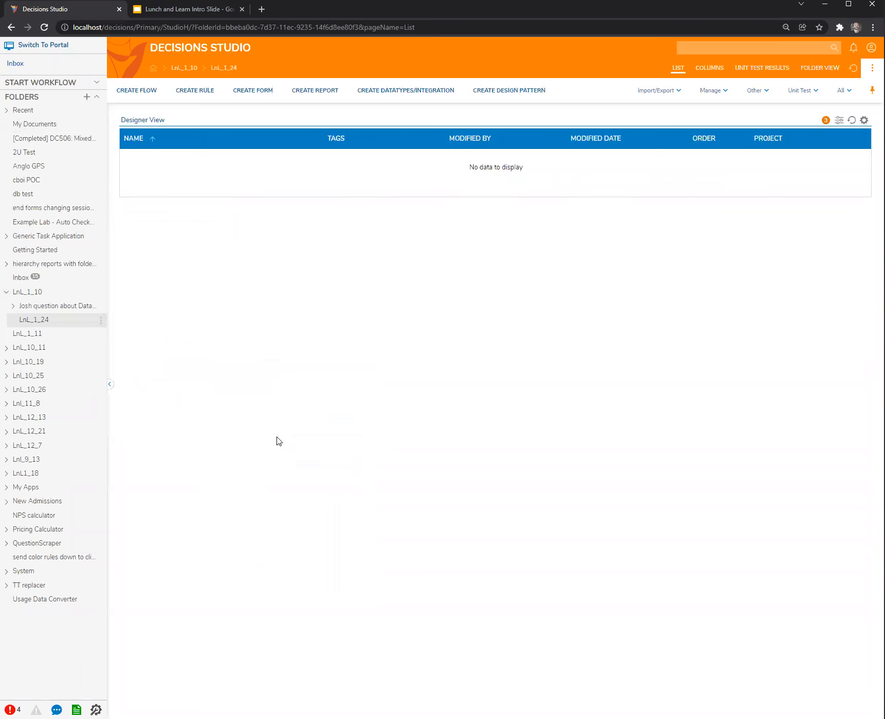
Create a new blank flow in the LnL_1_24 folder and open it for editing.
click(511, 403)
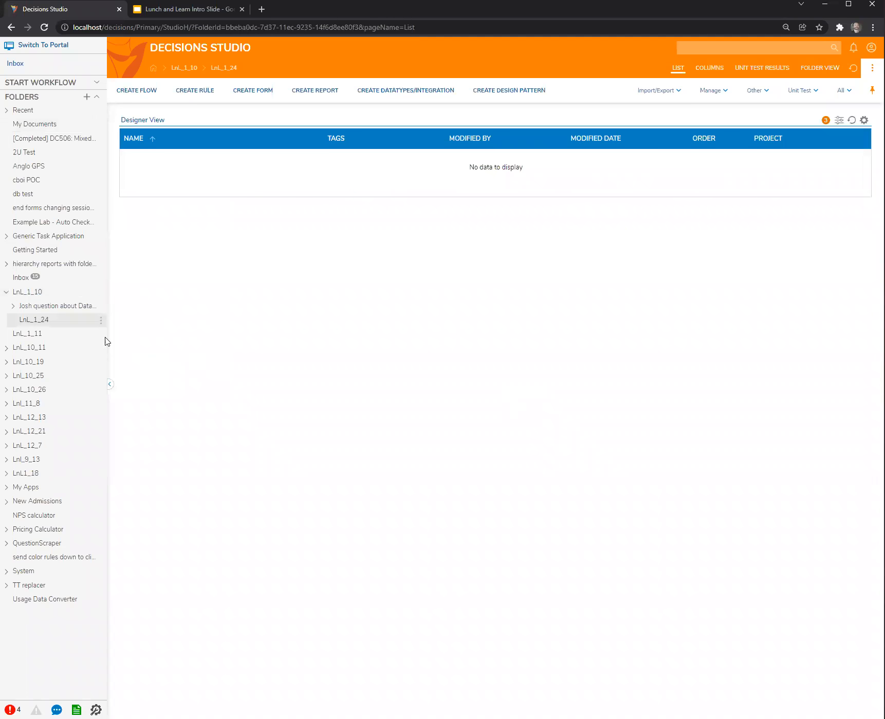
click(46, 348)
click(42, 321)
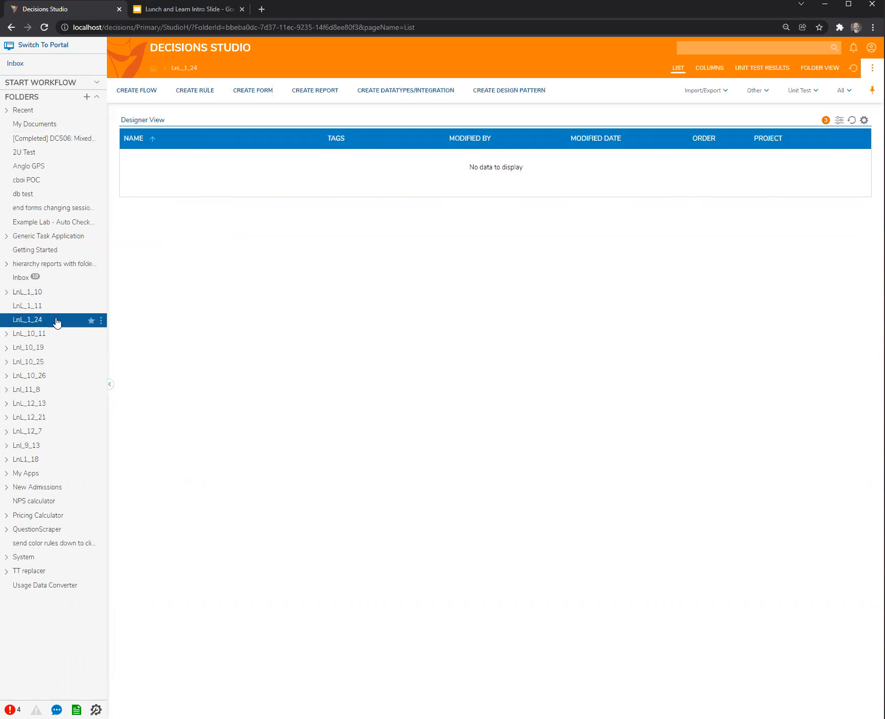
click(145, 95)
click(531, 383)
click(519, 349)
click(541, 424)
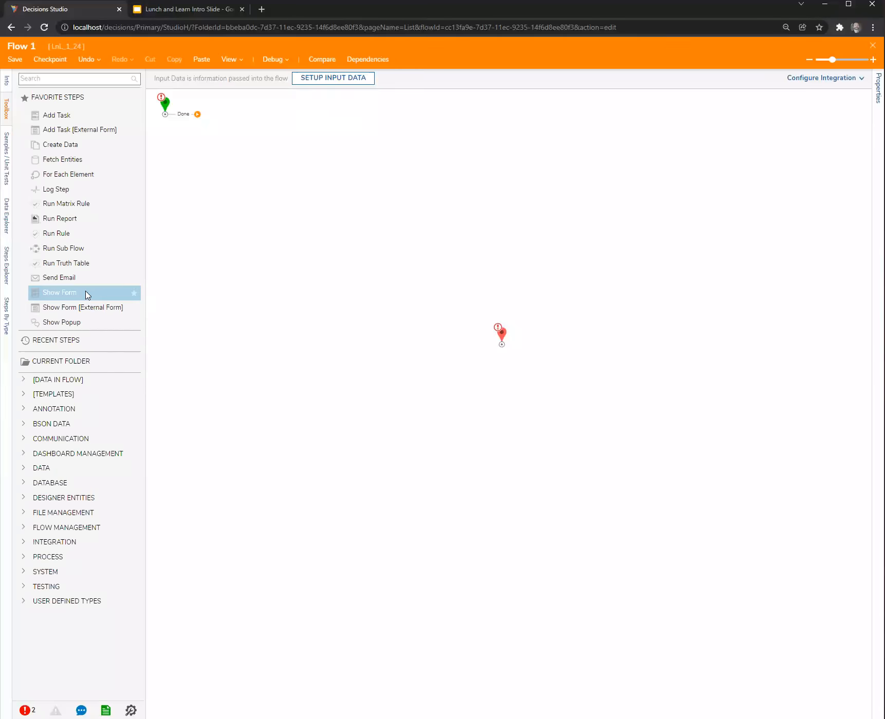
Add a Show Form step to the flow, connected from the start step, and create a new form for it.
drag(84, 293, 324, 205)
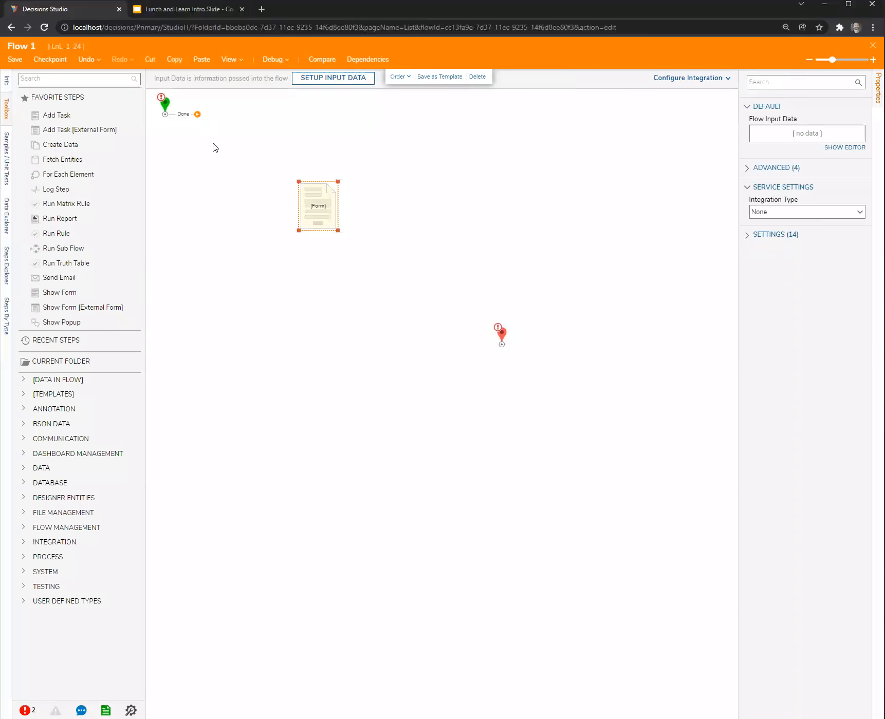
drag(197, 114, 299, 206)
click(831, 88)
click(372, 389)
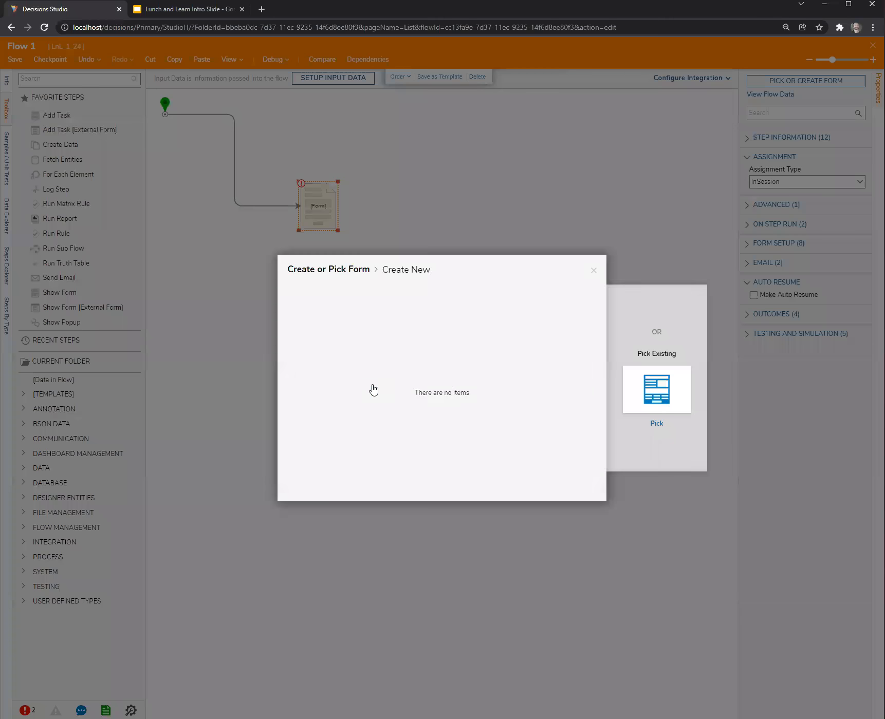
click(434, 272)
click(542, 421)
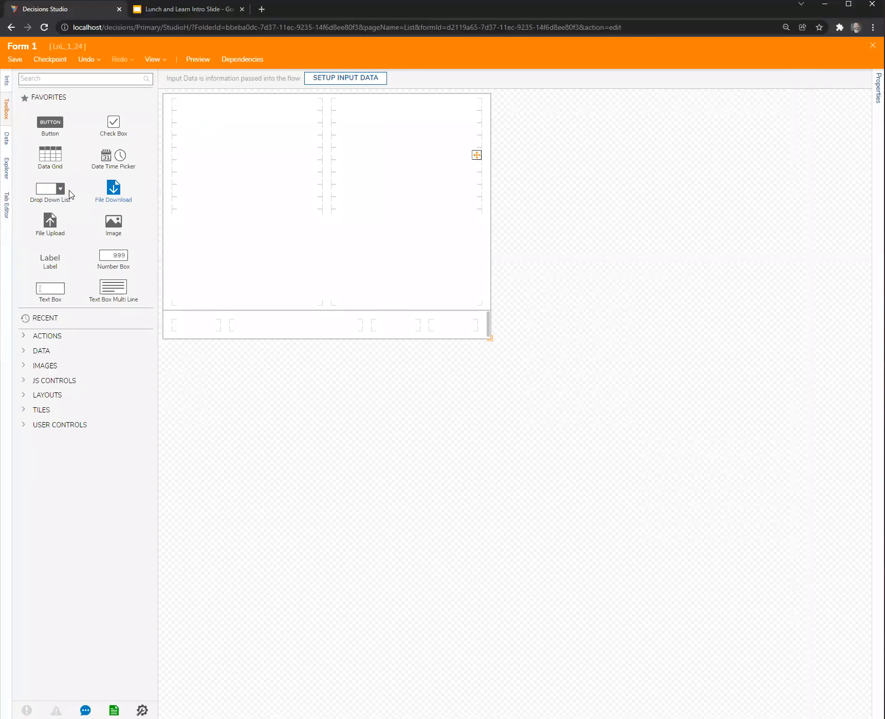
Place two drop-down lists one above the other in the form's left column and name the upper one Primary.
drag(57, 190, 249, 166)
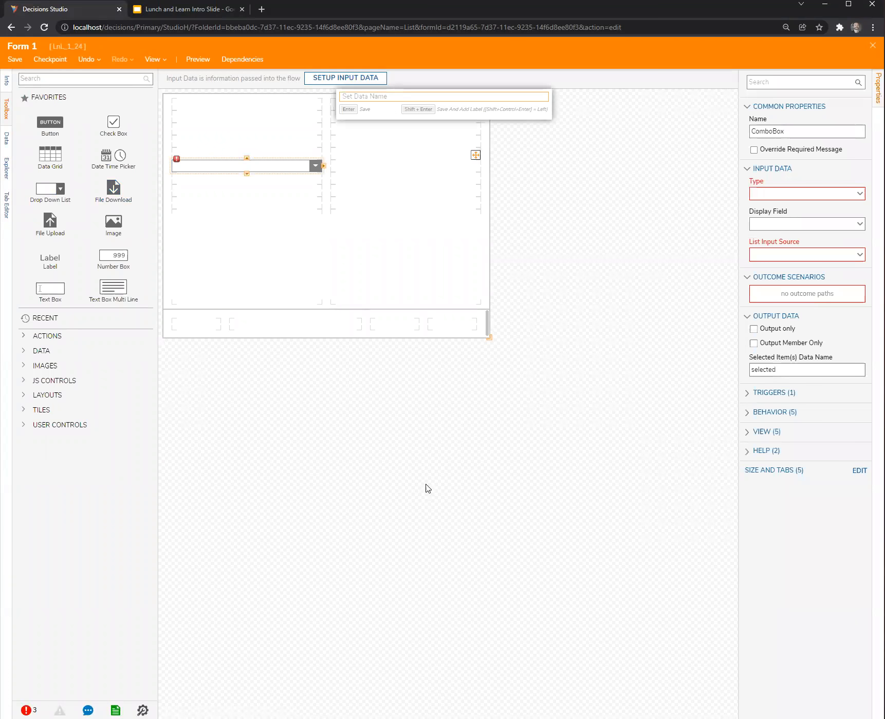
click(385, 466)
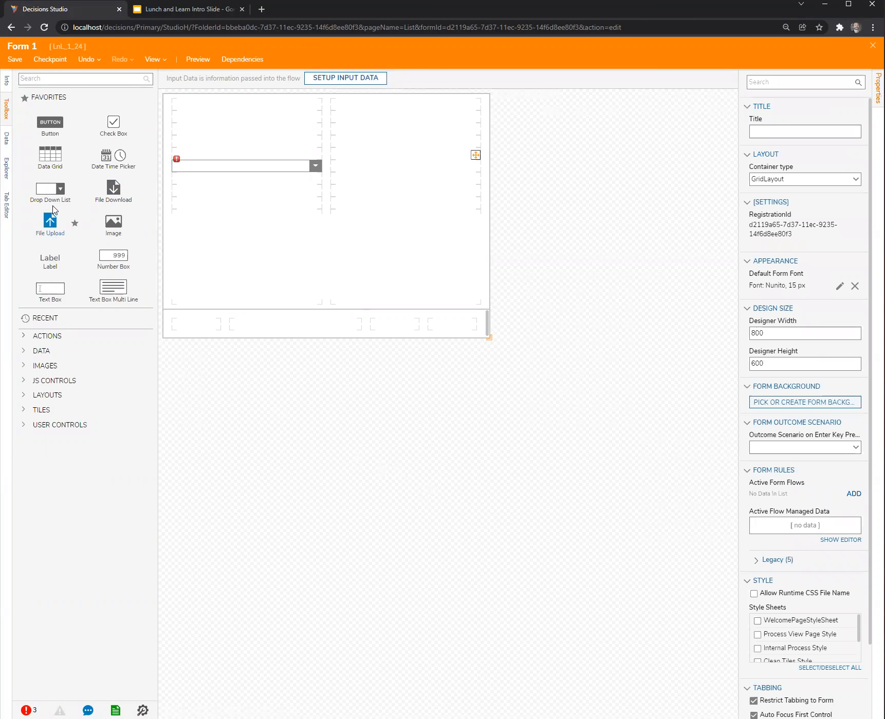
drag(176, 170, 251, 146)
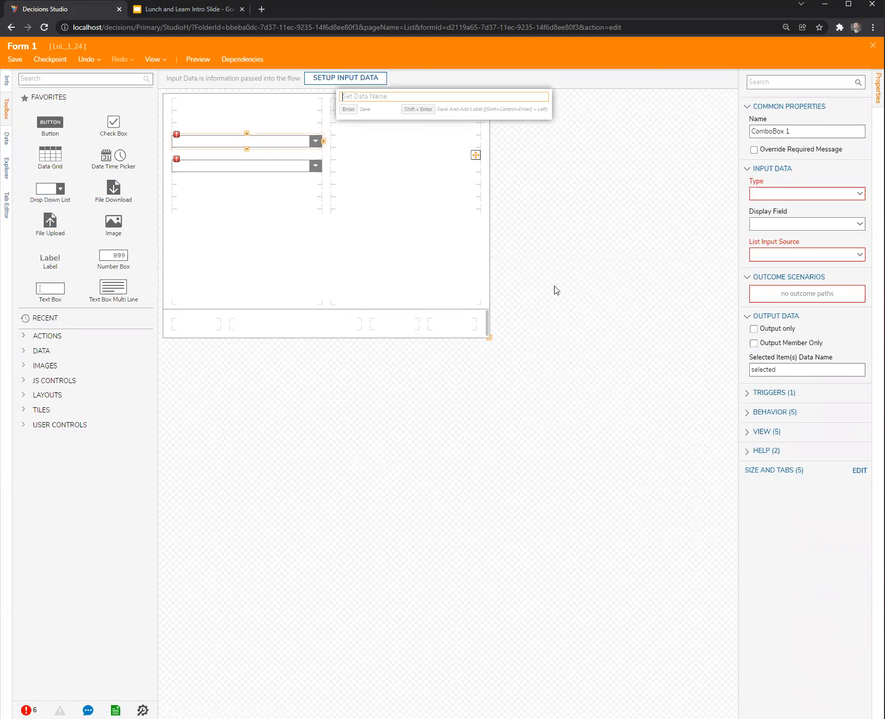
text(Primary)
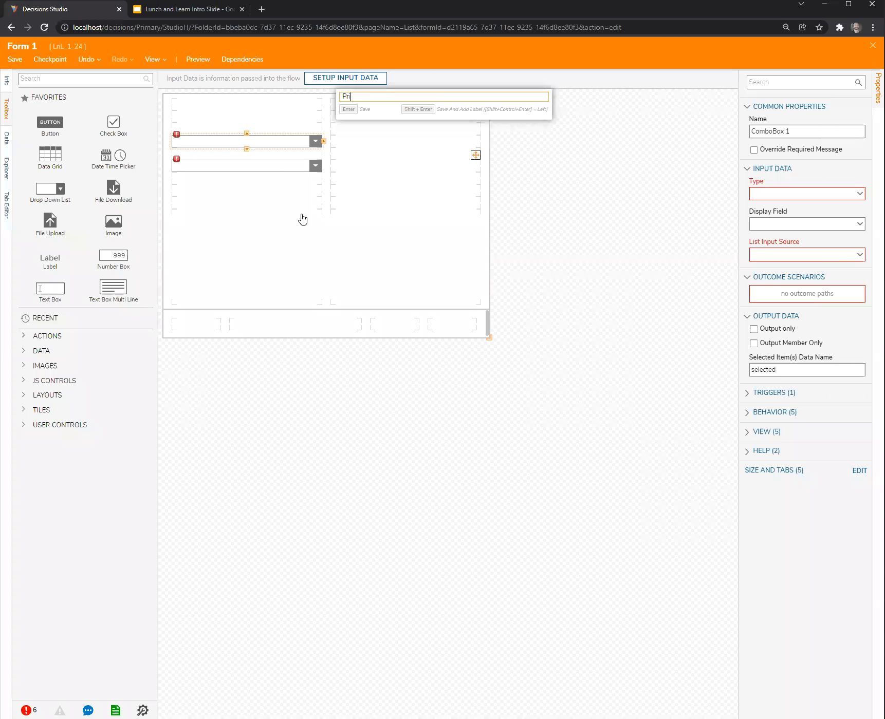
key(Return)
Place a button in the rightmost cell of the form's footer row.
click(254, 166)
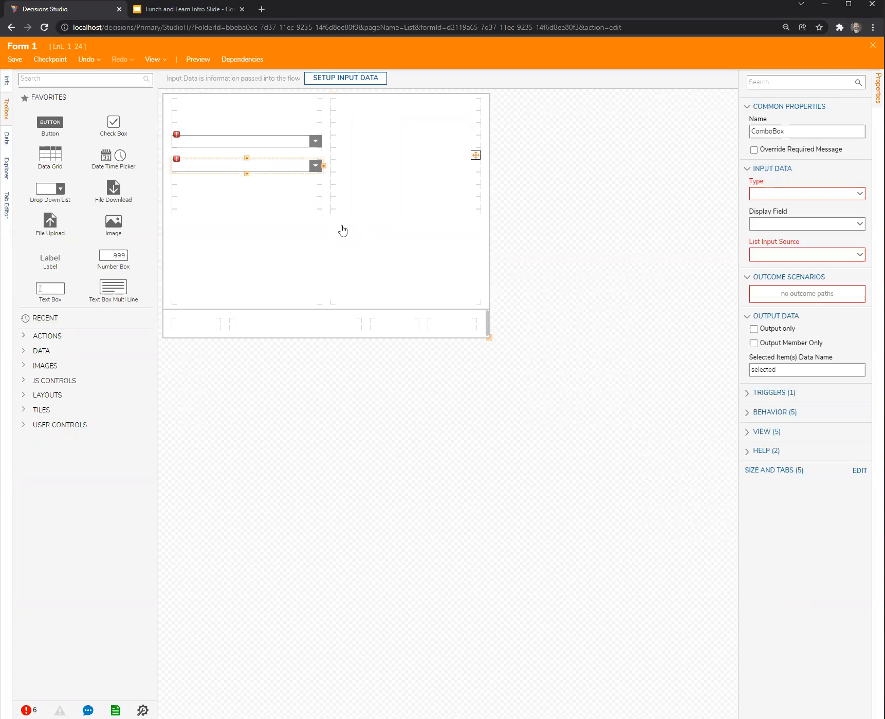
click(509, 202)
click(285, 176)
drag(52, 126, 450, 330)
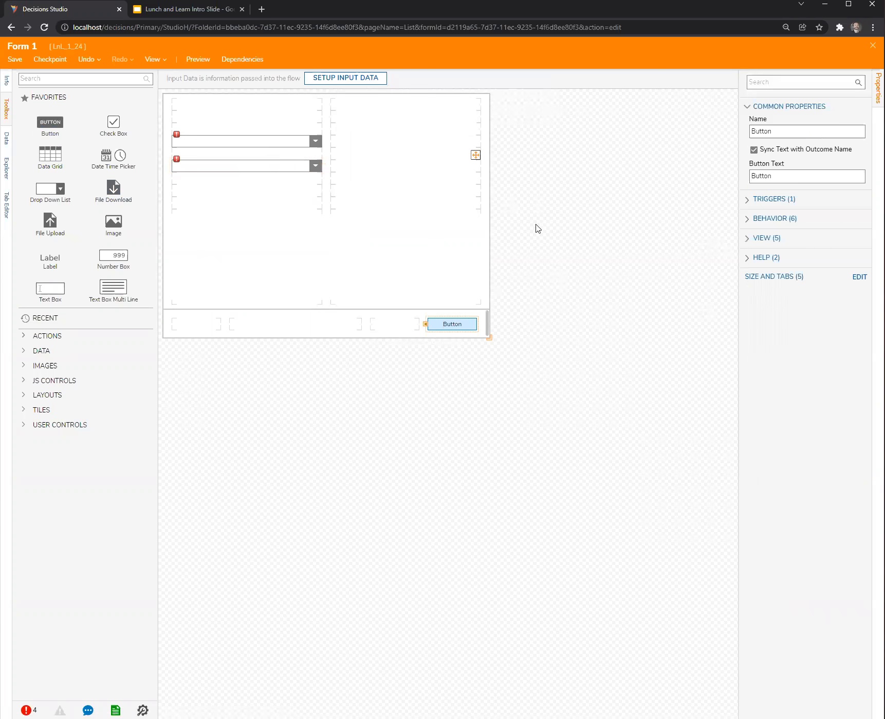
Configure the lower drop-down list with type String [Text], list input source DataName, and list items data name Secondary.
click(244, 167)
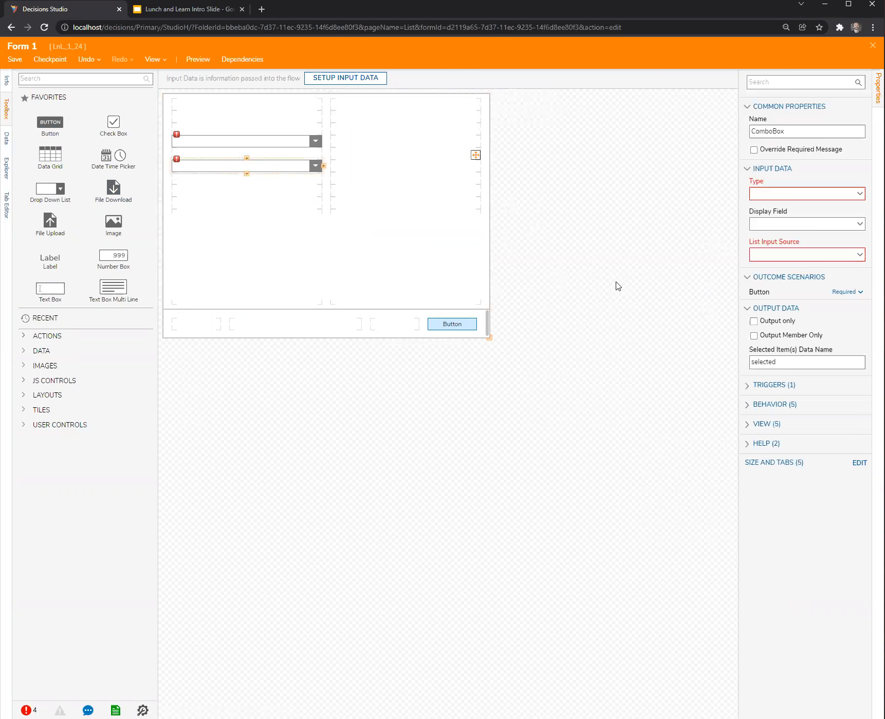
click(859, 194)
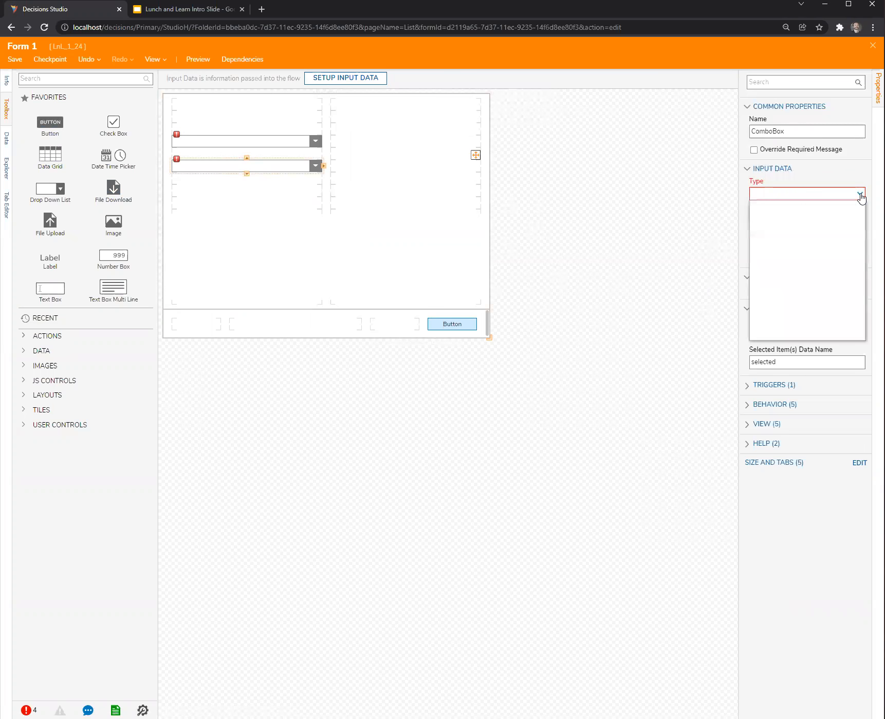
click(805, 290)
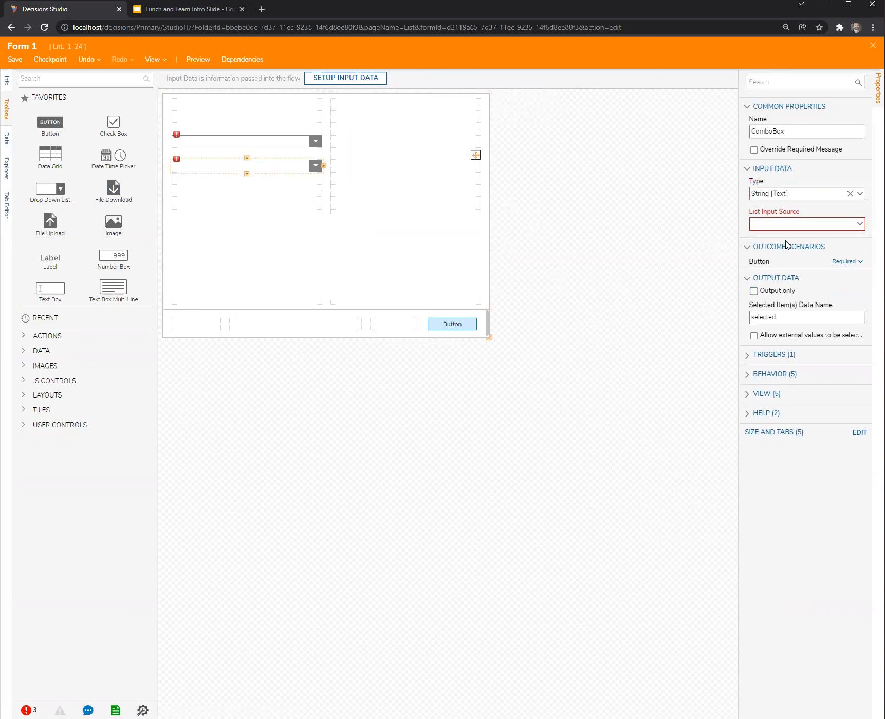
click(859, 223)
click(797, 242)
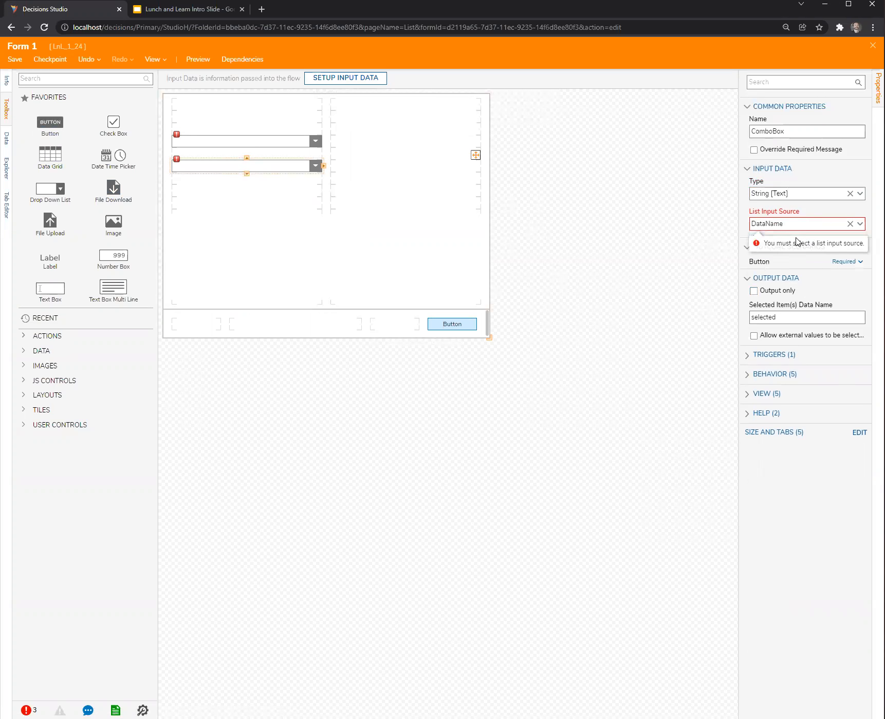
click(775, 195)
text(Secondary)
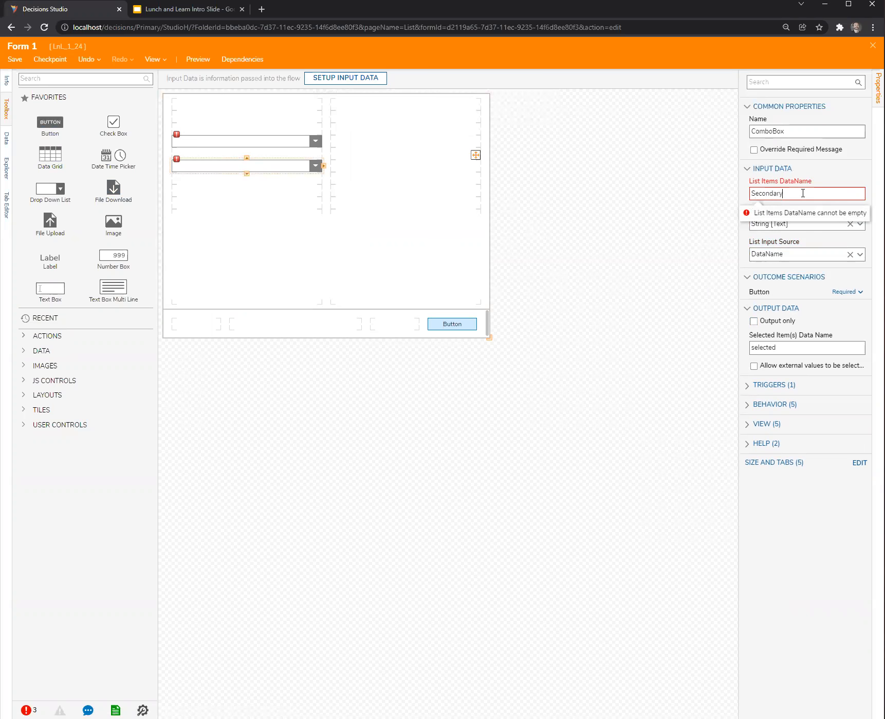
Configure the upper drop-down list with type String [Text], source DataName, and list items data name Primary, and save and close the form.
click(258, 143)
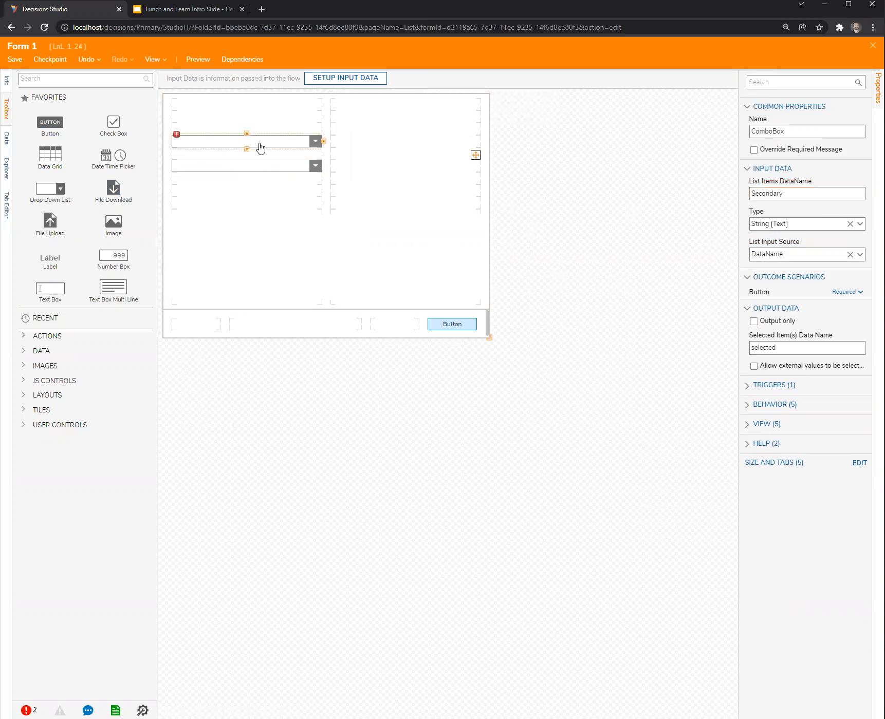
click(842, 195)
click(859, 194)
click(780, 289)
click(859, 224)
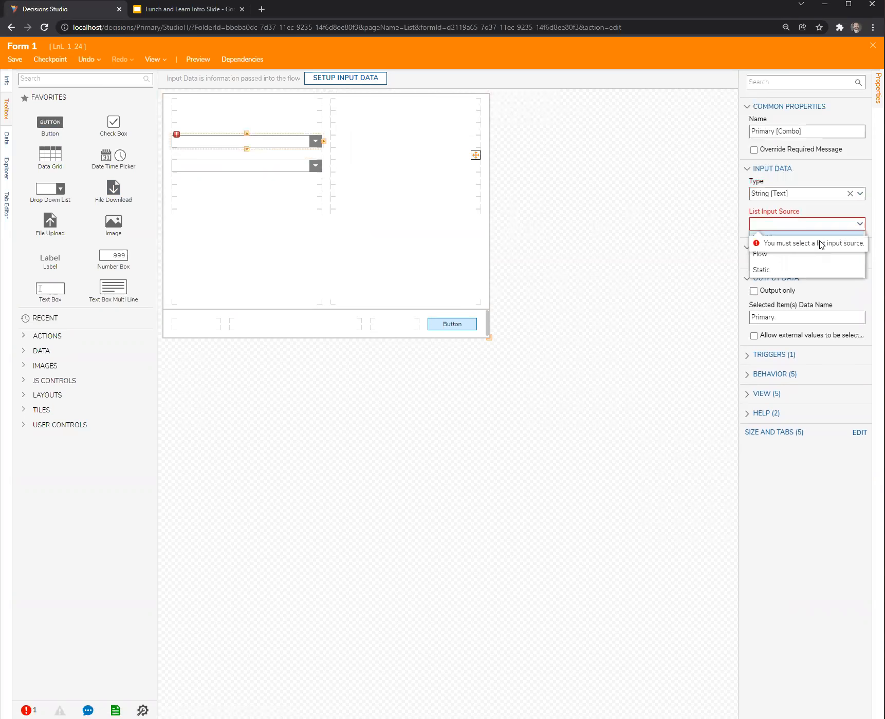
click(822, 242)
click(801, 192)
text(Pri)
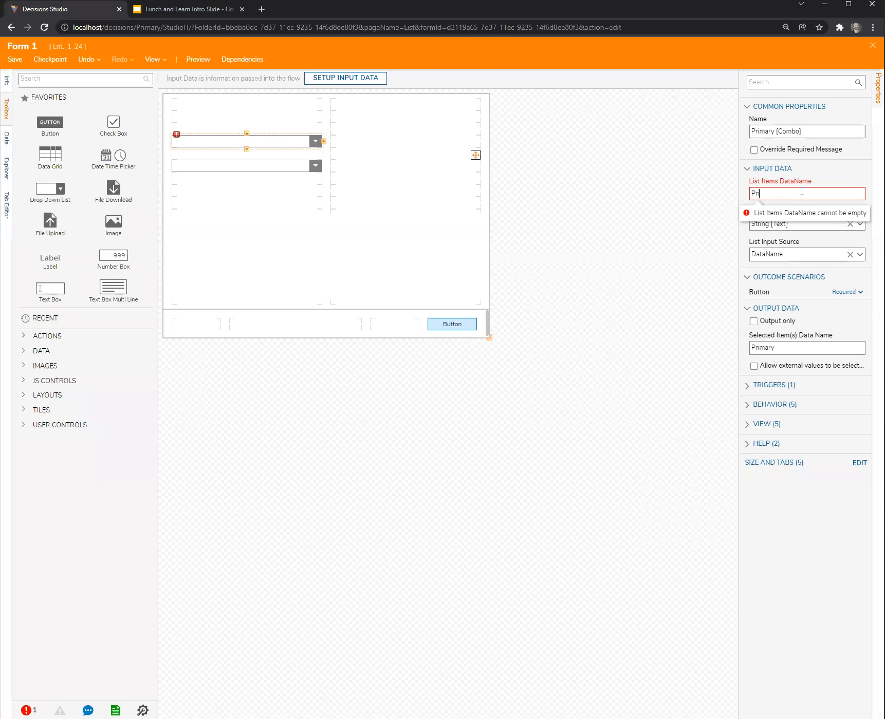
text(mary)
click(576, 217)
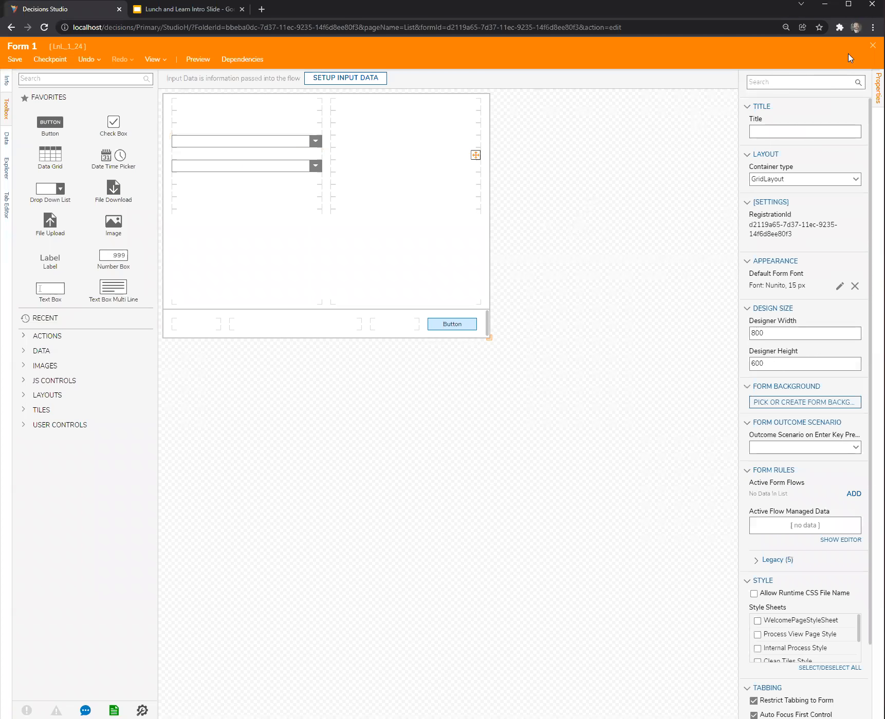
key(ctrl+s)
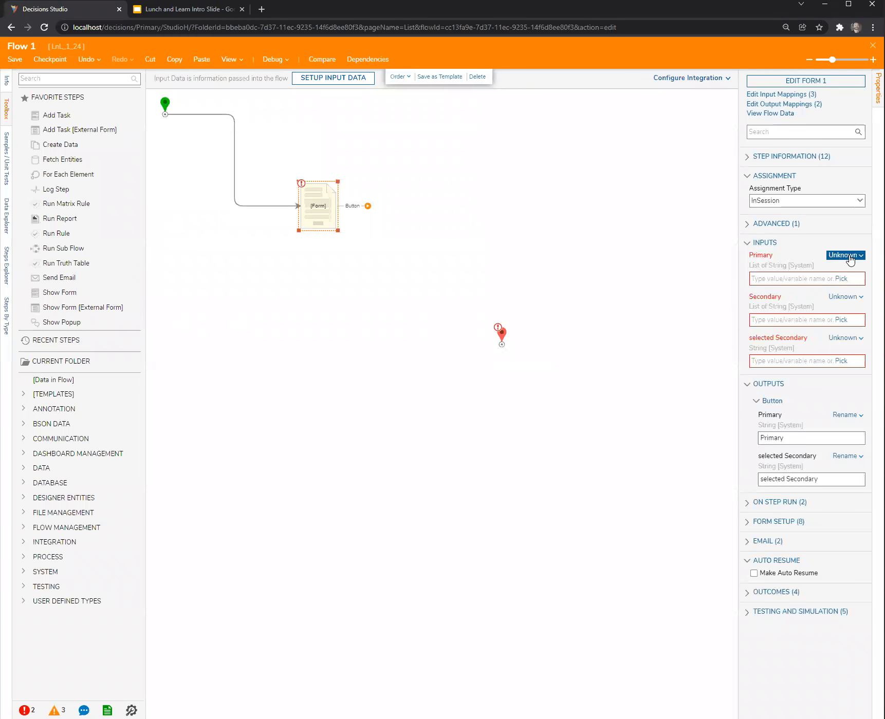
Map the form step's inputs: Primary to constants A, B, C, Secondary to constants X, Y, Z, and selected Secondary to Ignore.
click(850, 255)
click(781, 209)
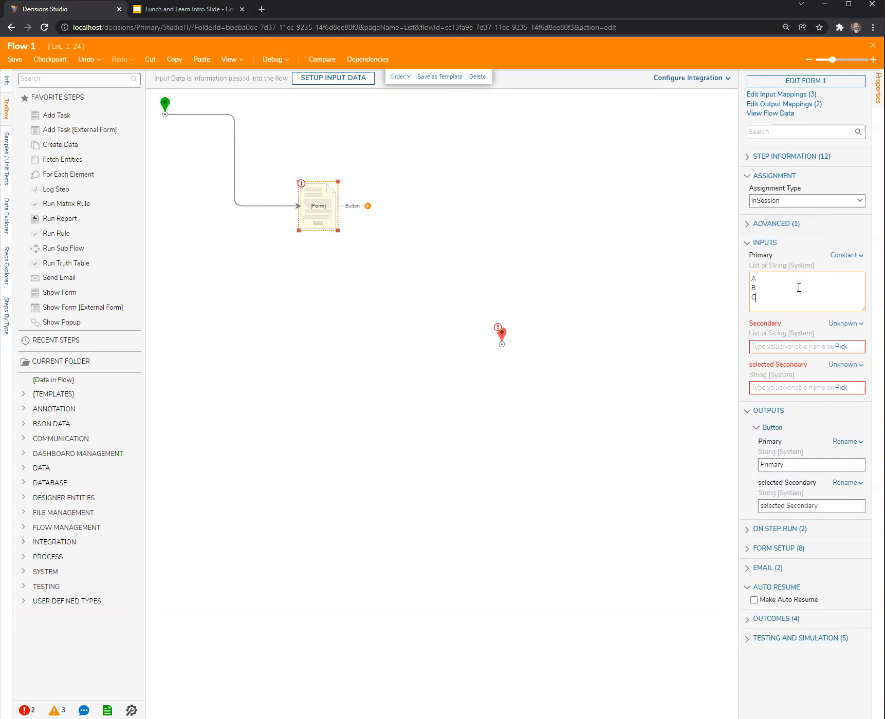
click(843, 323)
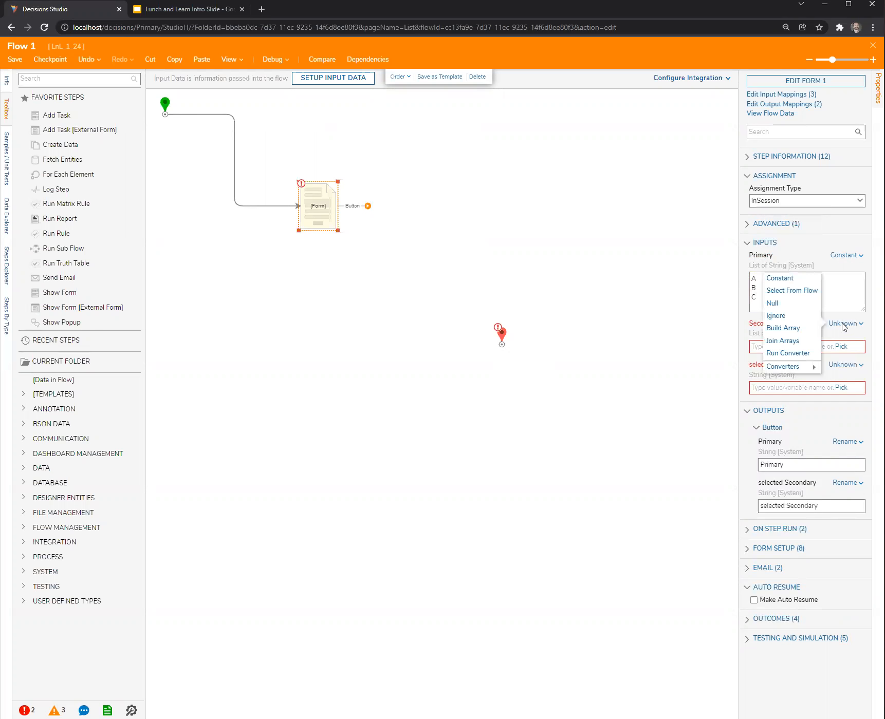
click(779, 278)
click(789, 354)
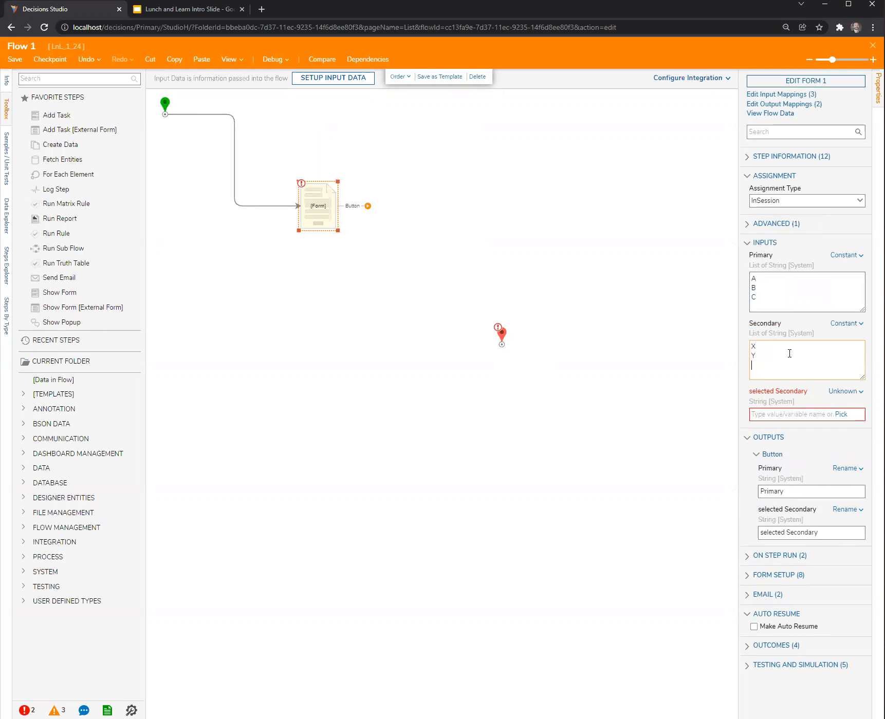
click(843, 391)
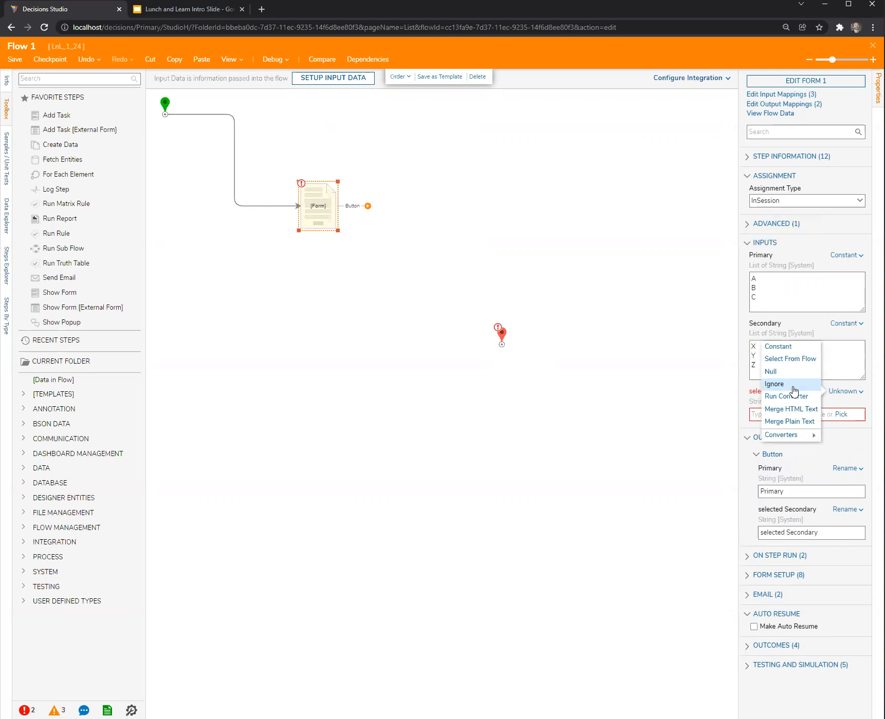
click(779, 386)
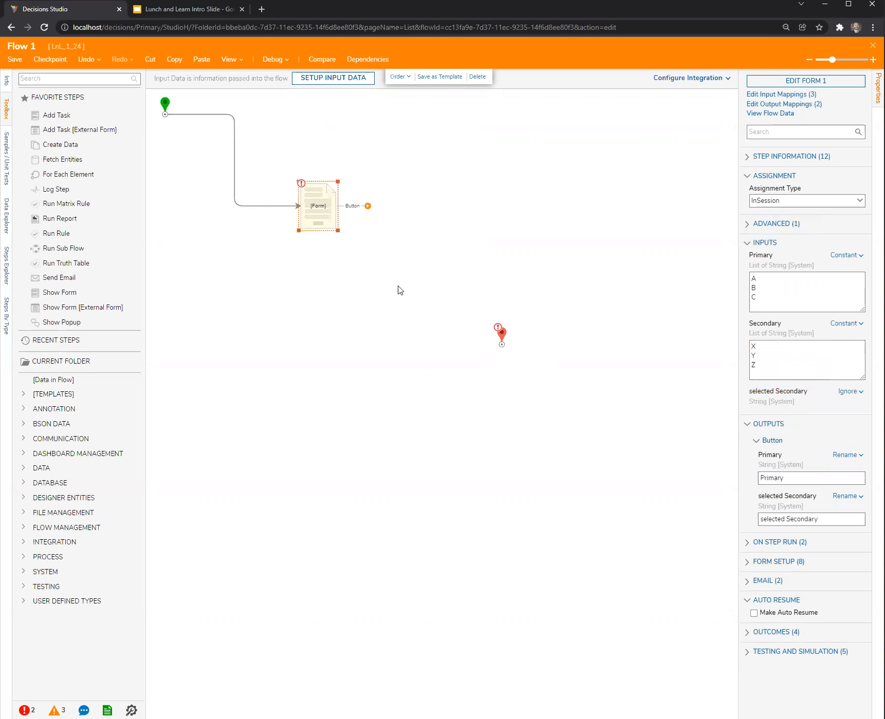
Connect the form step's Button outcome to the end step and save the flow.
drag(367, 206, 503, 340)
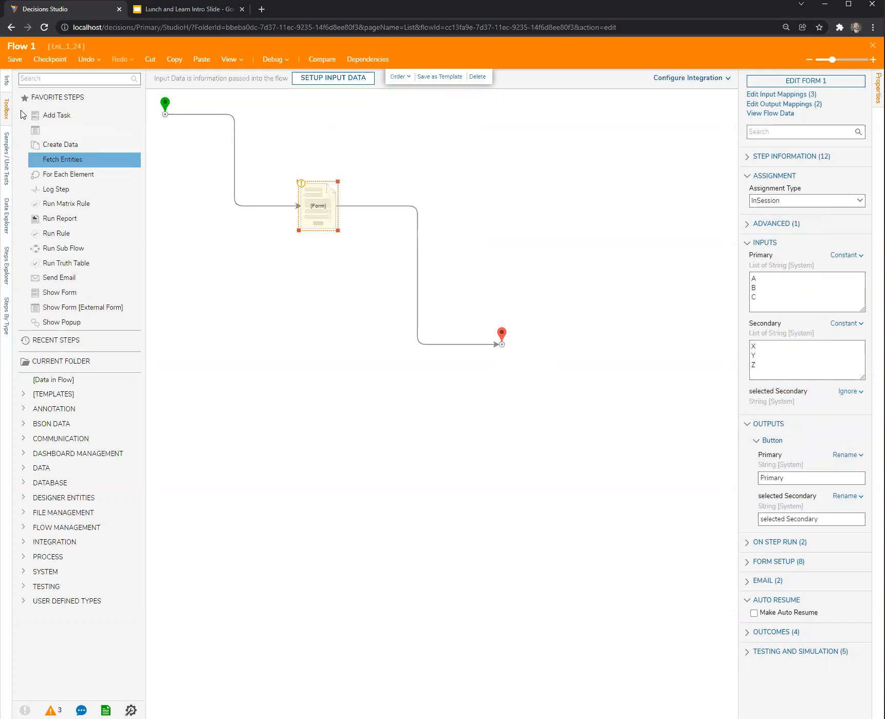
click(17, 64)
click(555, 436)
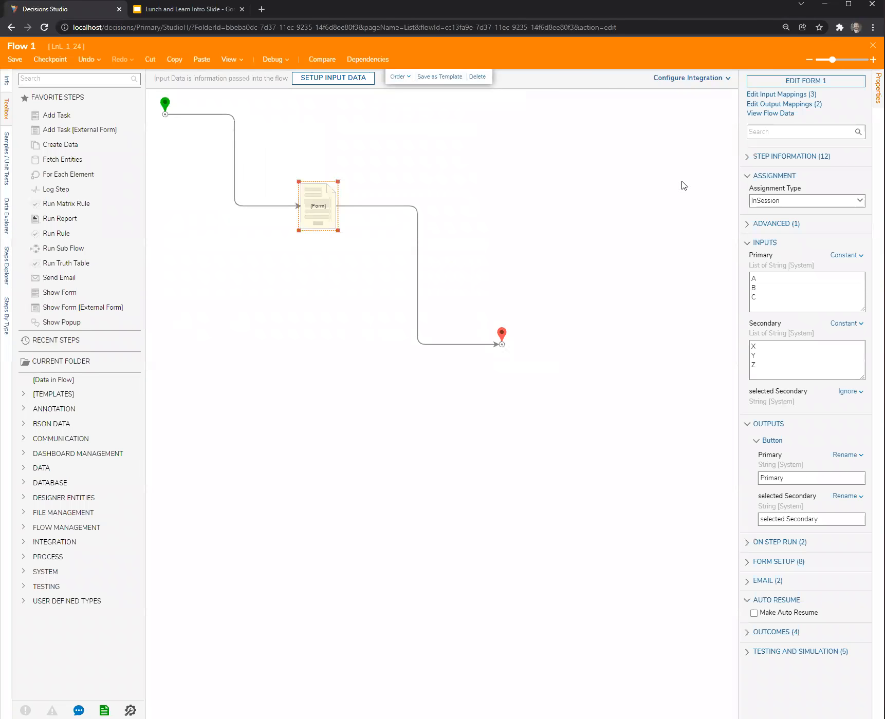
Open the step's form for editing, widen its properties area, and expand the legacy form rules.
click(833, 85)
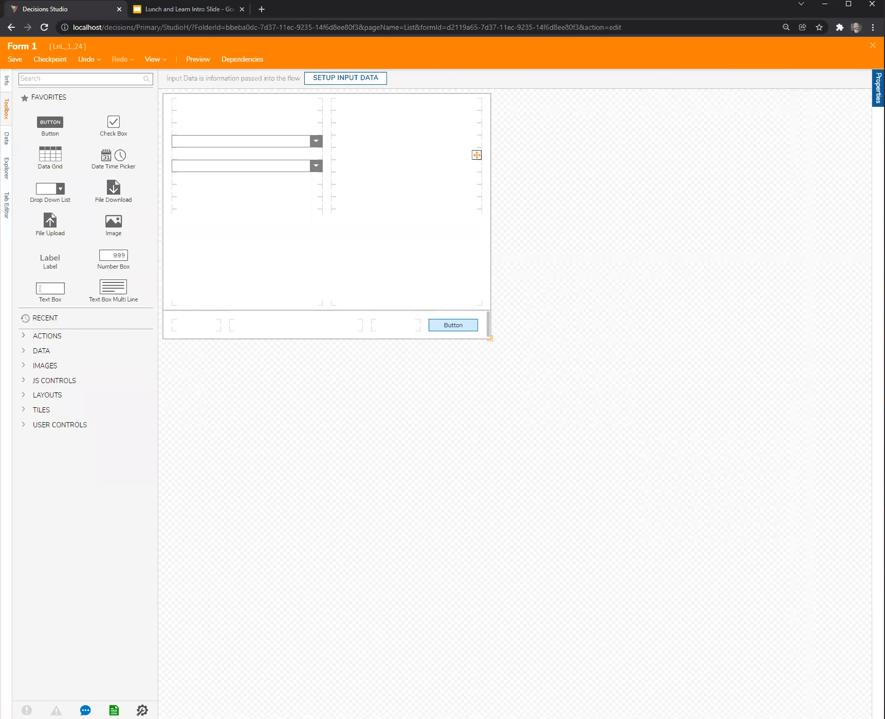
click(878, 88)
drag(739, 495, 642, 486)
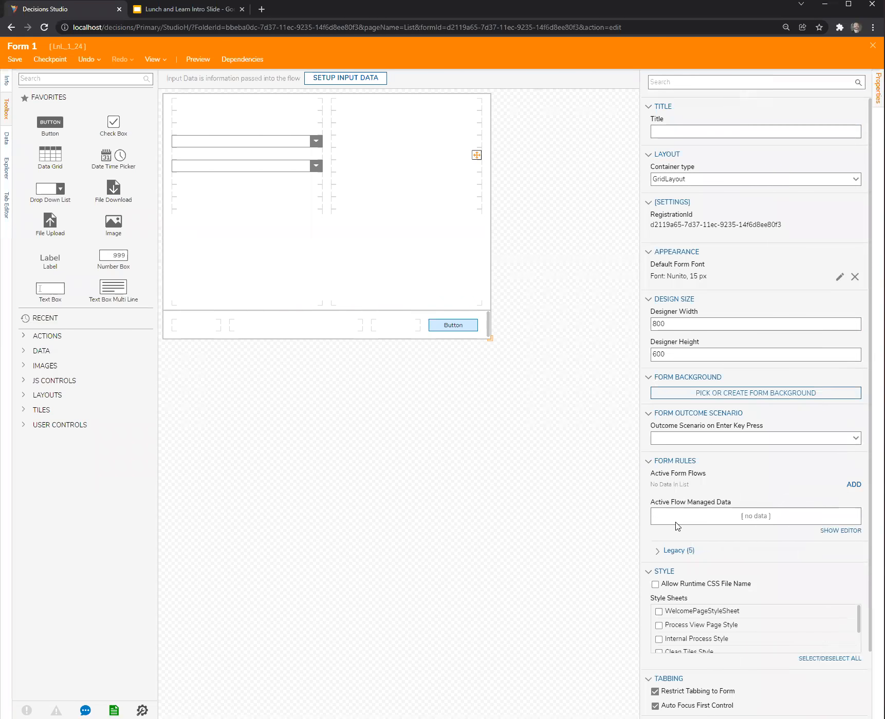
scroll(677, 480, down, 1)
click(659, 477)
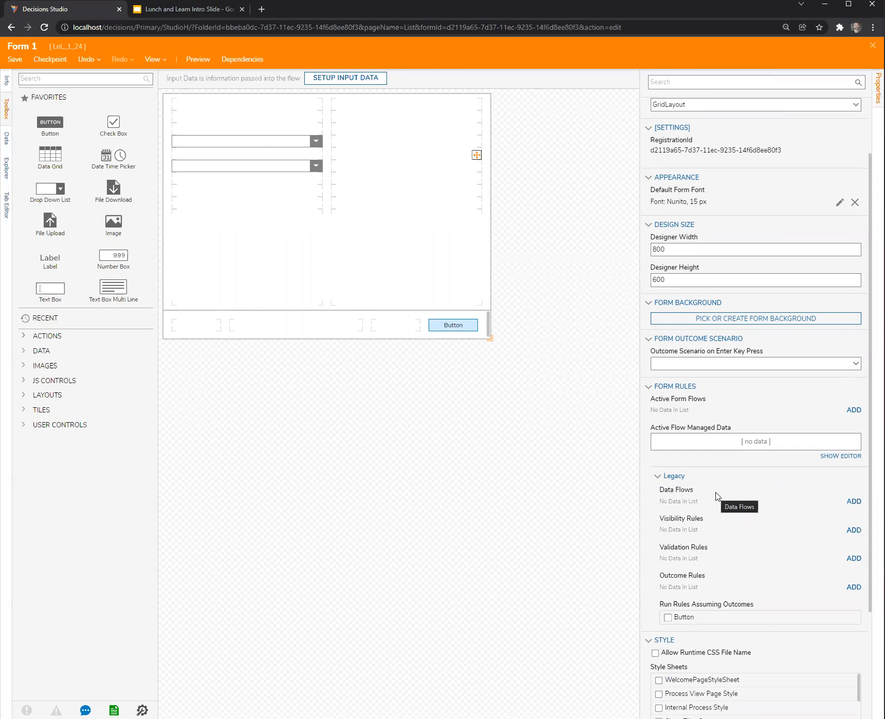
Add an active form flow with a name starting with "Dependant" and open its rule flow for editing.
click(853, 410)
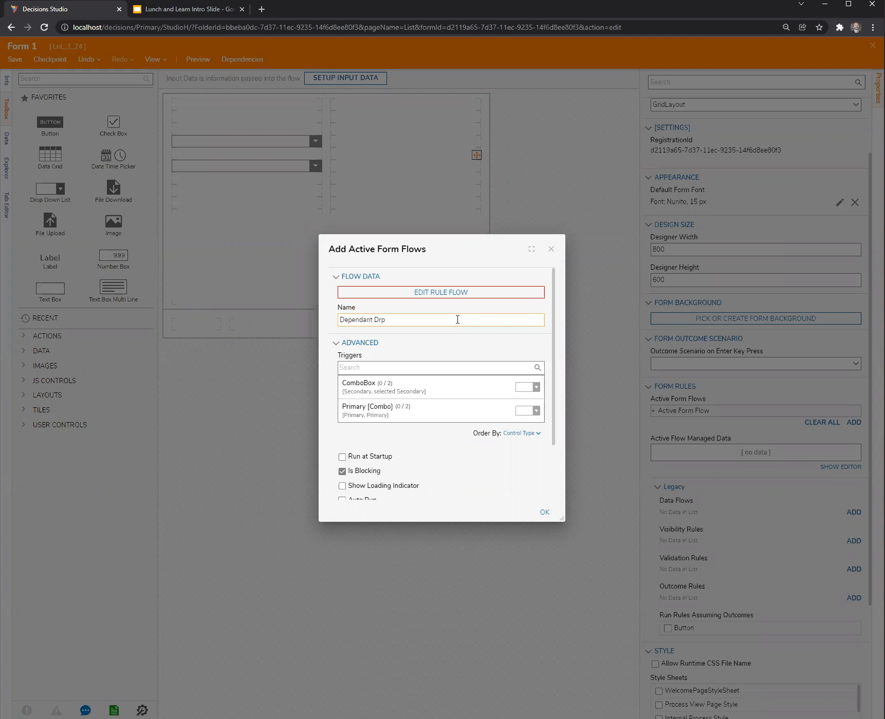
click(469, 292)
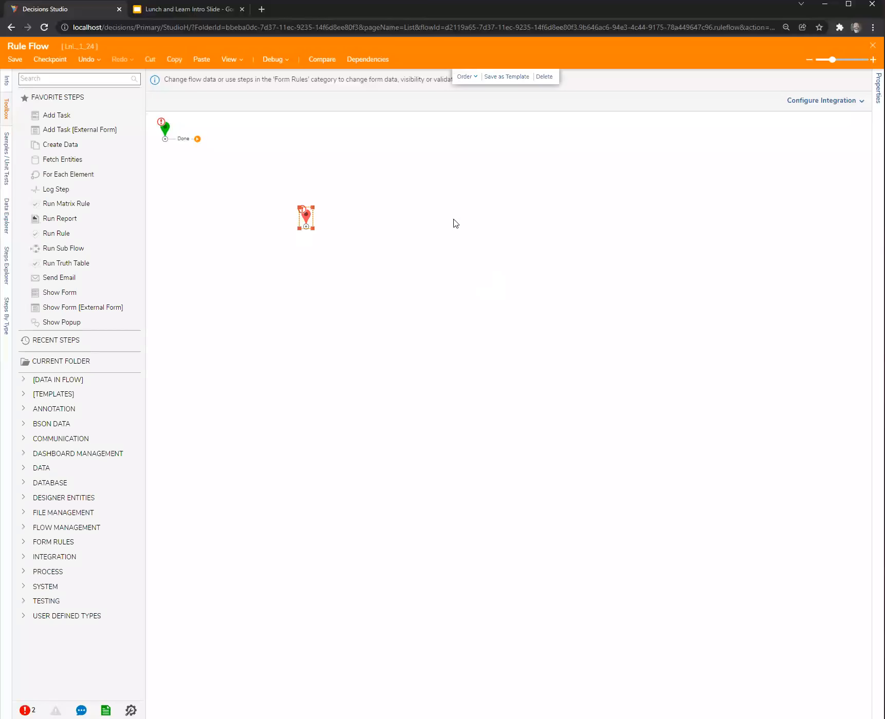
Arrange the rule flow's start and end steps on one row with room for other steps between them.
drag(165, 132, 222, 226)
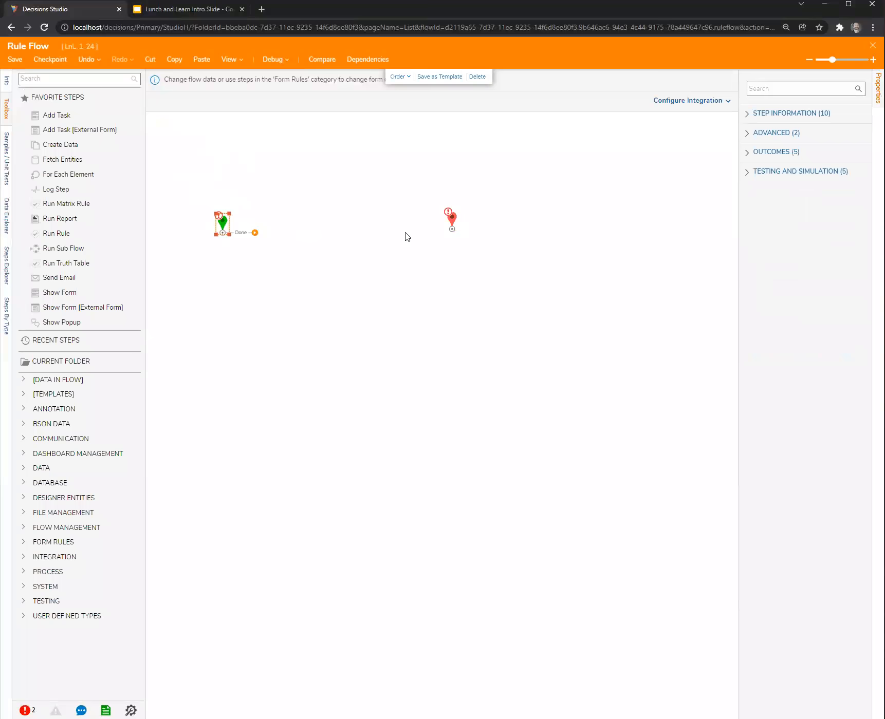
drag(454, 219, 504, 223)
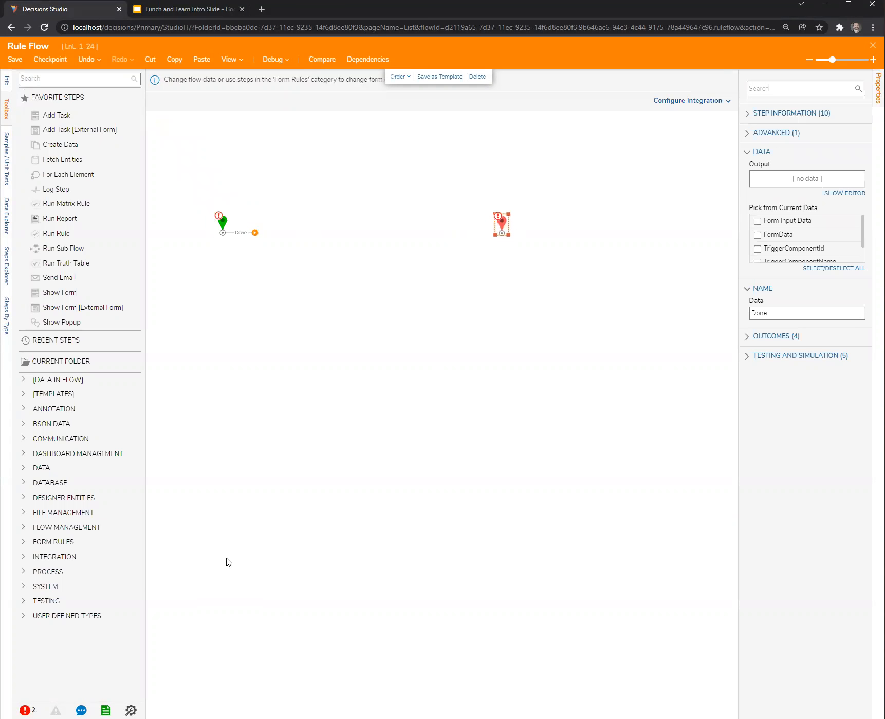
Add a String Equals - Case Insensitive step after the start step and map its Value1 to FormData.PrimaryCombo.Selected Item from the flow.
click(59, 80)
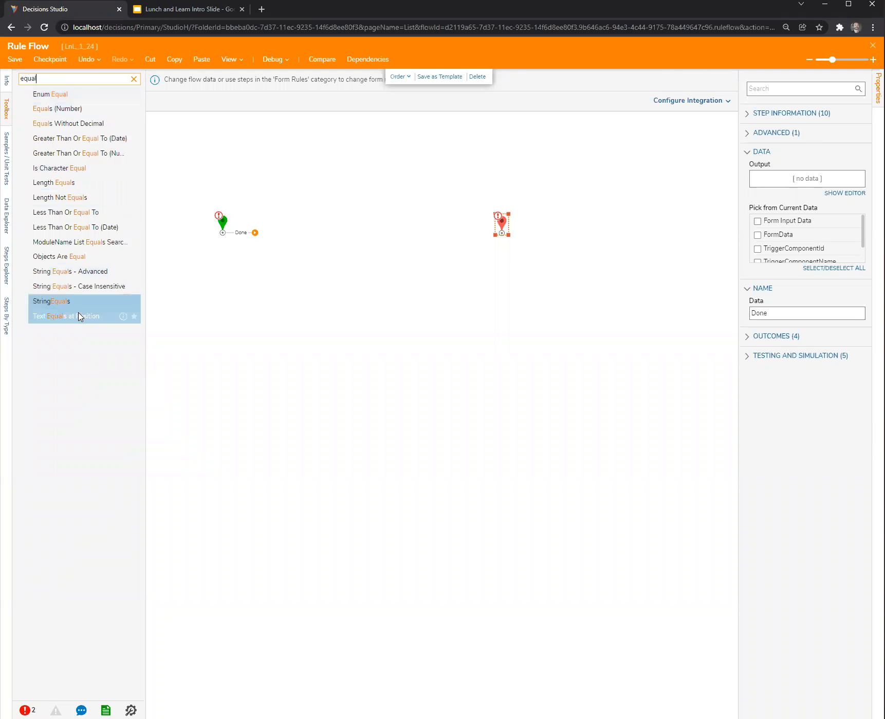
drag(65, 286, 303, 234)
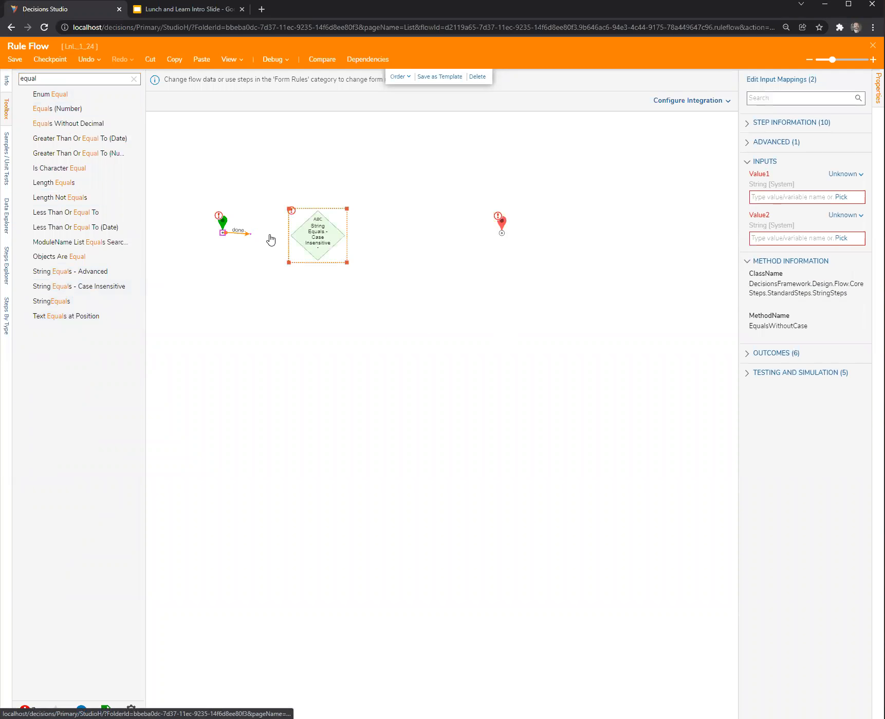
click(842, 174)
click(770, 150)
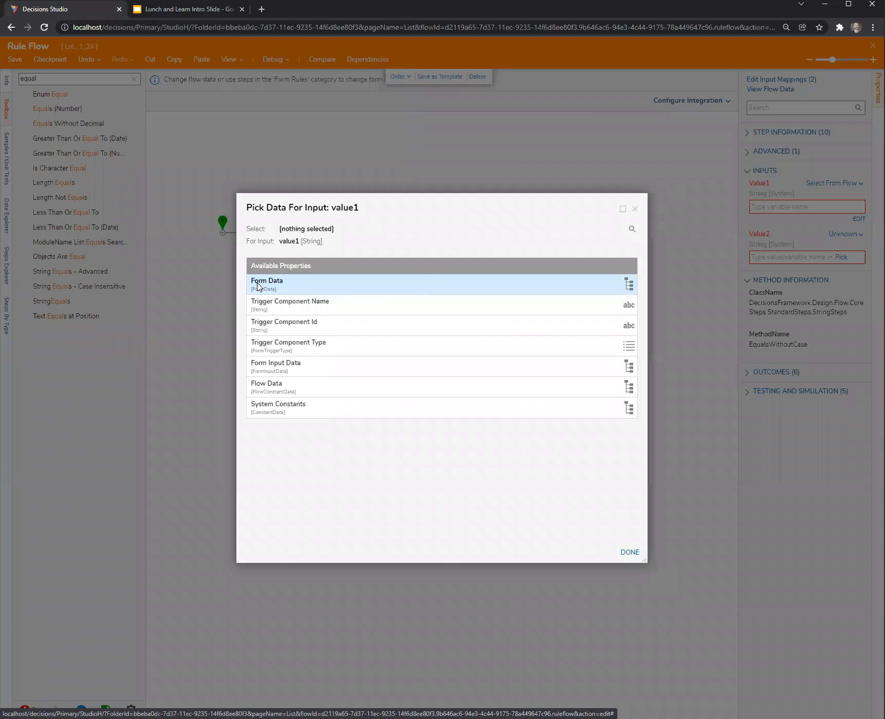
click(259, 286)
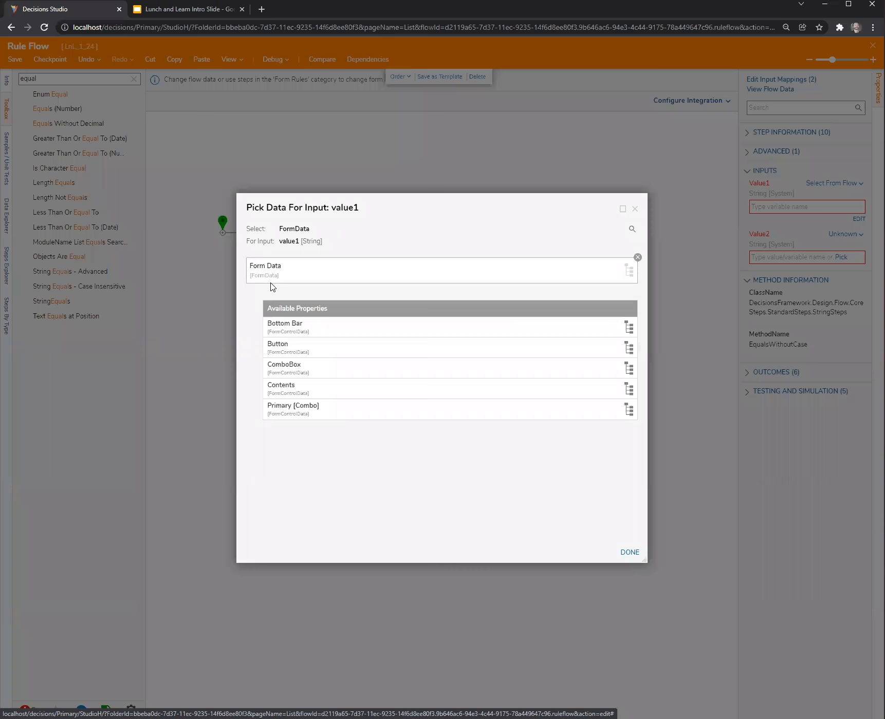
click(281, 413)
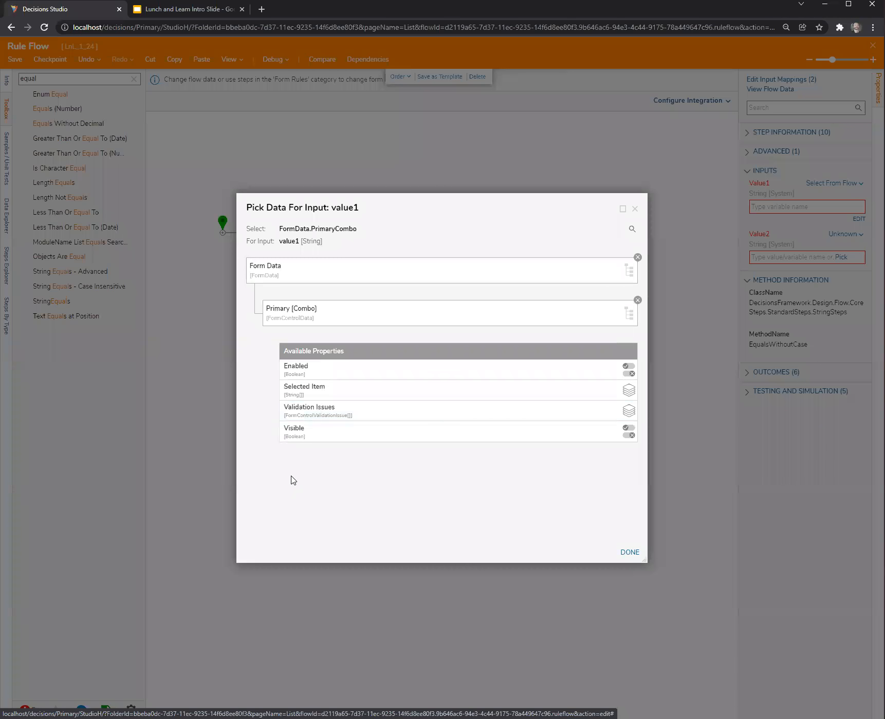
click(296, 392)
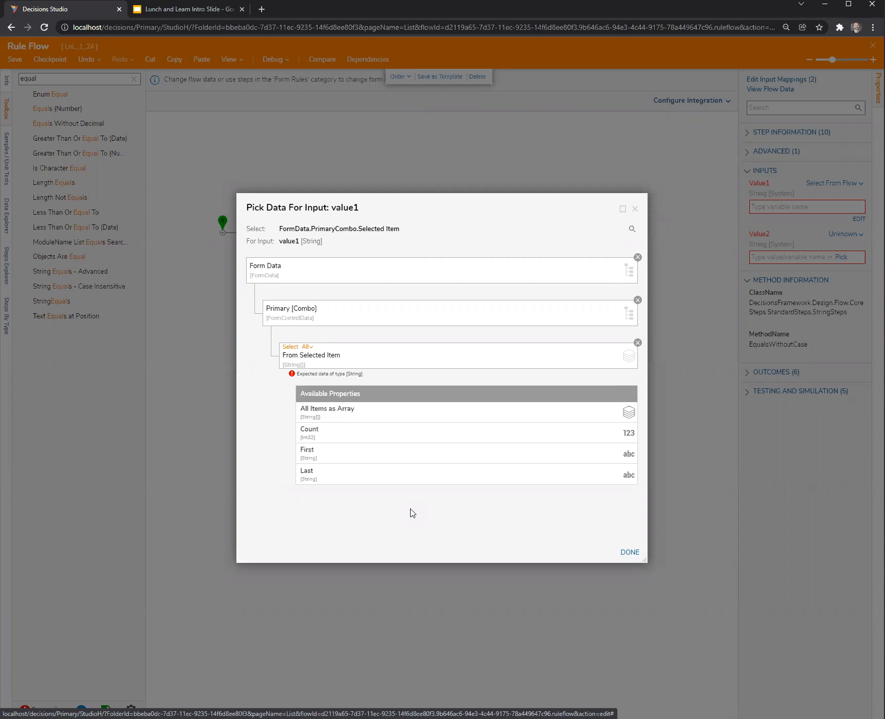
click(629, 553)
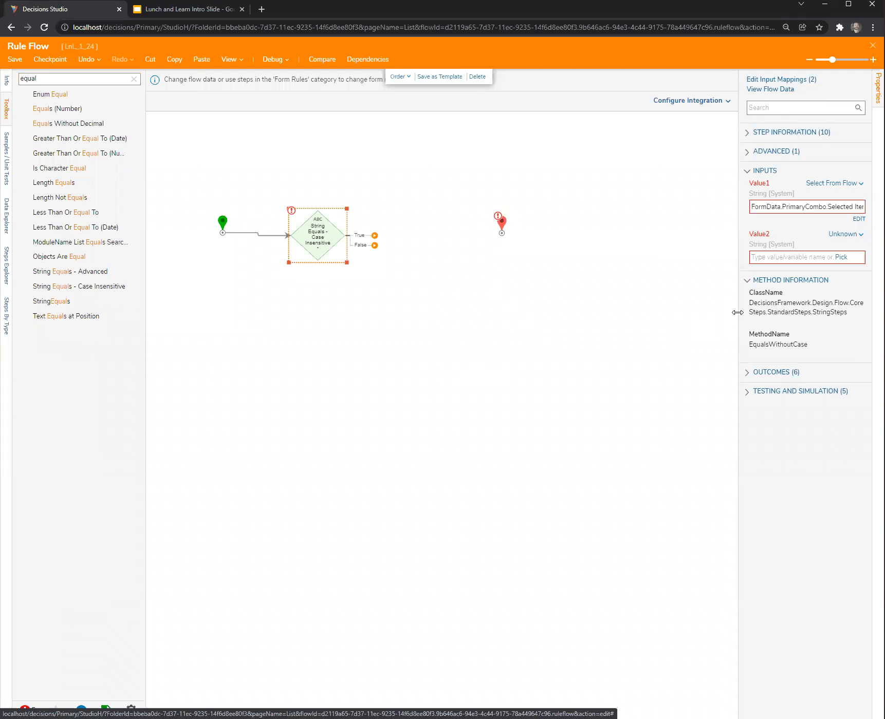
Widen the step's properties area and change the Value1 mapping to FormData.PrimaryCombo.
drag(737, 312, 634, 334)
click(859, 219)
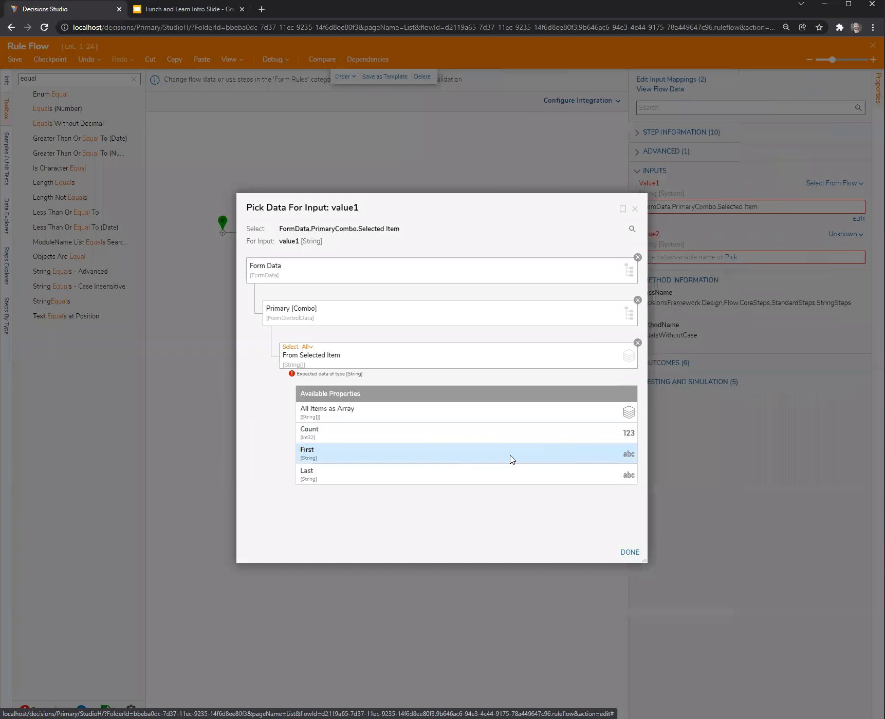
click(638, 343)
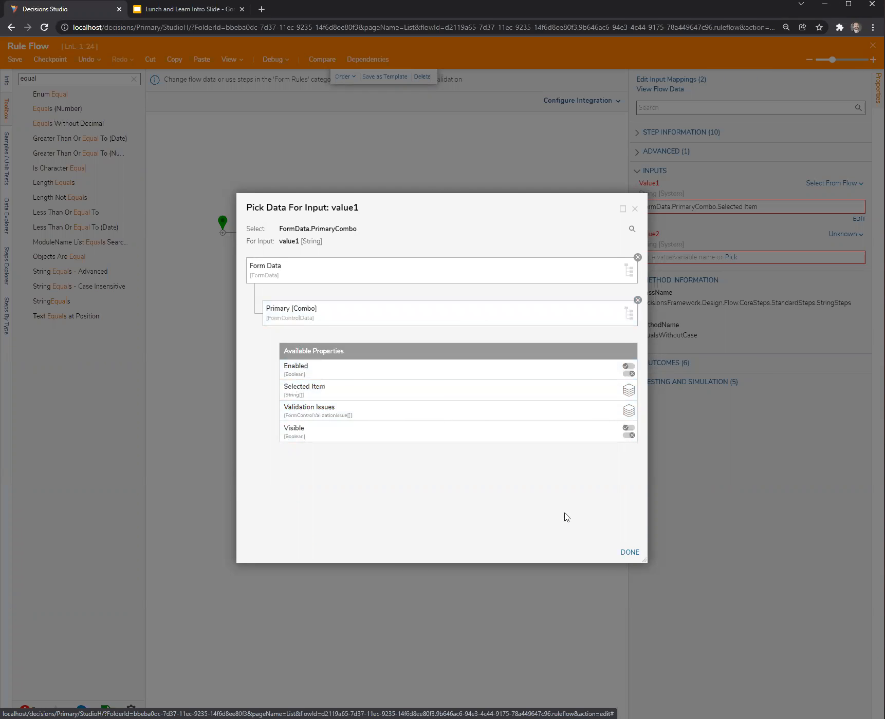
click(629, 552)
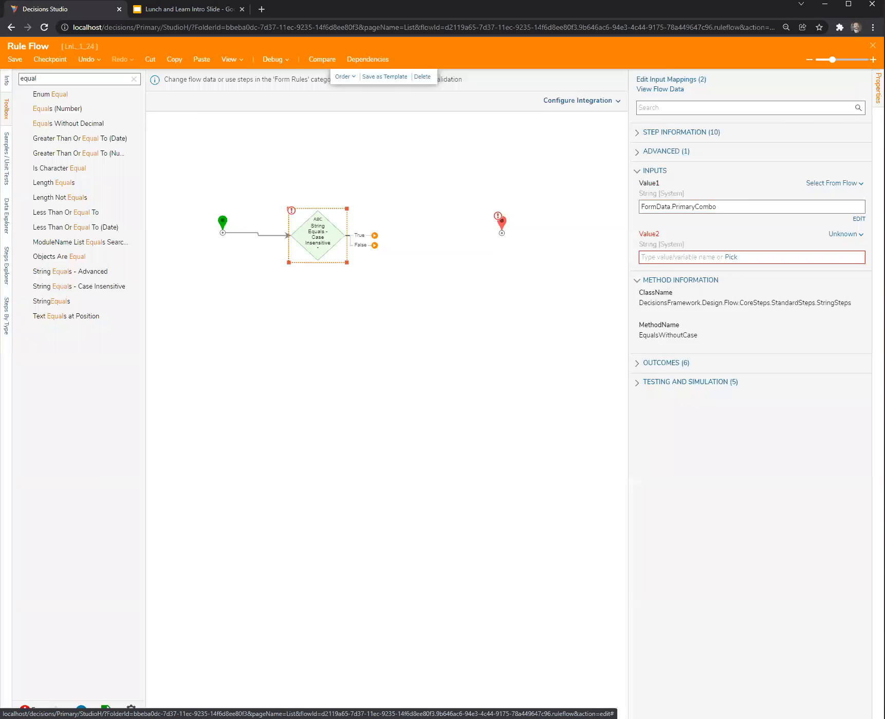
Save and close the rule flow, and confirm the Dependant Drop Down active form flow.
click(872, 45)
click(553, 434)
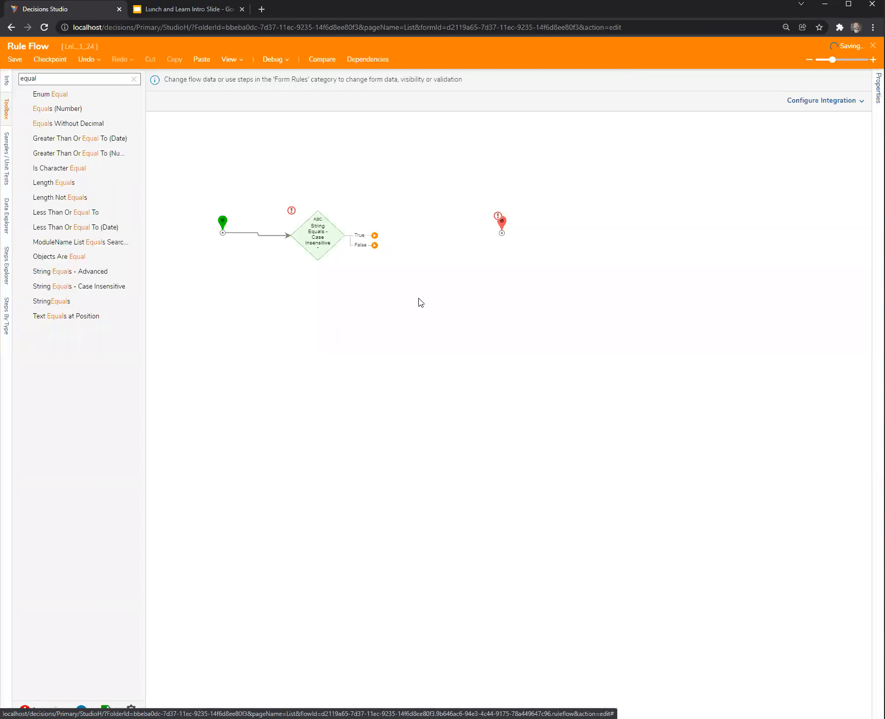
click(544, 512)
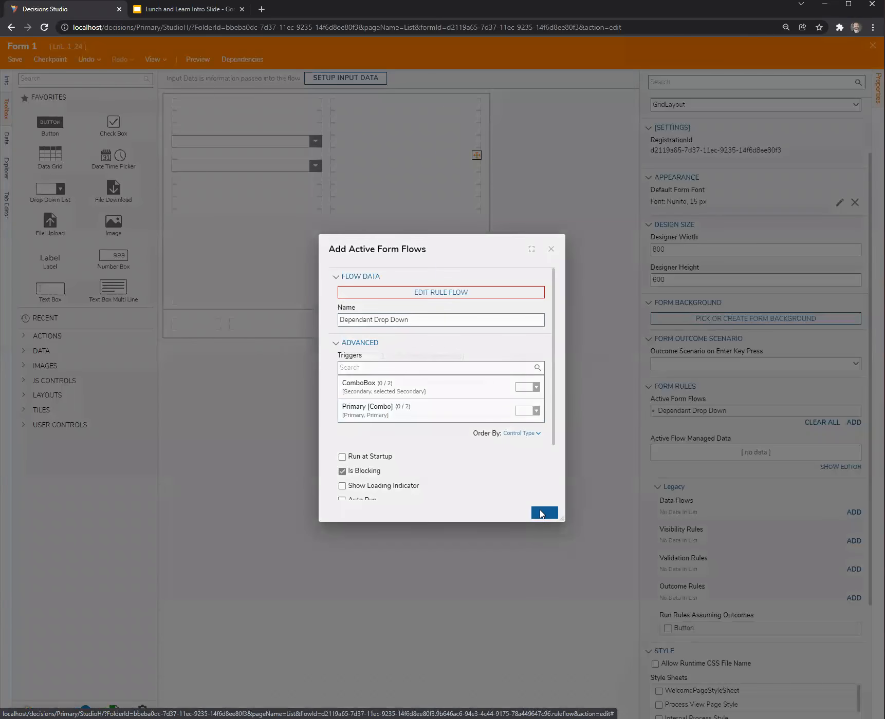
Reopen the rule flow and connect the String Equals step's True and False outcomes to the end step.
click(492, 406)
click(458, 298)
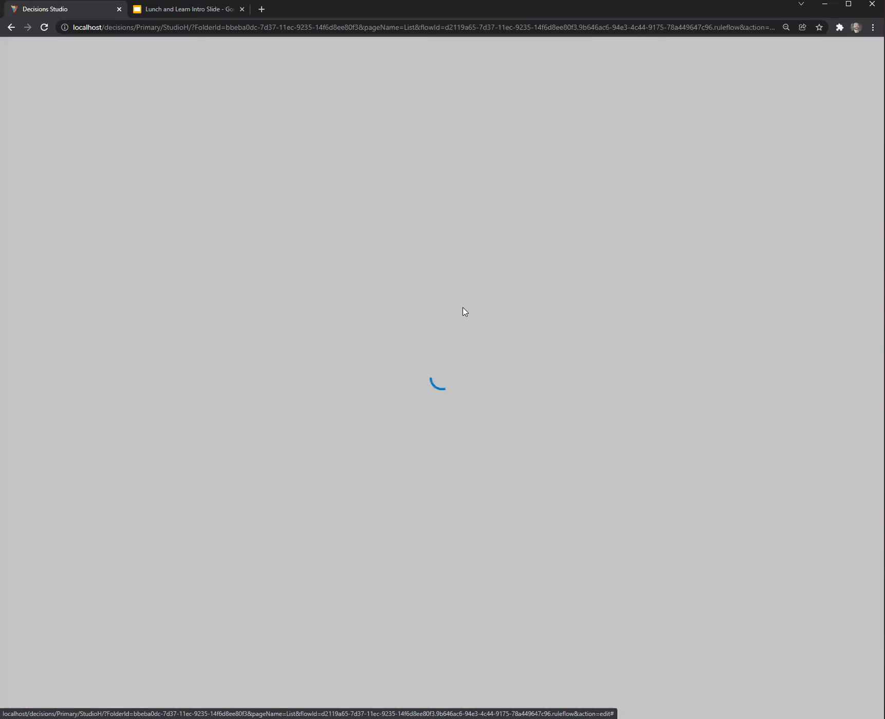
drag(316, 147, 444, 144)
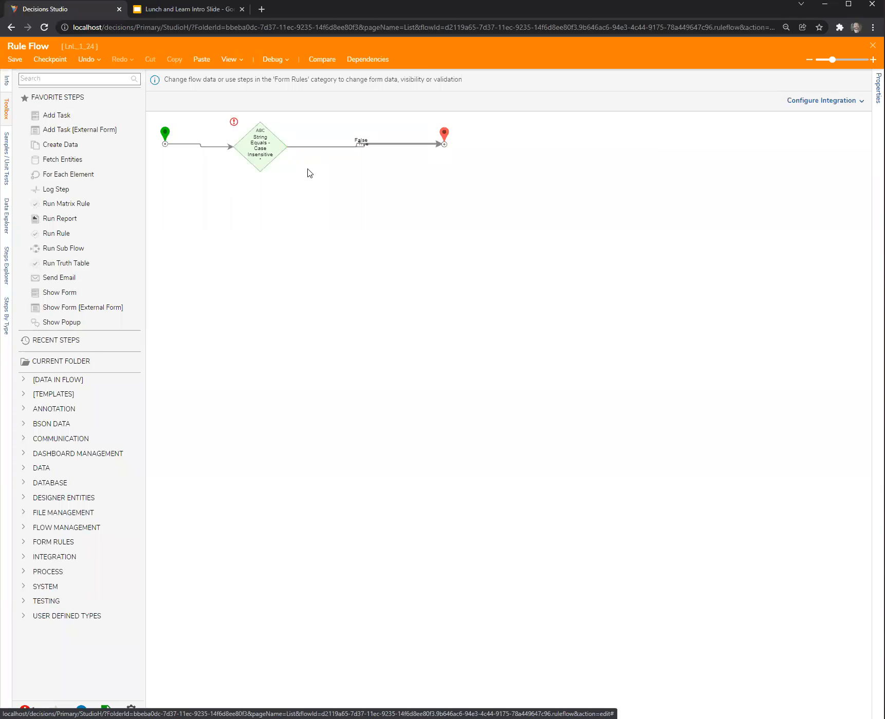
Set Value2 of the String Equals step to the constant "asdf".
click(260, 146)
click(844, 234)
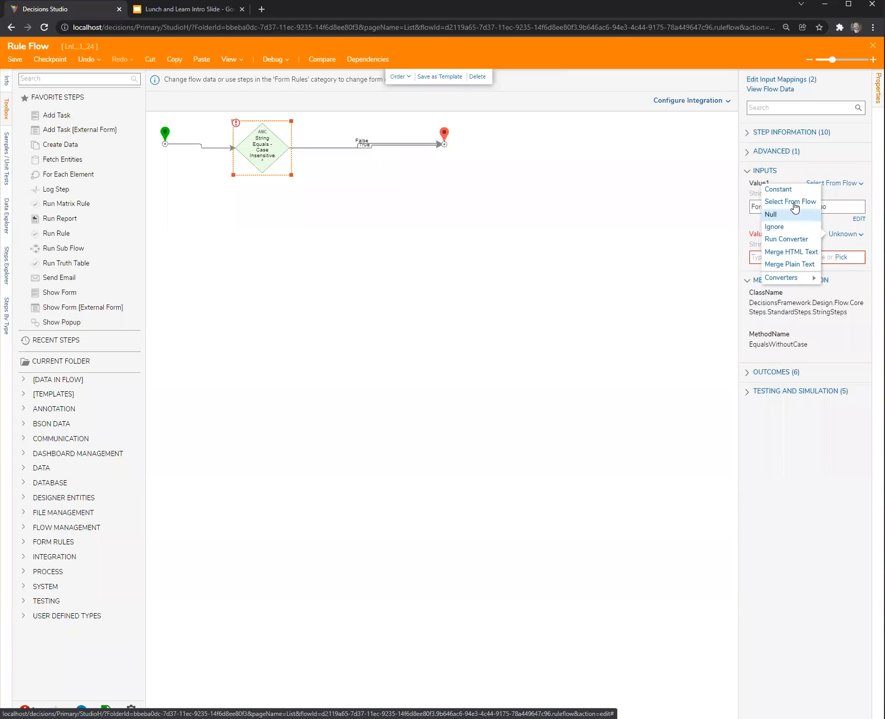
click(791, 193)
click(606, 194)
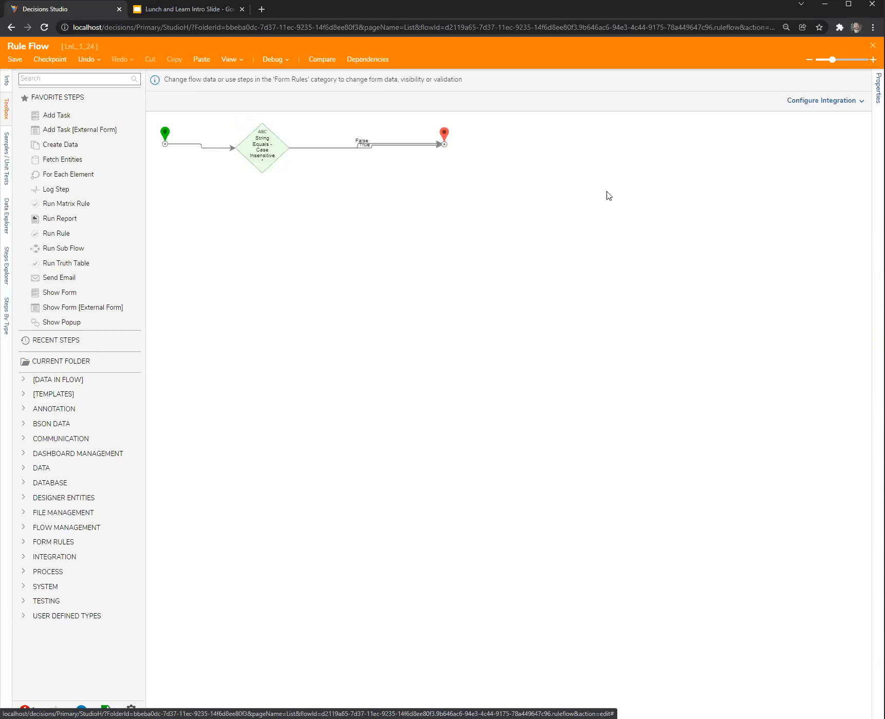
Save the completed rule flow, close it and accept the active form flow settings.
key(ctrl+s)
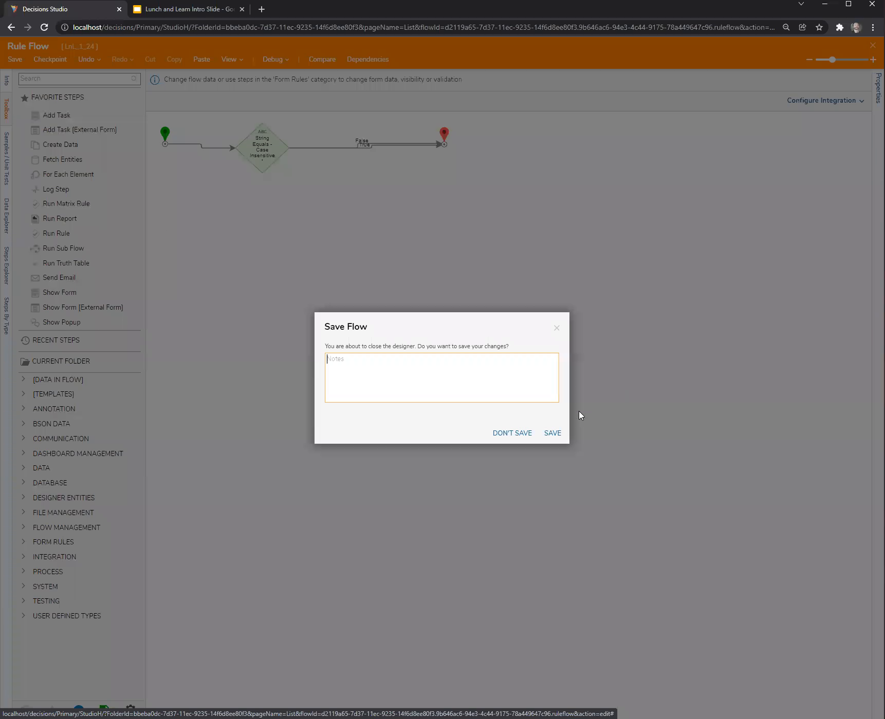
click(551, 433)
click(544, 512)
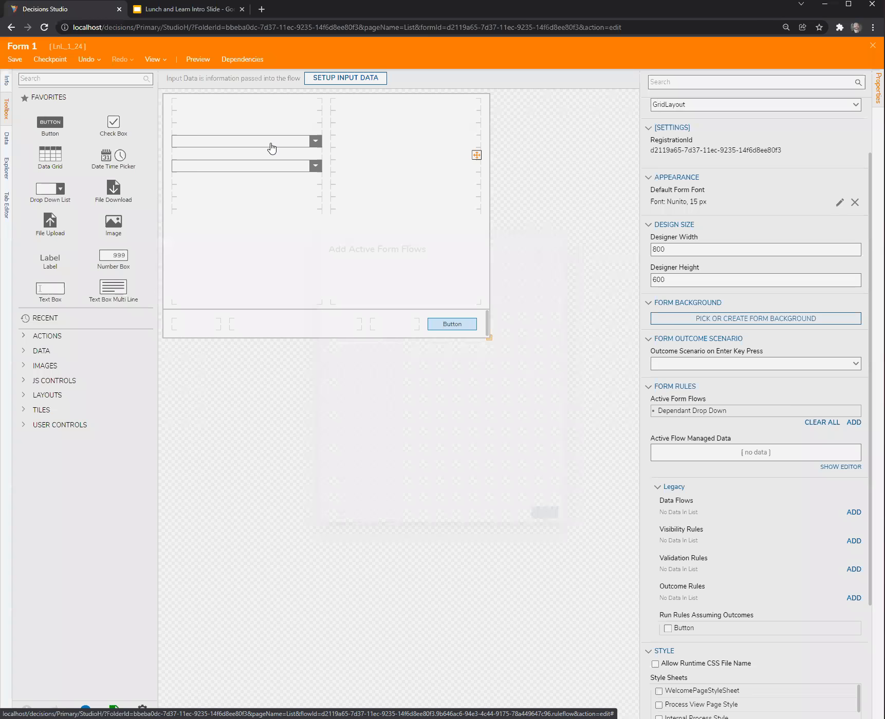
Set the selected item data name of the Primary drop-down list to "PrimarySelection".
click(272, 148)
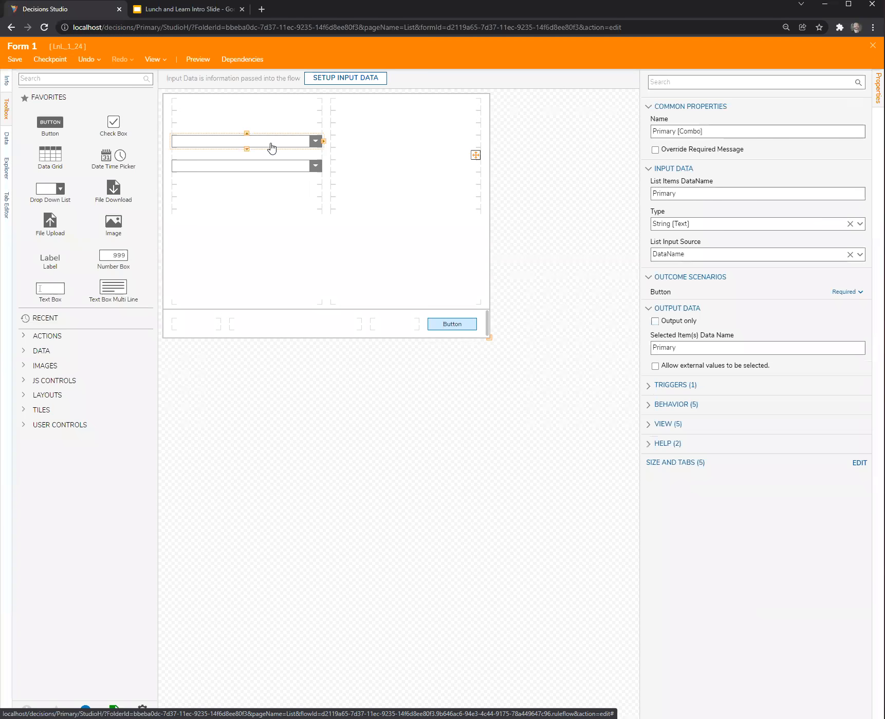
click(685, 347)
drag(685, 347, 661, 348)
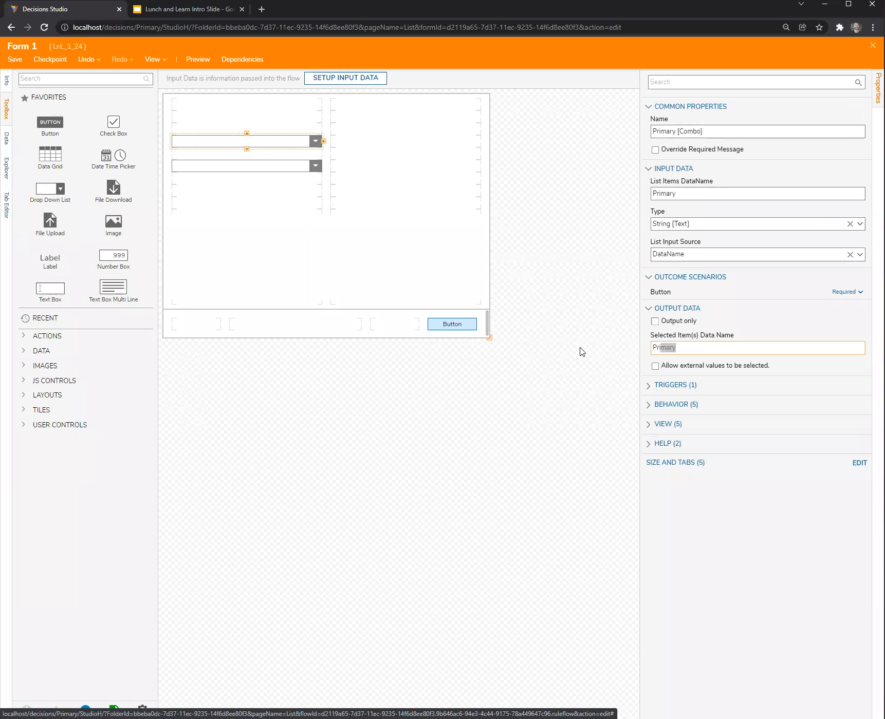
key(End)
text(Sele)
click(482, 514)
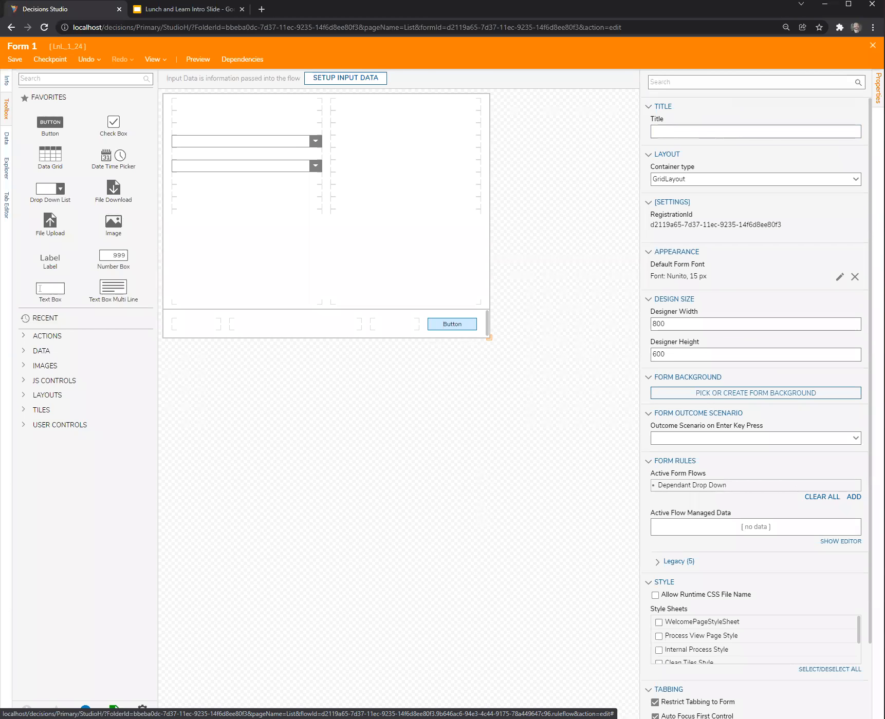
Close and reopen the form, and open the rule flow of the Dependant Drop Down active form flow for editing.
click(872, 46)
click(557, 312)
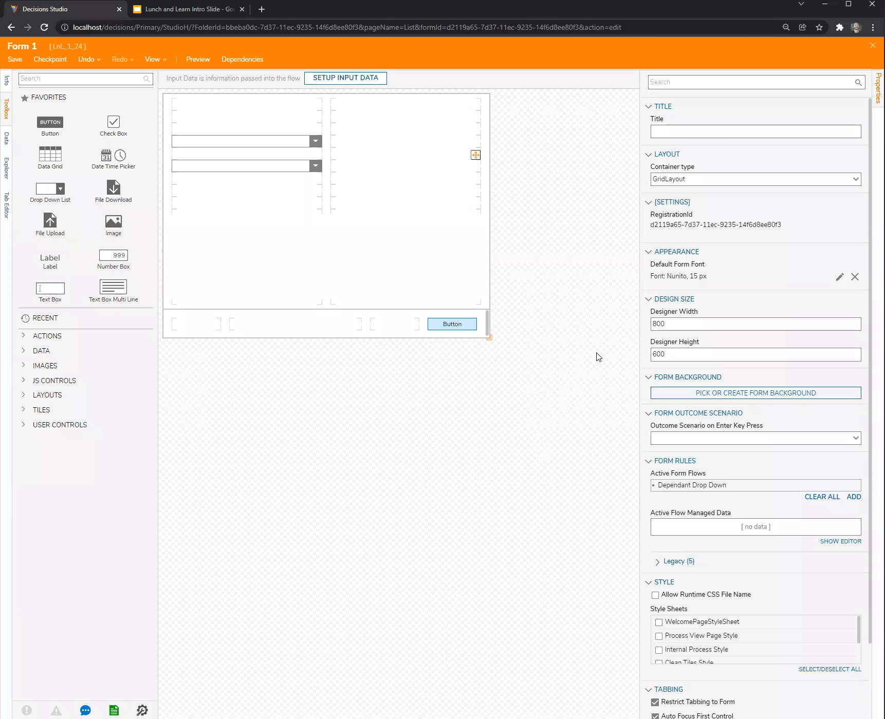
click(846, 130)
click(848, 486)
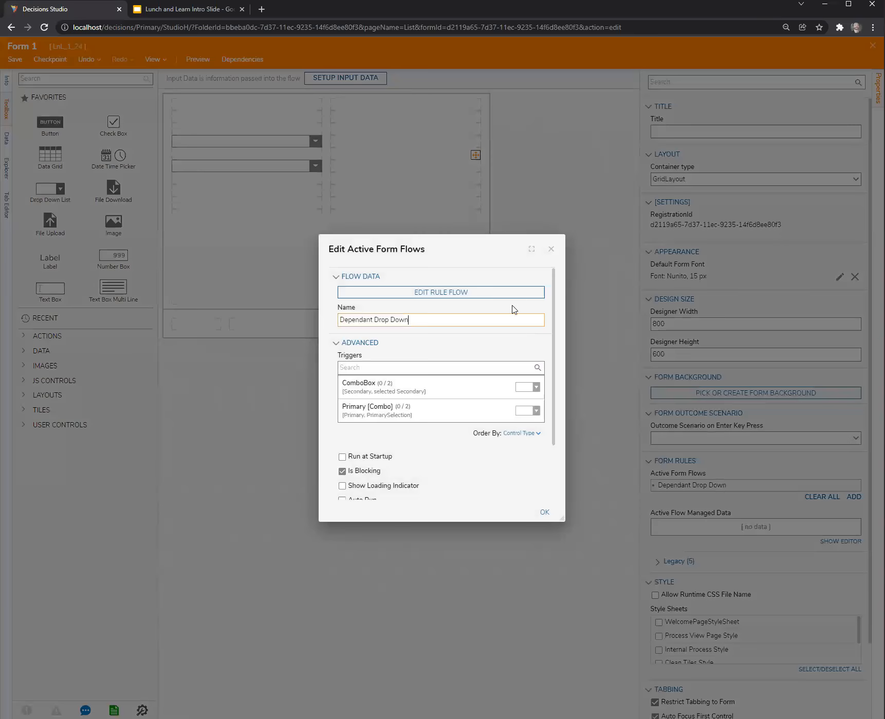
click(494, 292)
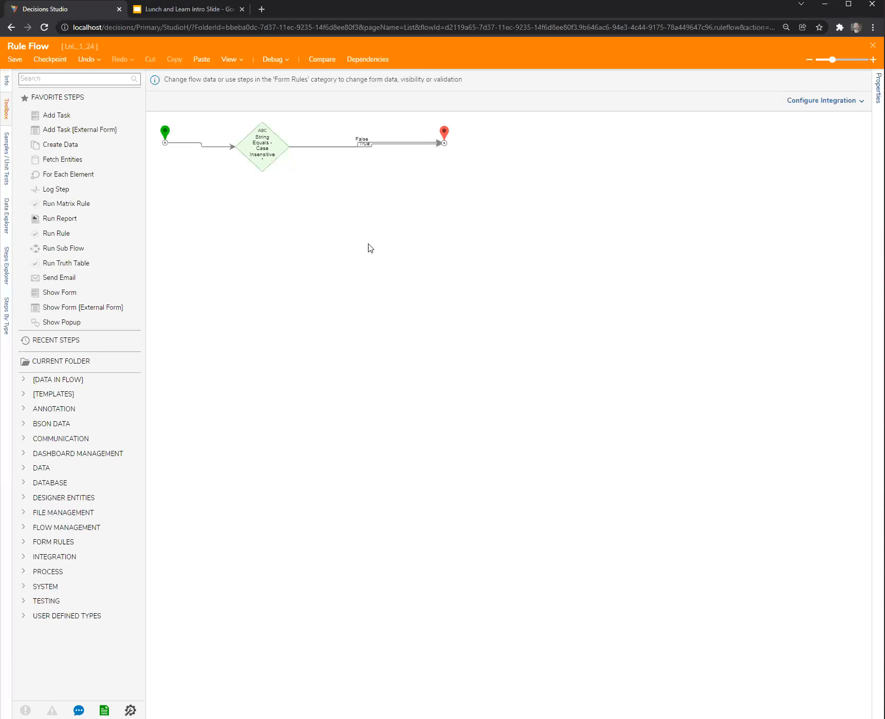
Remap Value1 of the String Equals step to FormData.PrimaryCombo.Selected Item and clear the Value2 constant.
click(252, 148)
click(857, 220)
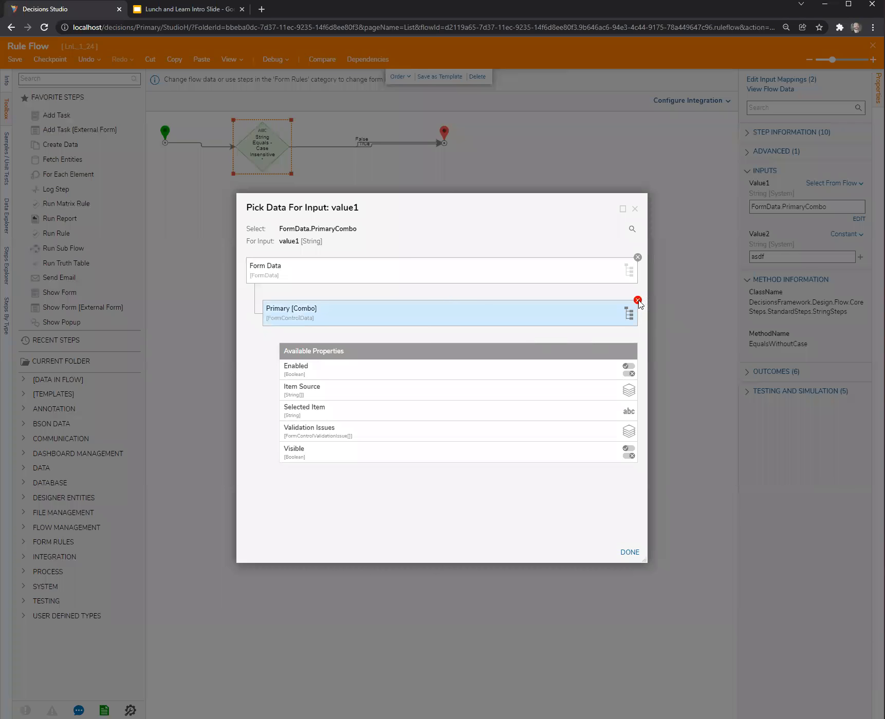
click(637, 300)
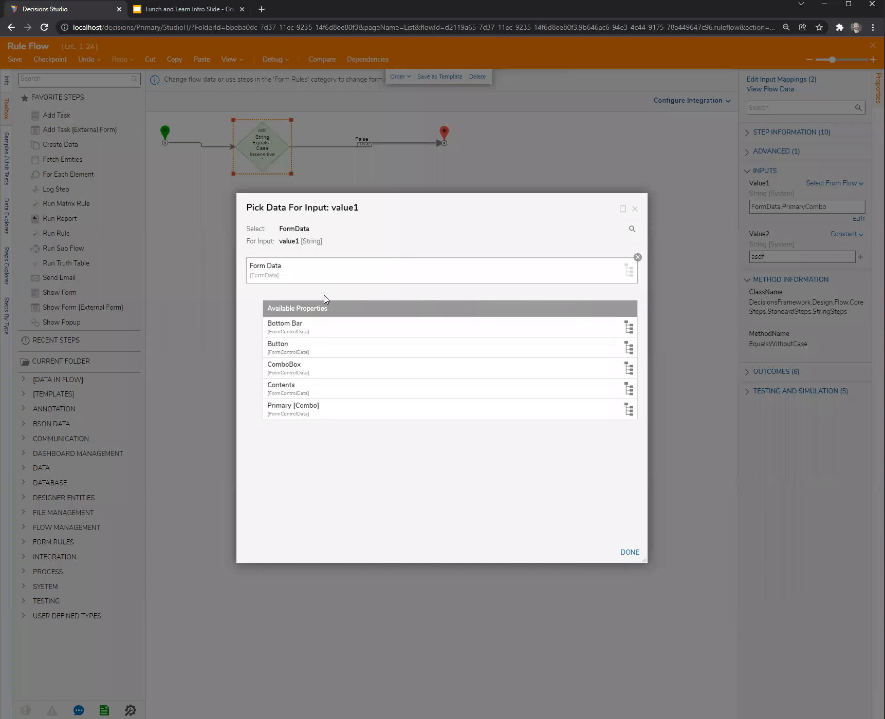
click(281, 414)
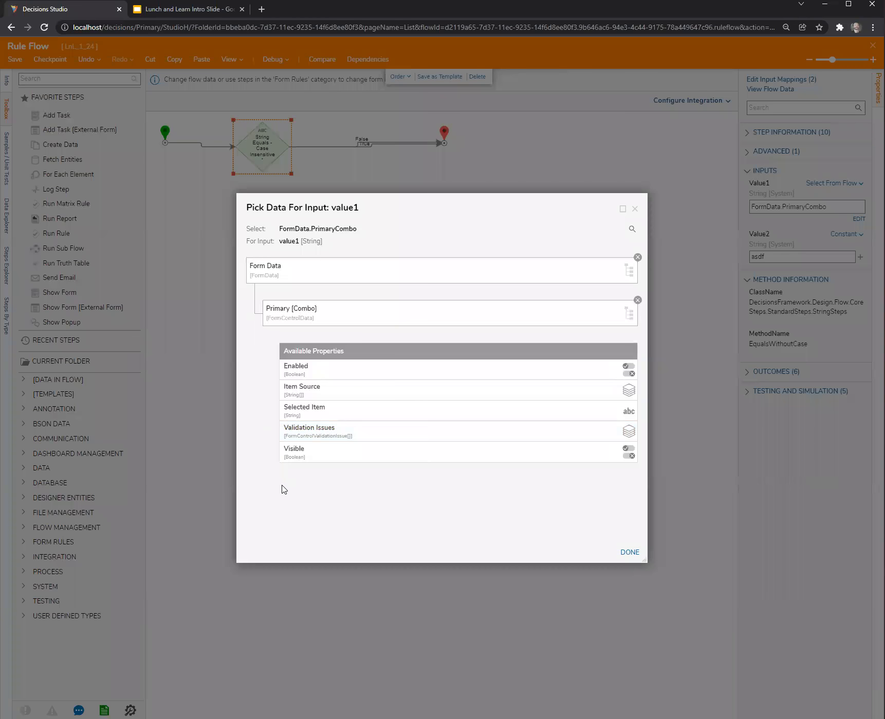
click(297, 417)
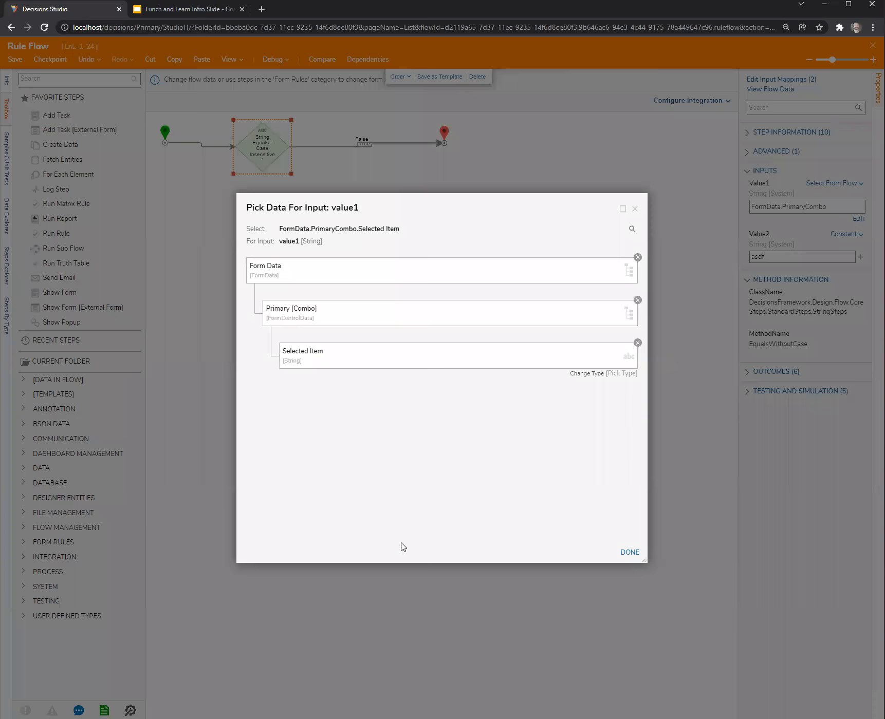
click(629, 552)
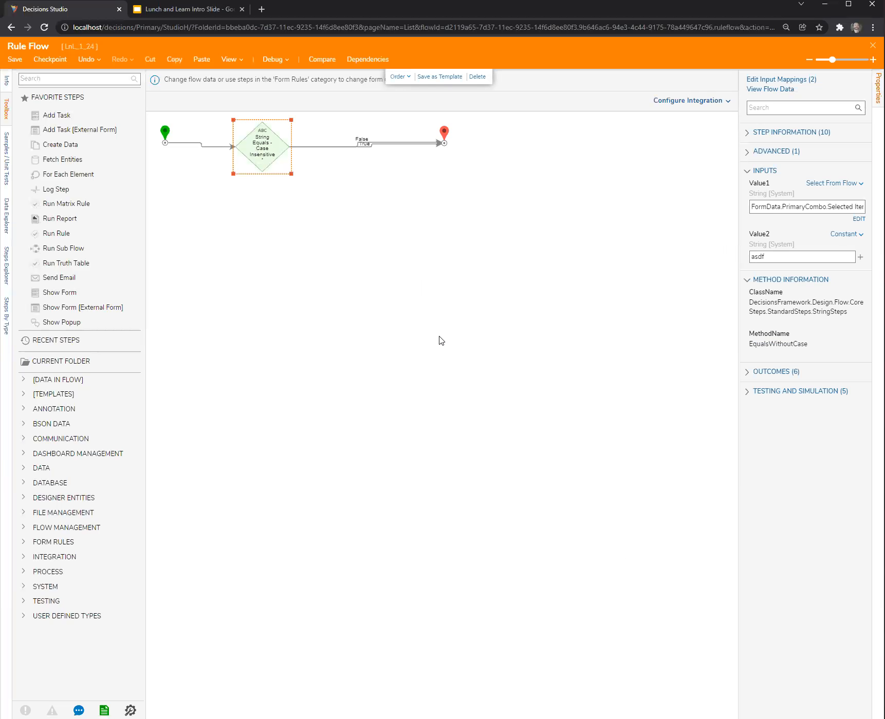
click(792, 256)
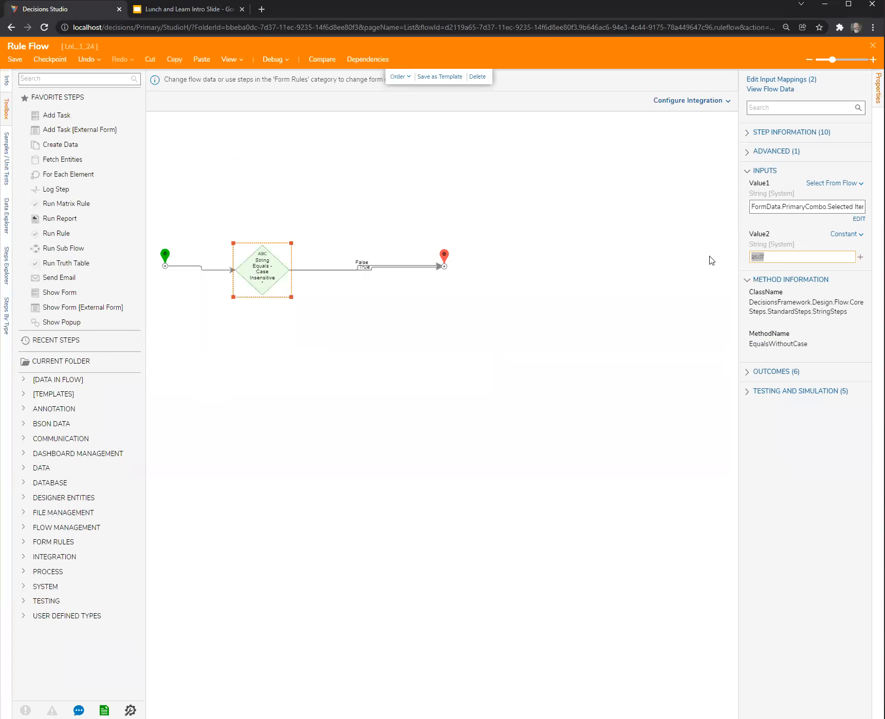
key(BackSpace)
Delete both connections between the String Equals step and the end step, and reconnect only the False outcome to the end step.
click(381, 264)
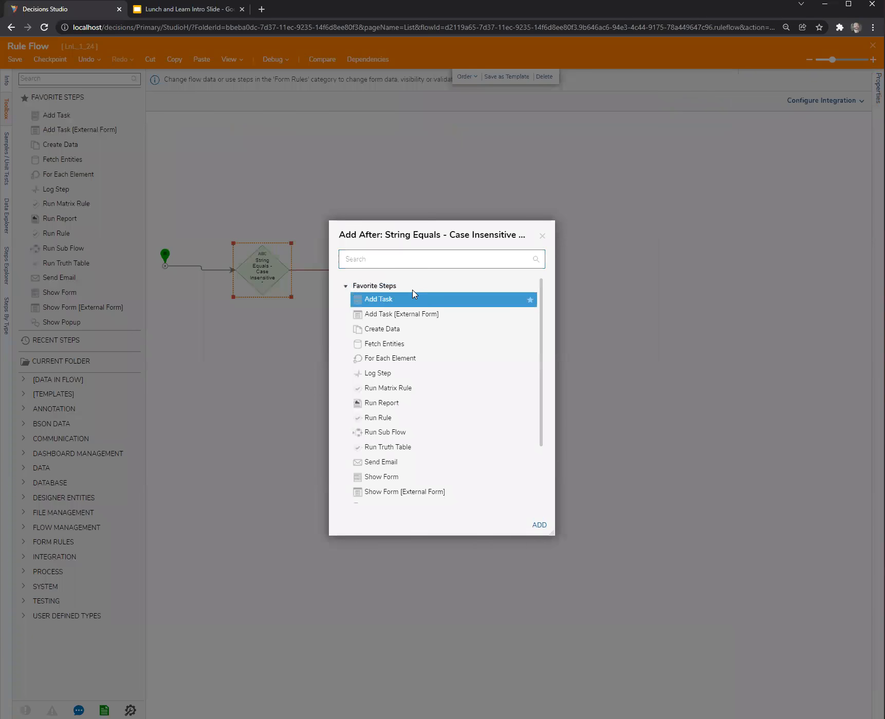
click(542, 236)
click(417, 268)
key(Delete)
click(417, 271)
click(407, 268)
key(Delete)
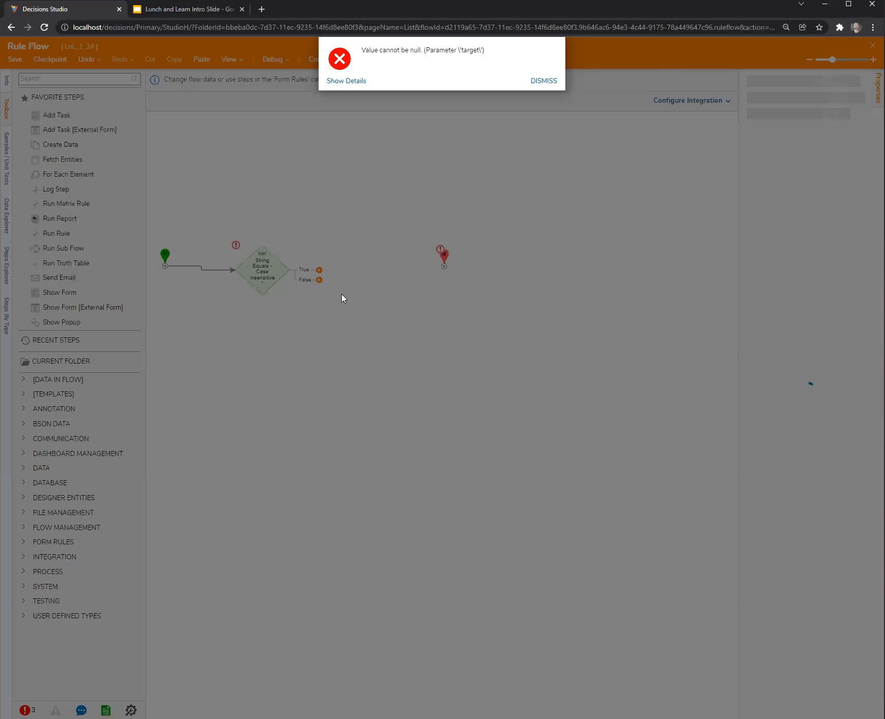
click(543, 80)
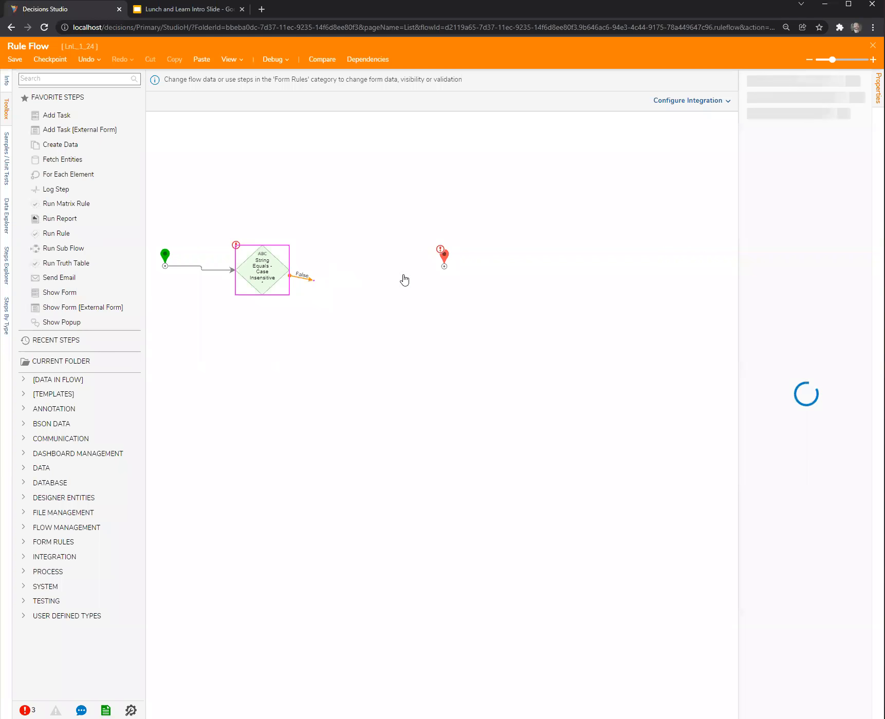
Add a Create Data step and a Set Control Value step, and connect the True outcome of String Equals to Create Data.
drag(59, 144, 345, 354)
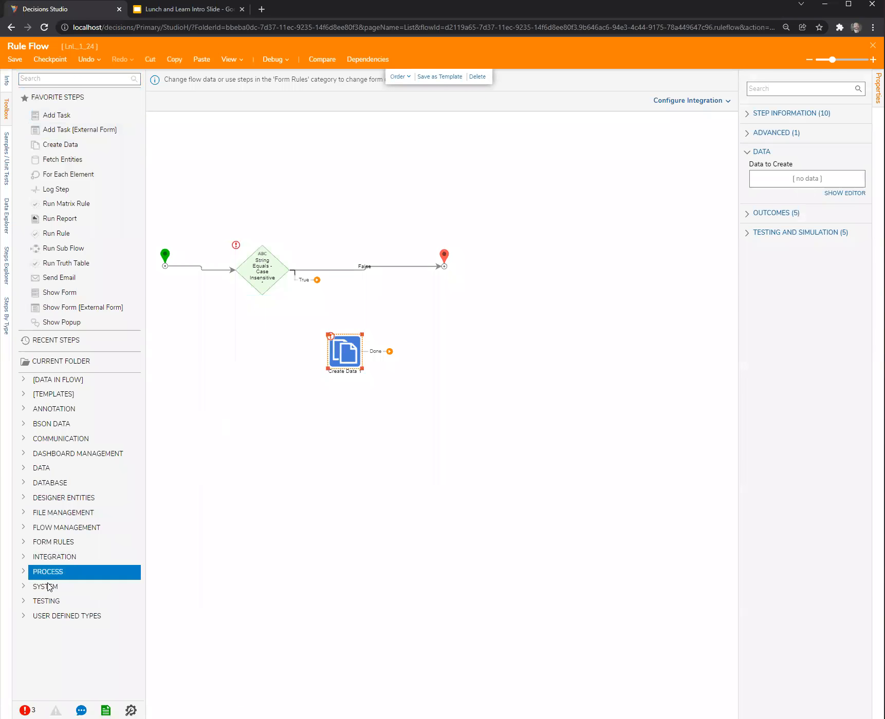
click(32, 543)
scroll(33, 547, down, 3)
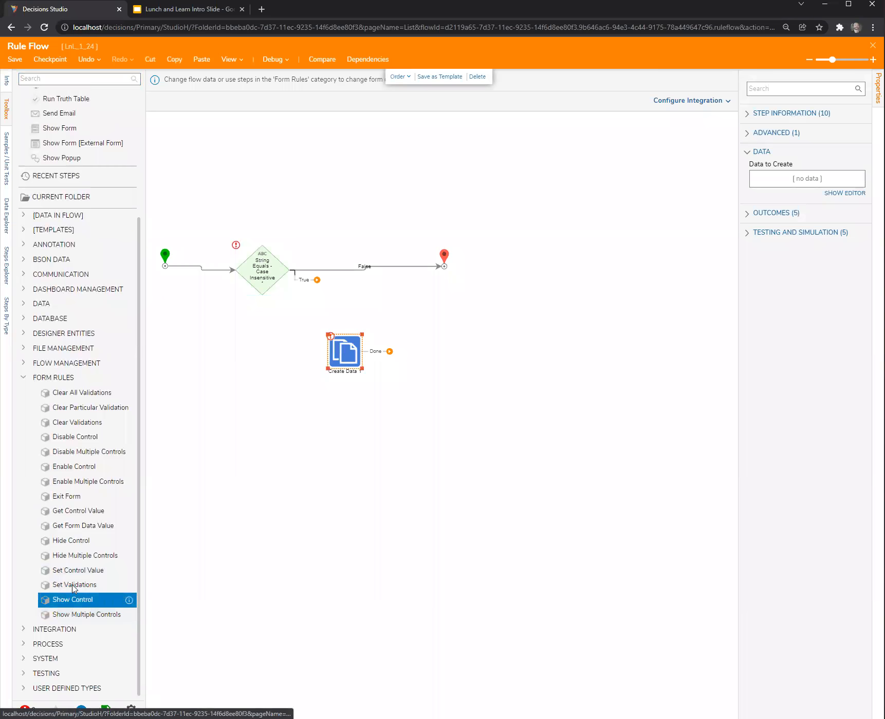
drag(282, 479, 465, 350)
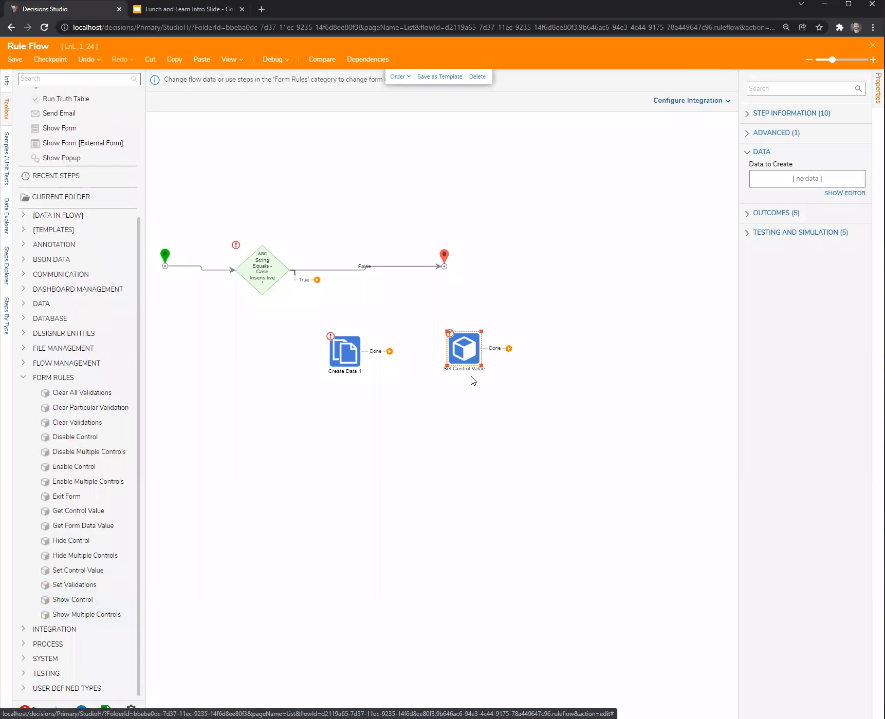
drag(316, 280, 333, 351)
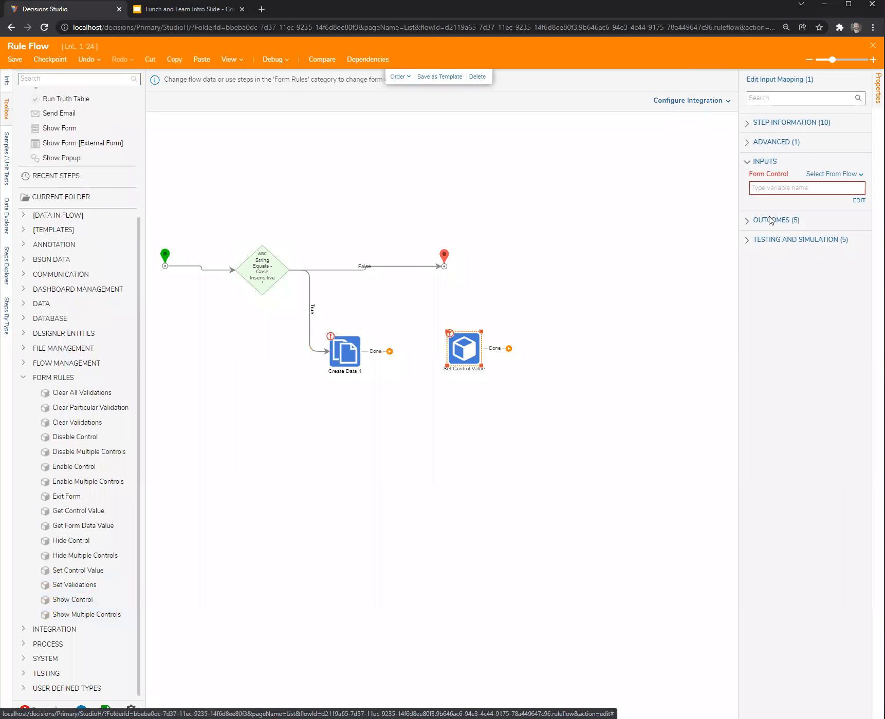
Map the Form Control input of the Set Control Value step to FormData.ComboBox.Item Source.
click(859, 201)
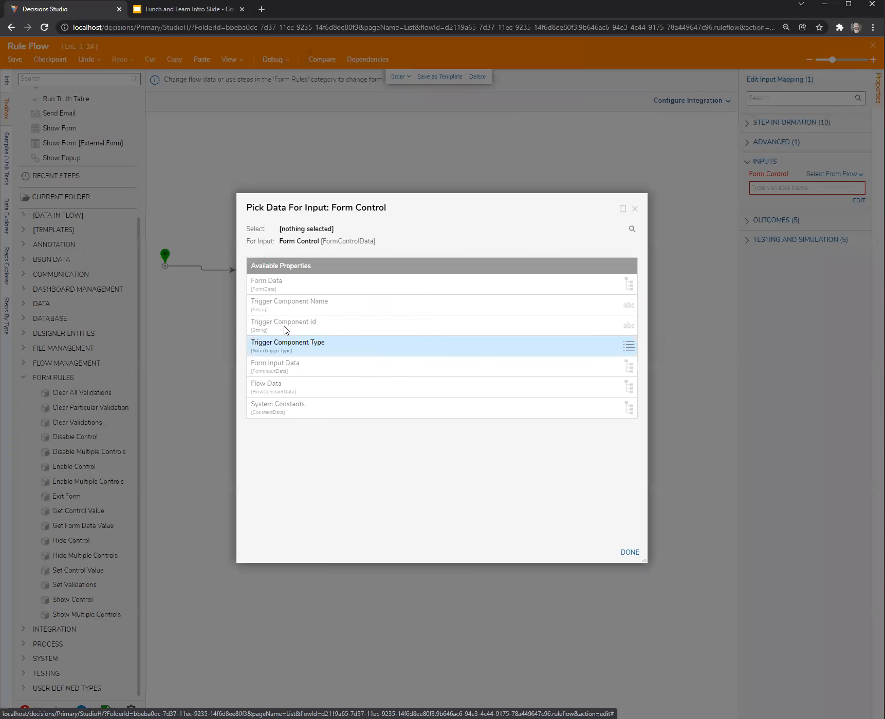
click(259, 289)
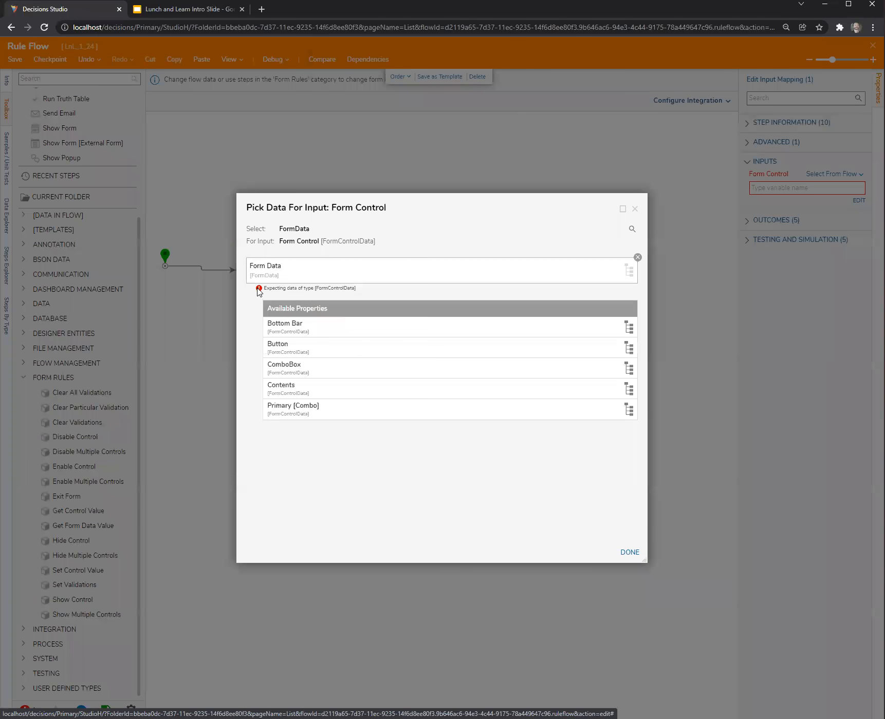
click(281, 368)
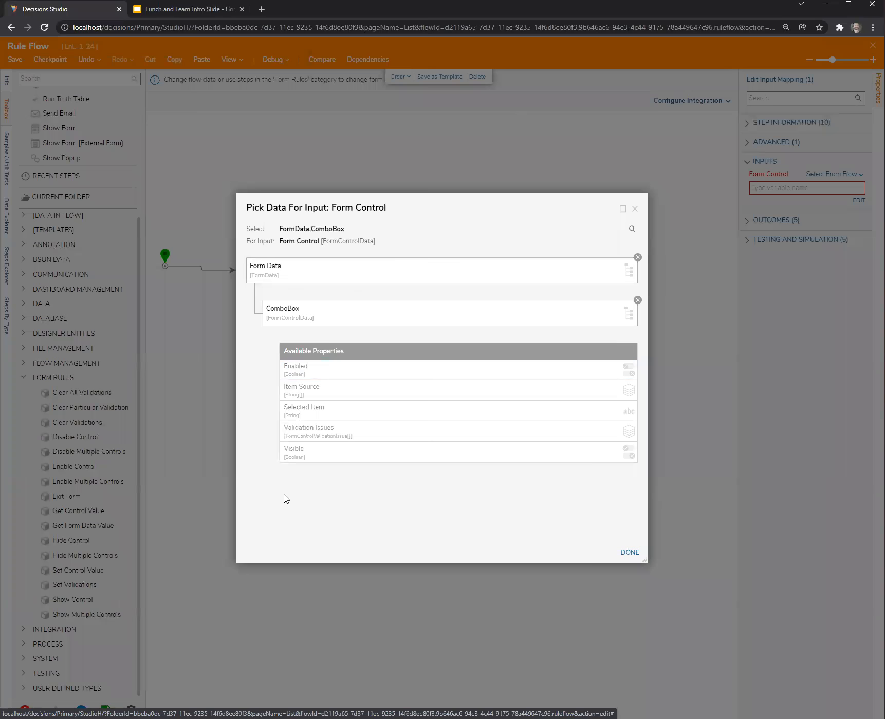
click(301, 391)
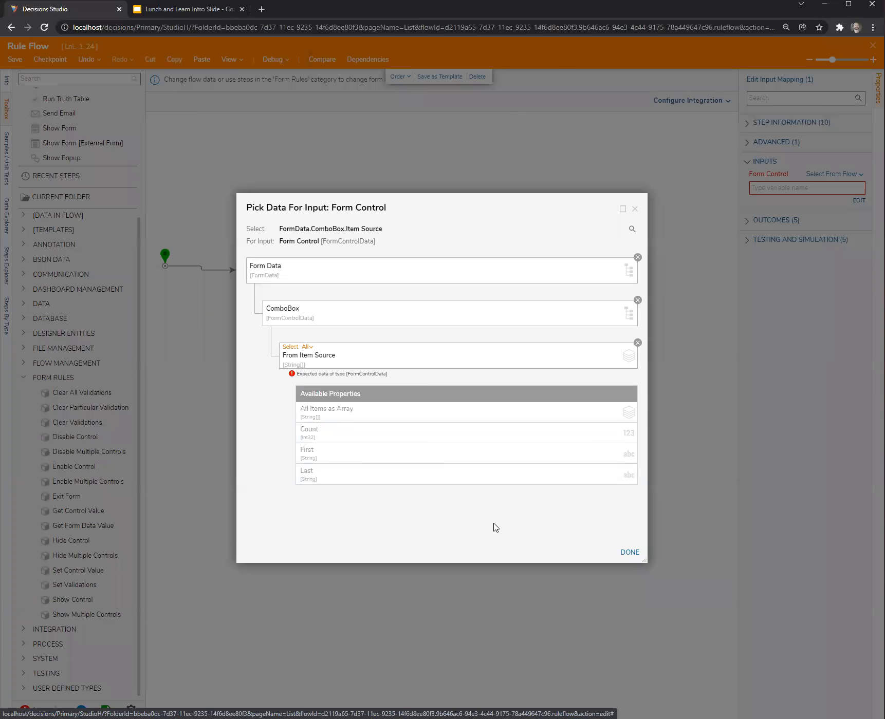
click(628, 554)
Reposition Set Control Value beside Create Data, connecting Create Data to it and its Done outcome to the end step.
click(530, 395)
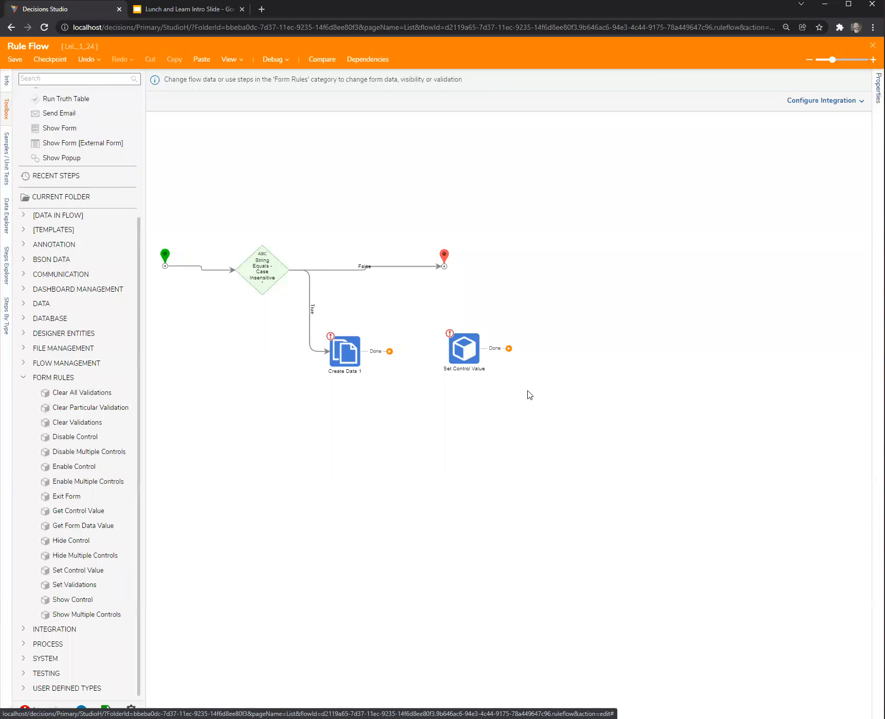
drag(467, 357, 455, 356)
mouse_move(389, 352)
mouse_down()
mouse_move(451, 355)
mouse_move(425, 366)
mouse_move(470, 356)
mouse_move(444, 266)
mouse_up()
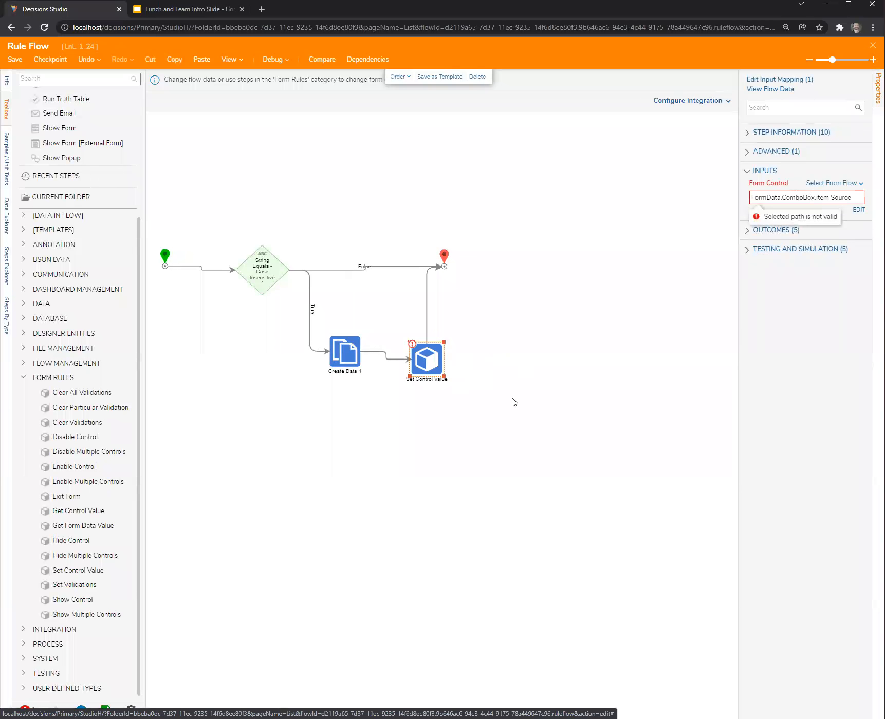
Extend the Form Control mapping of Set Control Value to FormData.ComboBox.Item Source.All Items as Array.
click(858, 211)
click(375, 410)
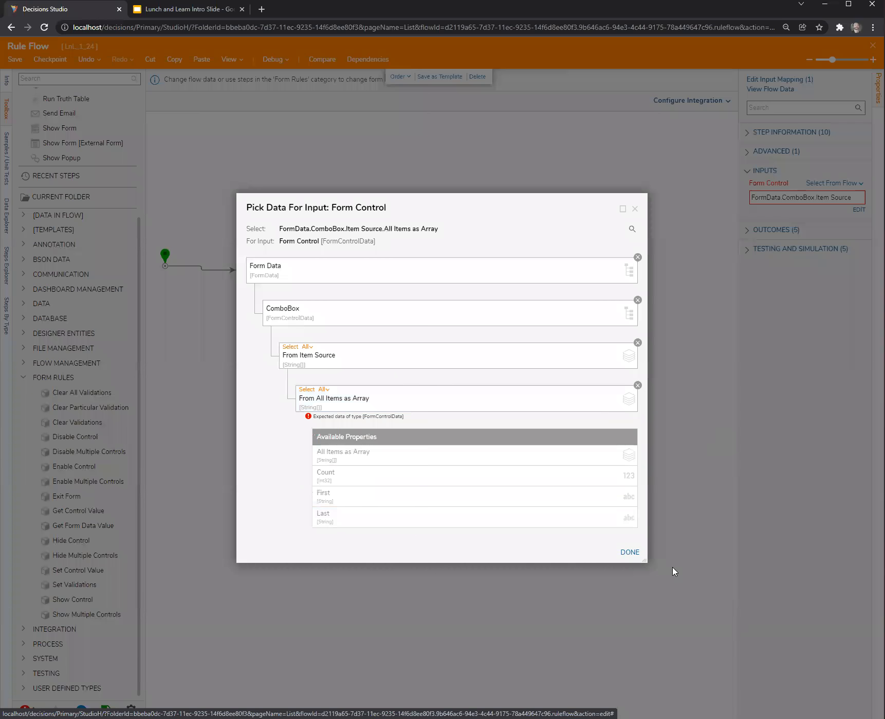
click(629, 553)
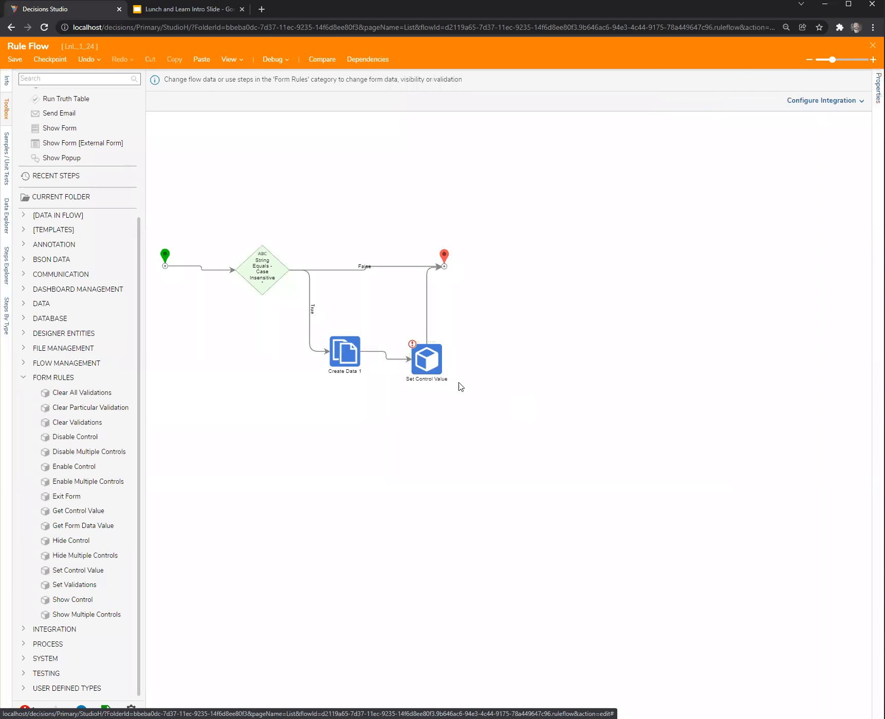
Remove Item Source and All Items as Array from the Form Control mapping and pick both again under ComboBox.
click(857, 209)
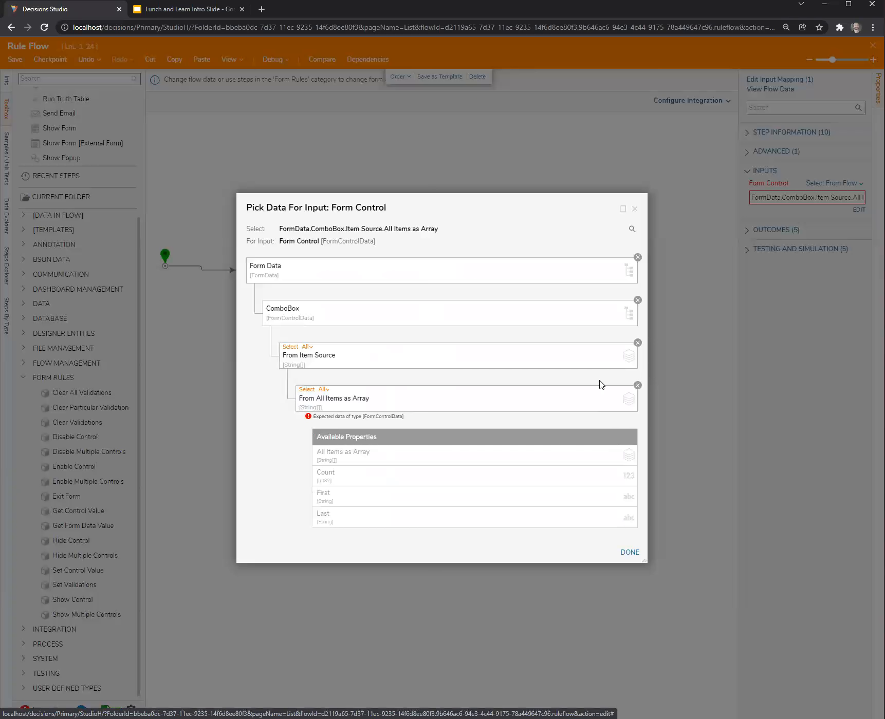
click(637, 386)
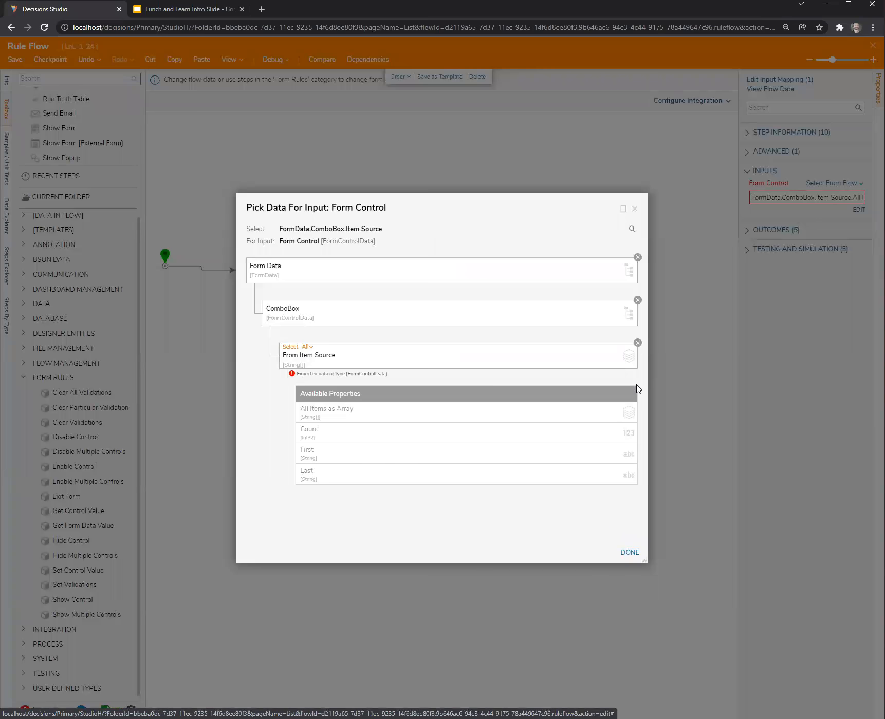
click(637, 342)
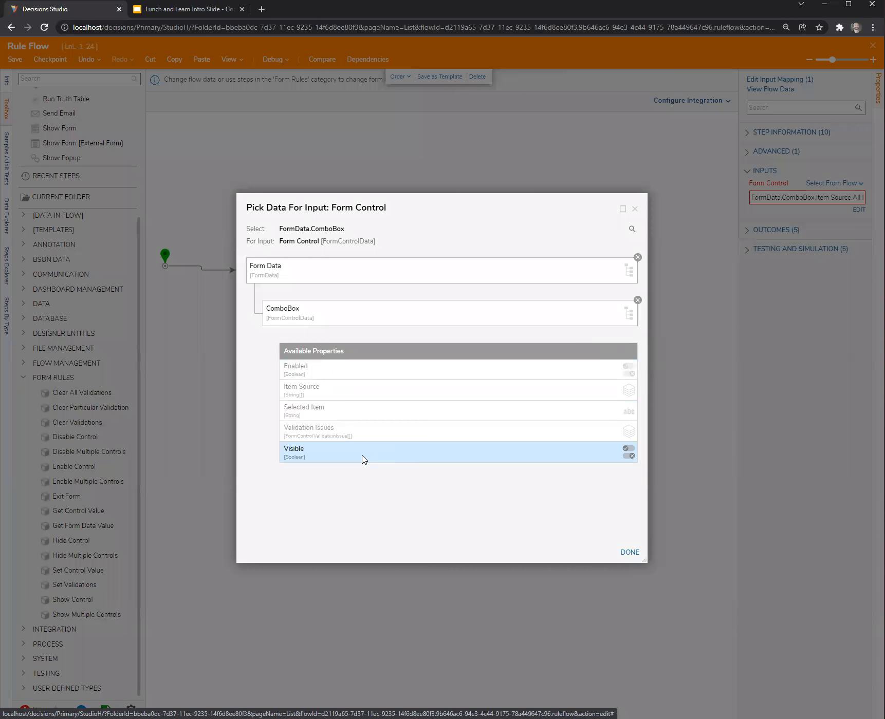
click(308, 395)
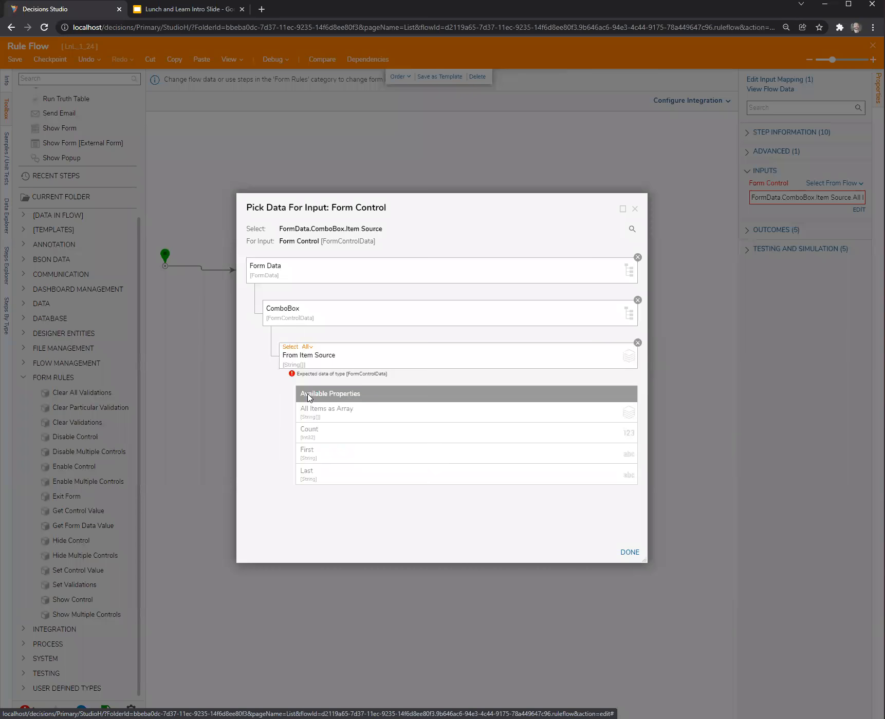
click(332, 414)
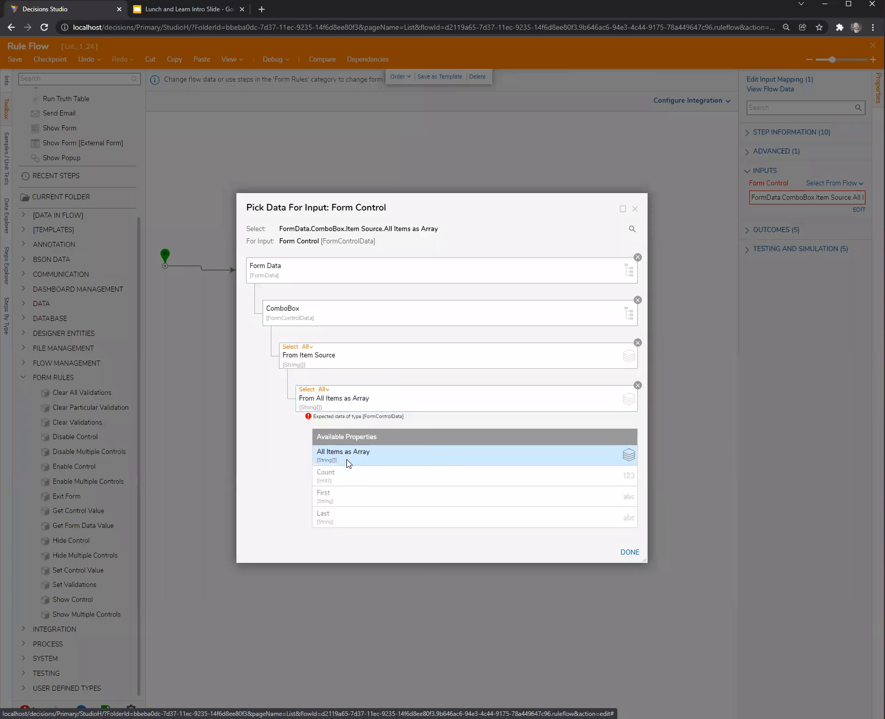
Try nesting further All Items as Array levels in the Form Control mapping, remove the extra levels and accept the mapping.
click(348, 462)
scroll(265, 462, down, 1)
click(339, 456)
scroll(305, 472, down, 1)
scroll(305, 471, down, 1)
click(395, 465)
click(633, 513)
click(633, 471)
click(633, 428)
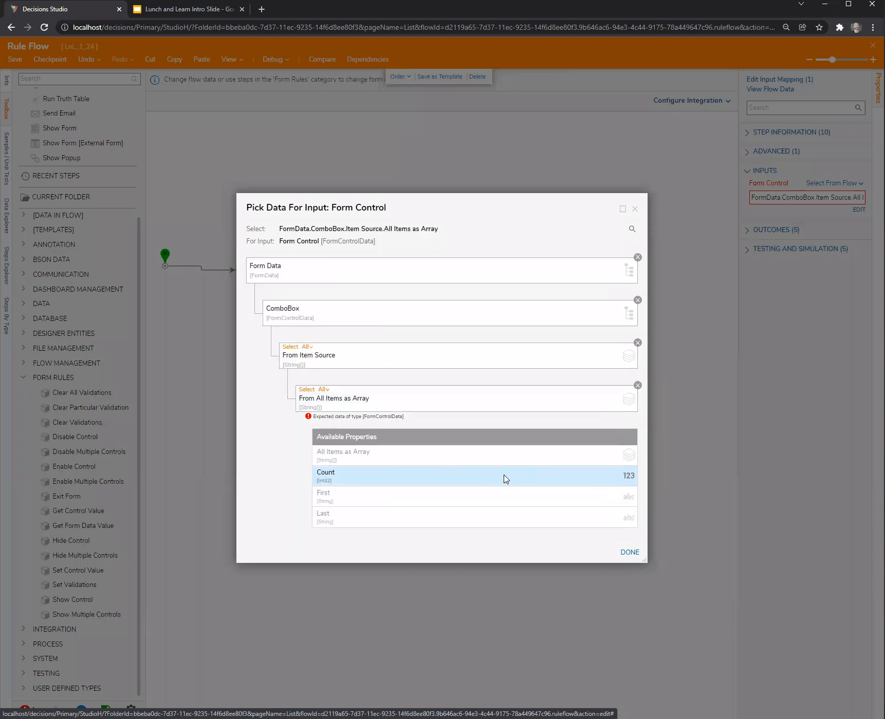
click(631, 553)
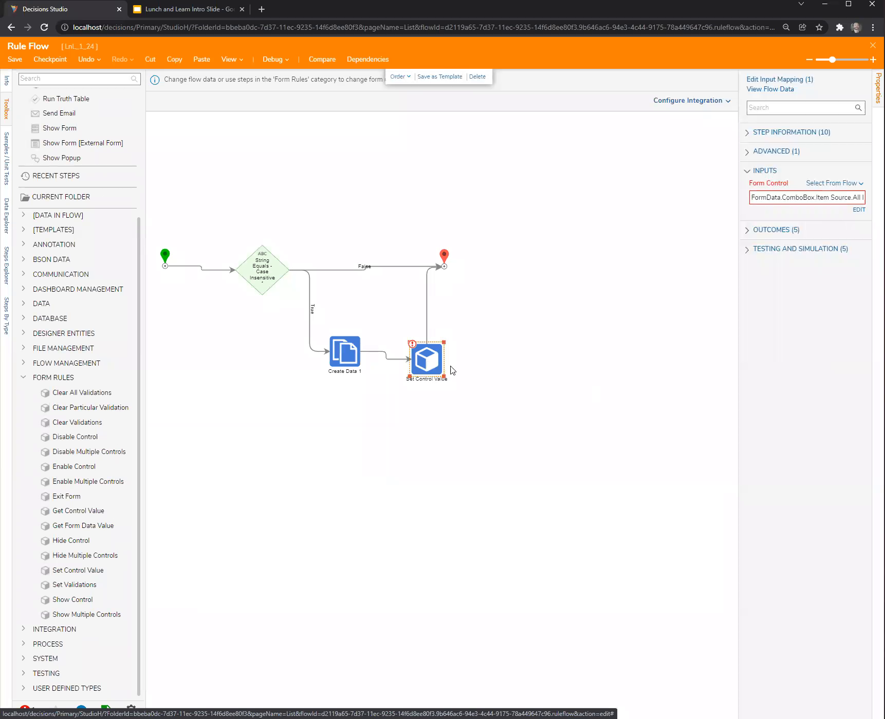
Define a string list named UpdatedDDList in the Create Data step and give it the constant values L, M and N.
click(349, 361)
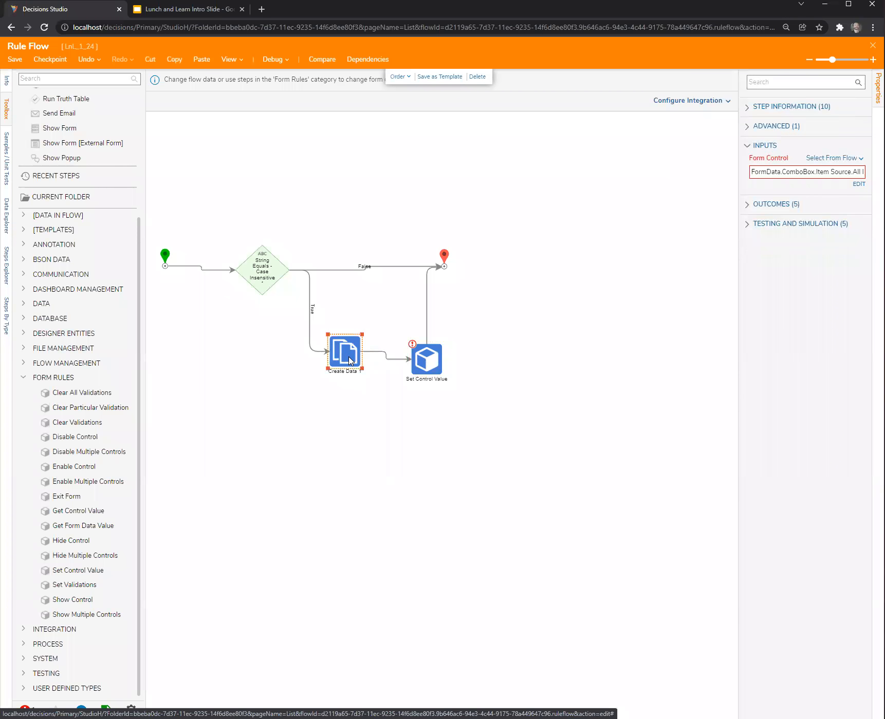
click(847, 205)
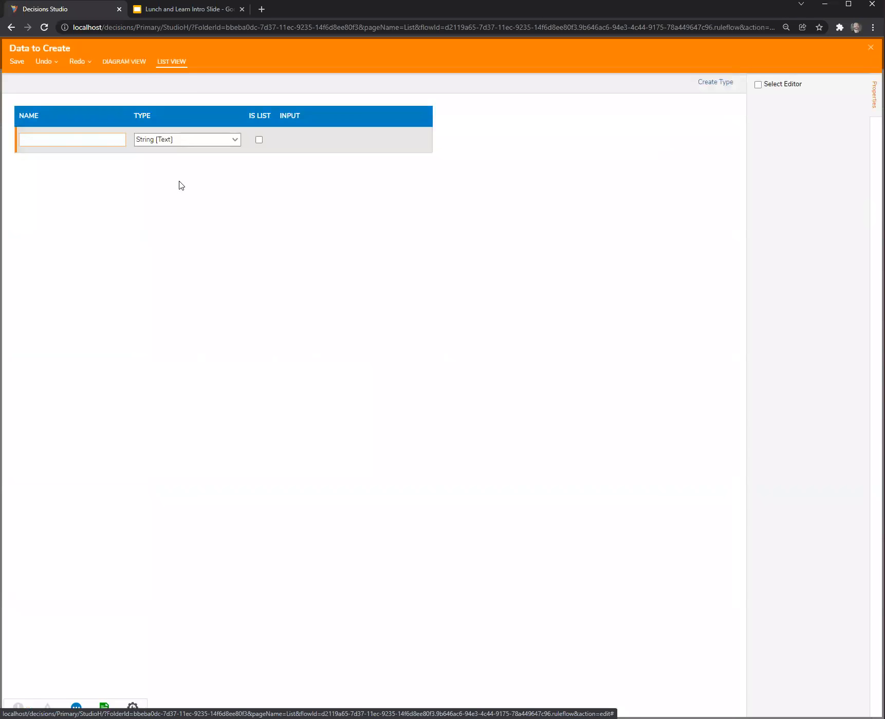
text(UpdatedDDList)
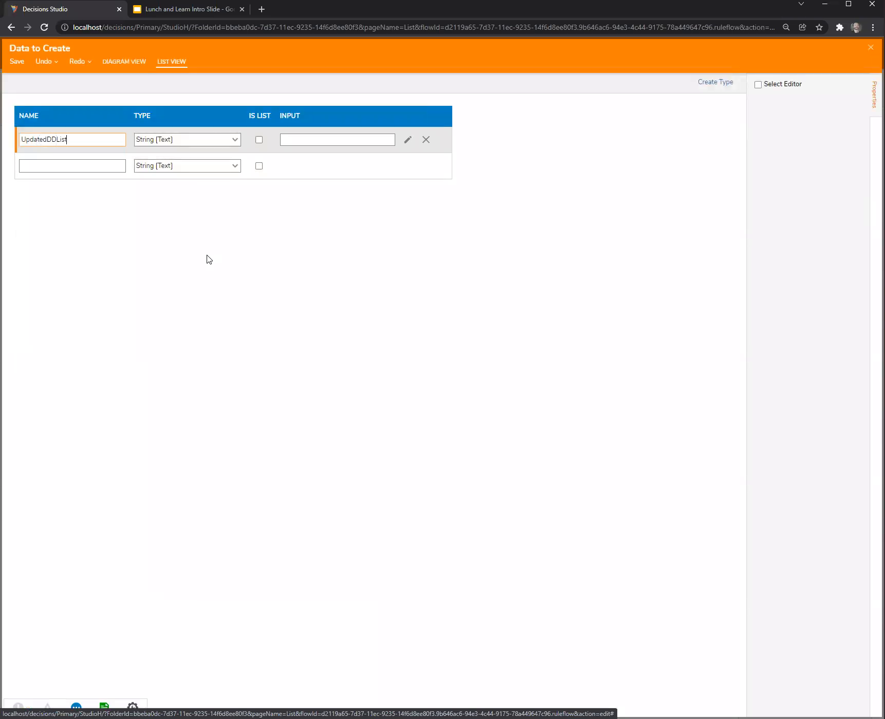
click(259, 139)
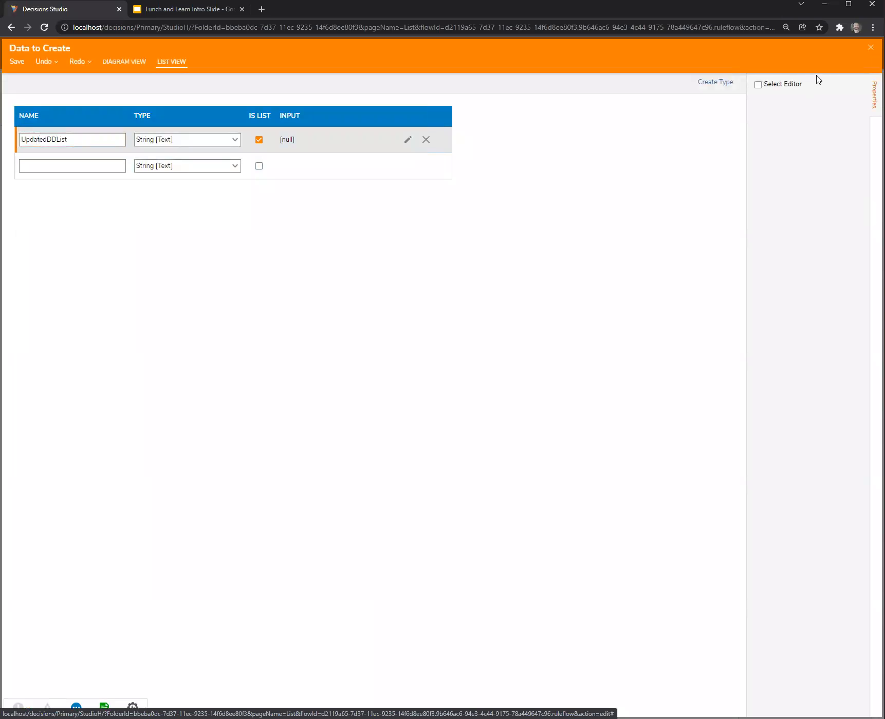
key(Escape)
click(537, 405)
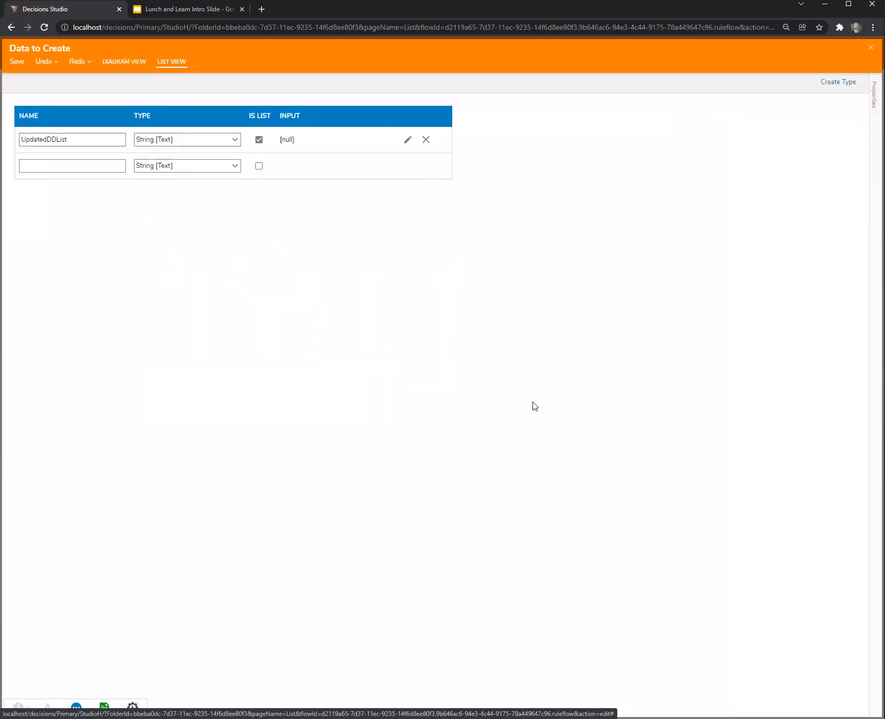
click(348, 352)
click(784, 291)
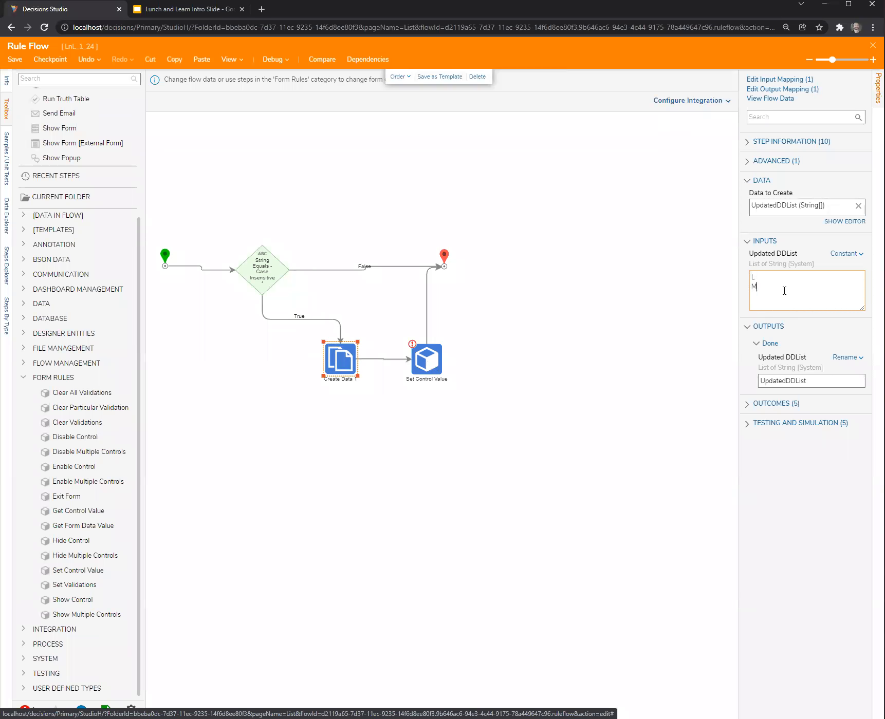
Set the Updated DDList output of Create Data to Change Value, targeting Form Data > ComboBox > Item Source.
click(845, 357)
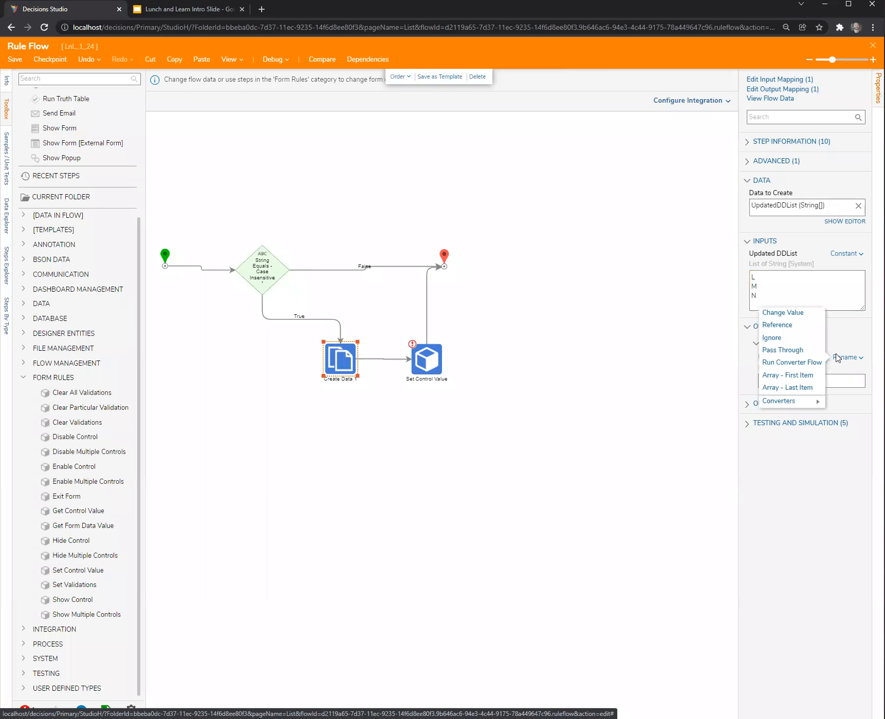
click(768, 309)
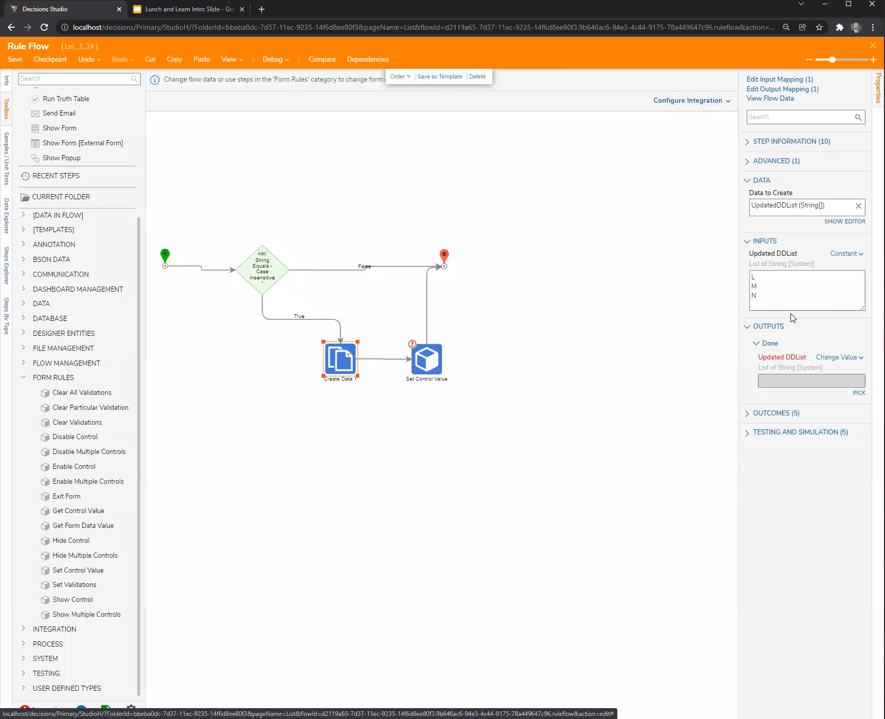
click(856, 393)
click(358, 299)
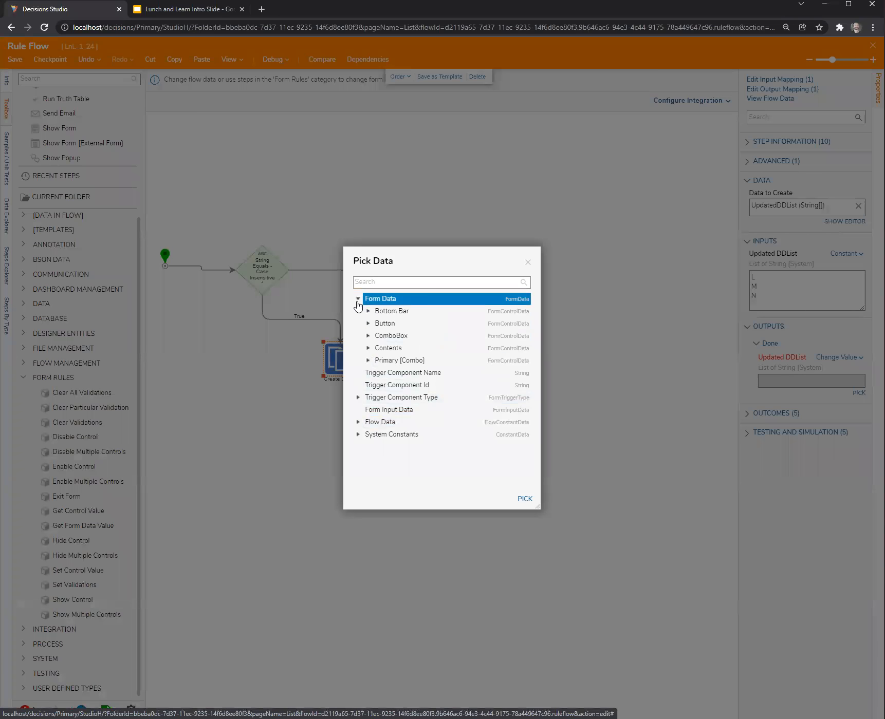
click(368, 335)
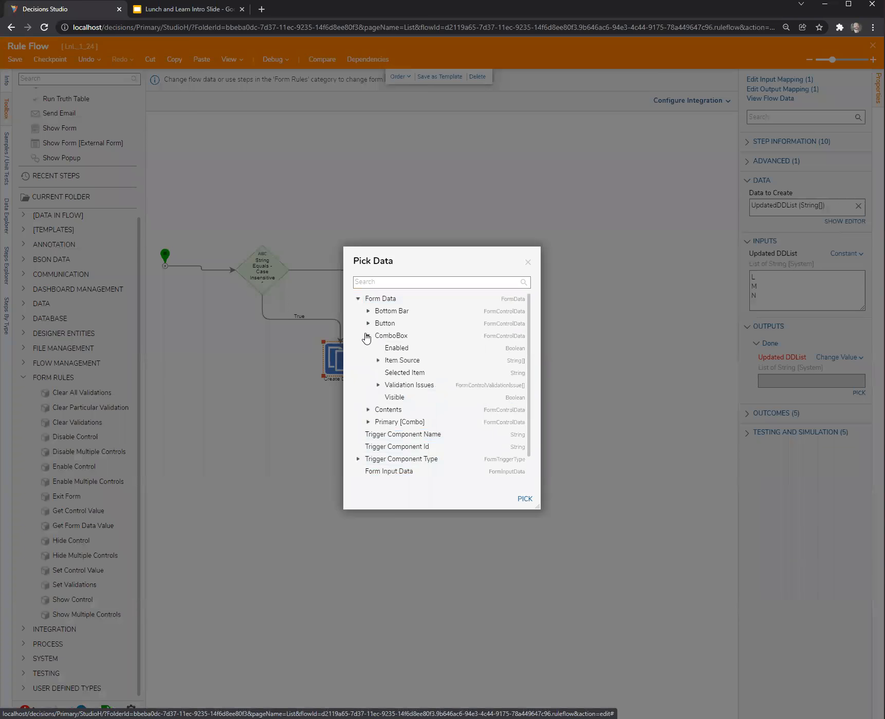
click(429, 362)
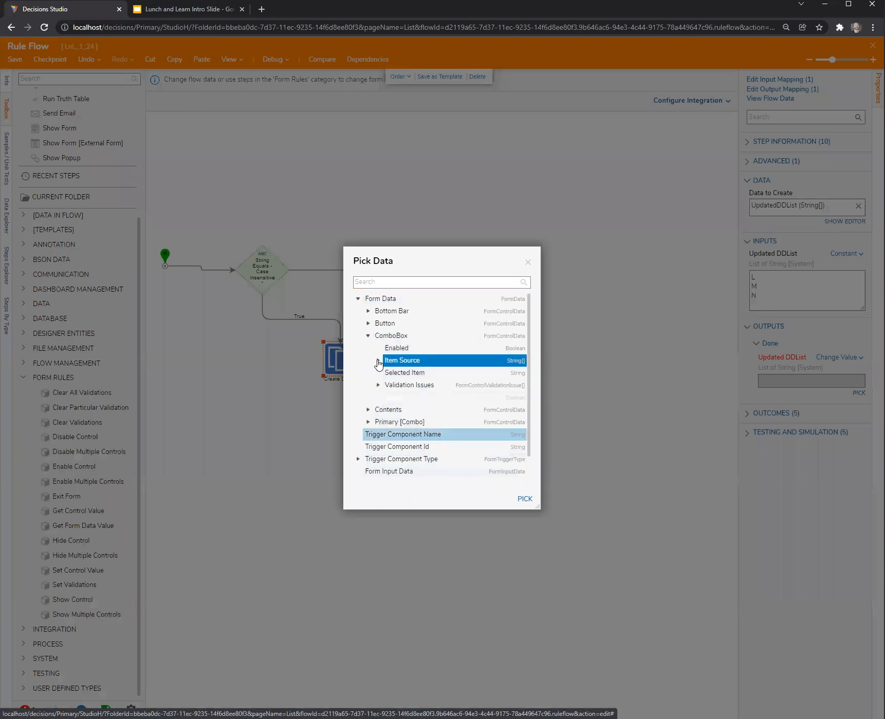
click(524, 498)
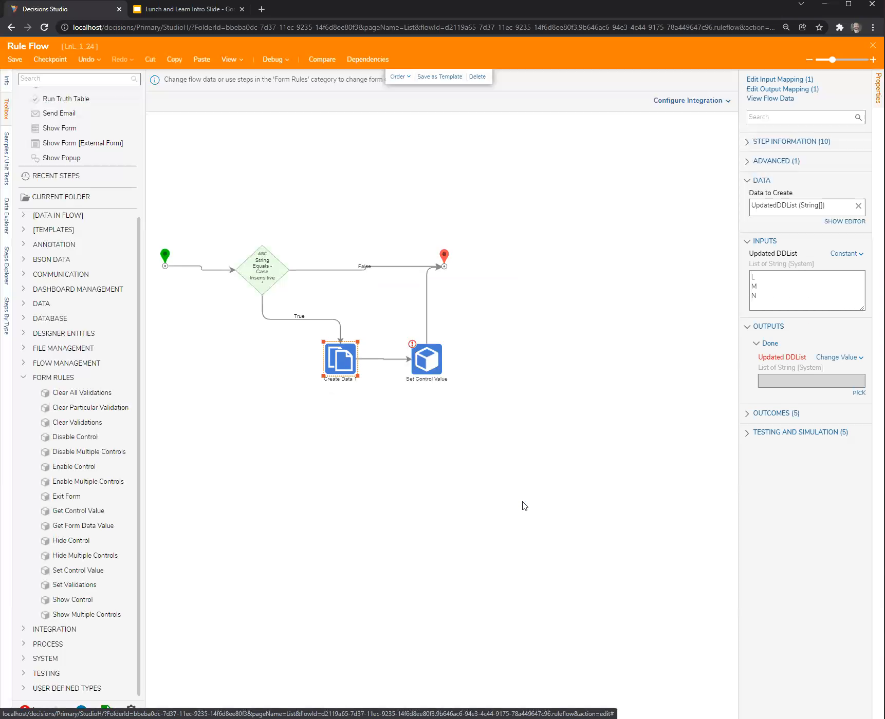
Examine the full path of the Form Control input mapping on the Set Control Value step.
click(430, 362)
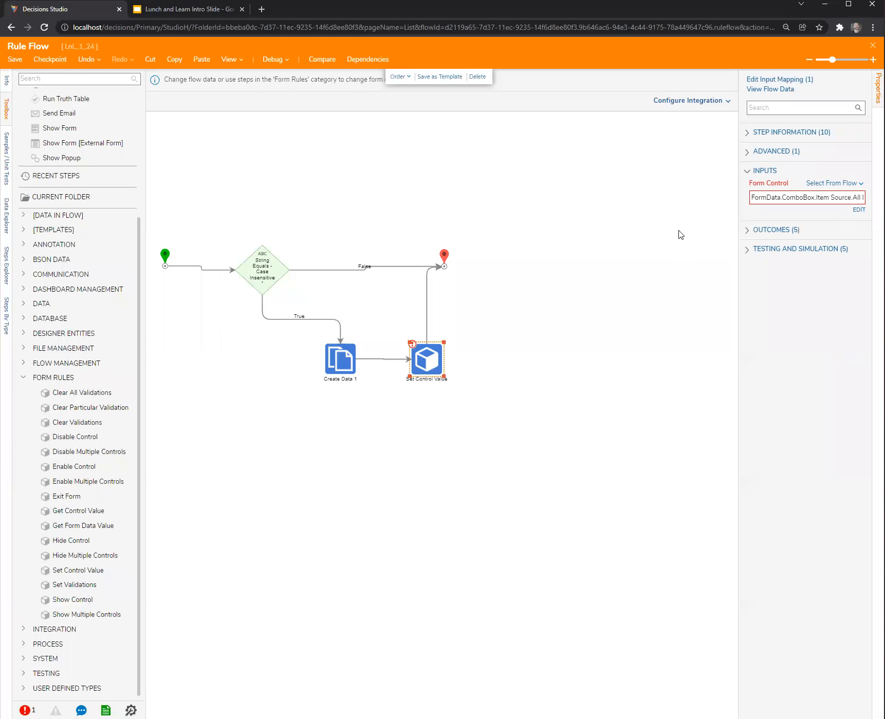
drag(739, 290, 640, 294)
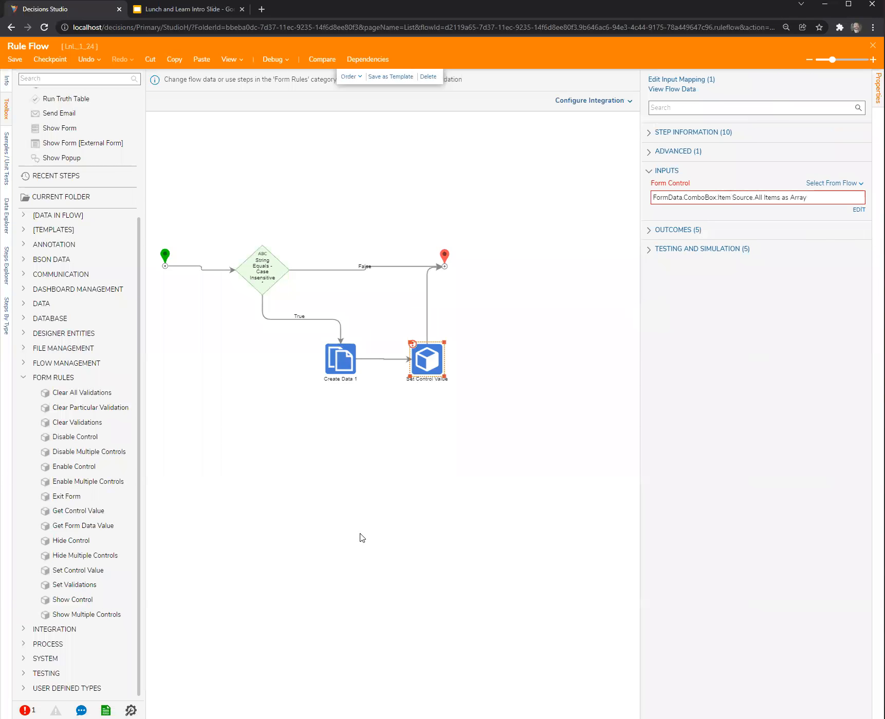
click(429, 430)
click(428, 362)
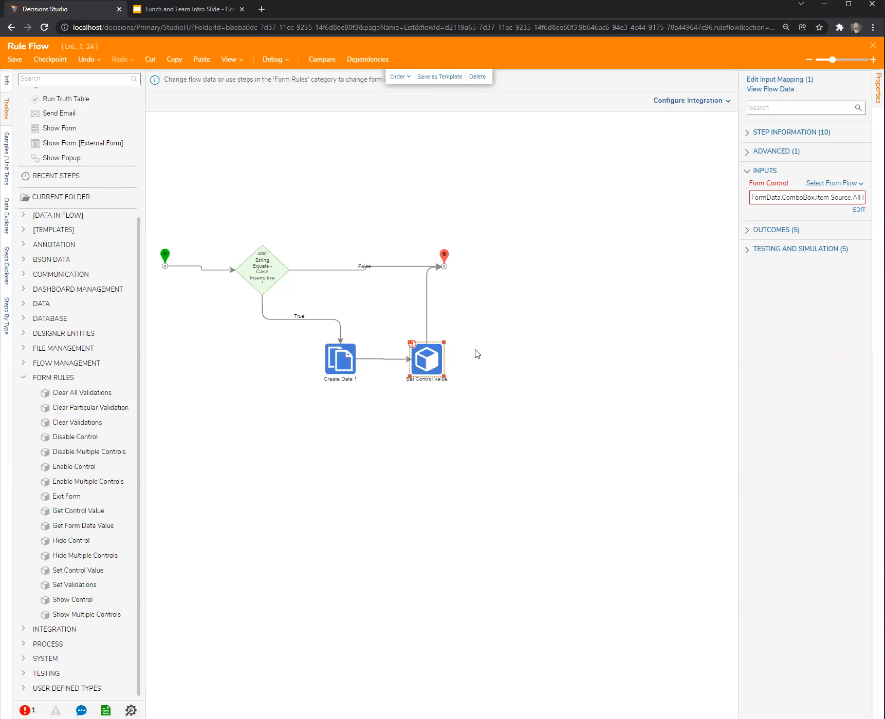
drag(738, 340, 631, 351)
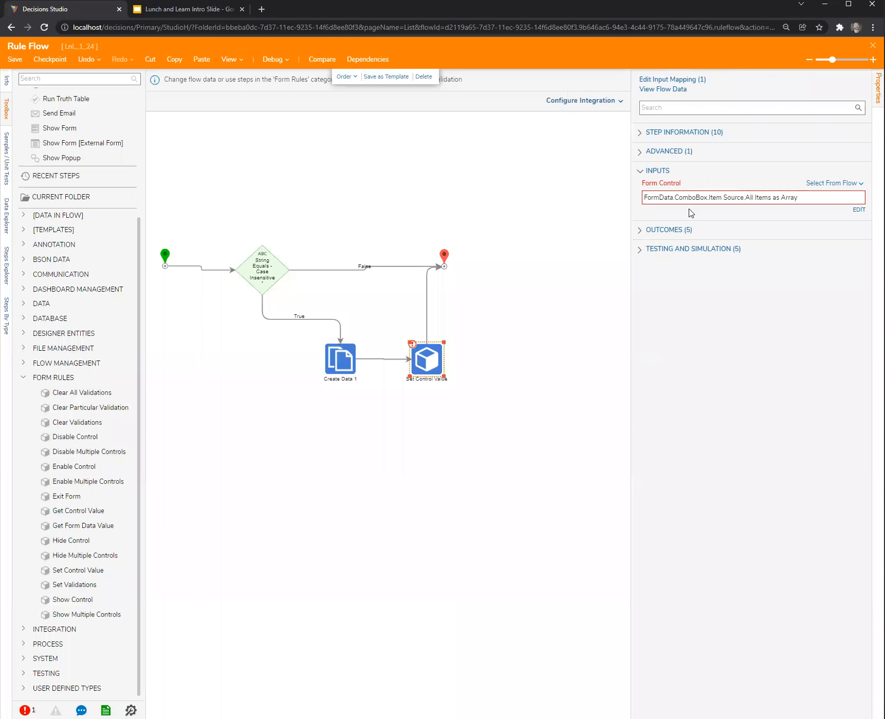
Shorten the Form Control mapping of the Set Control Value step to Form Data > ComboBox.
mouse_move(777, 203)
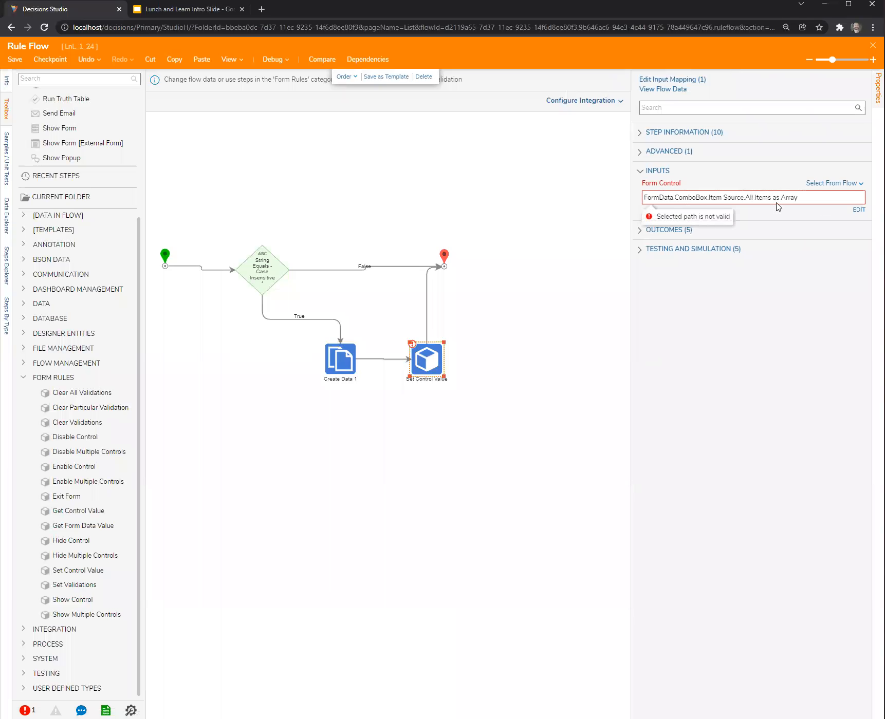
click(859, 209)
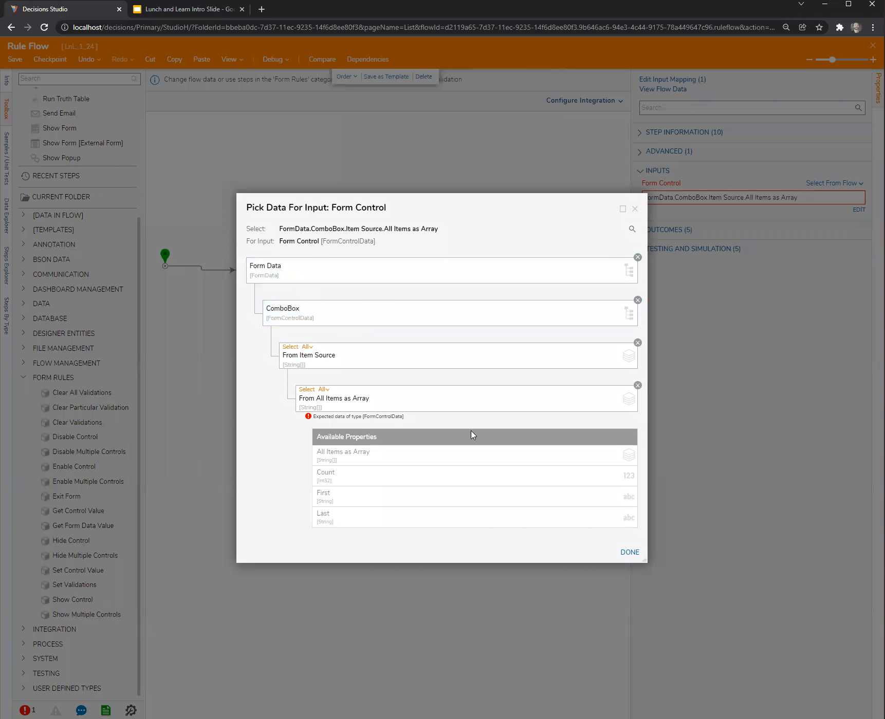
click(625, 553)
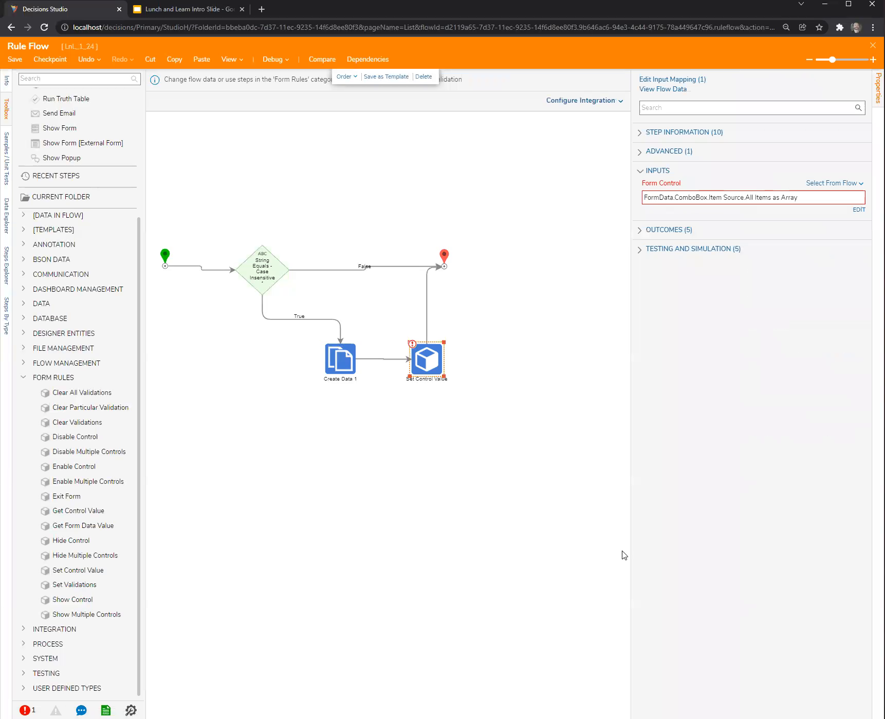
click(856, 208)
click(638, 343)
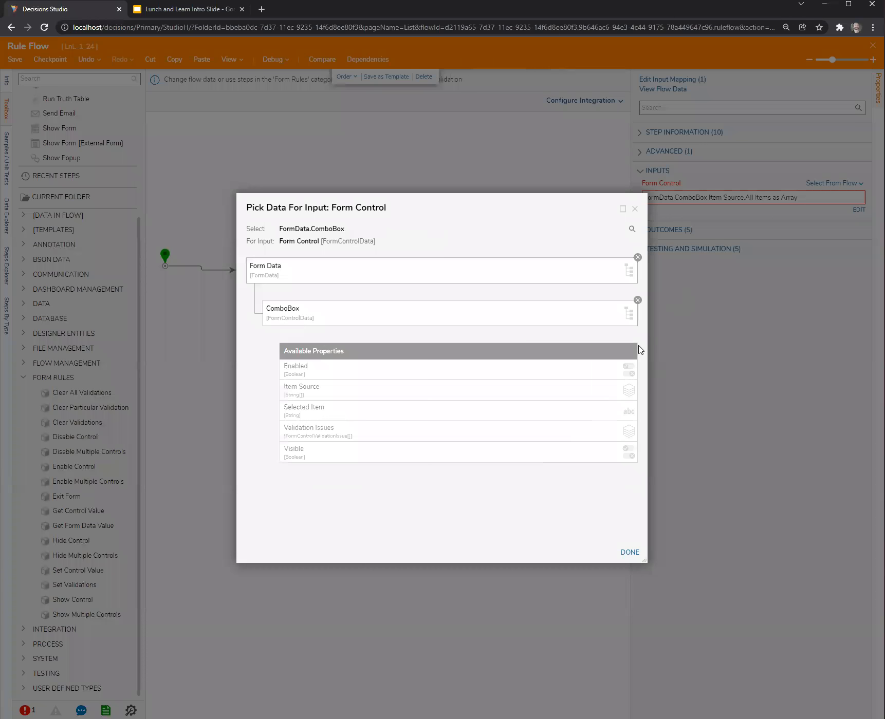
click(637, 301)
click(296, 379)
click(629, 552)
Reroute the True path of the String Equals step directly to Set Control Value and delete the Create Data step.
click(529, 464)
click(407, 364)
click(415, 364)
click(341, 341)
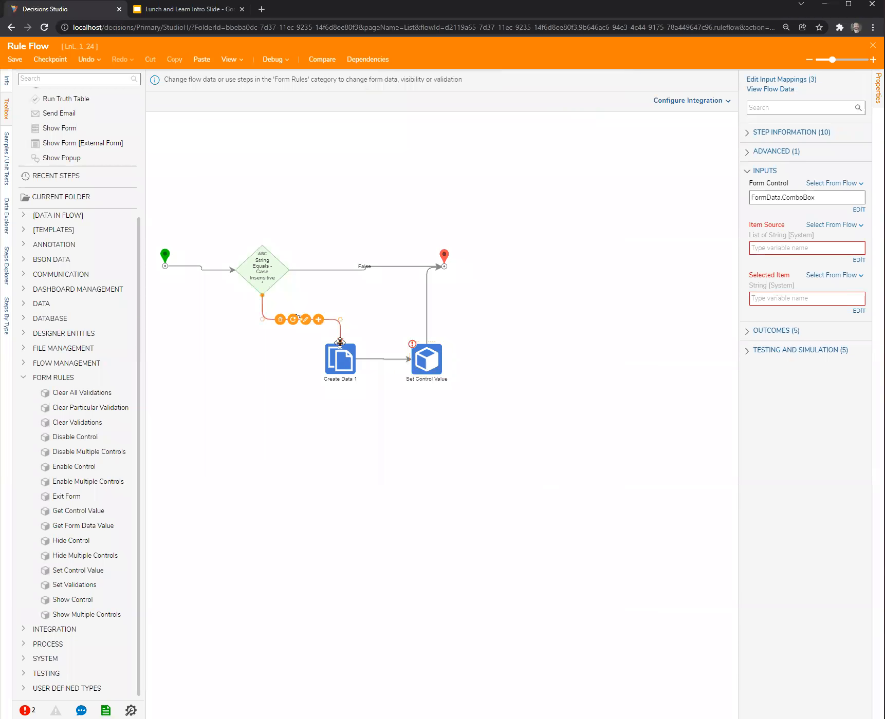
drag(341, 342, 410, 359)
click(343, 373)
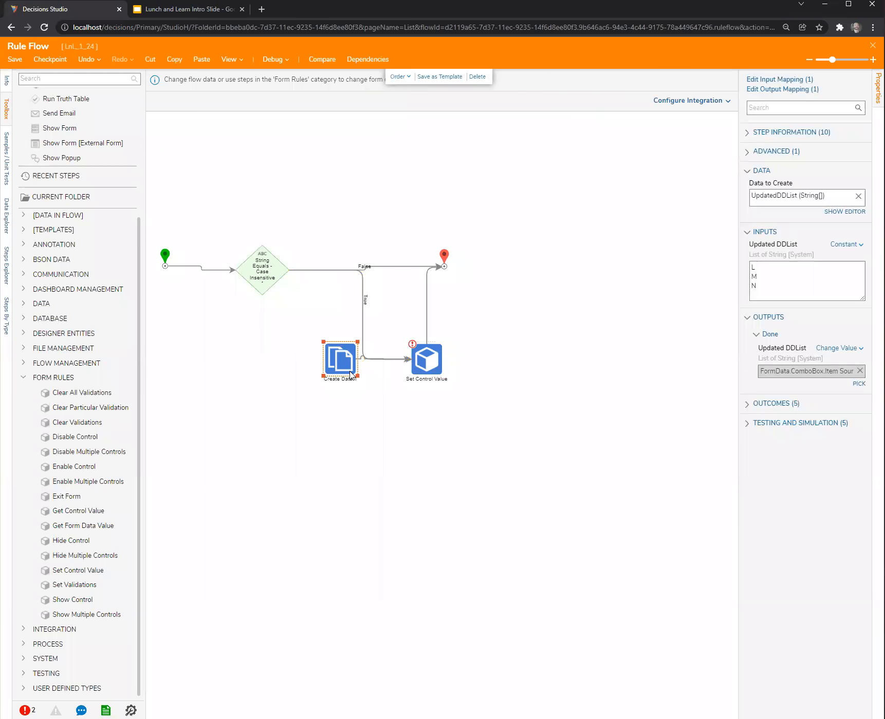
key(Delete)
On Set Control Value, give Item Source a constant list starting with L and choose a mapping type for Selected Item.
click(441, 355)
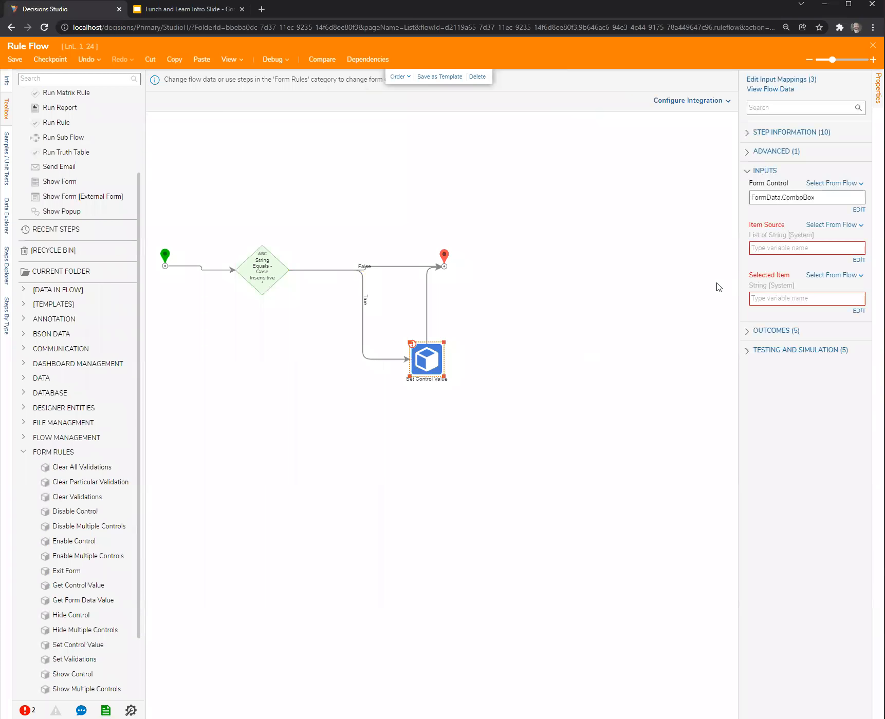
drag(738, 280, 645, 278)
click(828, 225)
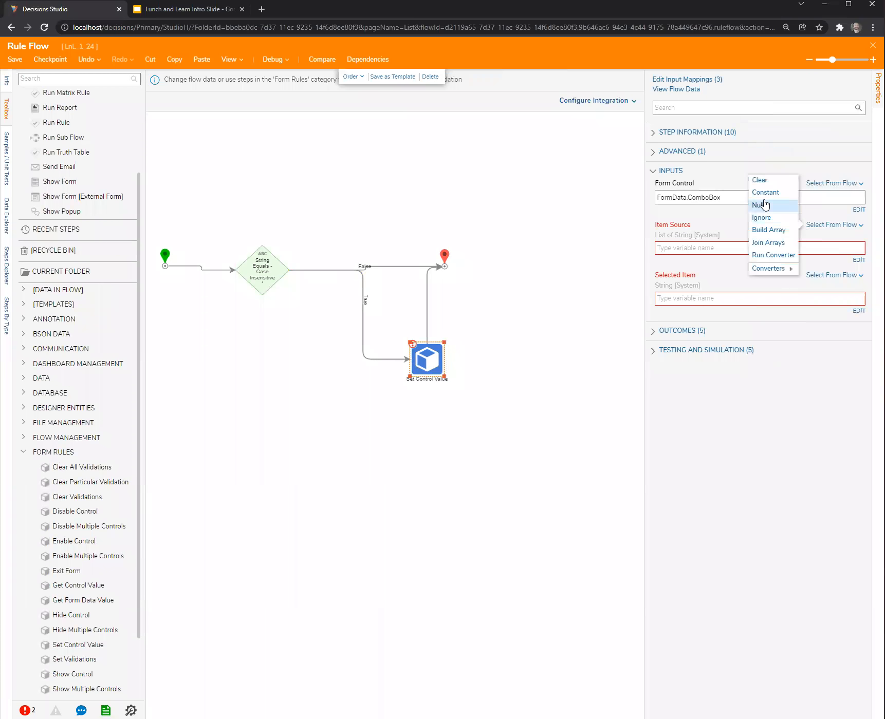
click(762, 194)
click(714, 255)
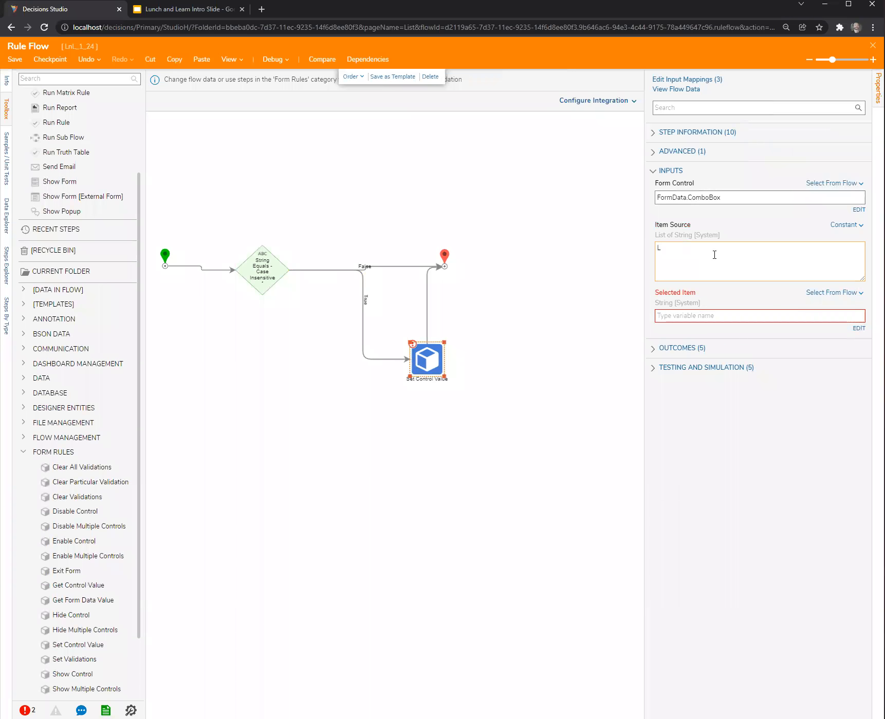
click(835, 293)
click(762, 286)
click(457, 211)
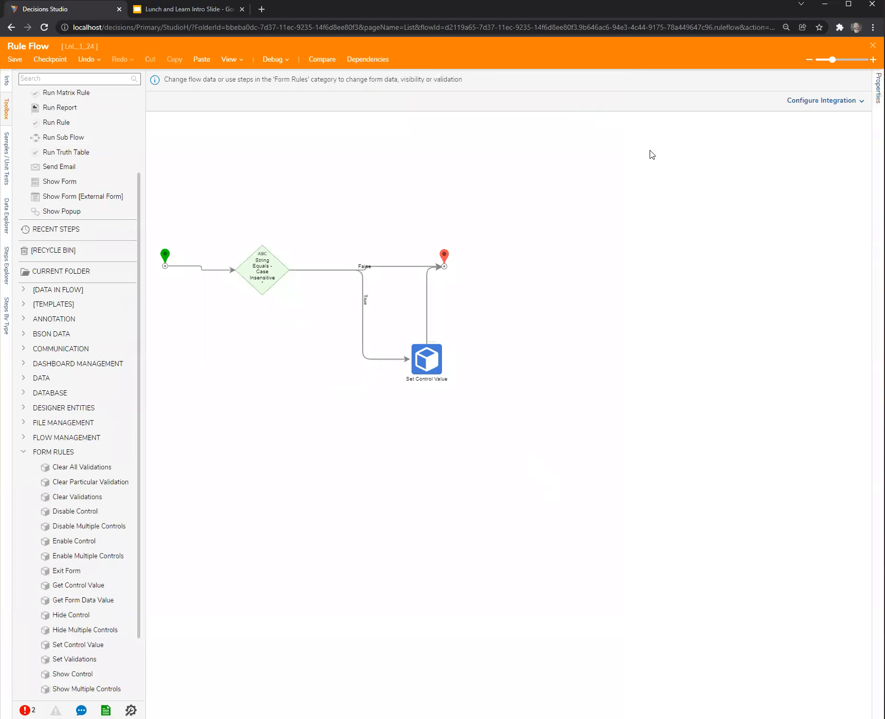
Save and close the rule flow, and make Primary's SelectionChanged event trigger the Dependant Drop Down active form flow.
click(872, 45)
click(563, 437)
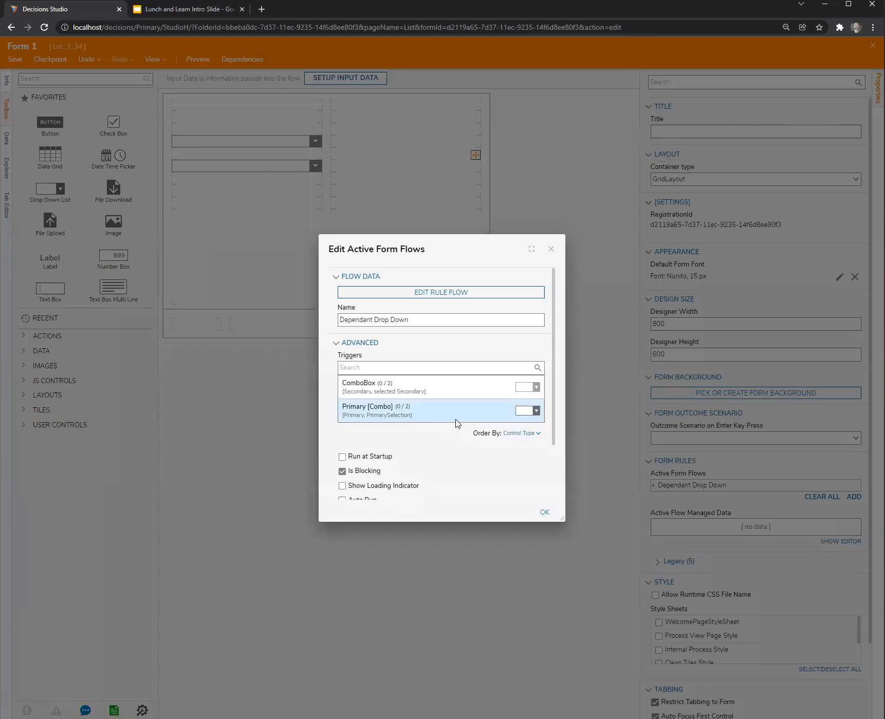
click(495, 415)
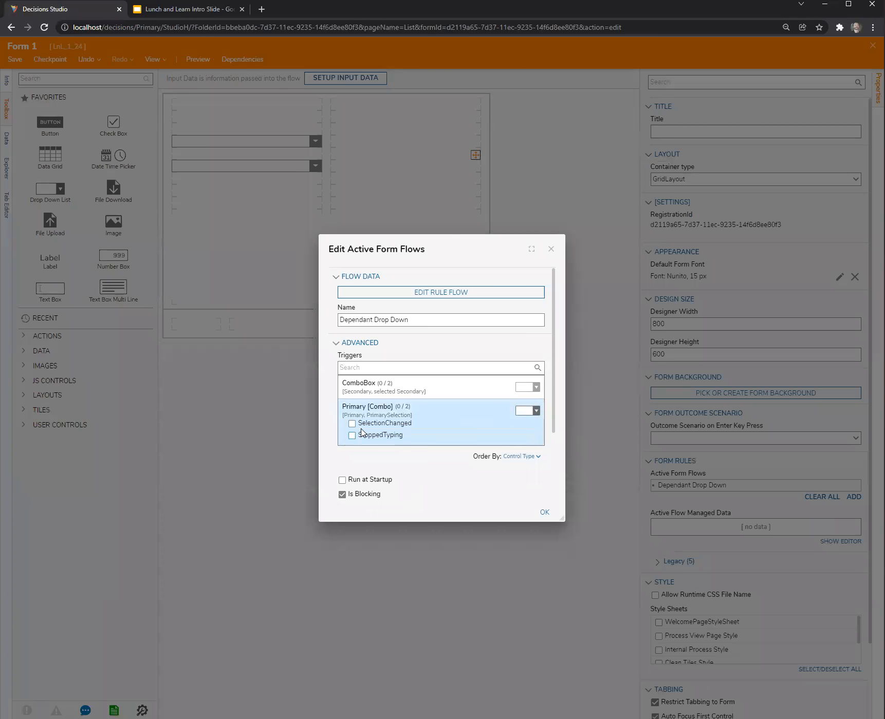
click(545, 512)
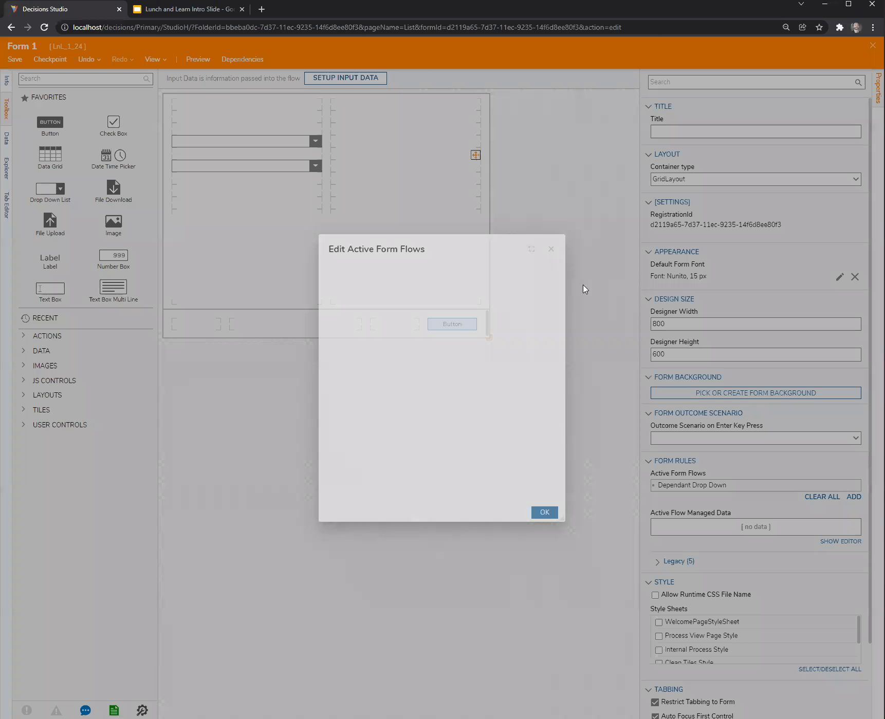
Save and close the form, and start a debugging session for Flow 1.
click(872, 45)
click(551, 434)
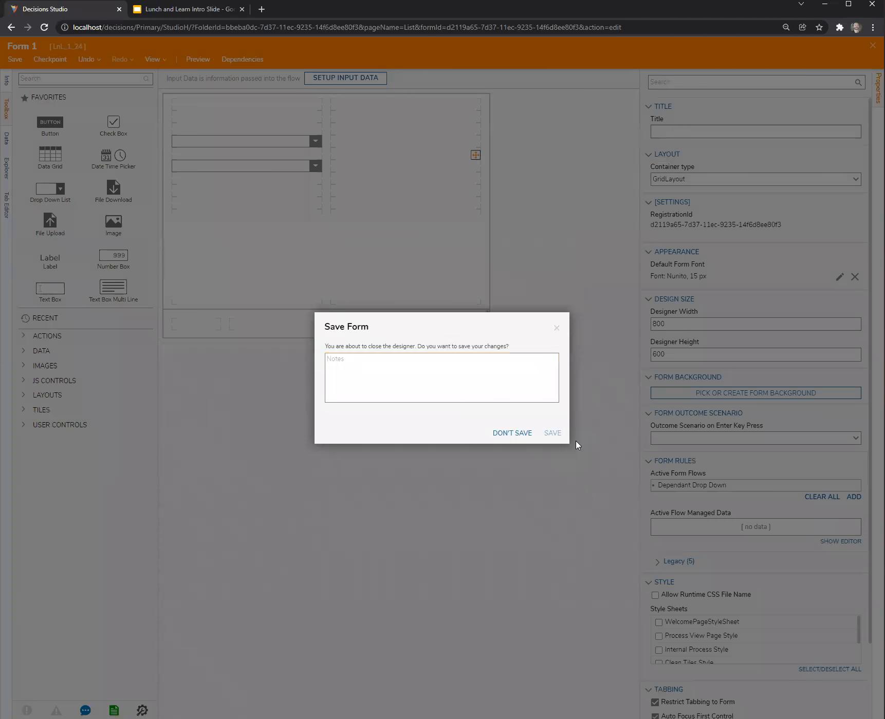
click(530, 189)
click(273, 60)
click(464, 270)
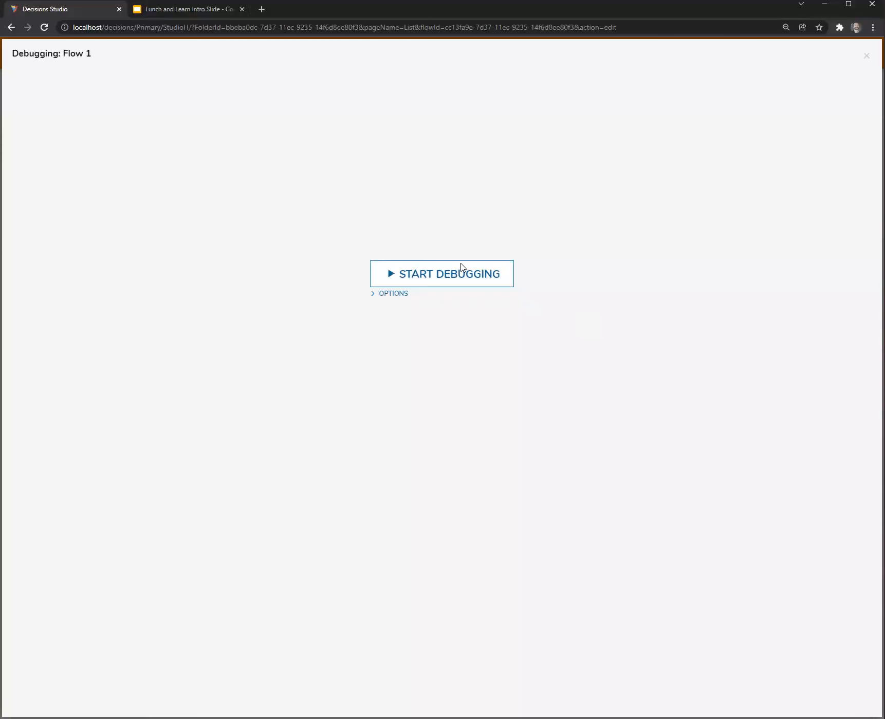
Test the running form by choosing A and B in turn in the Primary list, checking the Secondary list's options each time.
click(429, 317)
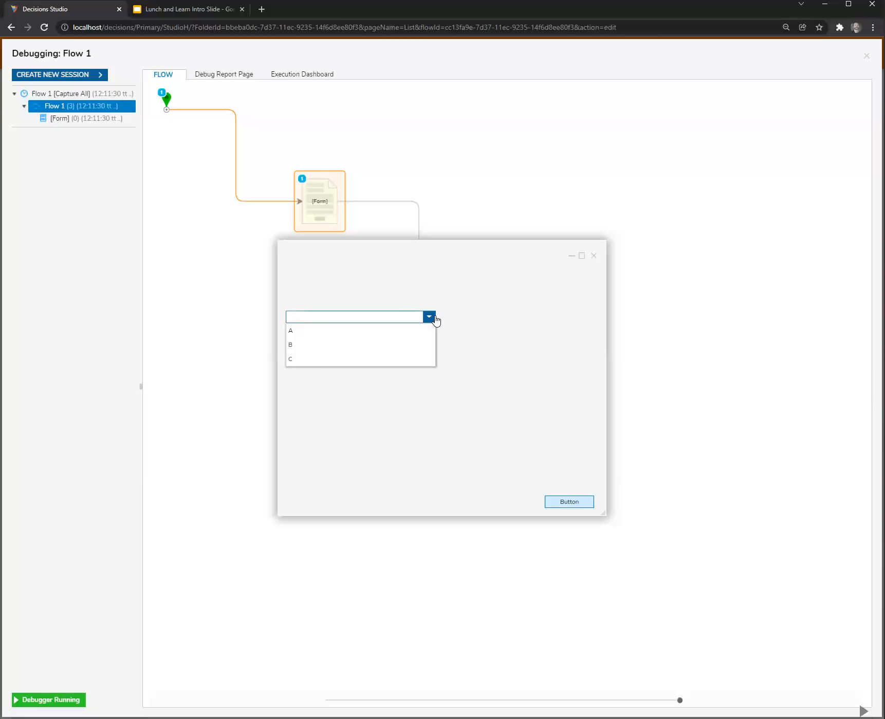
click(385, 331)
click(429, 342)
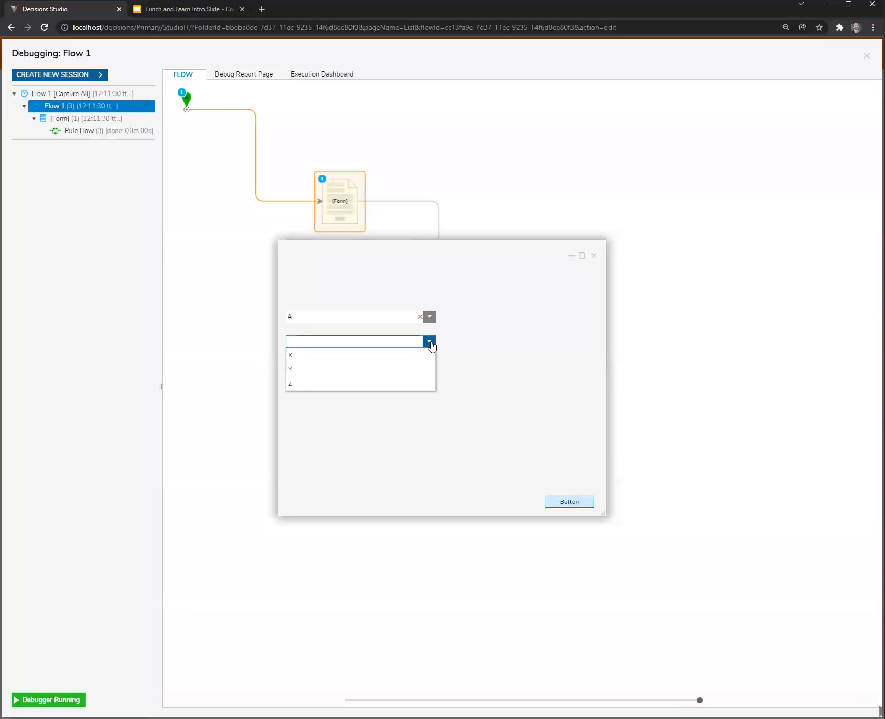
click(527, 342)
click(430, 317)
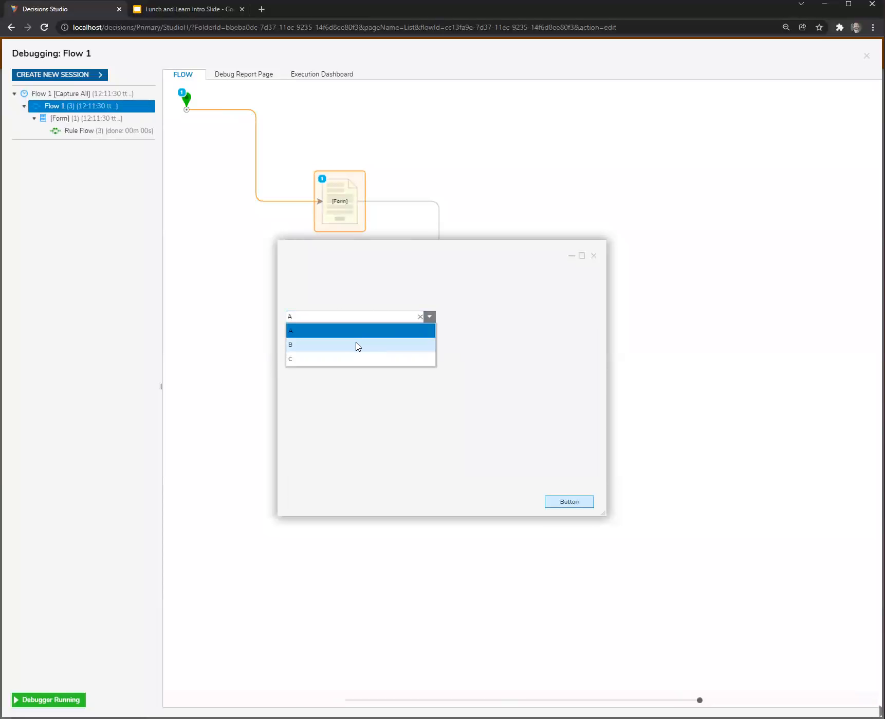
click(358, 346)
click(430, 342)
click(483, 411)
Close the test form and inspect the execution path of the first Rule Flow run in the debugger.
click(593, 256)
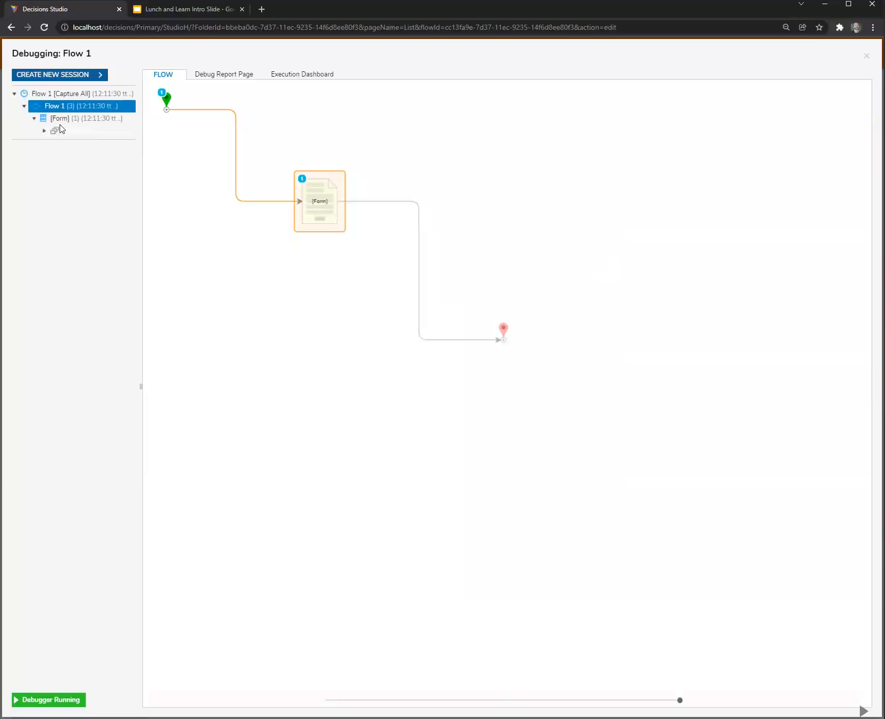
click(44, 131)
click(95, 146)
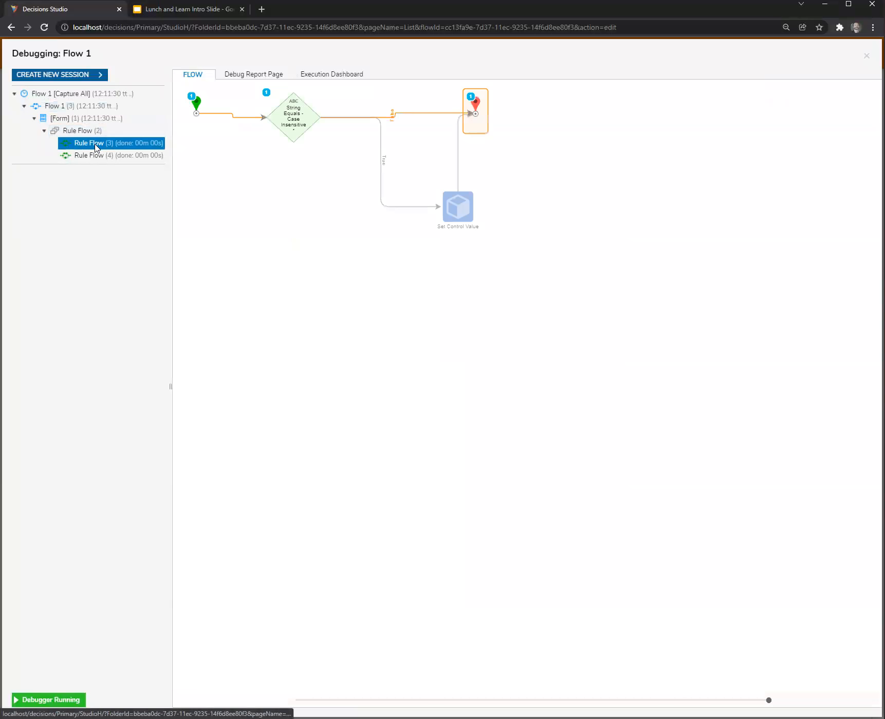
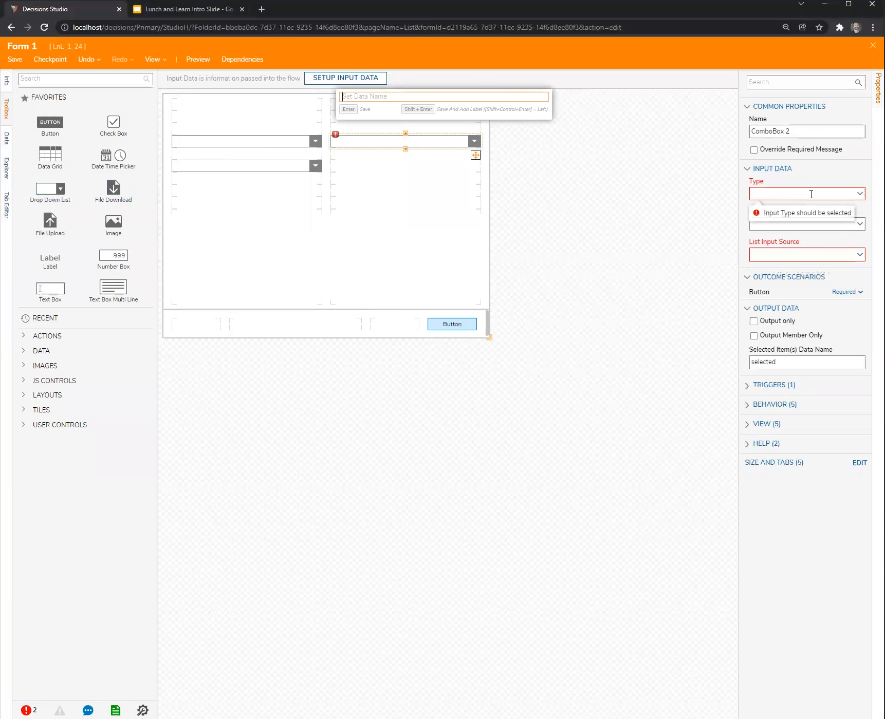
Set ComboBox 2's list input source to Flow and its data type to String [Text].
click(857, 255)
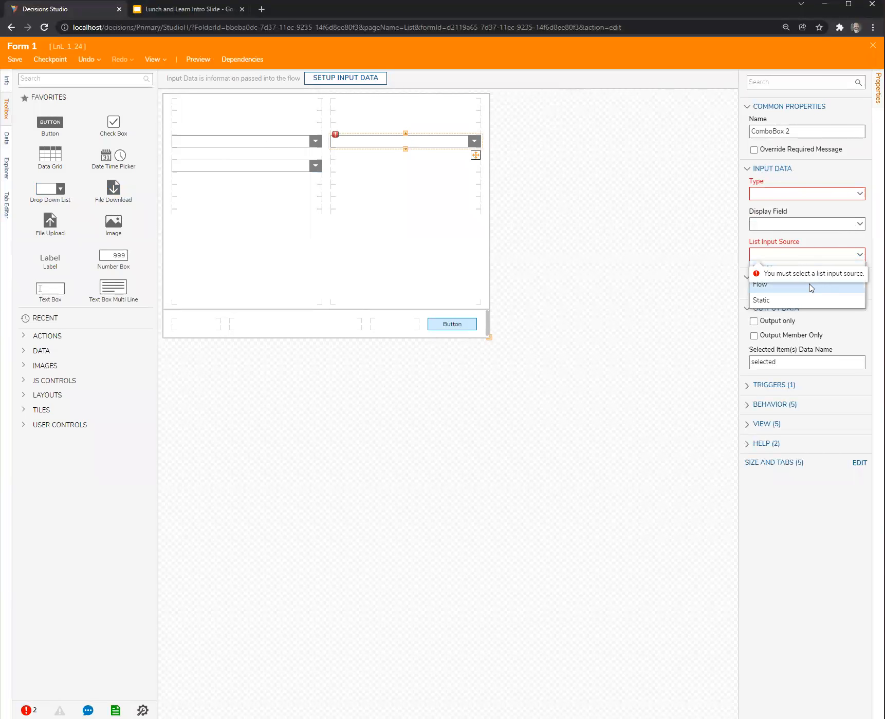
click(809, 285)
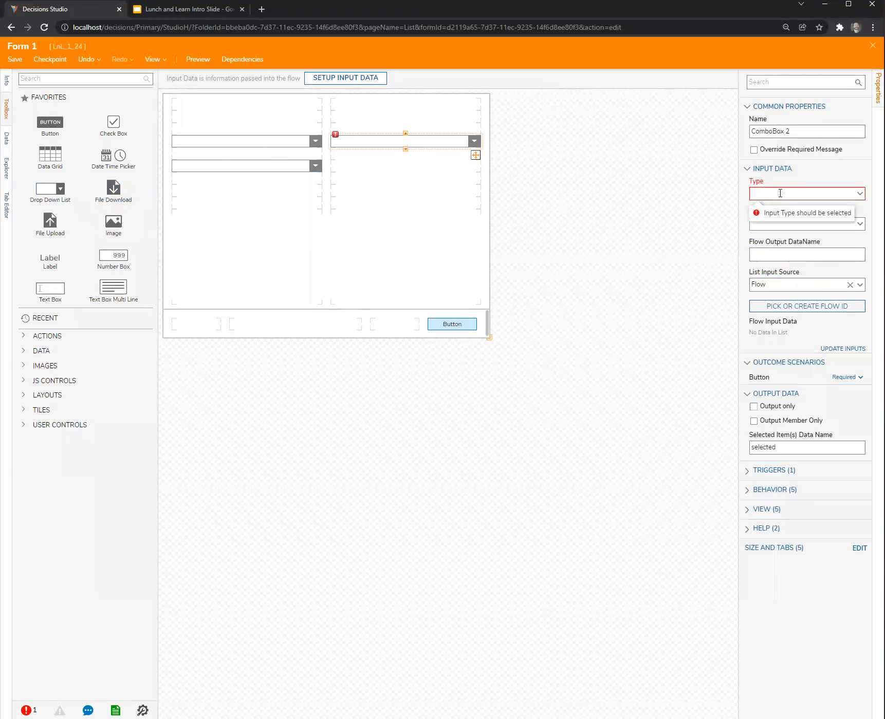
click(858, 195)
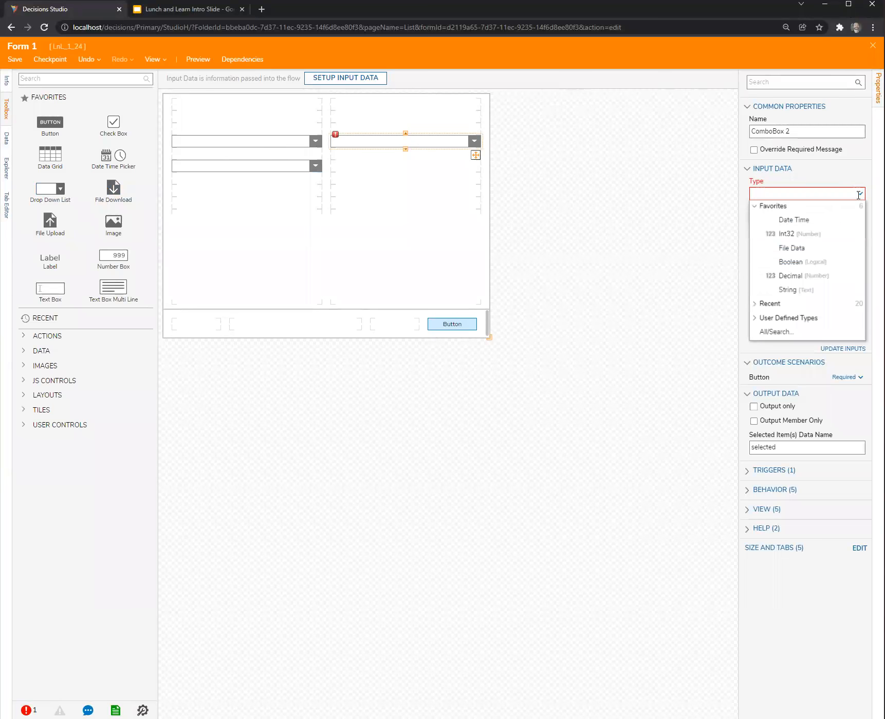
click(792, 290)
click(585, 221)
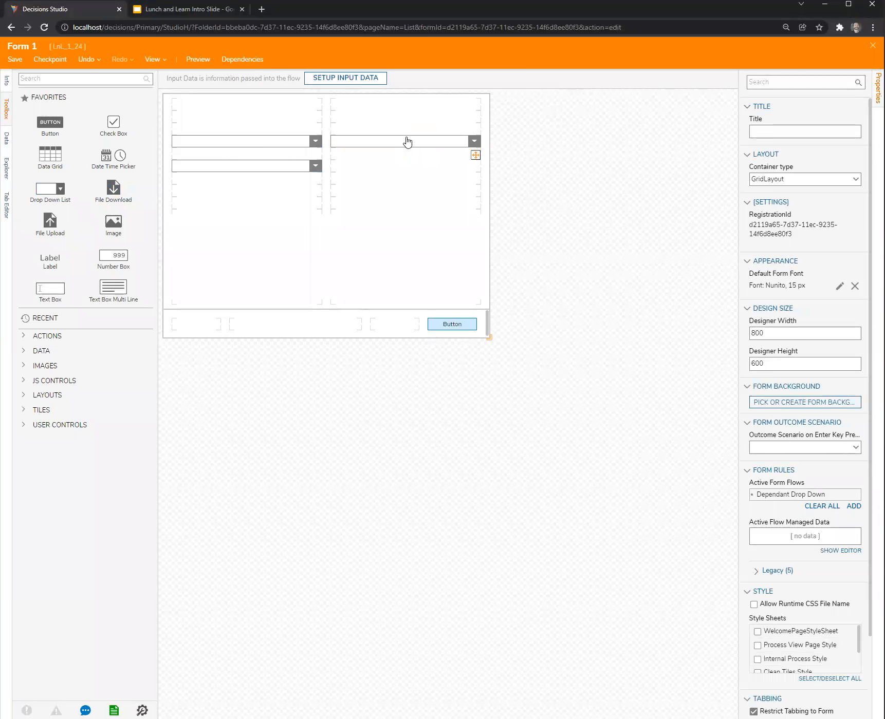
click(414, 146)
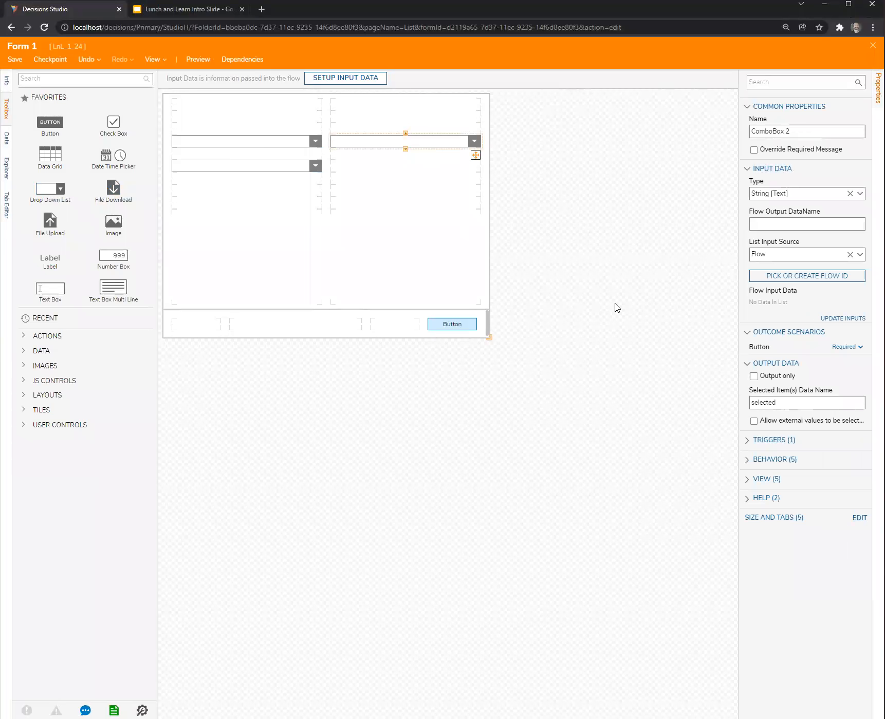
Create a new default flow as ComboBox 2's list source and move its End step down and away from Start.
click(816, 278)
click(356, 405)
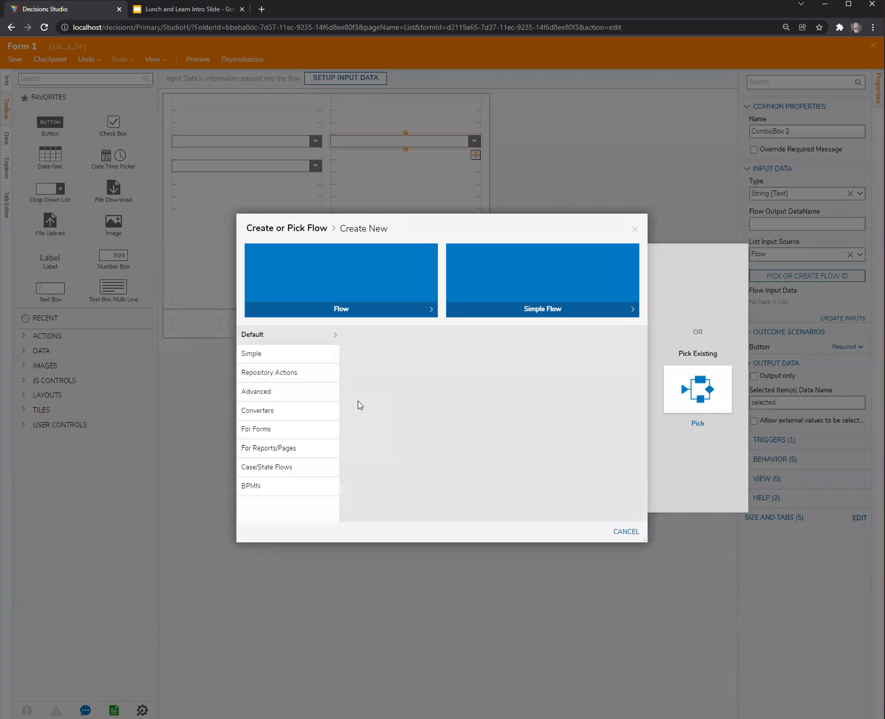
click(389, 356)
click(553, 419)
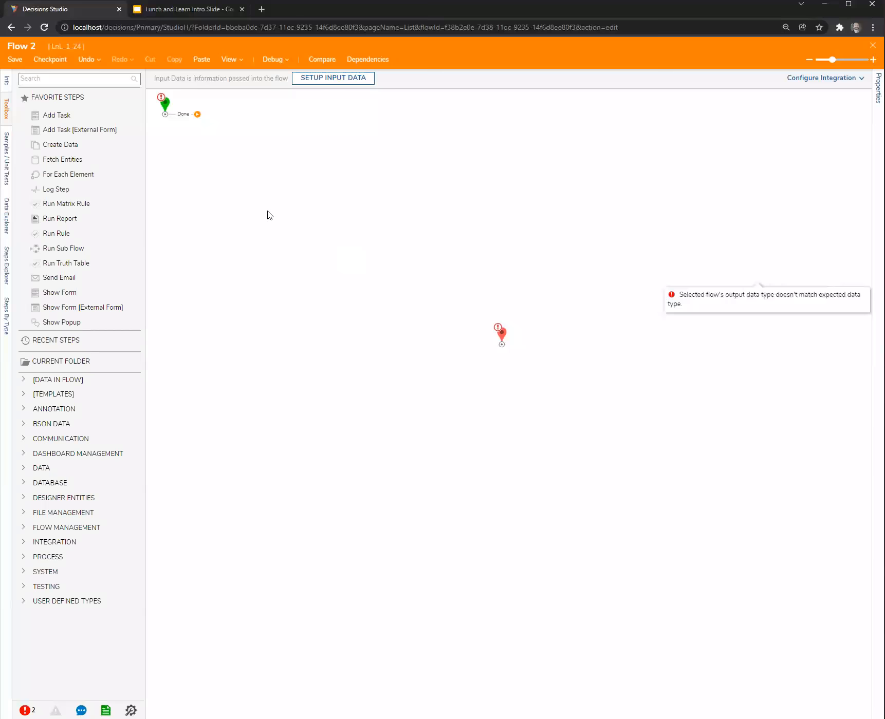
drag(197, 114, 502, 342)
Add a String flow input named TypedInput to the new flow, and save and close the flow.
click(167, 104)
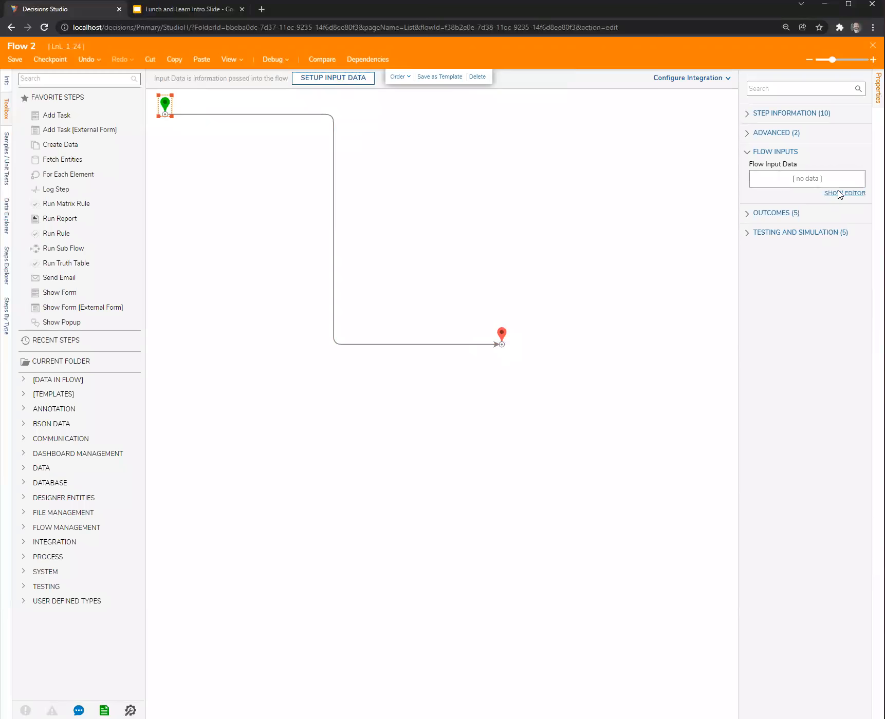
click(845, 194)
text(TypedInput)
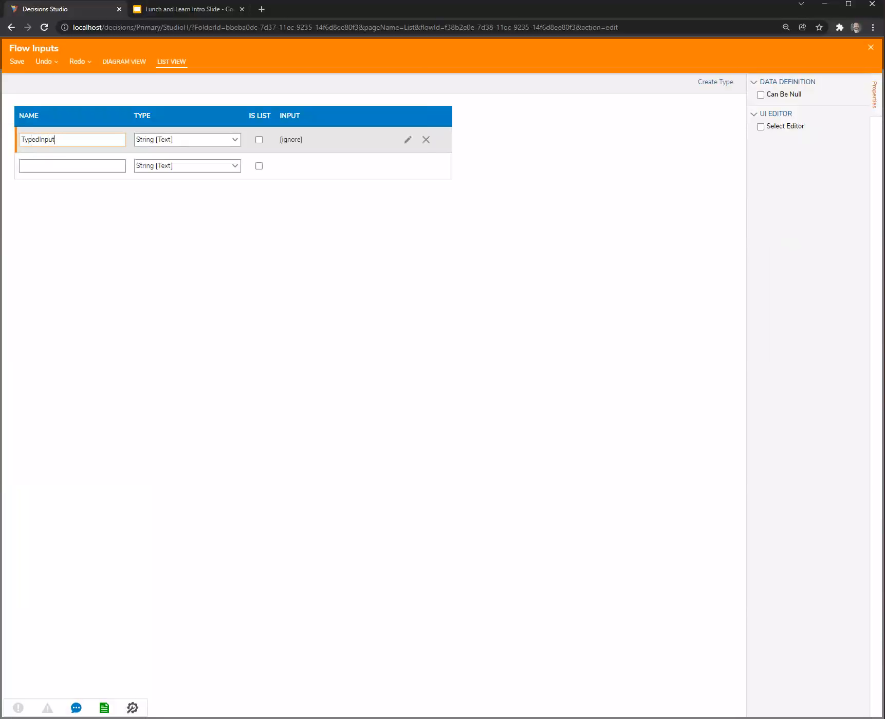
key(Escape)
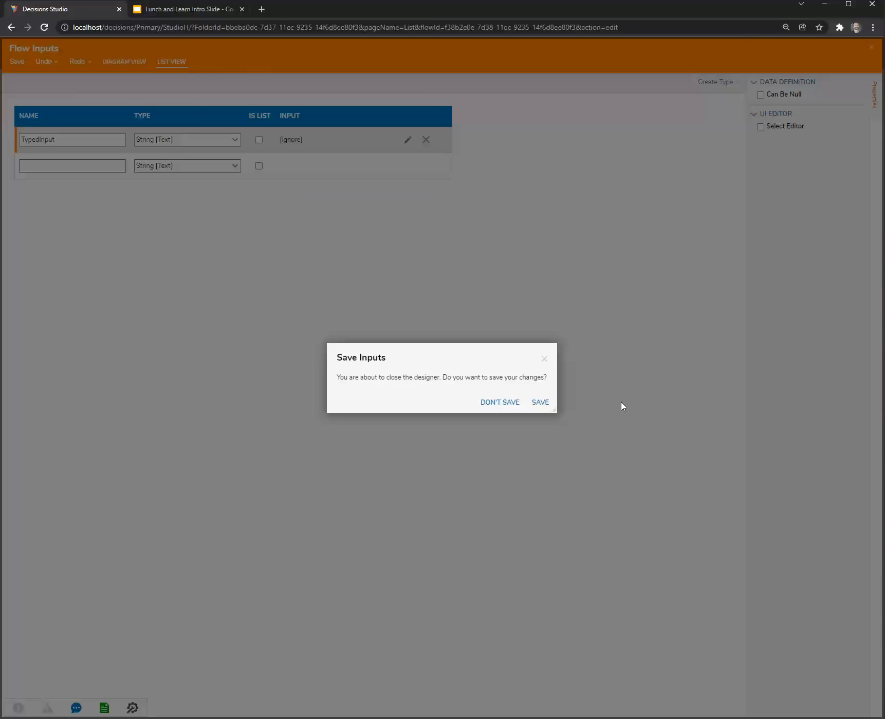
click(542, 403)
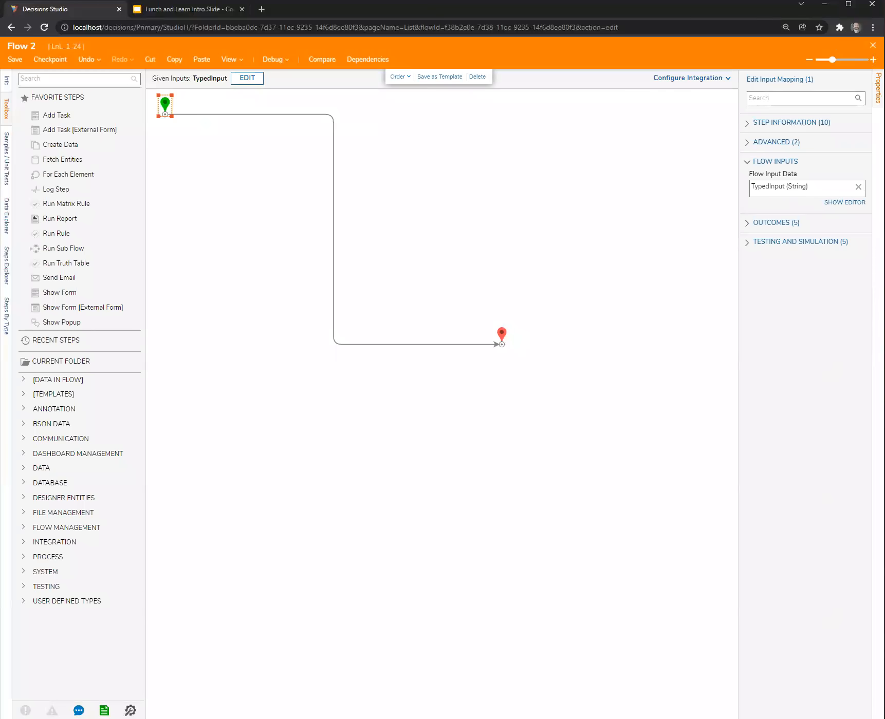
key(Escape)
click(557, 432)
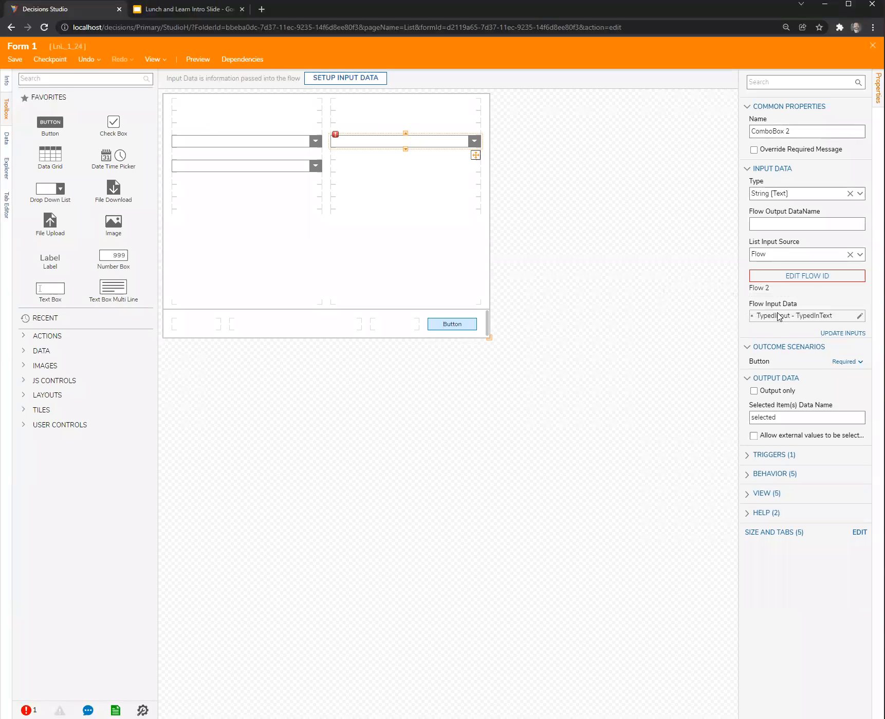
Inspect the source type options for ComboBox 2's TypedInput flow input, and close its editor without changes.
click(859, 316)
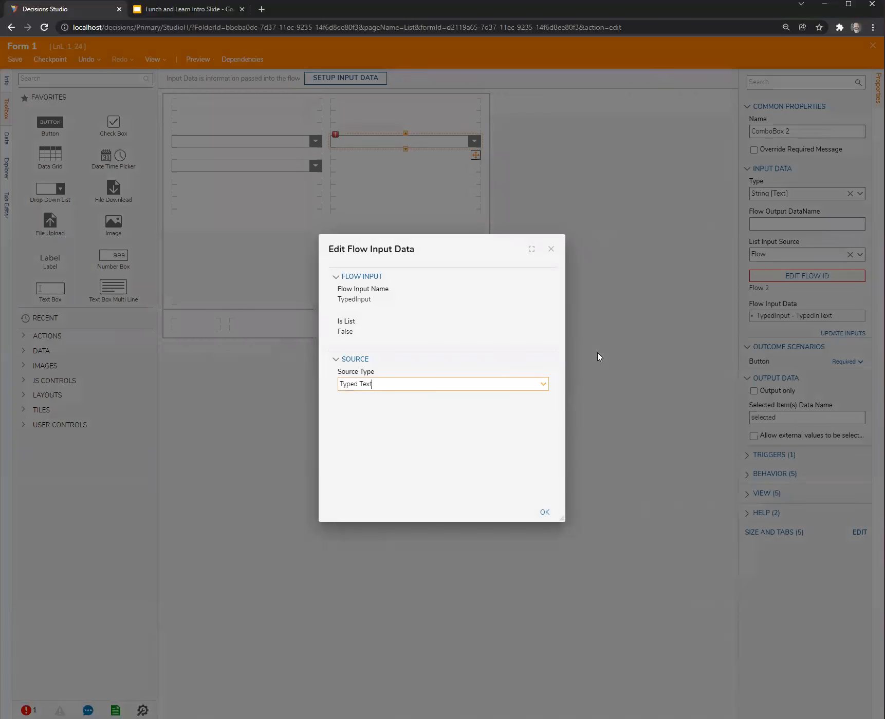
click(544, 386)
click(548, 330)
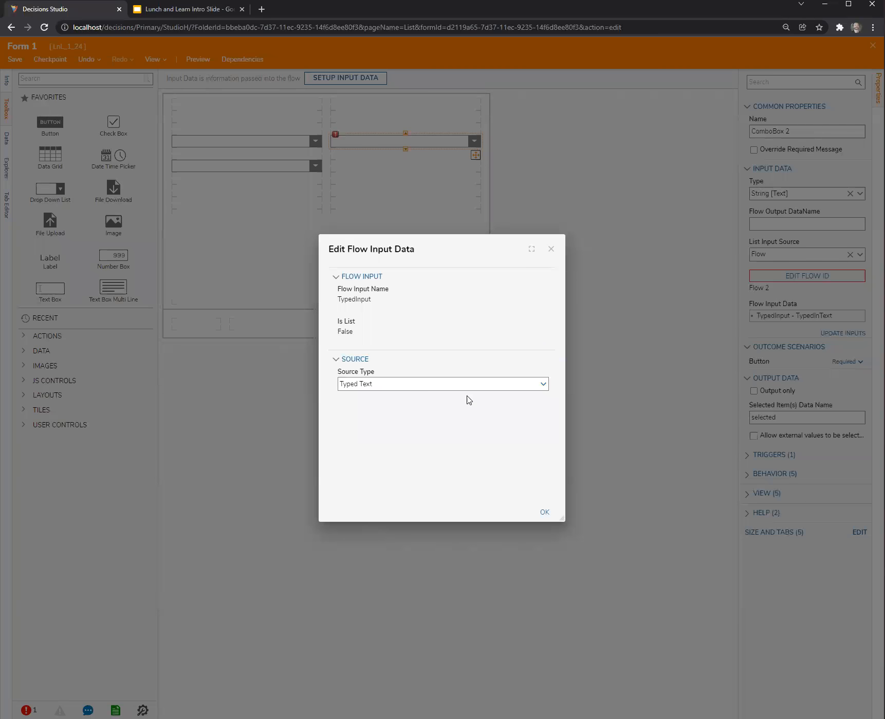
drag(477, 247, 609, 236)
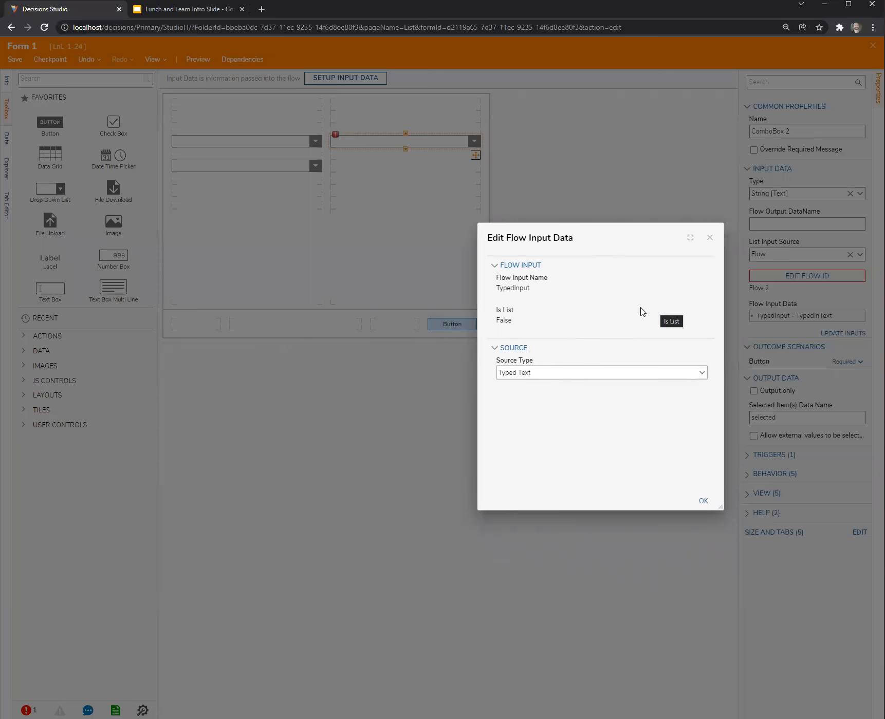
drag(600, 233, 597, 208)
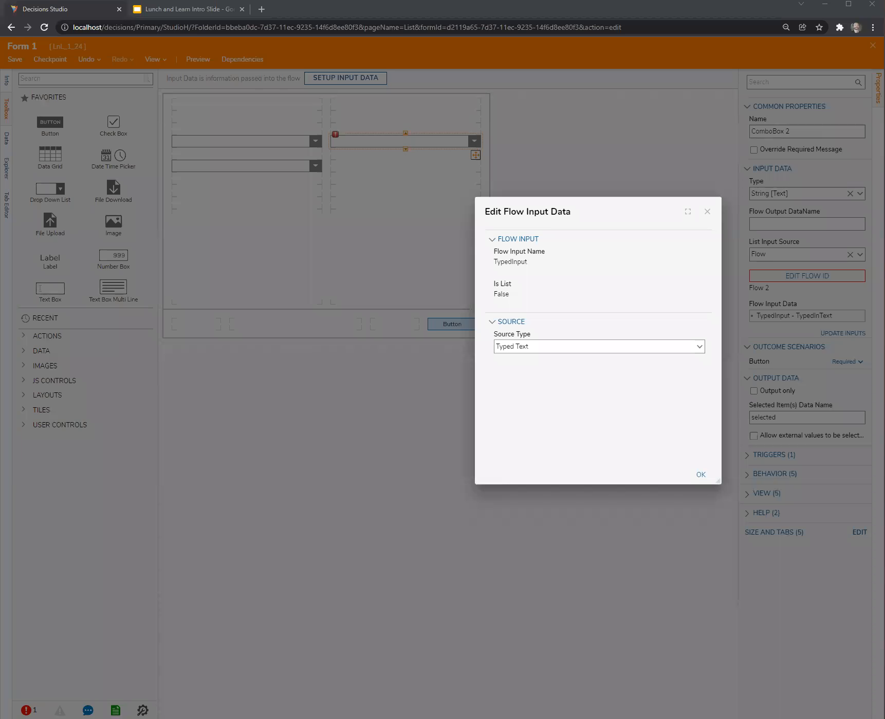
drag(606, 210, 593, 378)
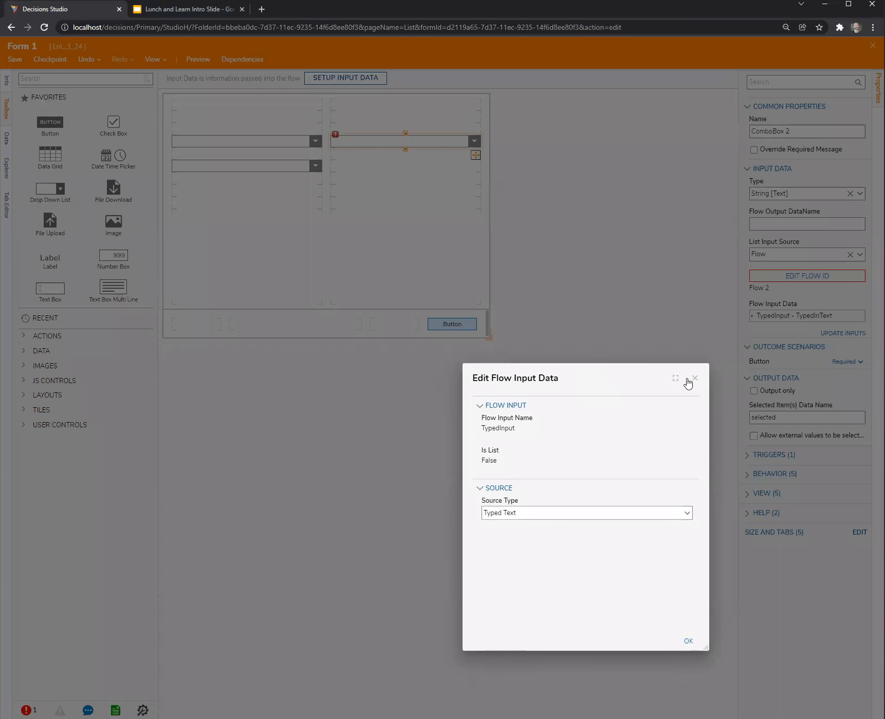
click(696, 378)
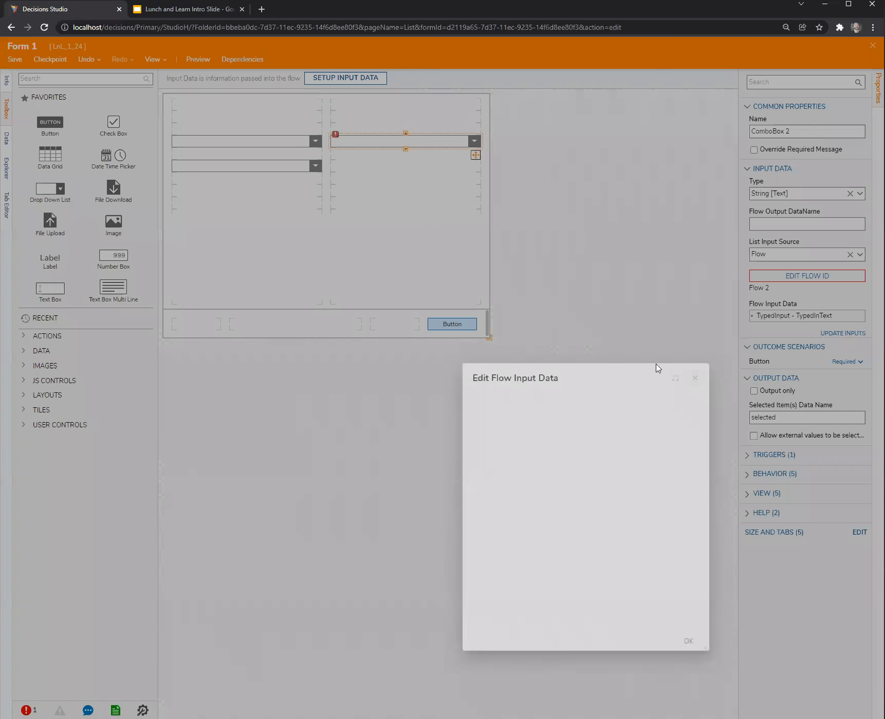
Check the flow error on ComboBox 2, and open Flow 2 to examine its settings before closing it.
click(600, 310)
click(407, 146)
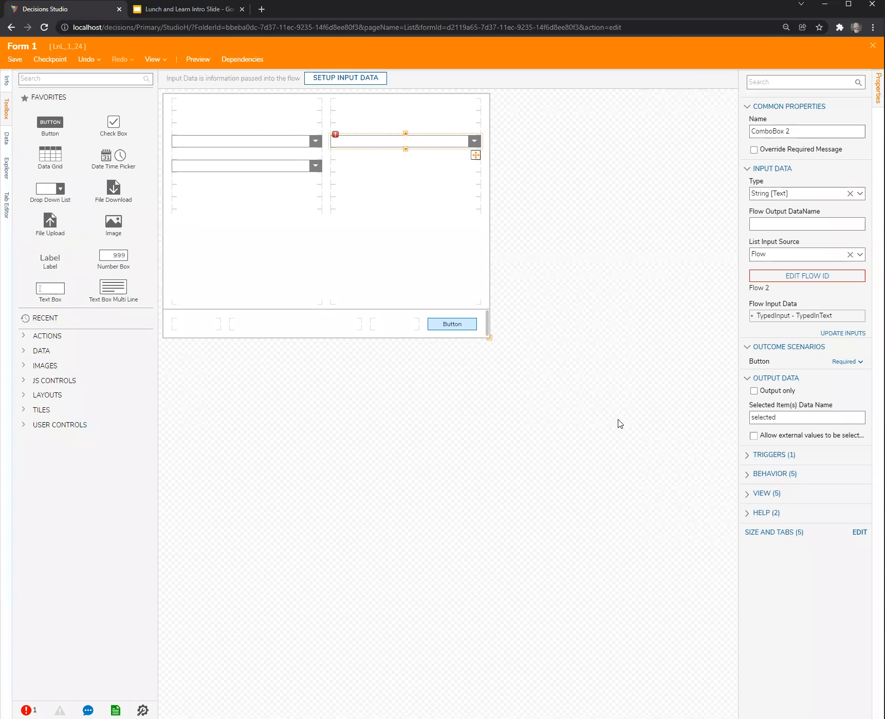
mouse_move(816, 275)
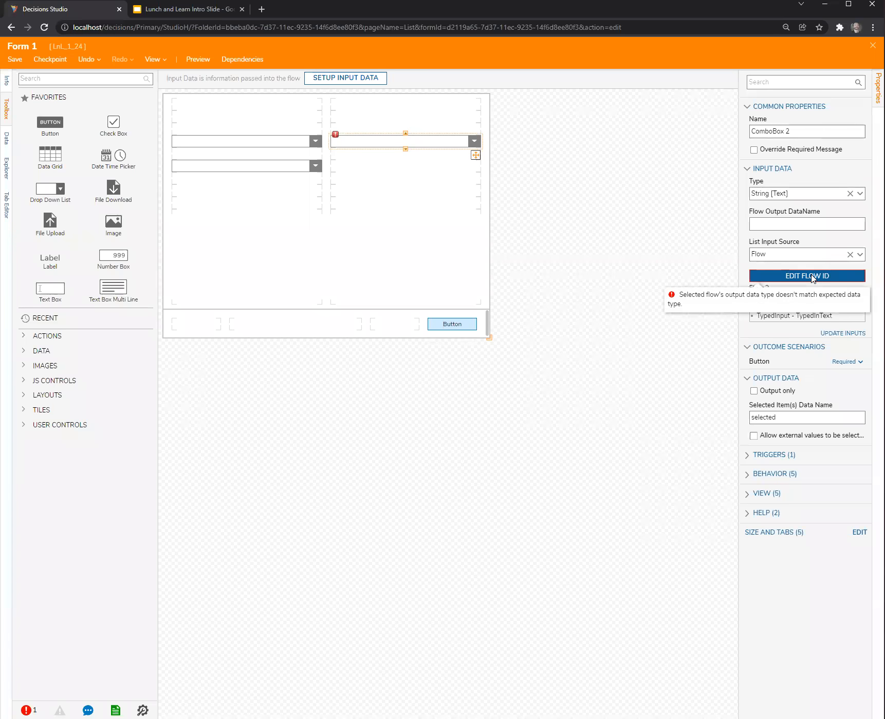
click(812, 280)
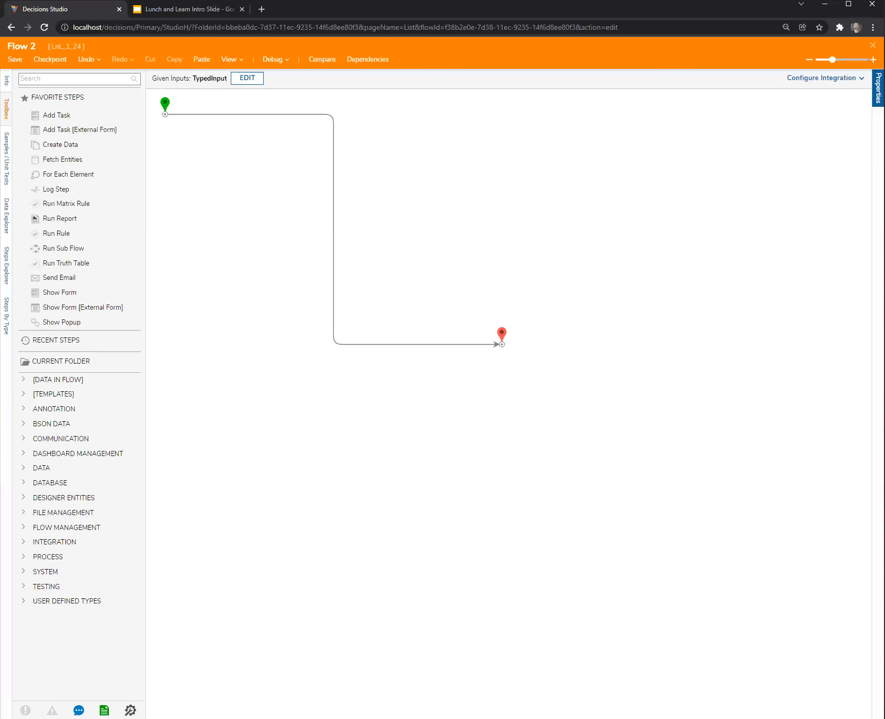
click(878, 88)
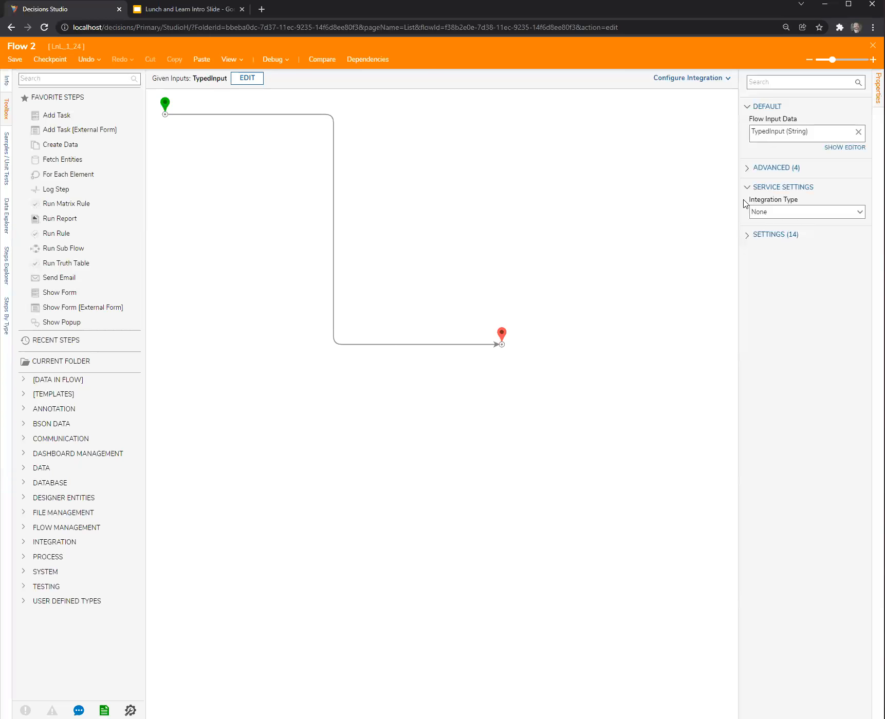
click(746, 237)
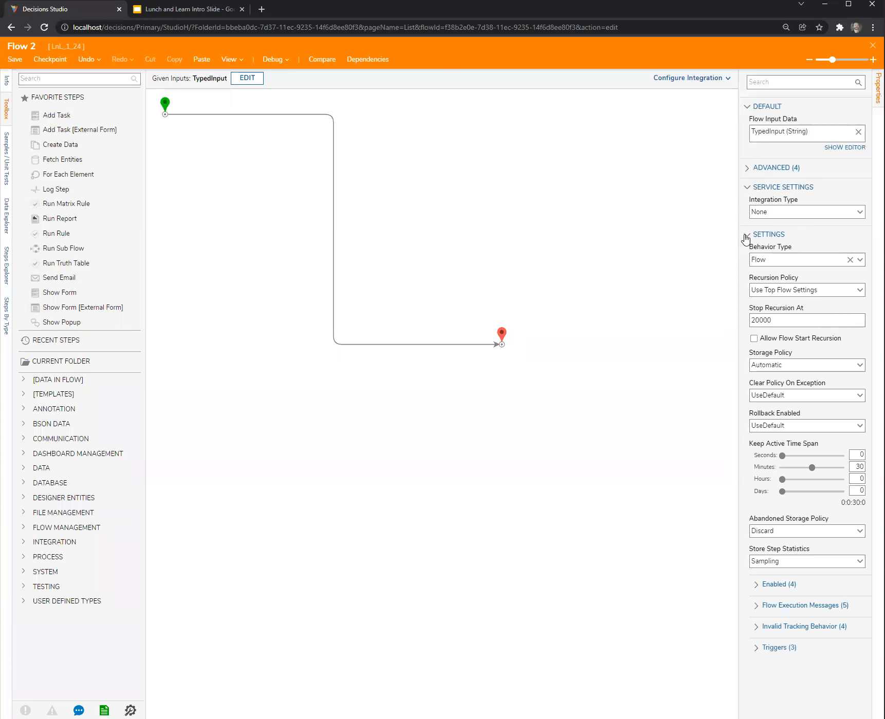
click(872, 46)
Reselect ComboBox 2 and widen its properties area to review the flow input data settings.
click(358, 168)
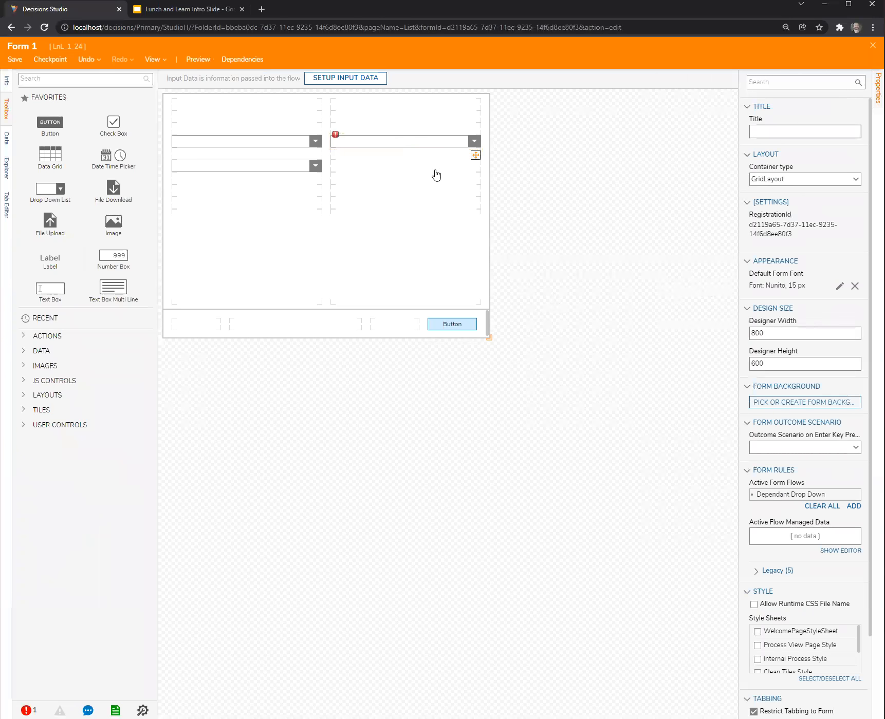
click(406, 145)
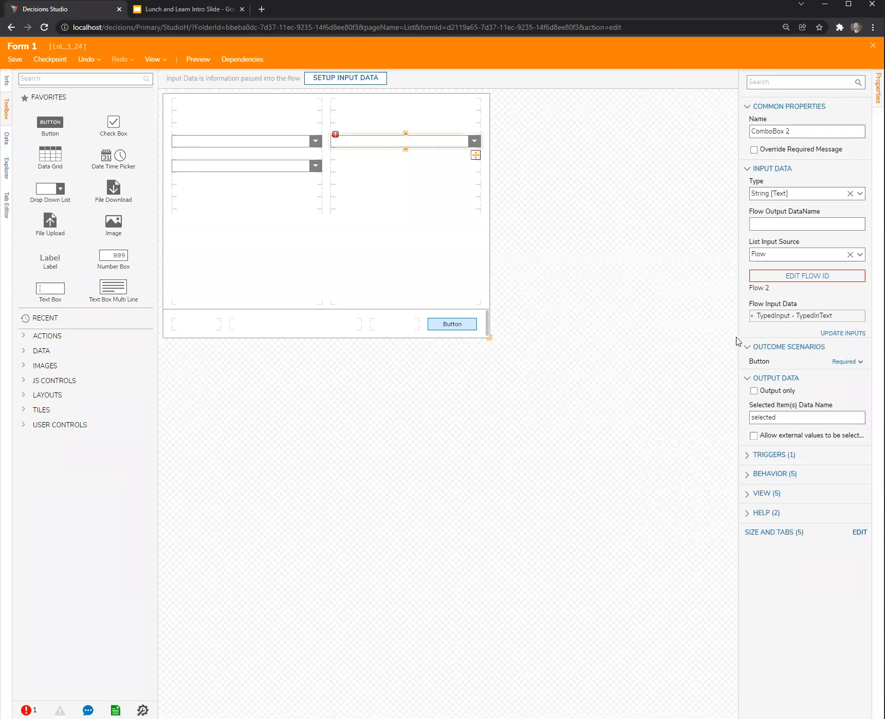
drag(736, 337, 682, 339)
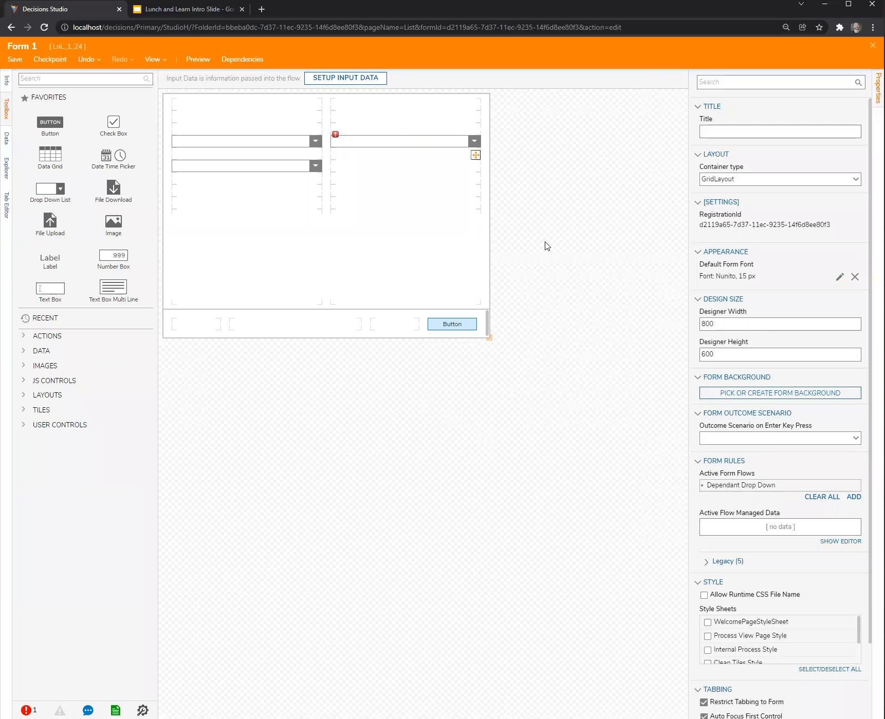
click(431, 144)
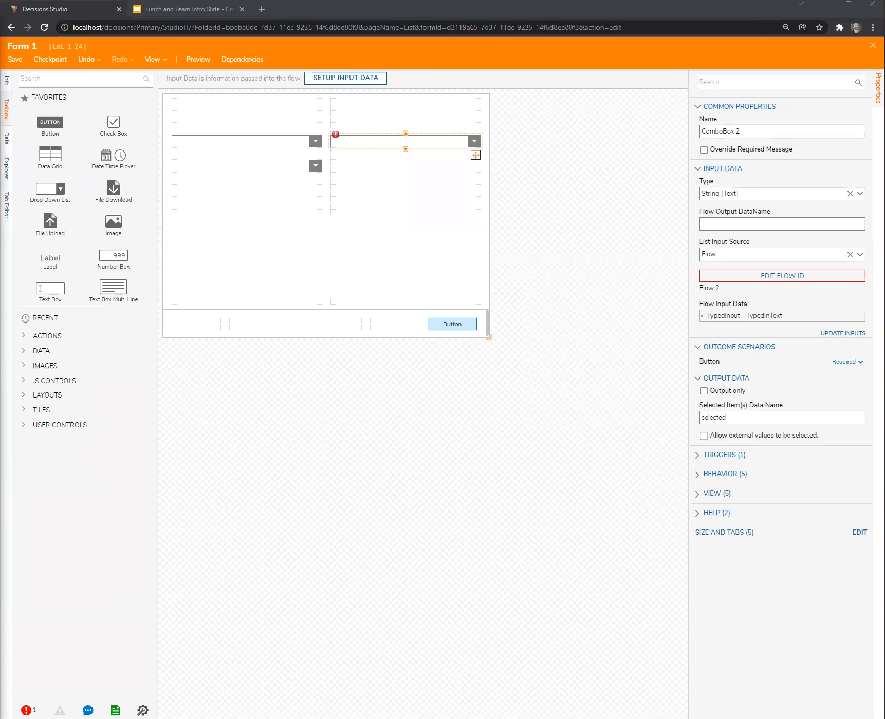
click(349, 441)
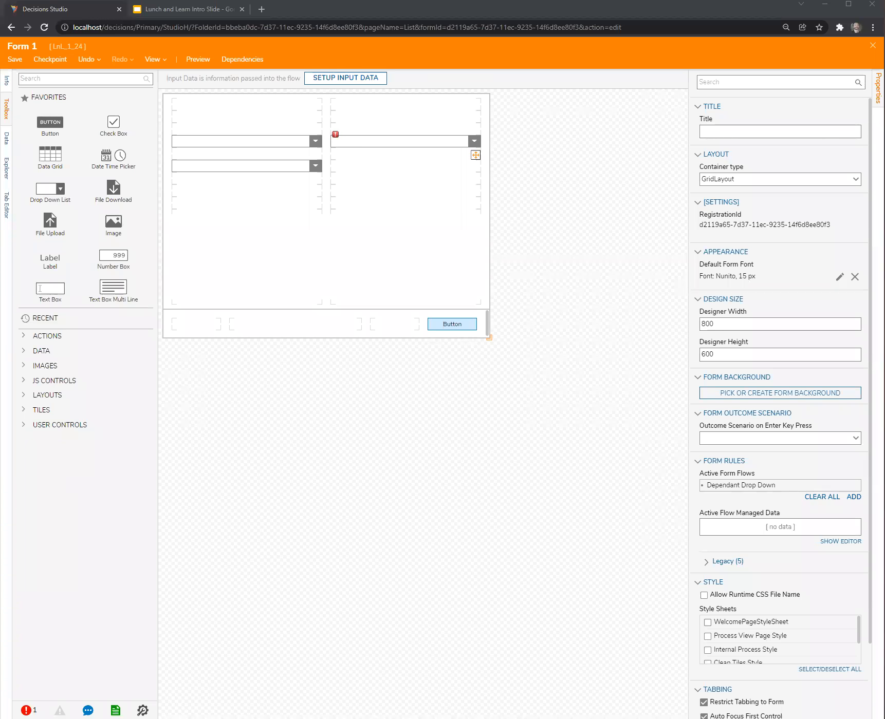
click(377, 146)
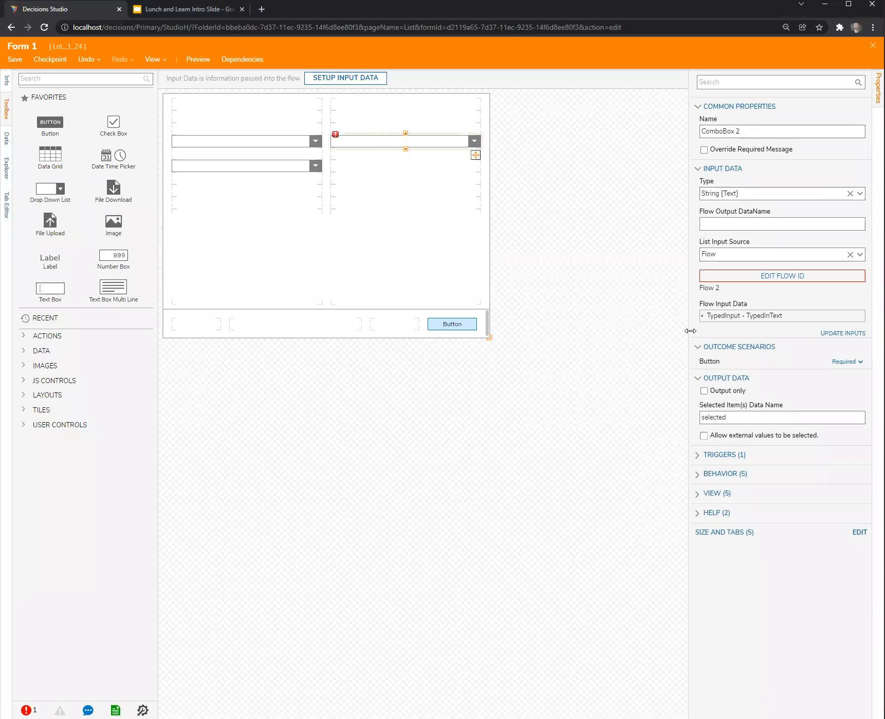
drag(677, 329, 666, 330)
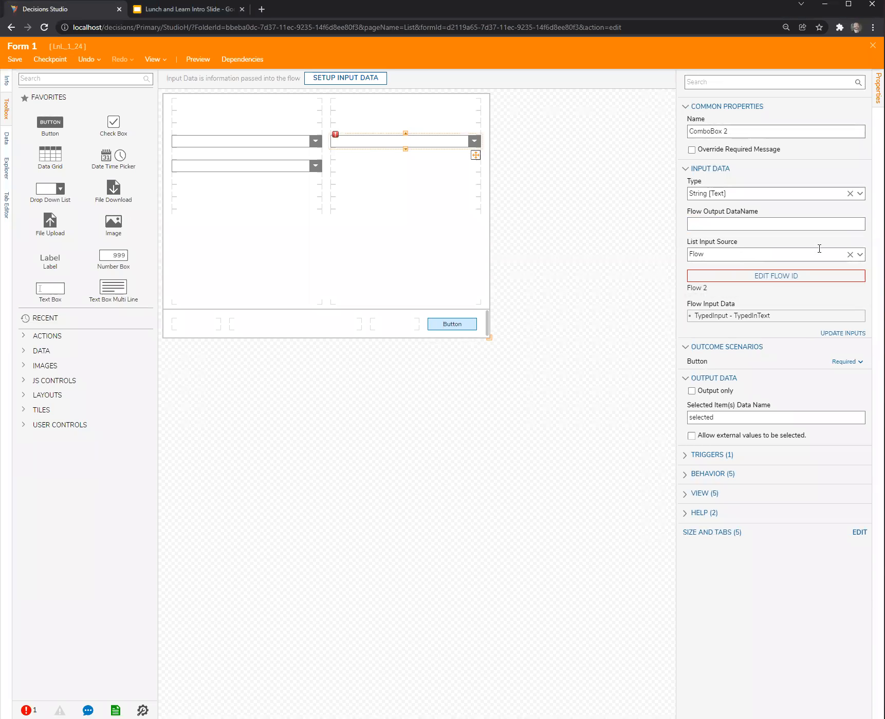
Reopen Flow 2 and add a String list output named asdf to its End step, saving the output data.
mouse_move(766, 277)
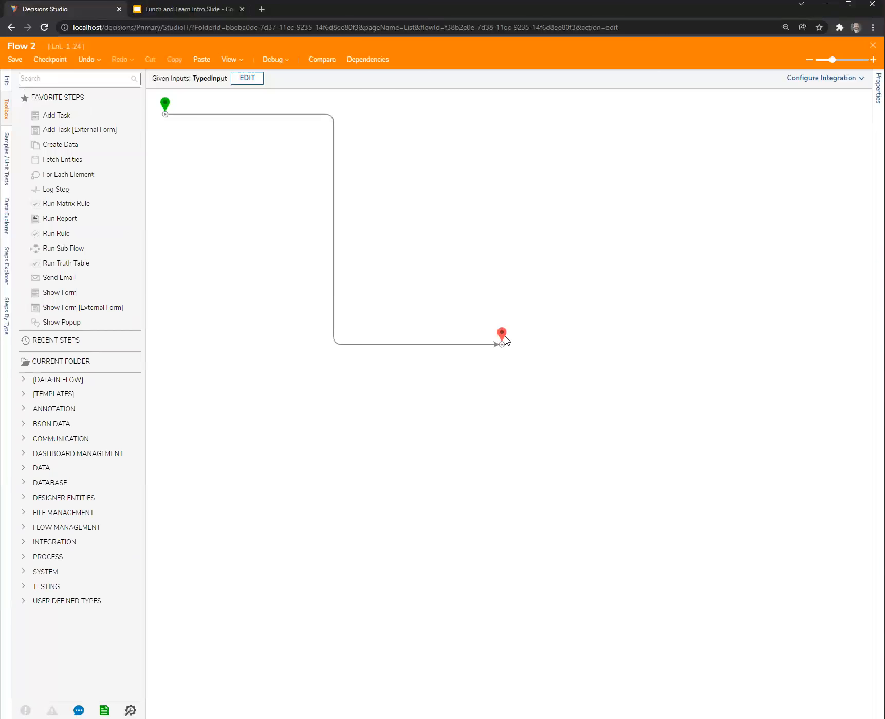
click(504, 337)
click(843, 206)
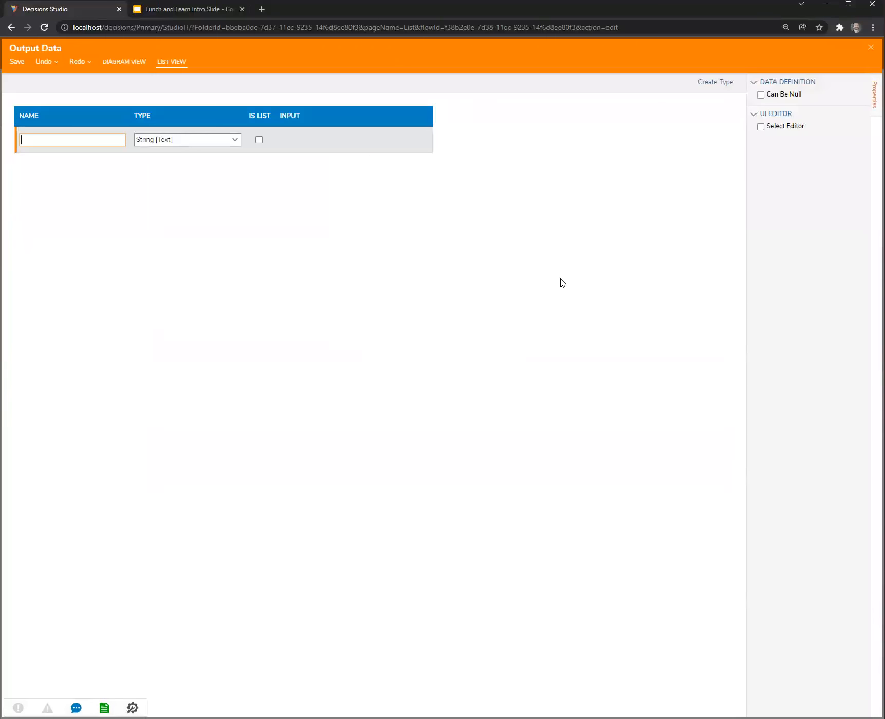
text(asdf)
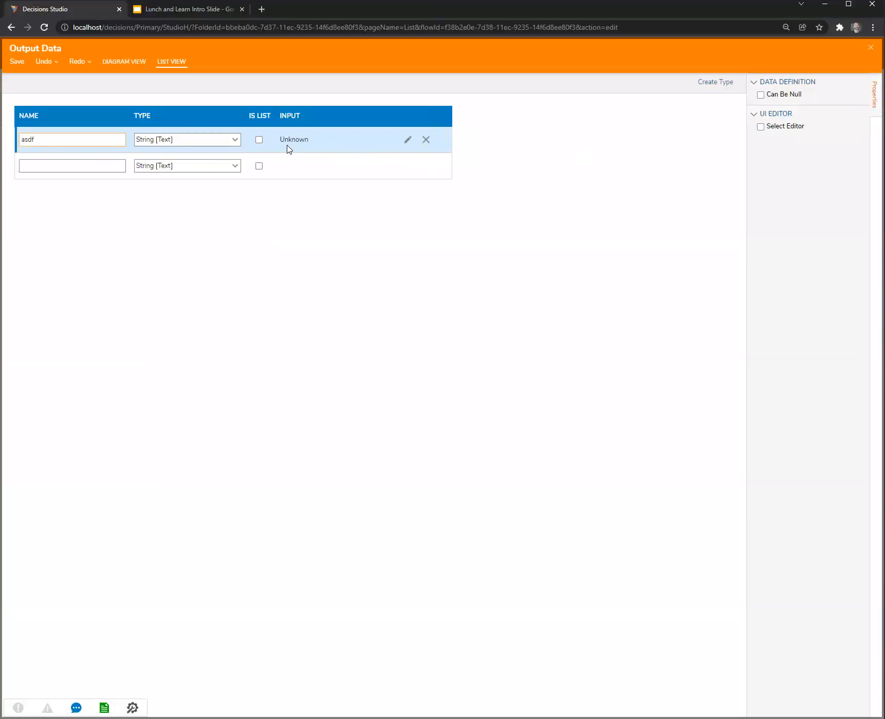
click(258, 140)
click(870, 47)
click(545, 405)
click(563, 291)
Map the asdf output of Flow 2's End step to a constant list containing A, B, C and D.
click(501, 333)
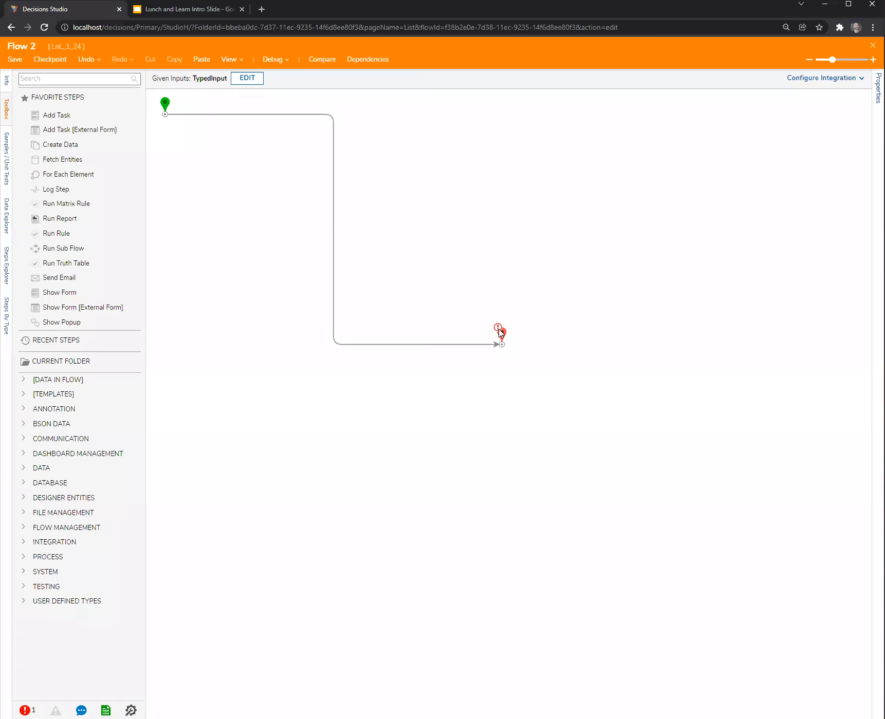
click(845, 275)
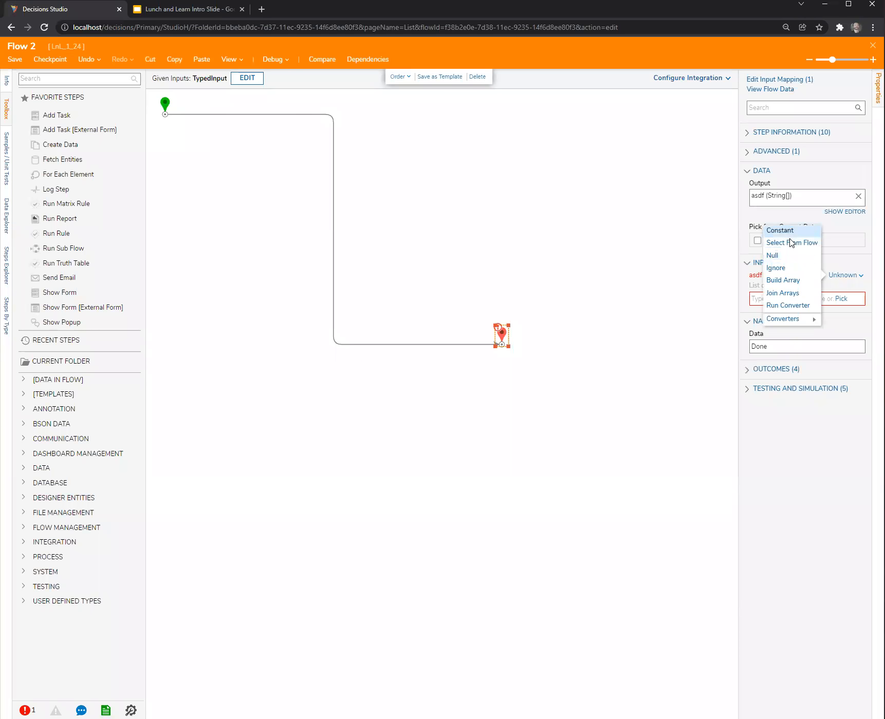
click(781, 230)
click(788, 312)
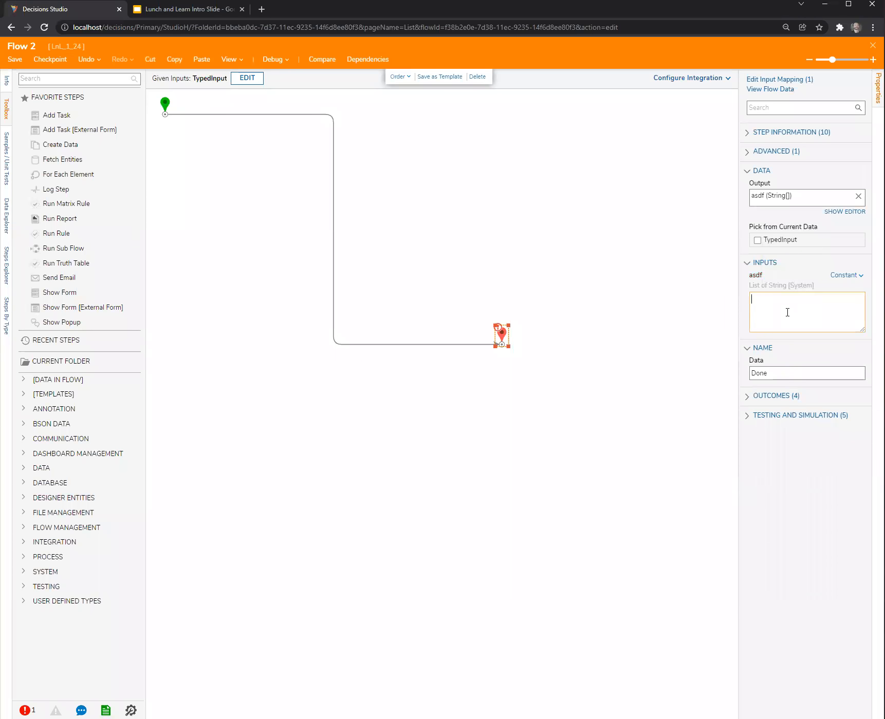
text(A B C)
key(Return)
click(602, 271)
Move the End step higher on the canvas, and close Flow 2, saving its changes.
drag(501, 334, 514, 268)
click(872, 46)
click(554, 433)
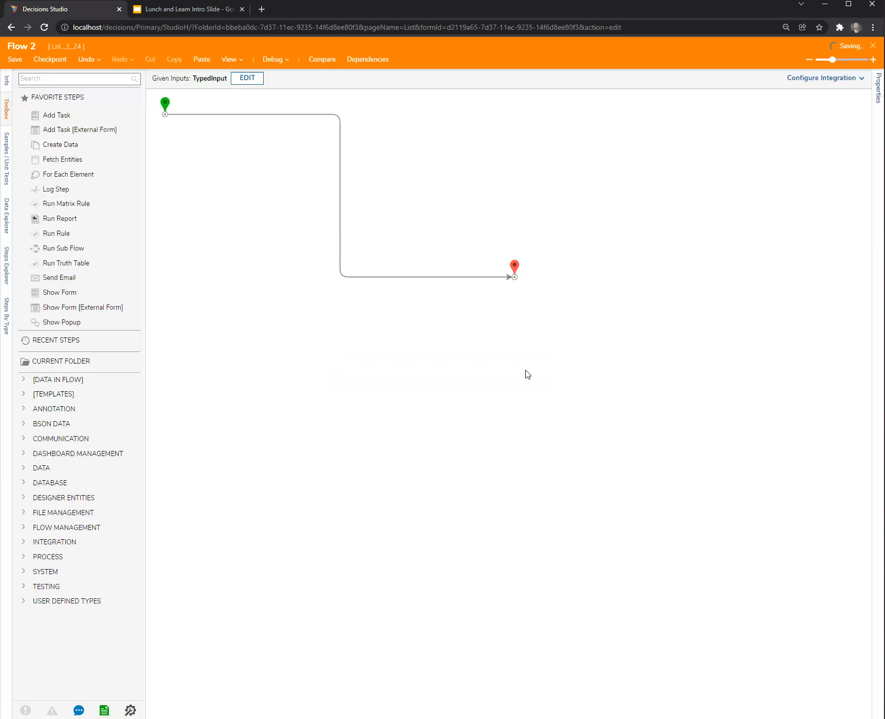
Review ComboBox 2's flow input settings in a wider properties area, and close Form 1, saving it.
click(435, 142)
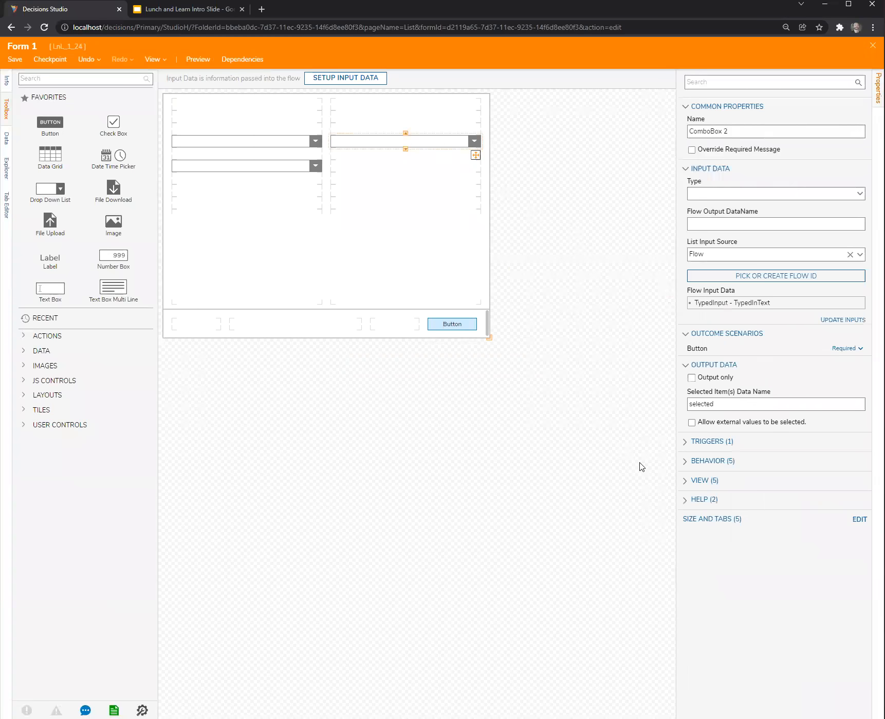
drag(677, 425, 642, 429)
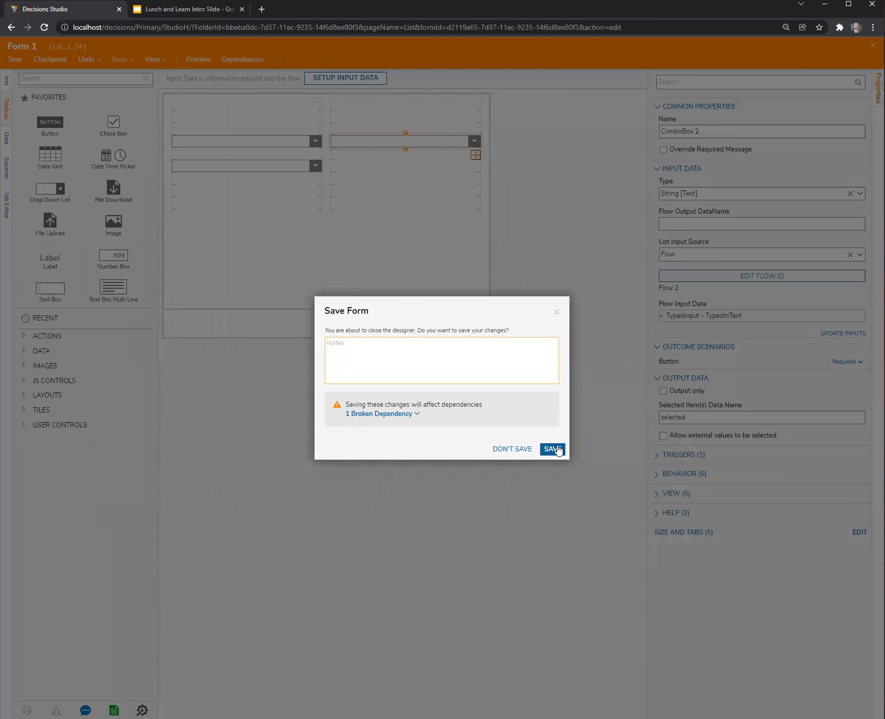
click(555, 449)
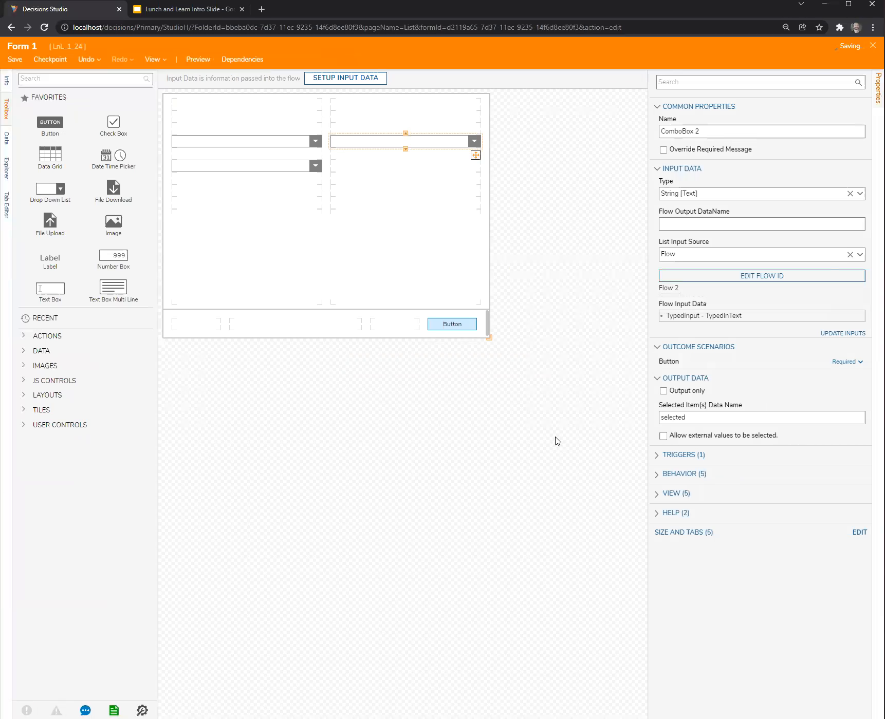
Debug Flow 1 and test the flow-filled combo box by picking A, C and D in turn.
click(273, 59)
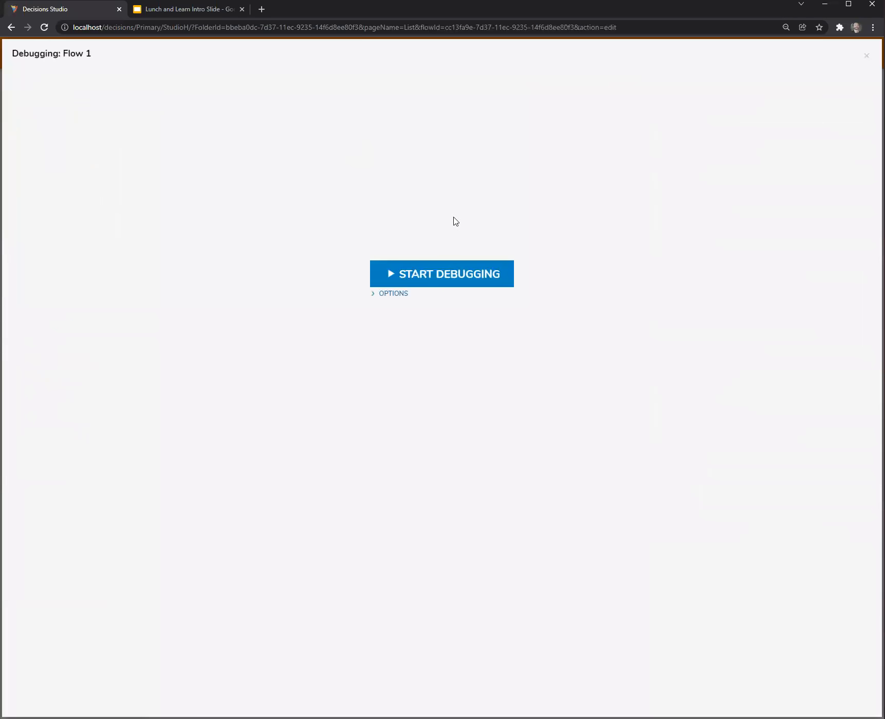
click(488, 285)
click(588, 317)
click(554, 338)
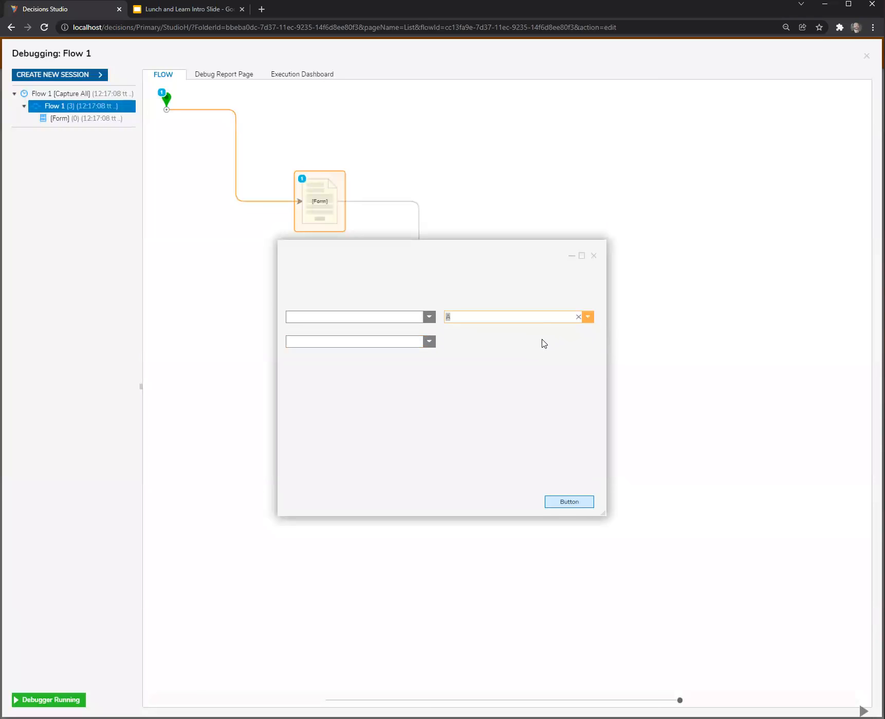
click(587, 317)
click(585, 338)
click(587, 317)
click(528, 362)
click(587, 317)
click(529, 374)
Choose B in the primary combo box to test the dependent list, and close the test form and debugger.
click(429, 317)
click(370, 343)
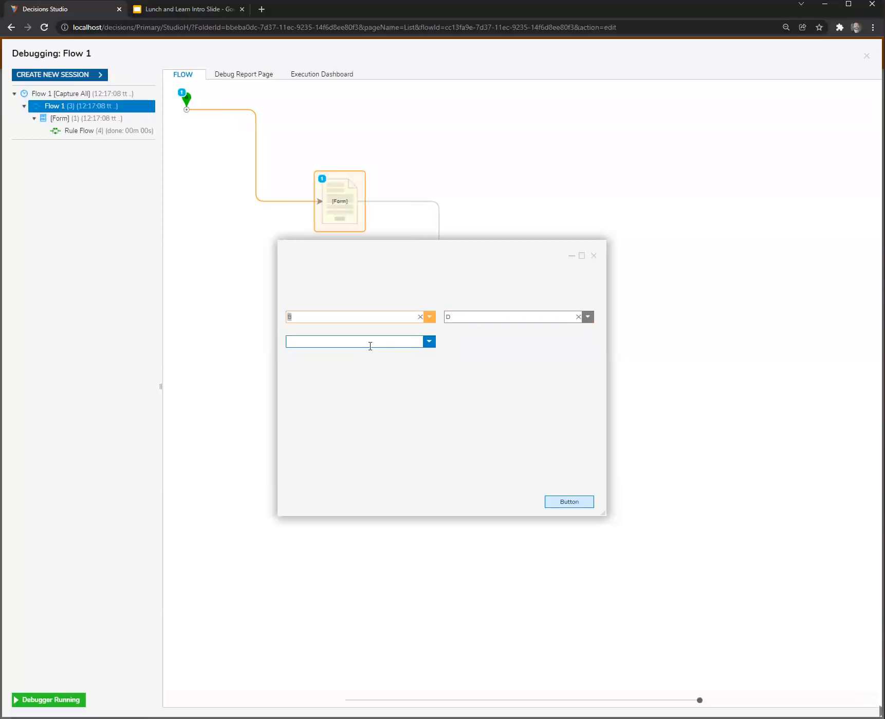
mouse_move(474, 255)
mouse_down()
mouse_move(421, 339)
mouse_move(449, 431)
mouse_move(450, 386)
mouse_move(468, 377)
mouse_move(510, 388)
mouse_move(518, 378)
mouse_up()
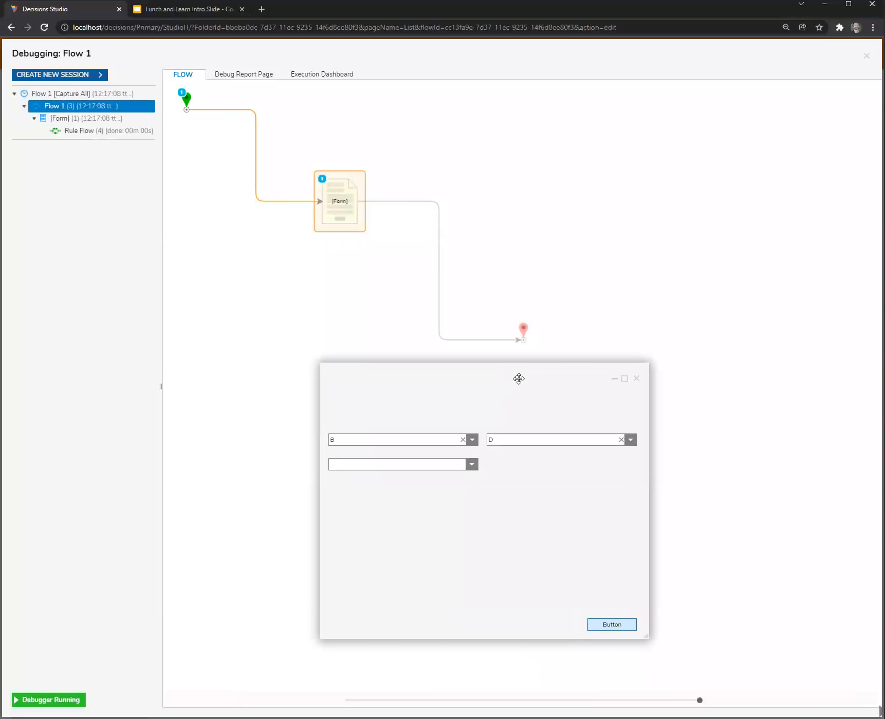
click(636, 378)
click(866, 57)
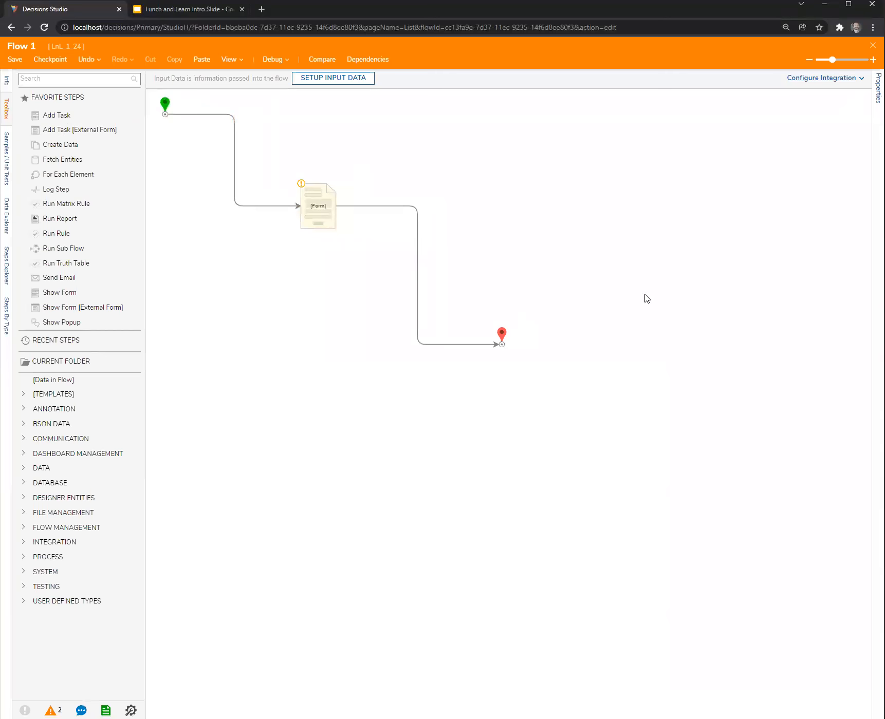
Reopen Form 1 from its flow step and open the Dependant Drop Down active form flow for editing.
click(327, 213)
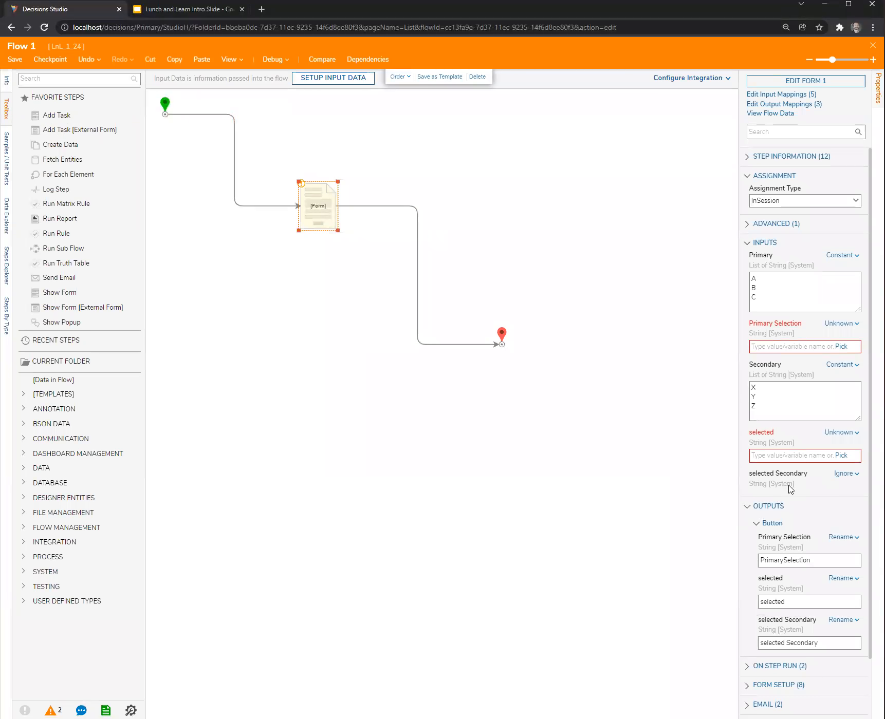
click(601, 177)
click(319, 223)
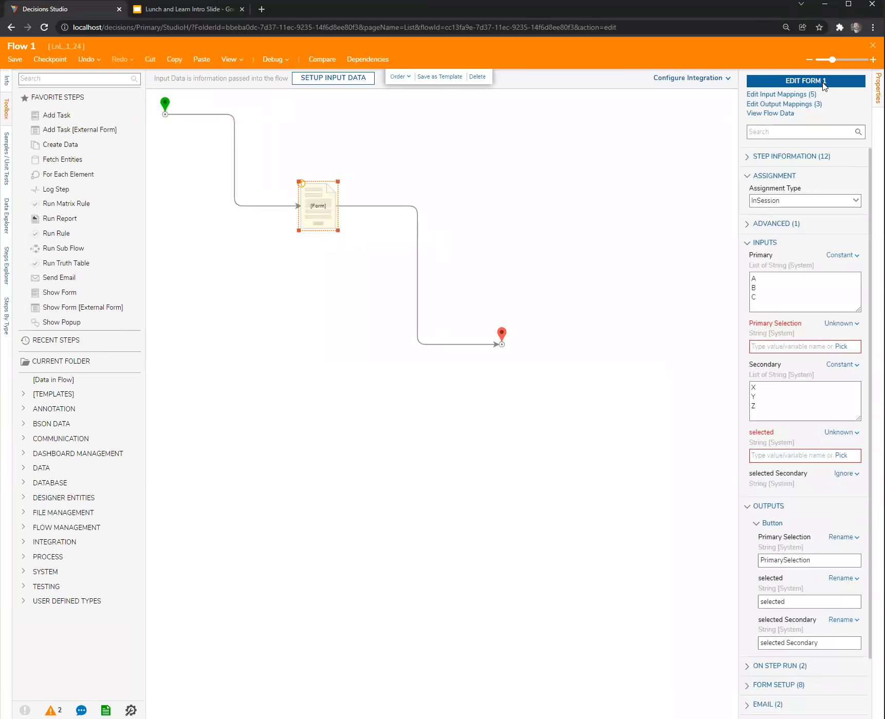
click(822, 82)
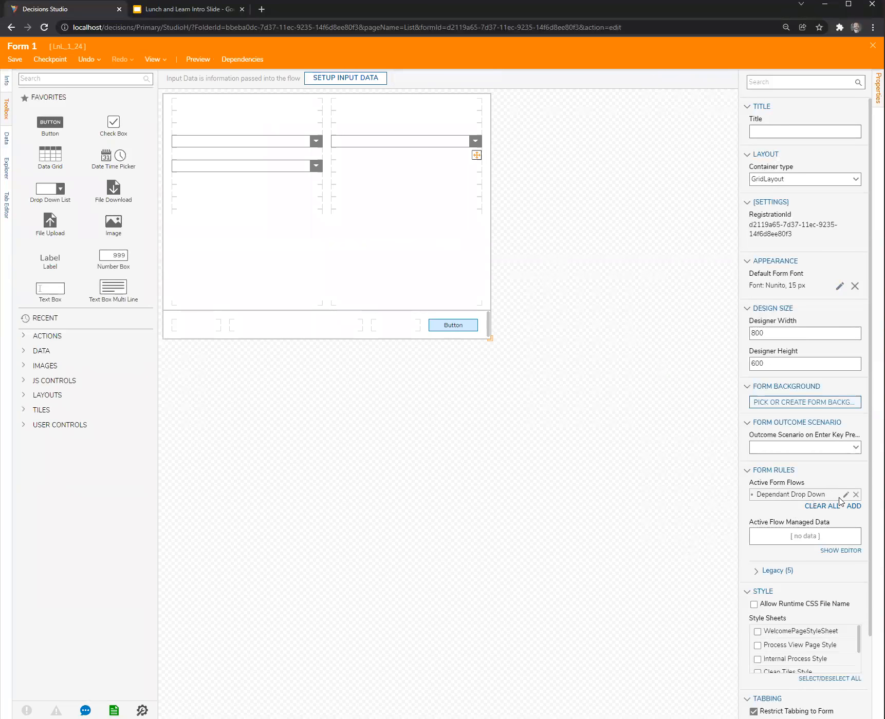
click(846, 496)
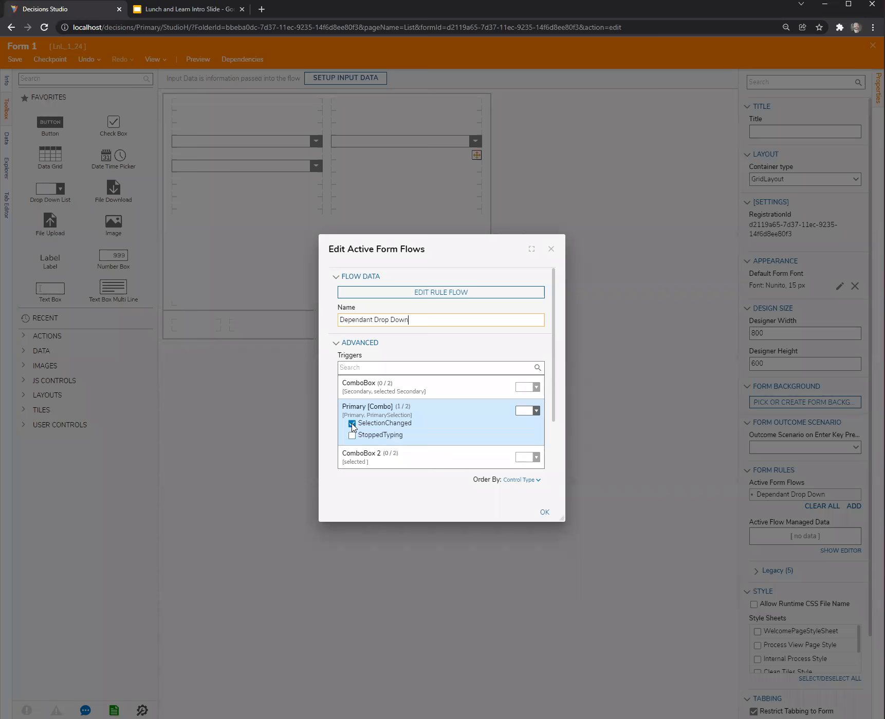
Trigger Dependant Drop Down on Primary [Combo]'s StoppedTyping instead of SelectionChanged, and allow external values to be selected in that combo box.
drag(487, 243, 584, 190)
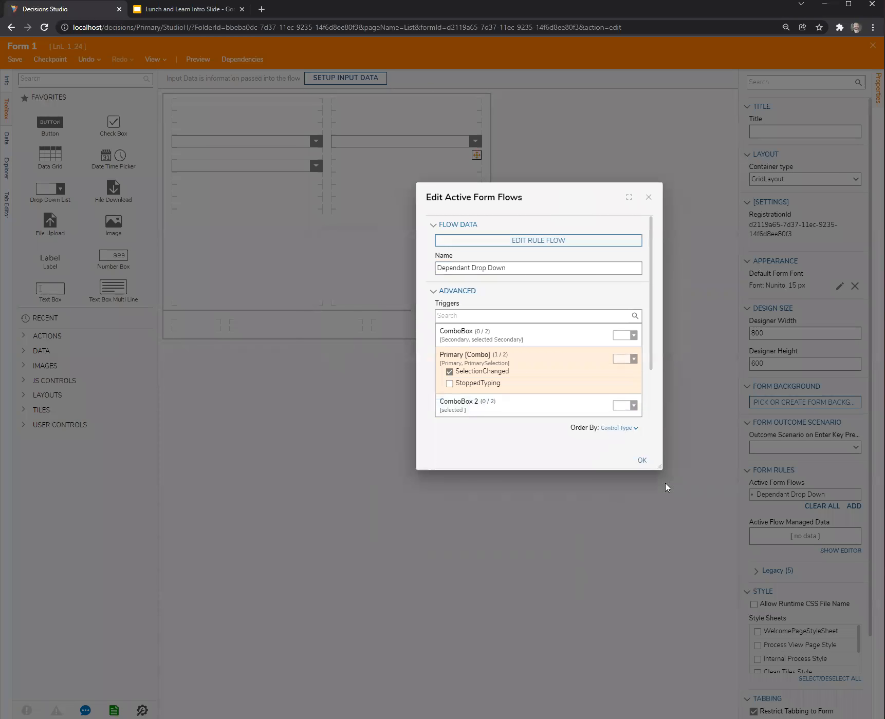
drag(661, 467, 684, 573)
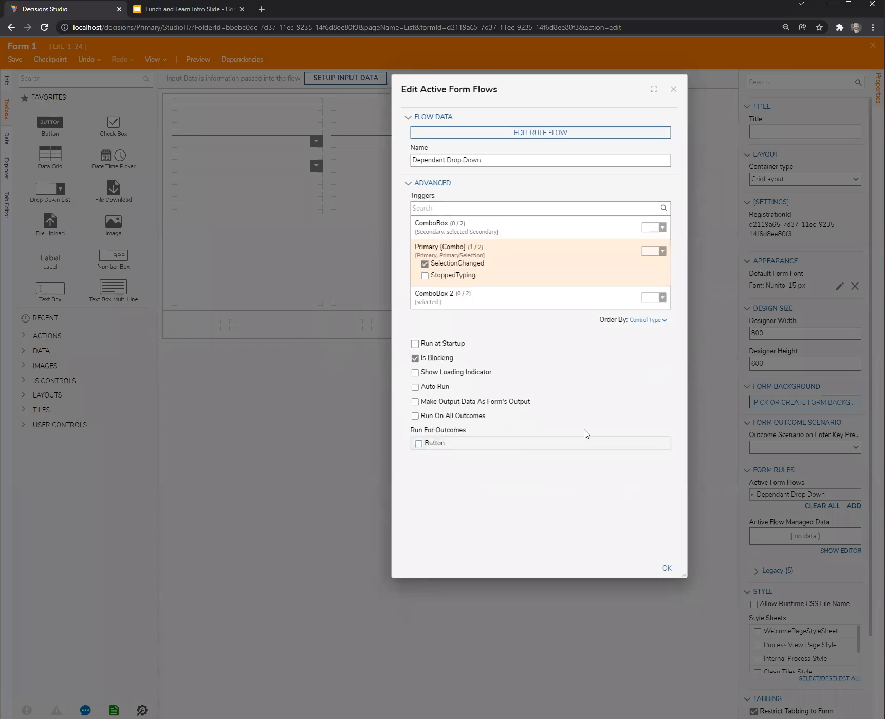
click(488, 271)
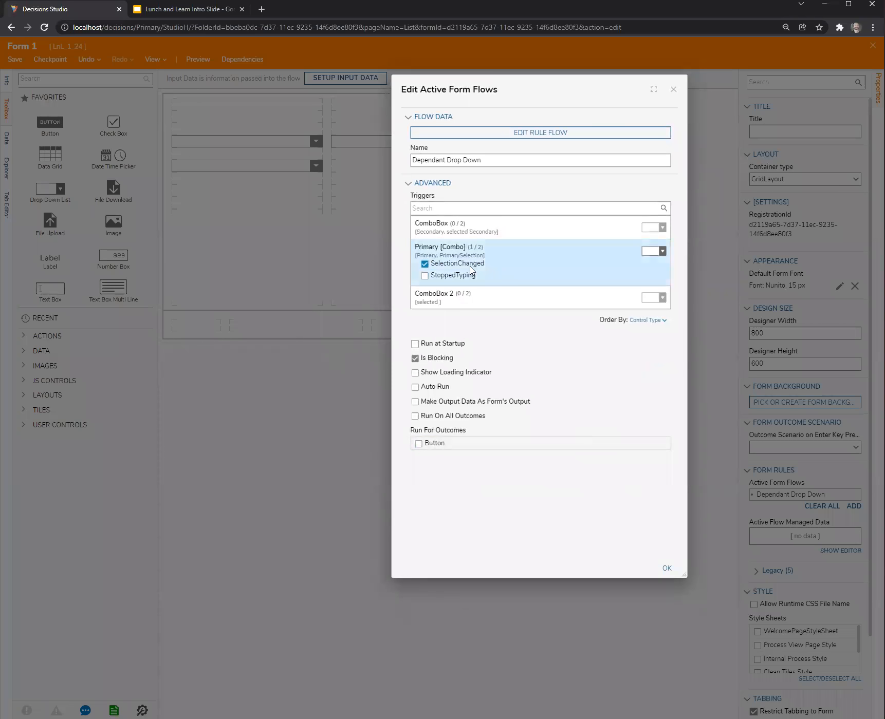
click(425, 264)
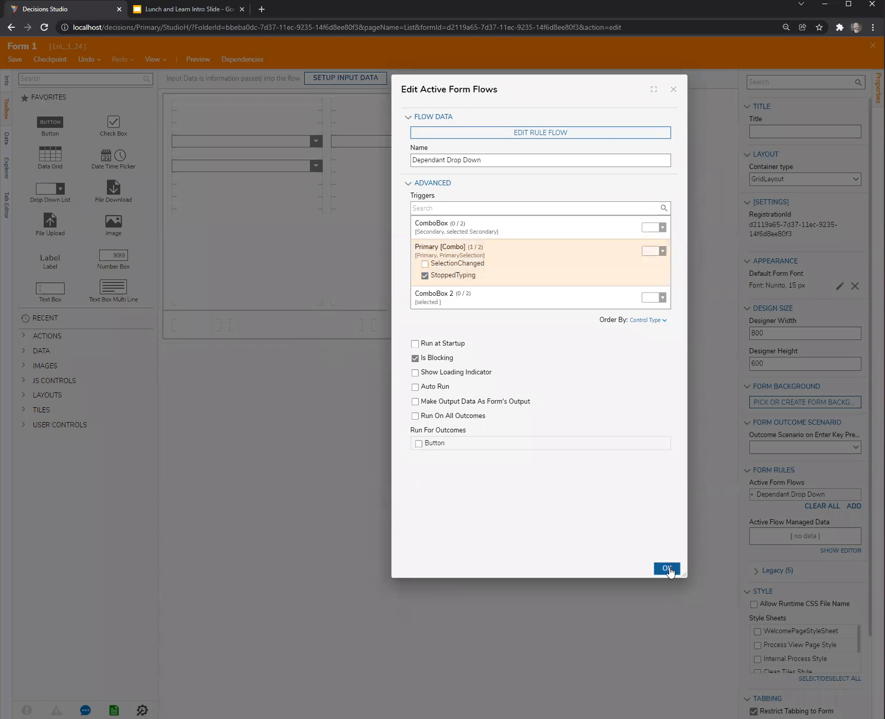
click(667, 568)
click(274, 139)
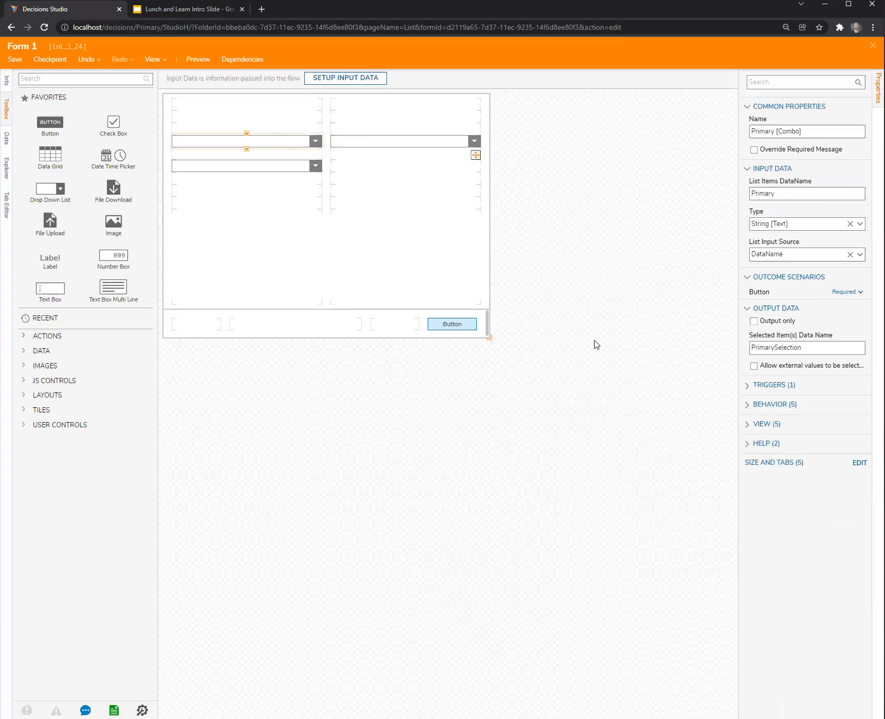
click(661, 355)
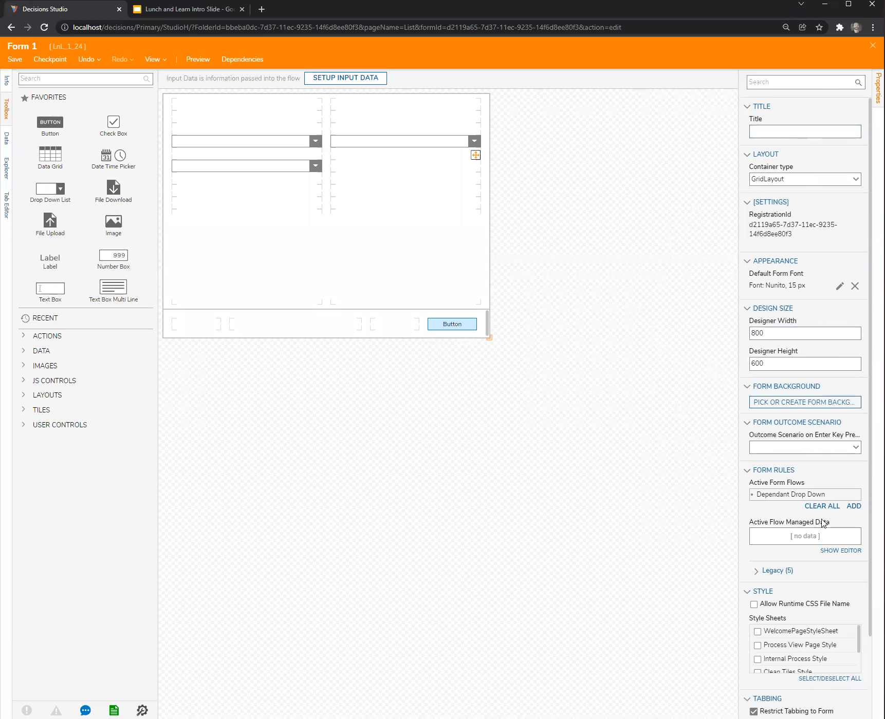
Open the Dependant Drop Down rule flow and examine the inputs of its String Equals step.
click(845, 496)
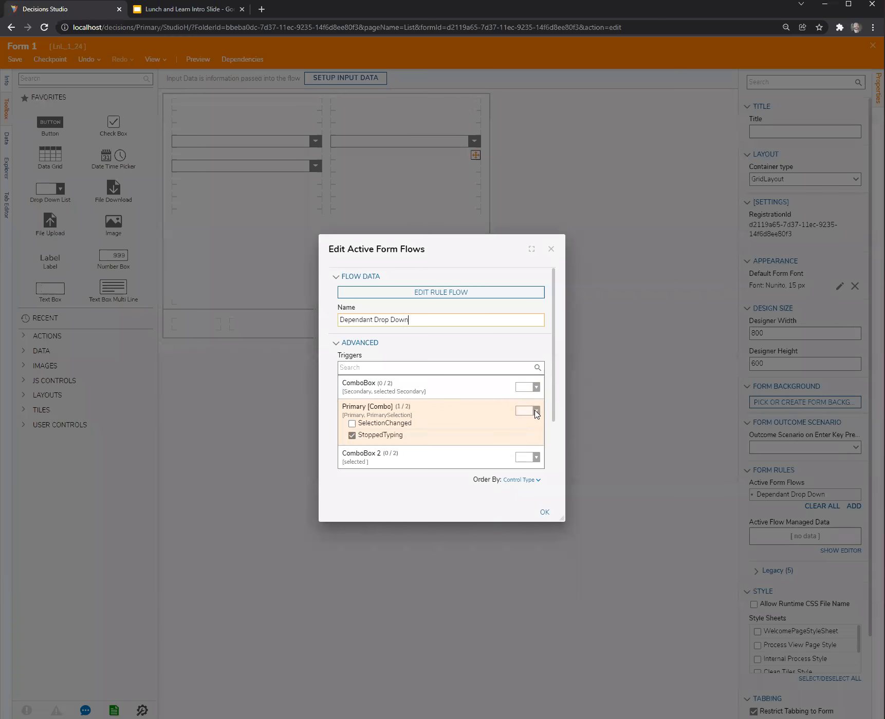
click(464, 295)
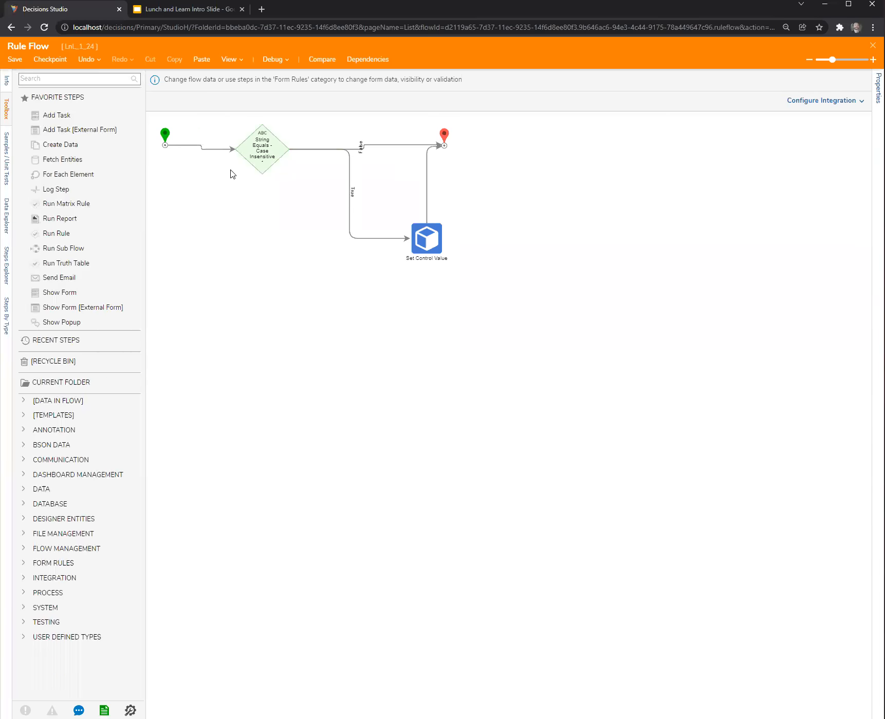
click(260, 153)
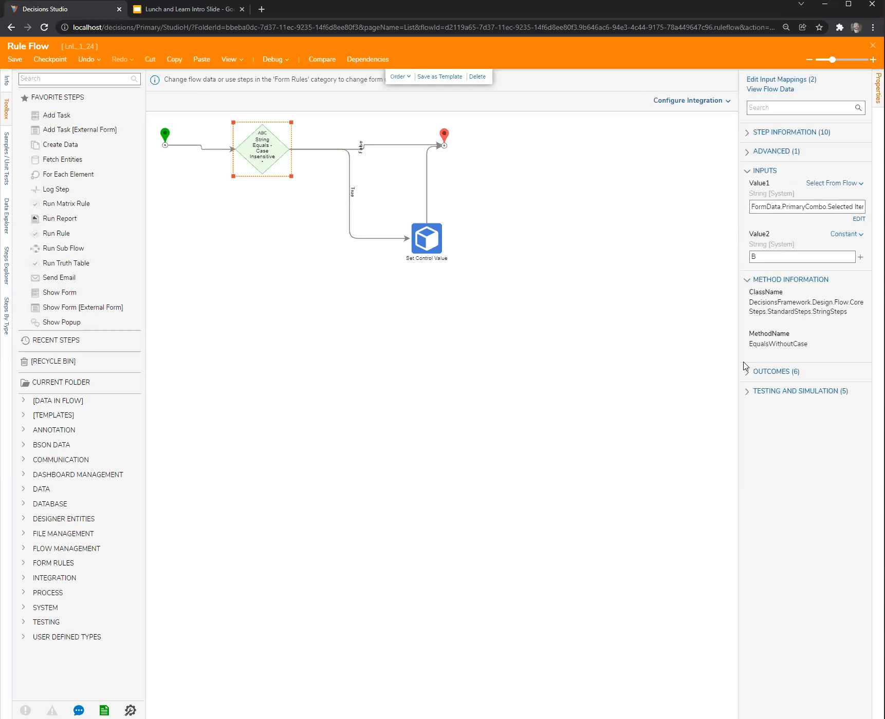
drag(737, 356, 637, 359)
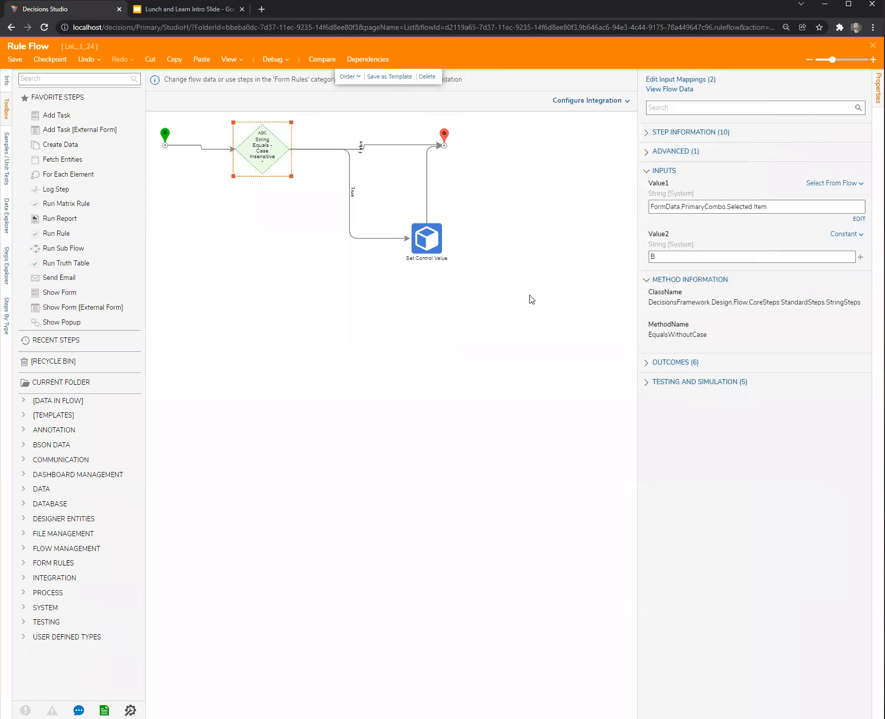
Try inserting a Create Data step between Start and String Equals, and highlight the String Equals step's Value1 source.
drag(61, 144, 242, 217)
click(229, 153)
drag(232, 149, 221, 215)
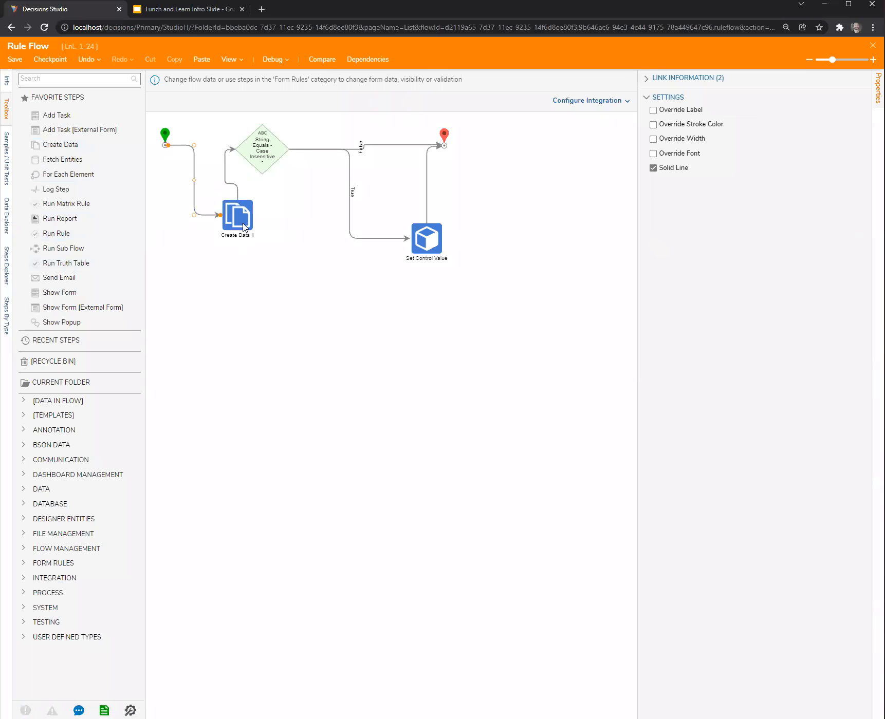
click(259, 155)
drag(800, 207, 555, 214)
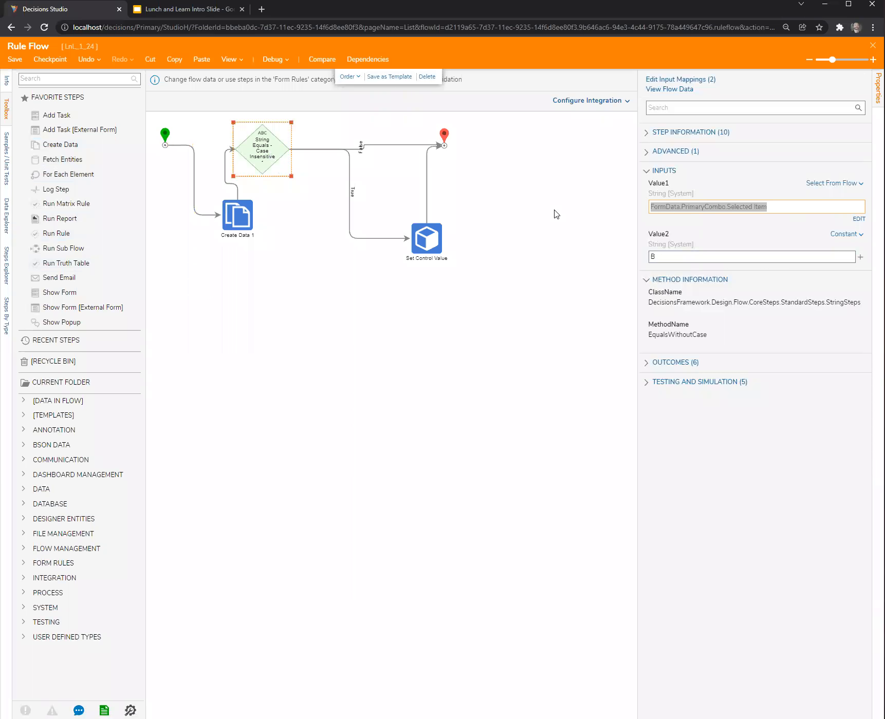
Check the Create Data step's settings and its connections, and close the Rule Flow without saving.
click(240, 222)
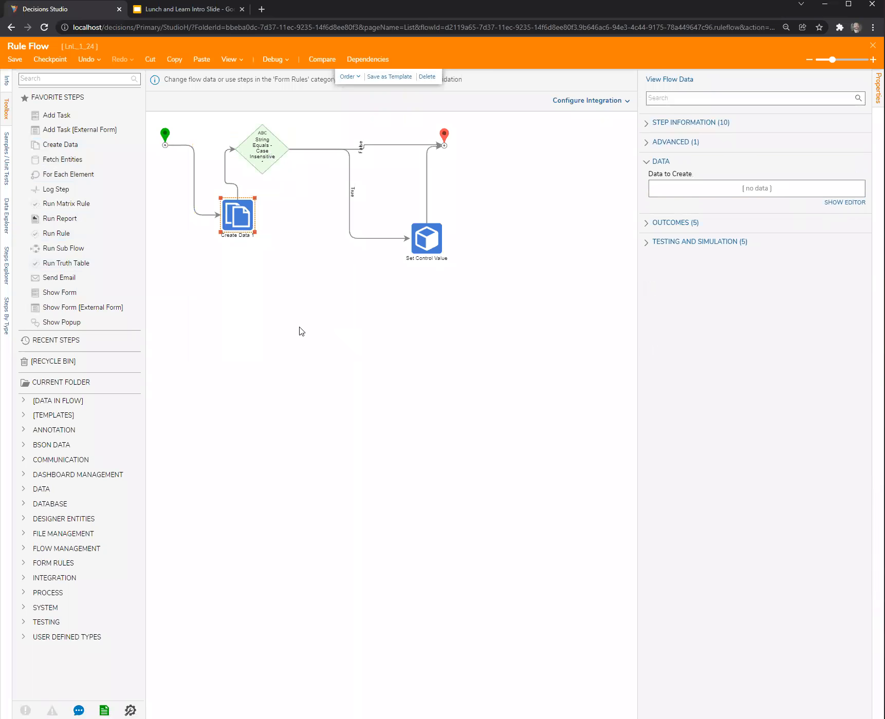
click(214, 215)
drag(231, 181, 241, 162)
click(872, 45)
click(500, 437)
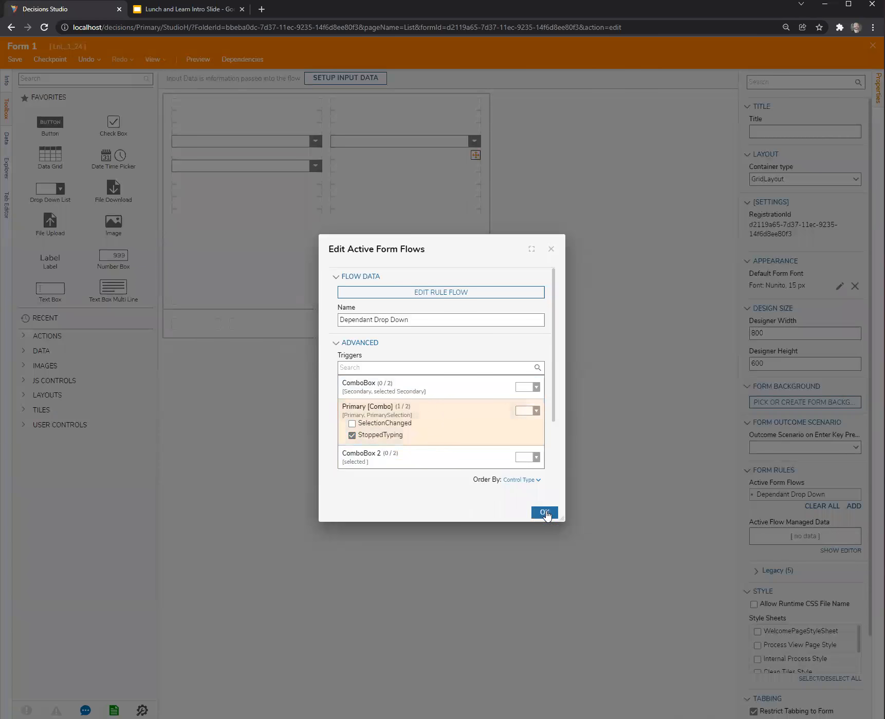
Confirm the Dependant Drop Down active form flow settings, and close Form 1, saving its changes.
click(544, 512)
key(ctrl+s)
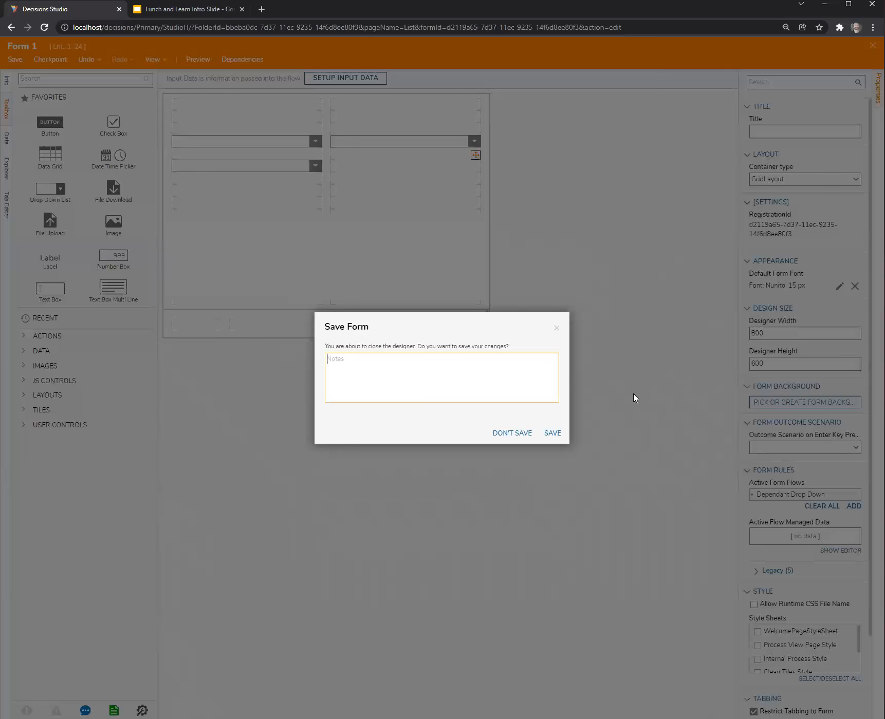
click(560, 433)
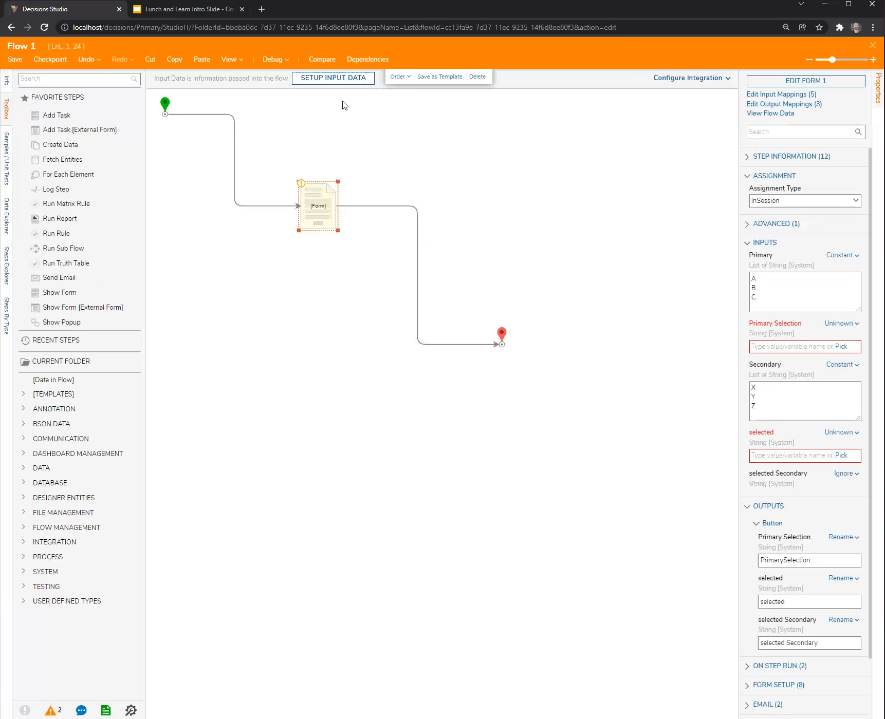
Debug Flow 1 again, pick A, B and C in turn in the primary combo box, and enter asdf as external text.
click(263, 64)
click(472, 278)
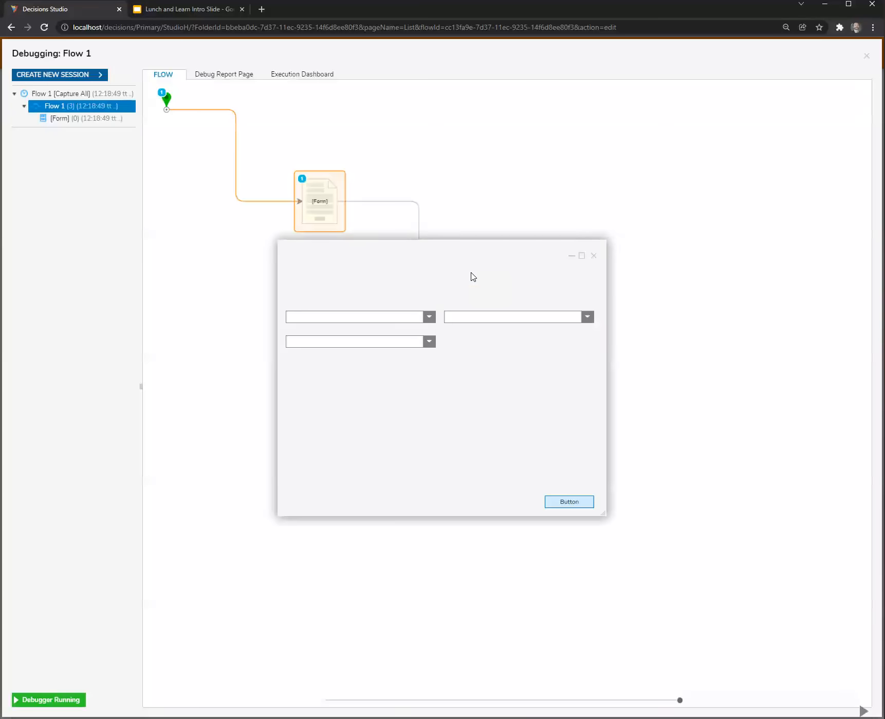
click(429, 317)
click(371, 329)
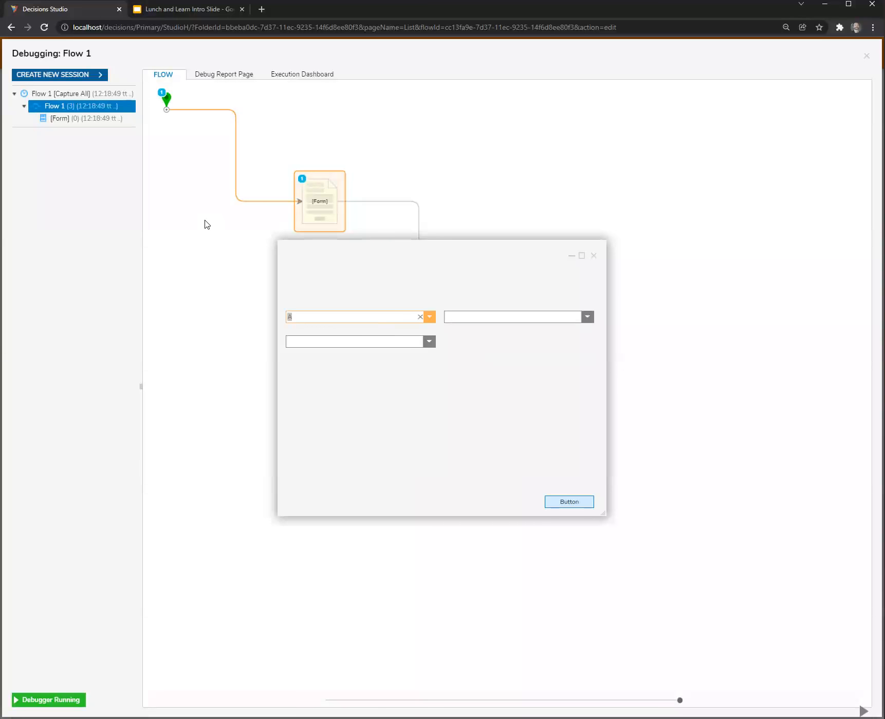
click(429, 317)
click(379, 348)
click(429, 317)
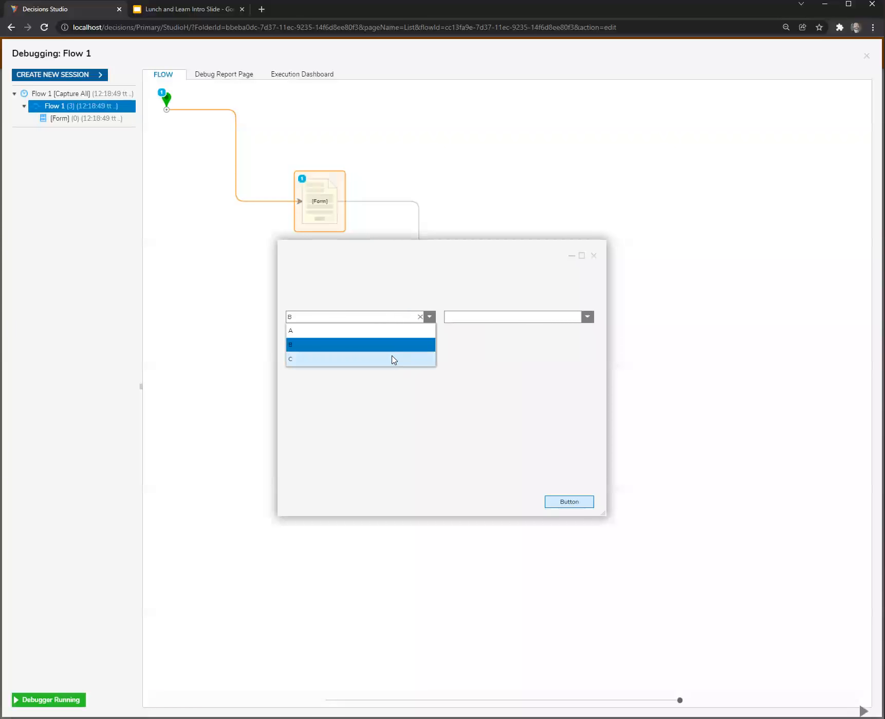
click(391, 359)
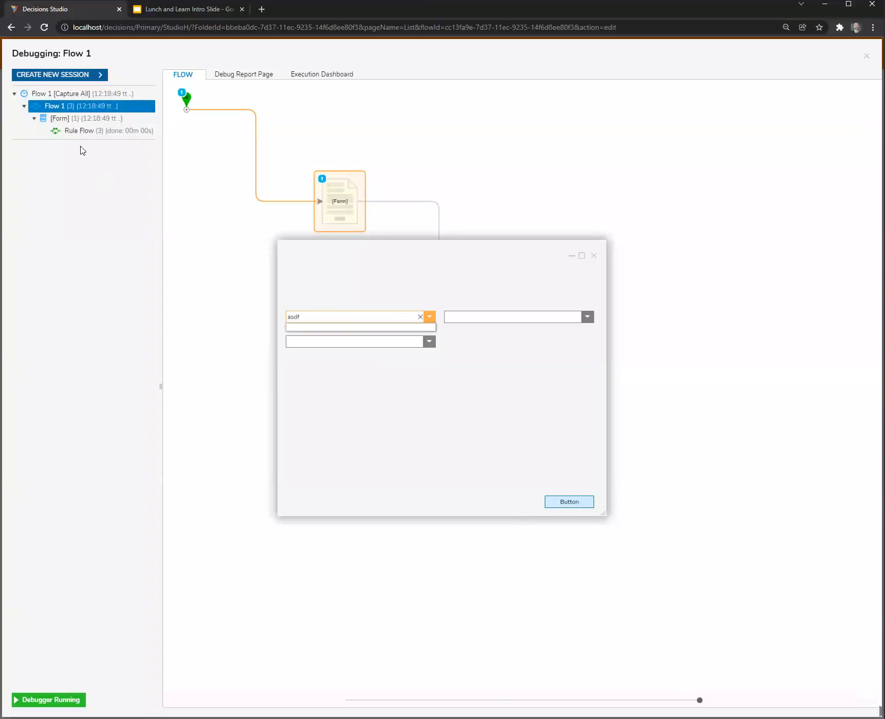
Inspect the input and output data of the String Equals step in the Rule Flow run triggered by asdf.
click(88, 131)
click(293, 128)
mouse_move(396, 136)
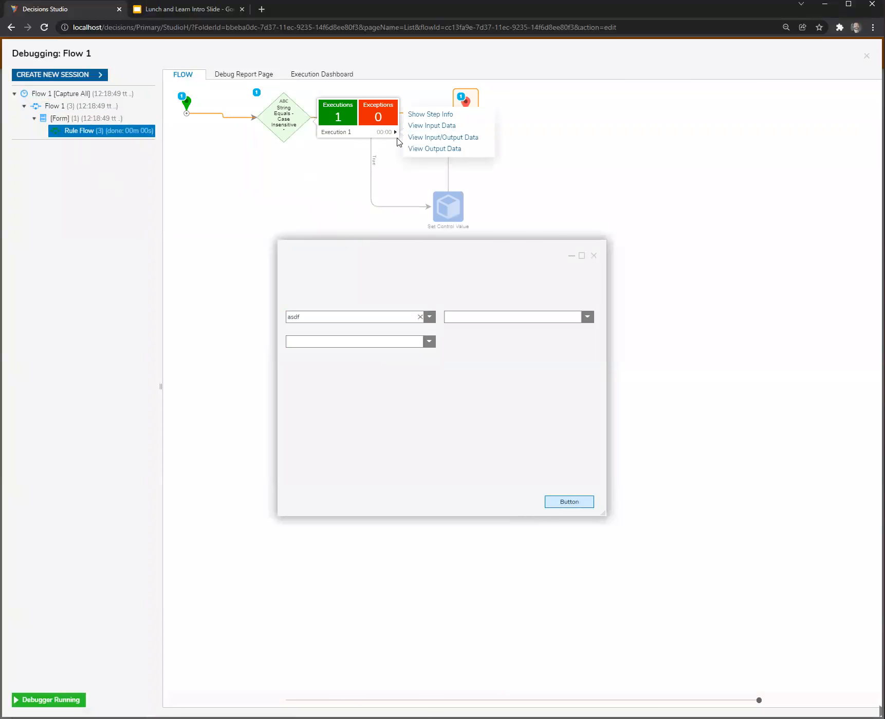
click(439, 138)
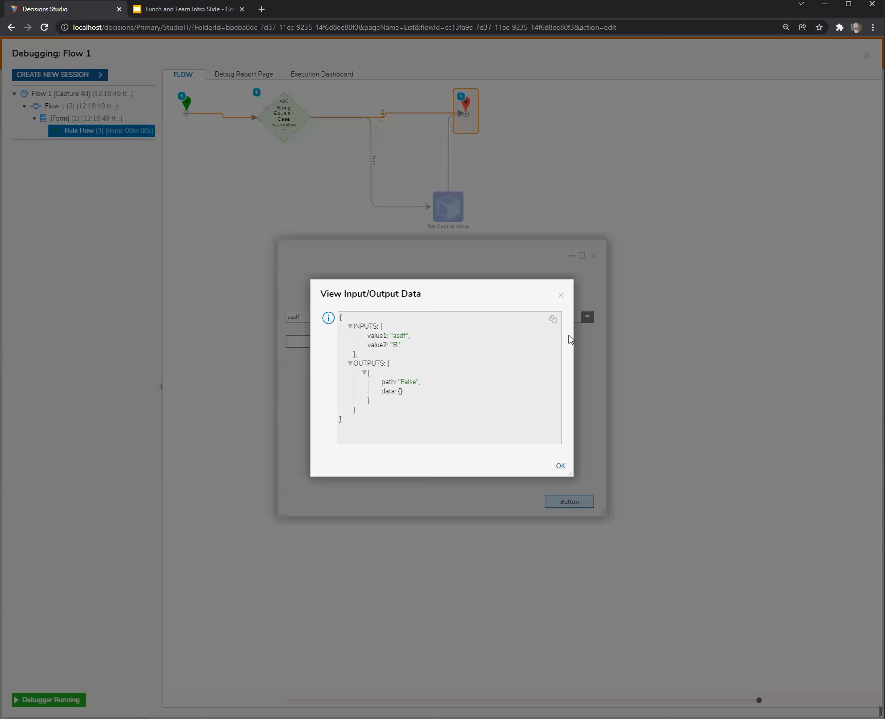
click(561, 295)
Replace the primary combo box value with B in the running form and check the choices in the combo box beneath it.
drag(508, 264, 624, 268)
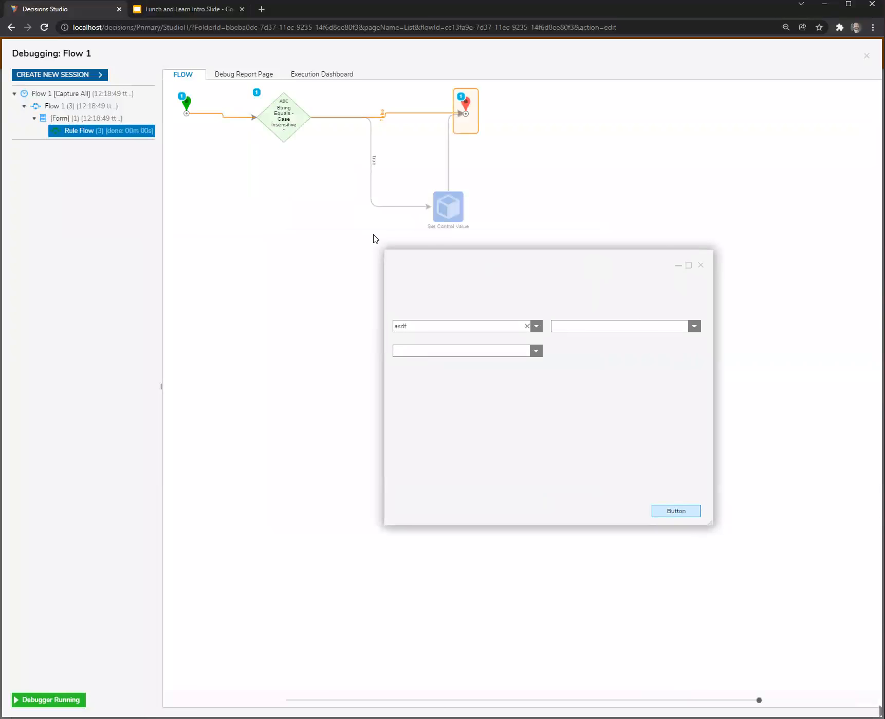
click(445, 328)
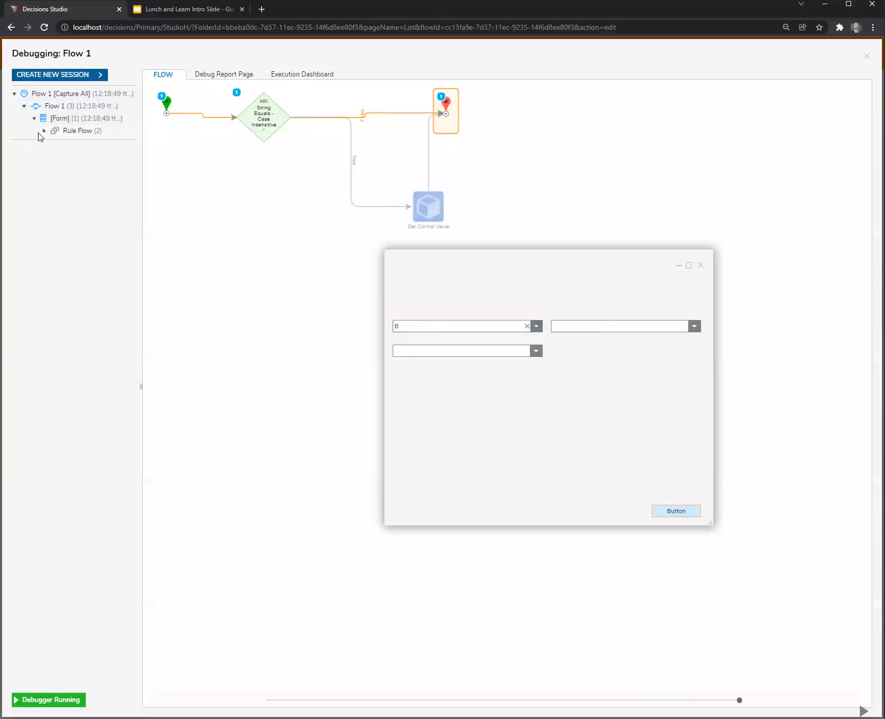
click(535, 352)
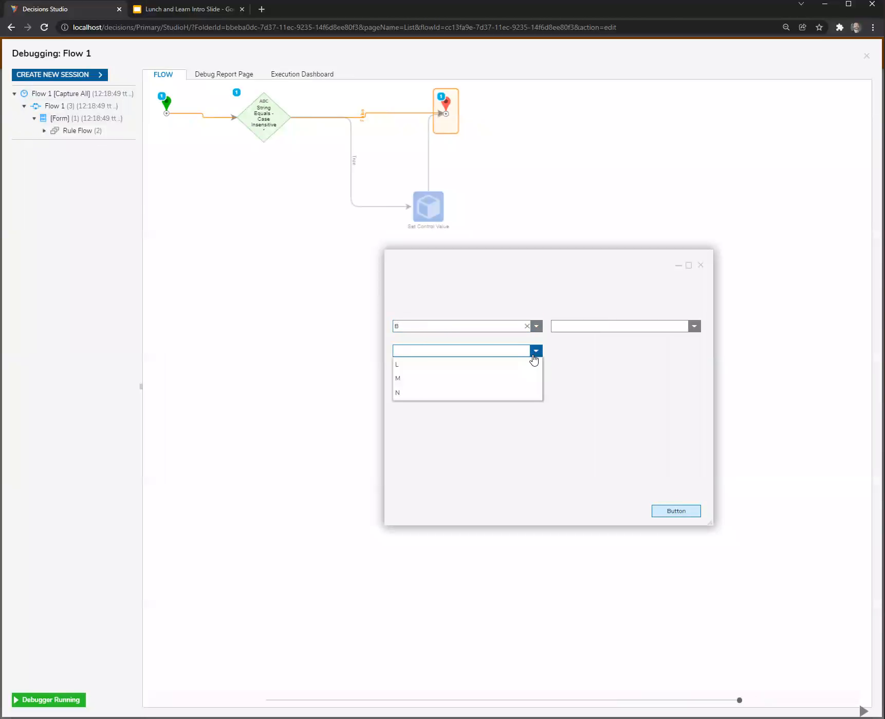
click(607, 391)
drag(580, 271, 455, 276)
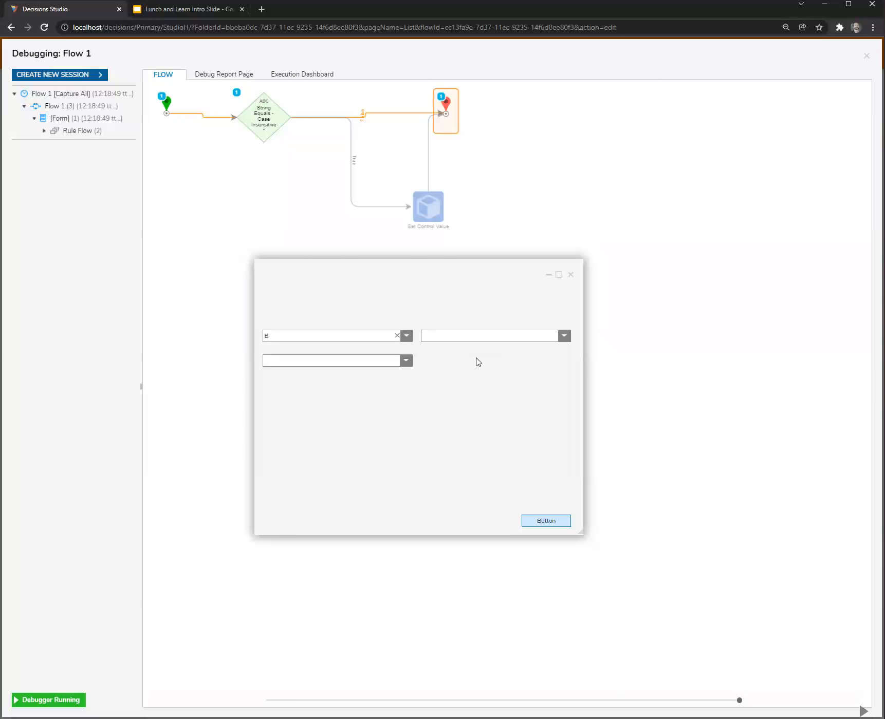
drag(450, 272, 481, 255)
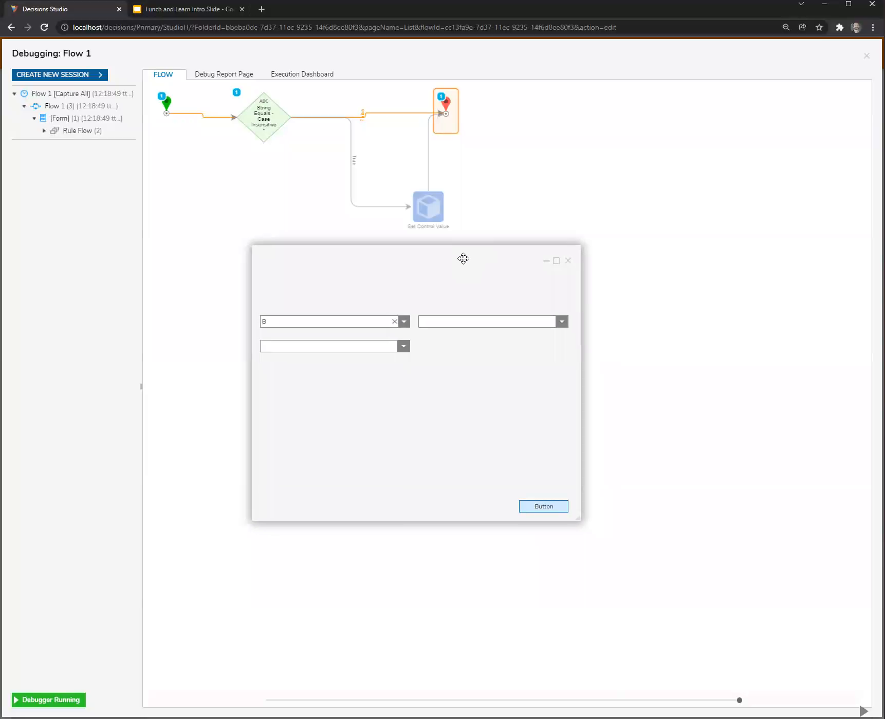
Inspect the String Equals step's input and output data in the latest Rule Flow run, keeping the data window clear of the form.
click(66, 132)
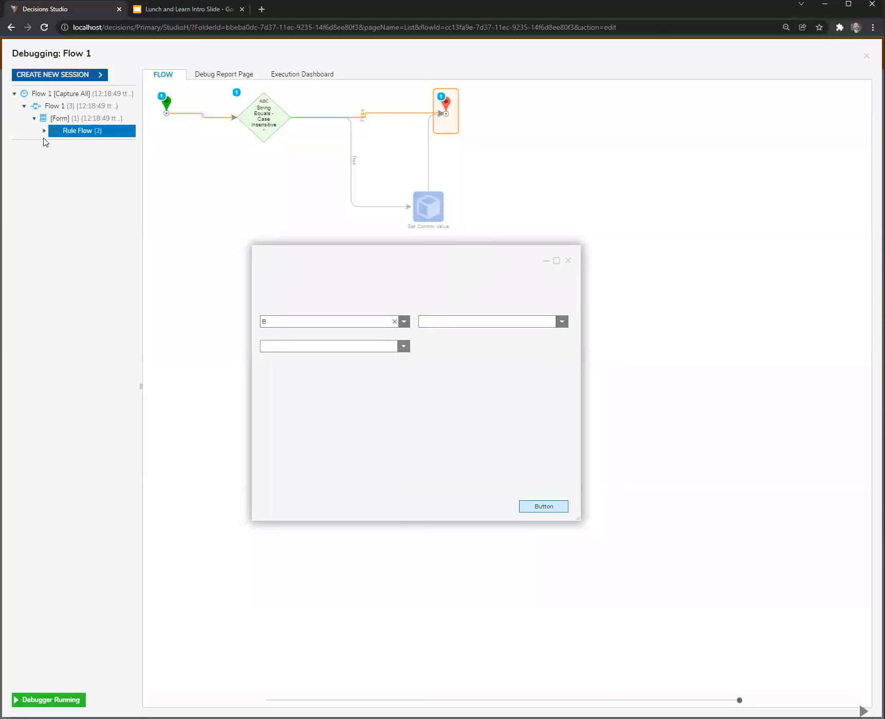
click(44, 130)
click(99, 143)
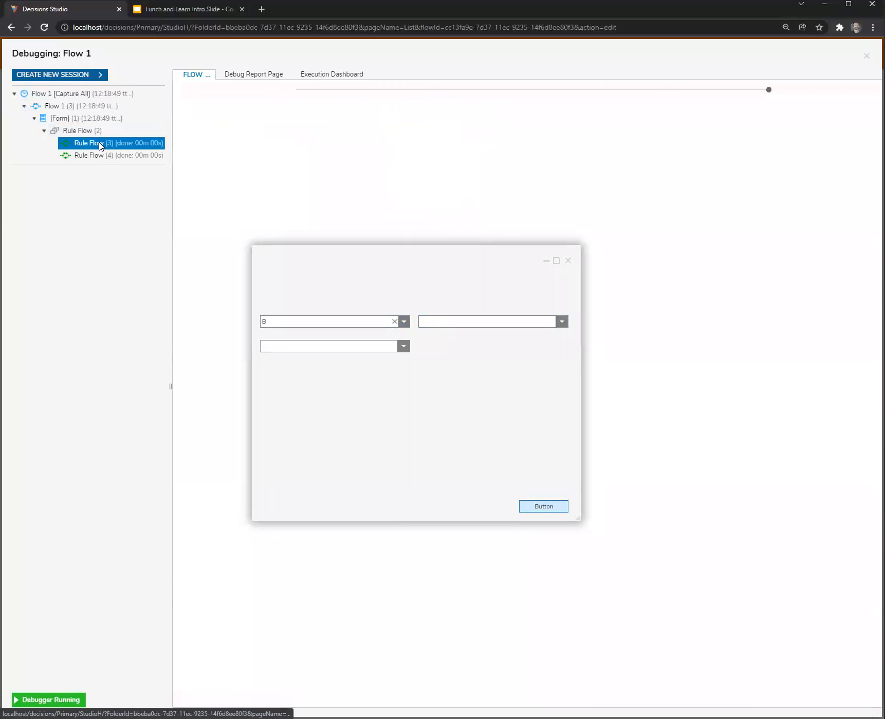
click(128, 156)
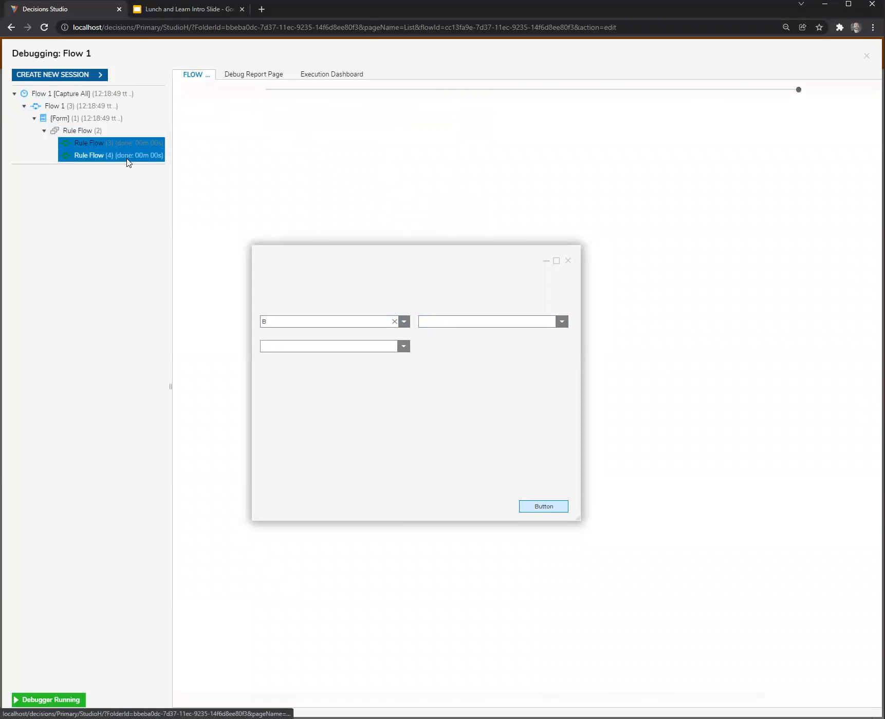
mouse_move(290, 122)
click(346, 136)
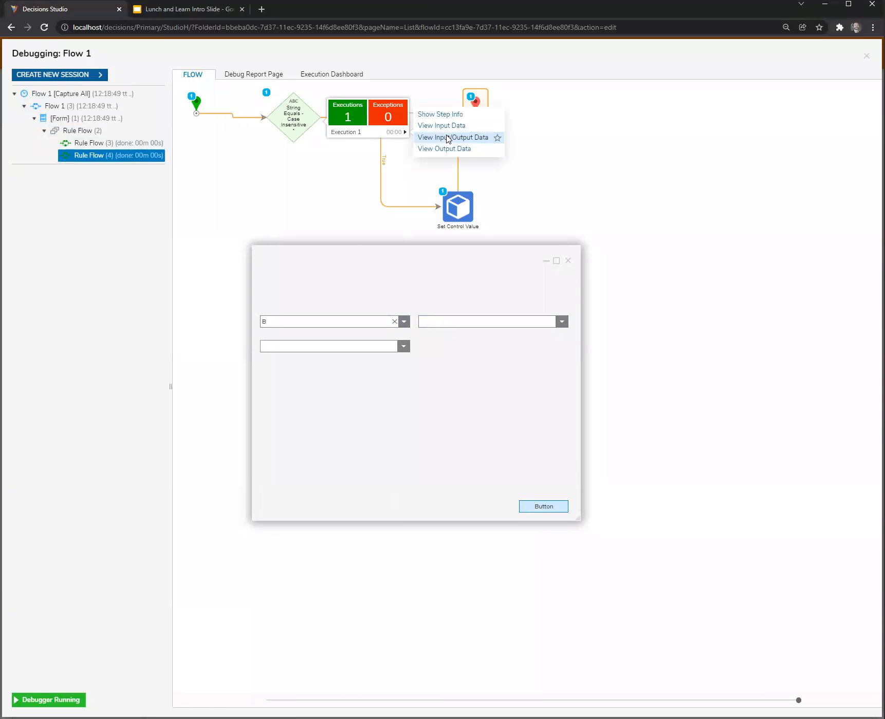
click(451, 136)
drag(487, 295, 766, 258)
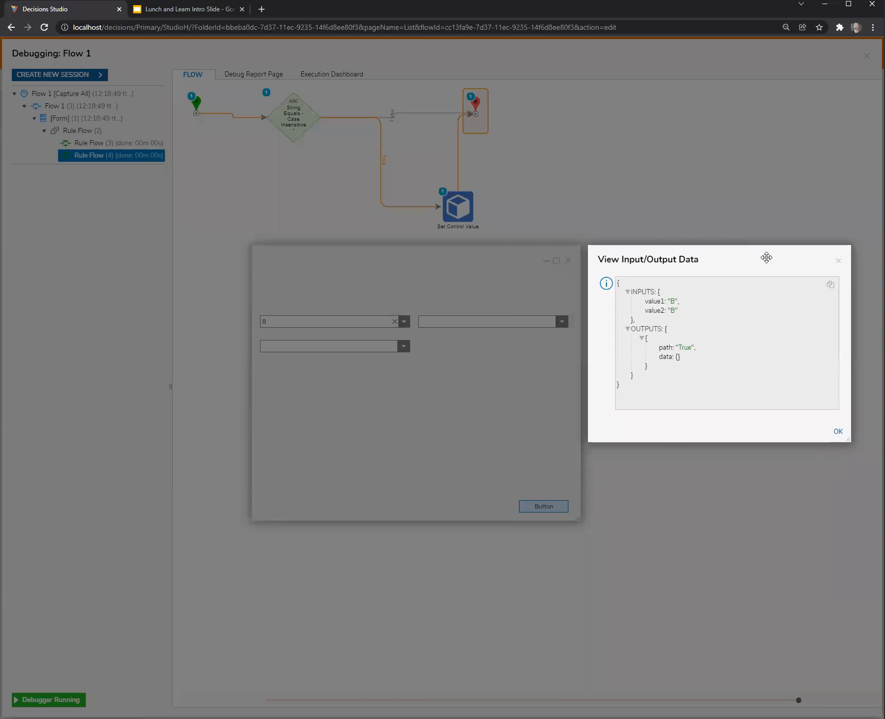
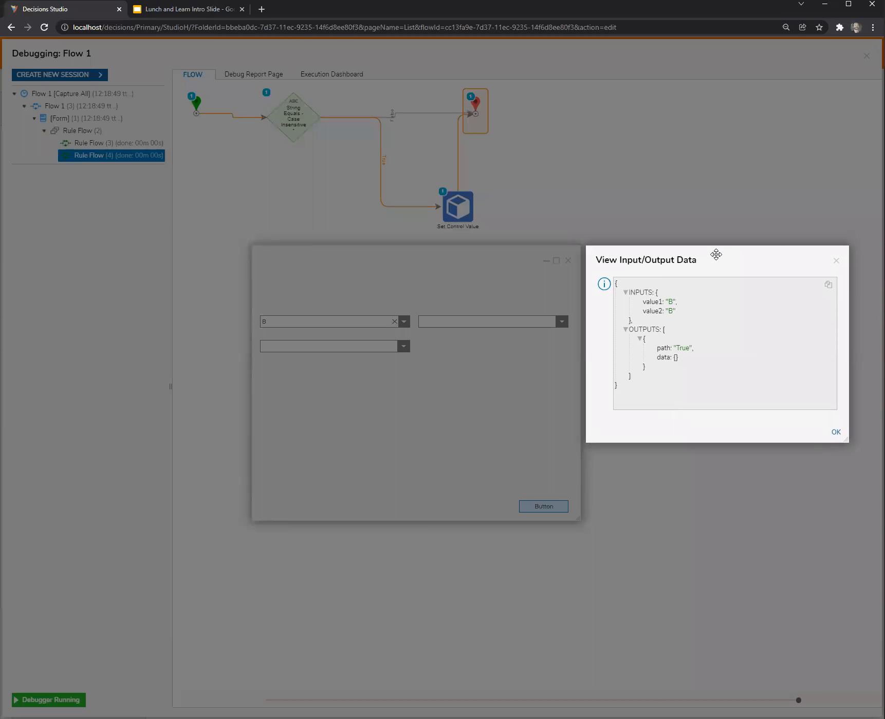
Close the step data, the running test form, the debugger and the Flow 1 designer to get back to the LnL_1_24 folder.
drag(715, 255, 715, 255)
click(835, 262)
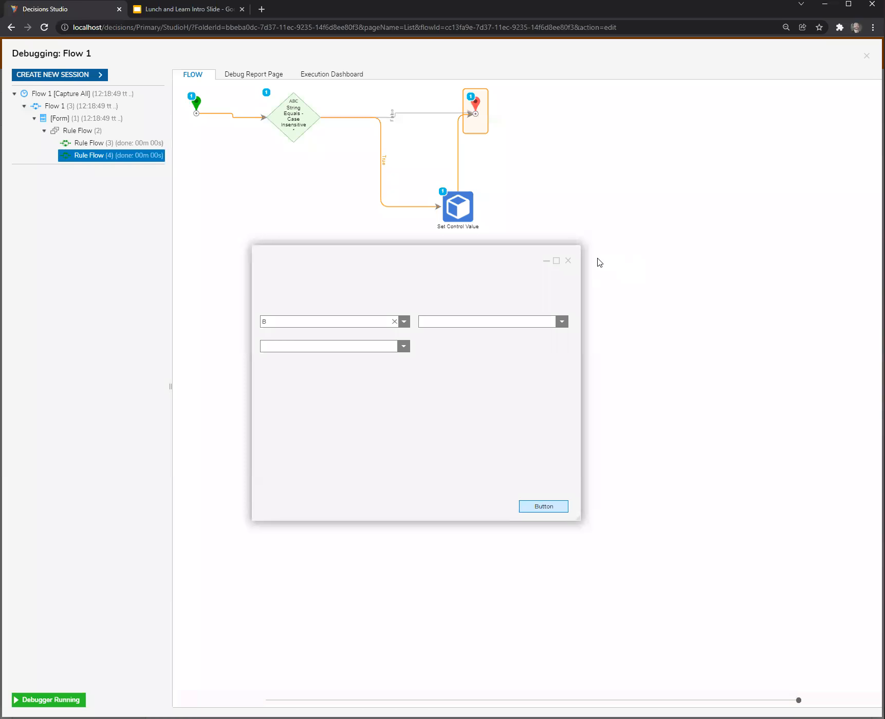
click(569, 261)
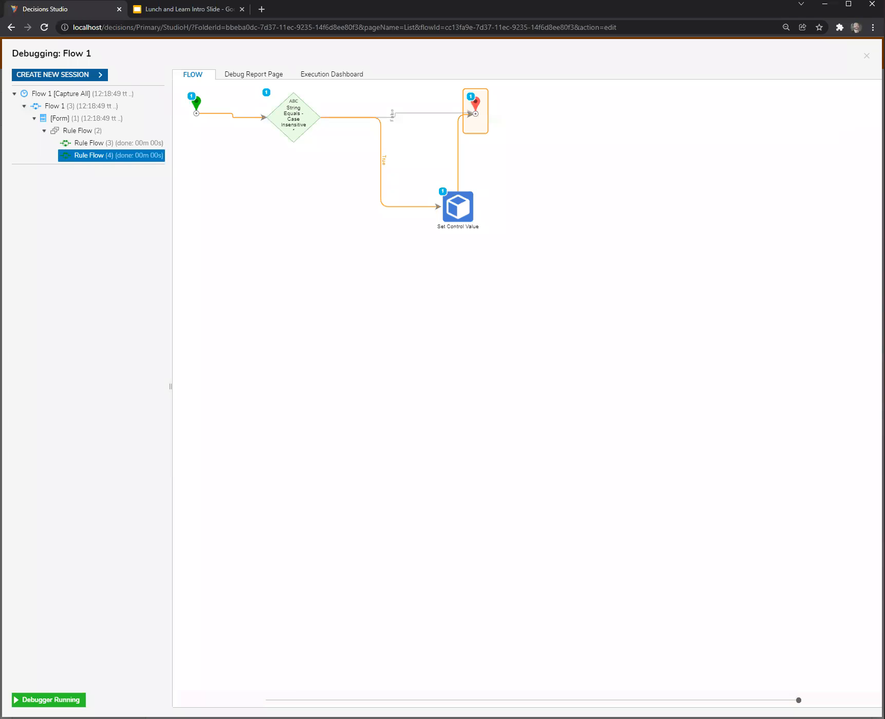
click(866, 56)
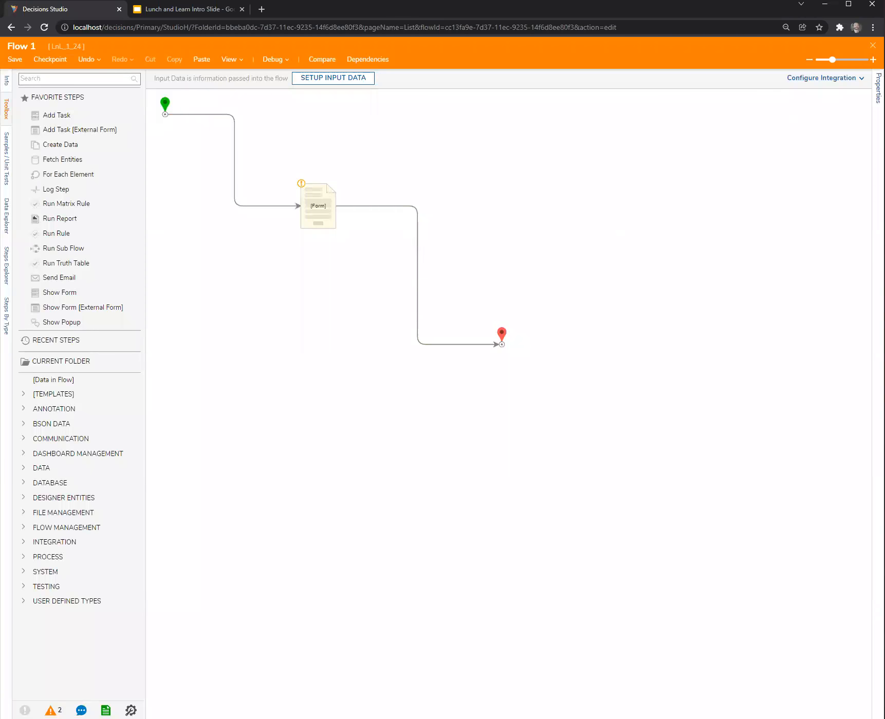
click(872, 45)
click(554, 443)
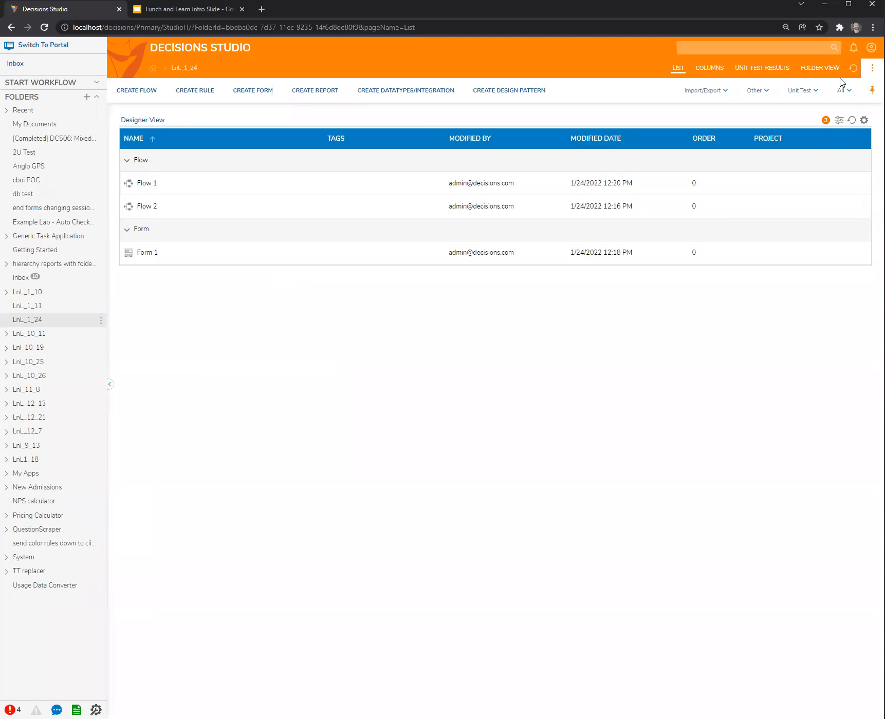
Show LnL_1_24 in Folder View and change its report to one that groups the folder's entities by hidden state.
click(825, 69)
click(864, 119)
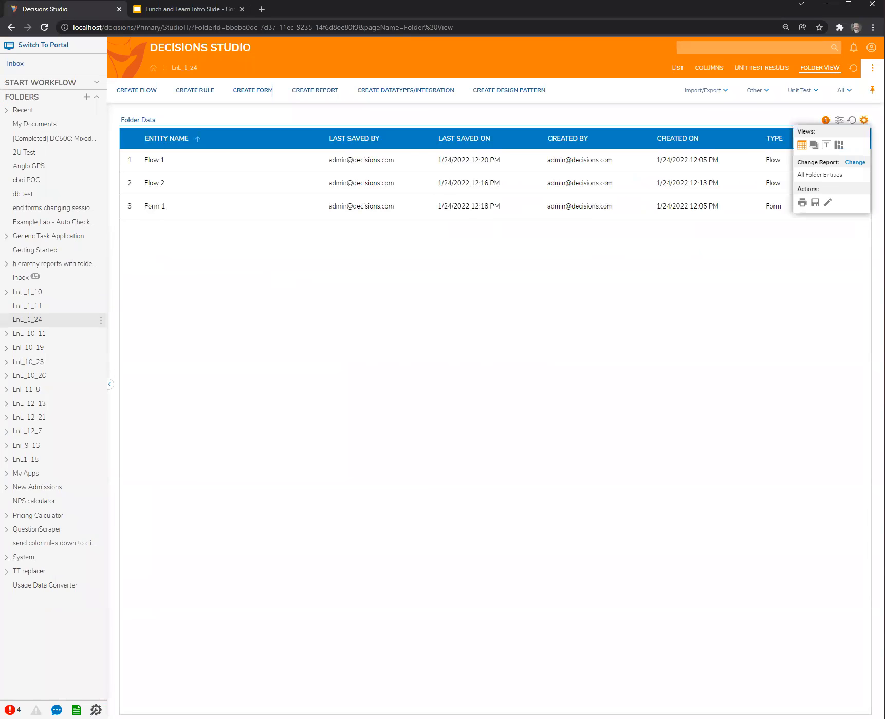
click(854, 163)
click(465, 383)
click(483, 459)
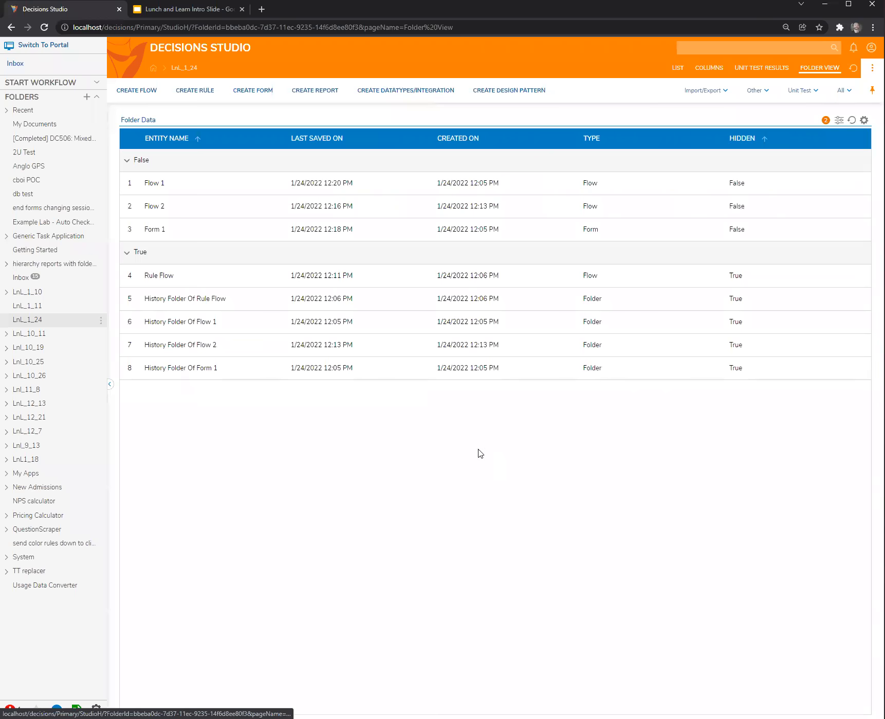
View the hidden Rule Flow's flow ID, examine both GUID portions of it, and return the folder to its List view.
click(200, 278)
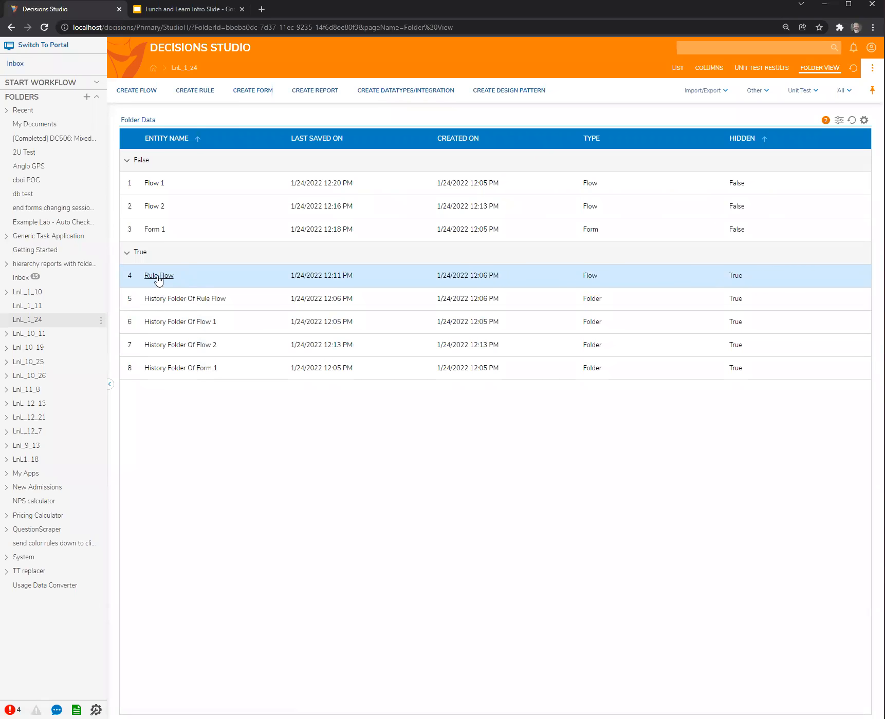
right_click(201, 280)
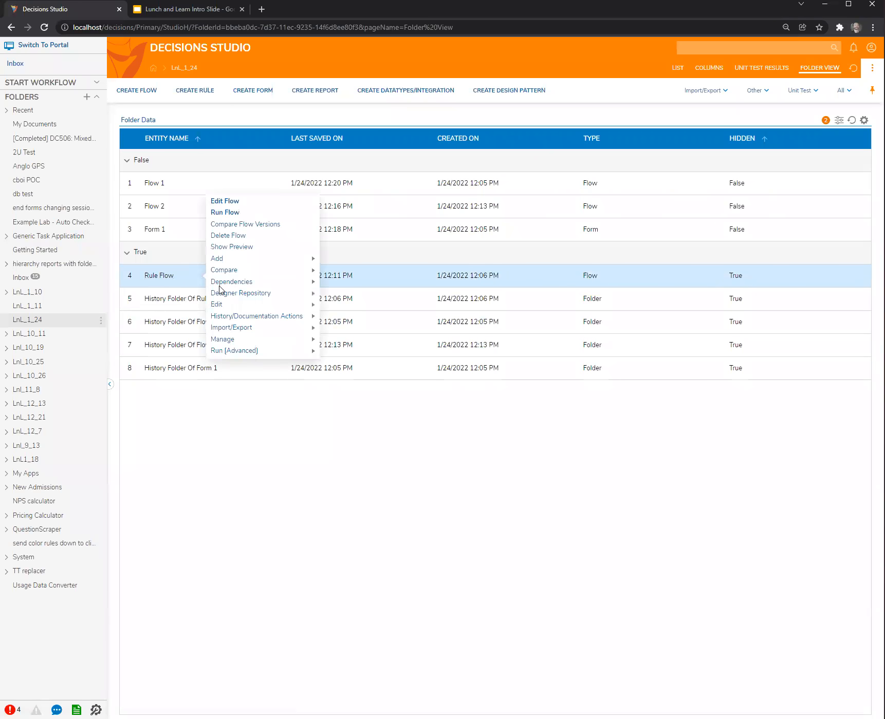
mouse_move(246, 339)
click(359, 375)
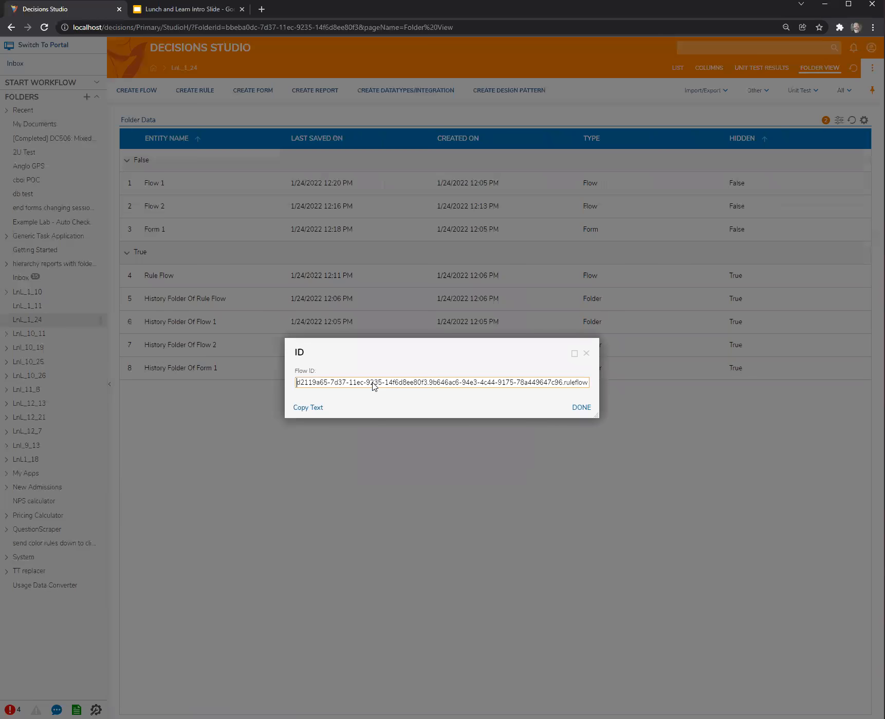
drag(596, 422, 678, 479)
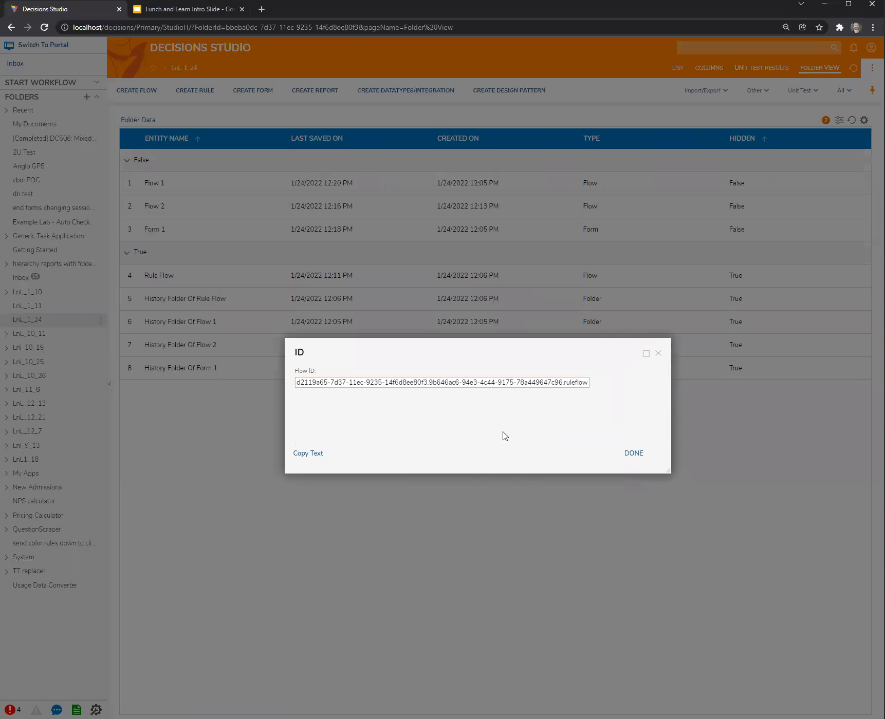
drag(391, 354, 231, 359)
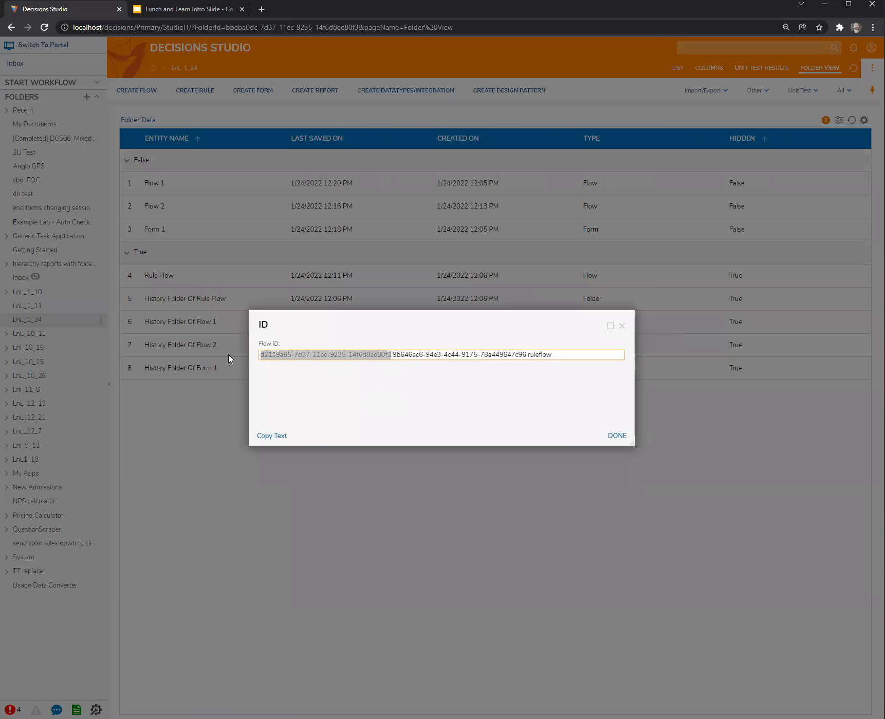
drag(394, 356, 530, 405)
click(553, 356)
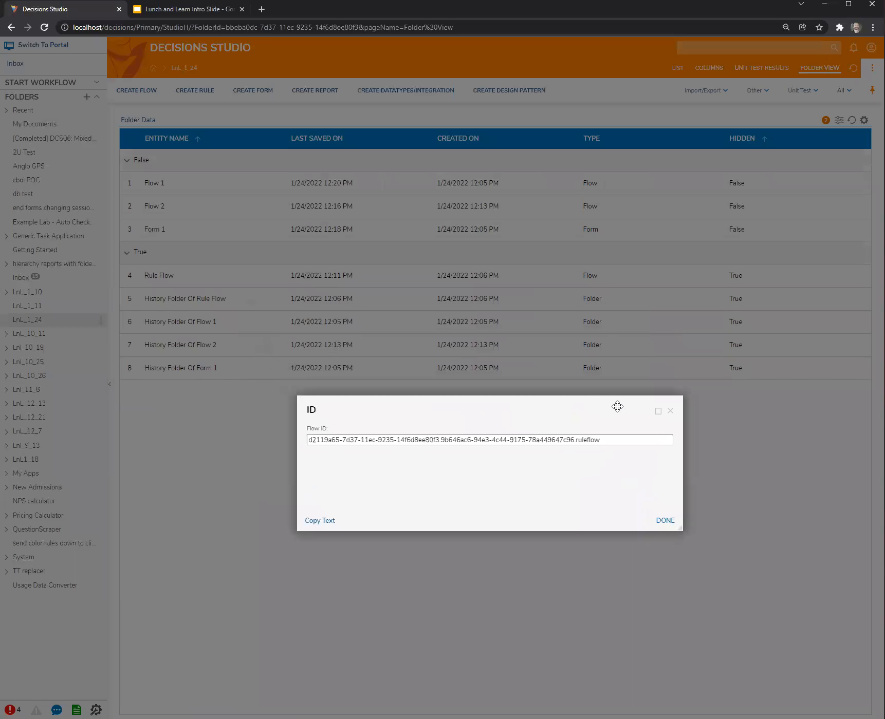
click(670, 411)
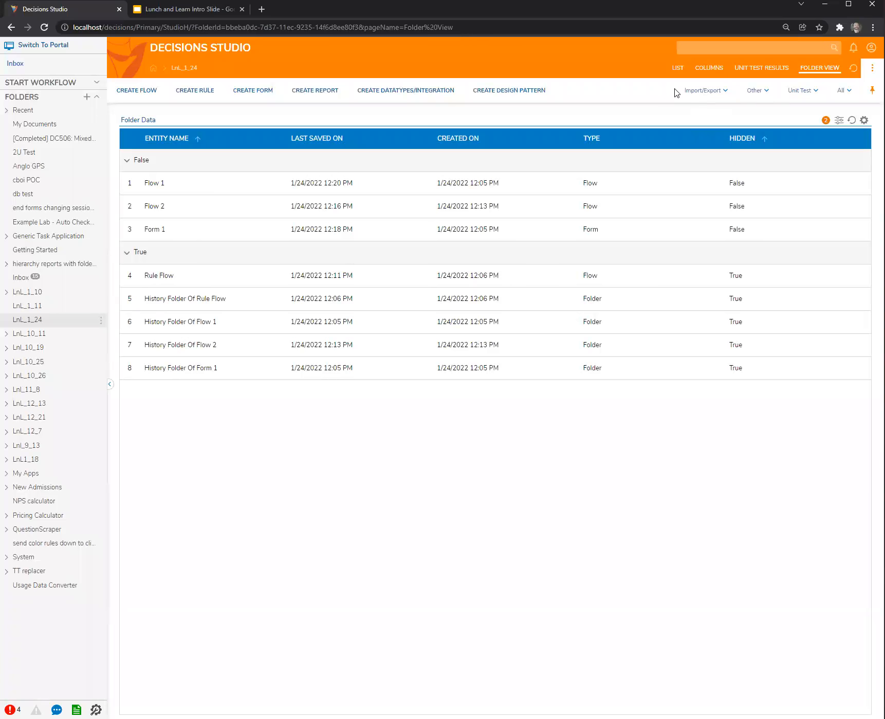
click(676, 70)
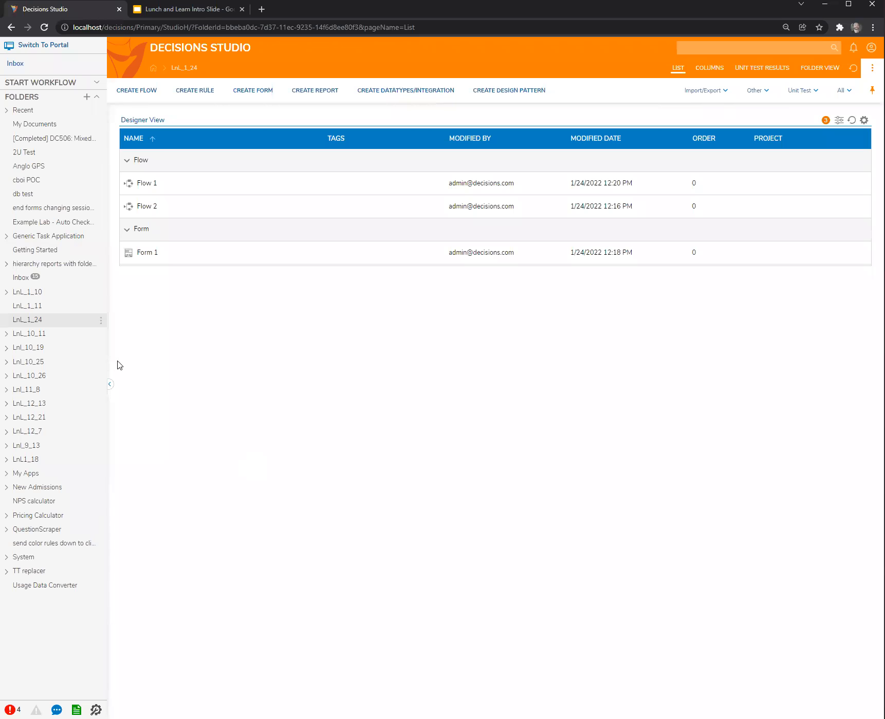
Create a designer project folder named DD list inside LnL_1_24.
click(55, 325)
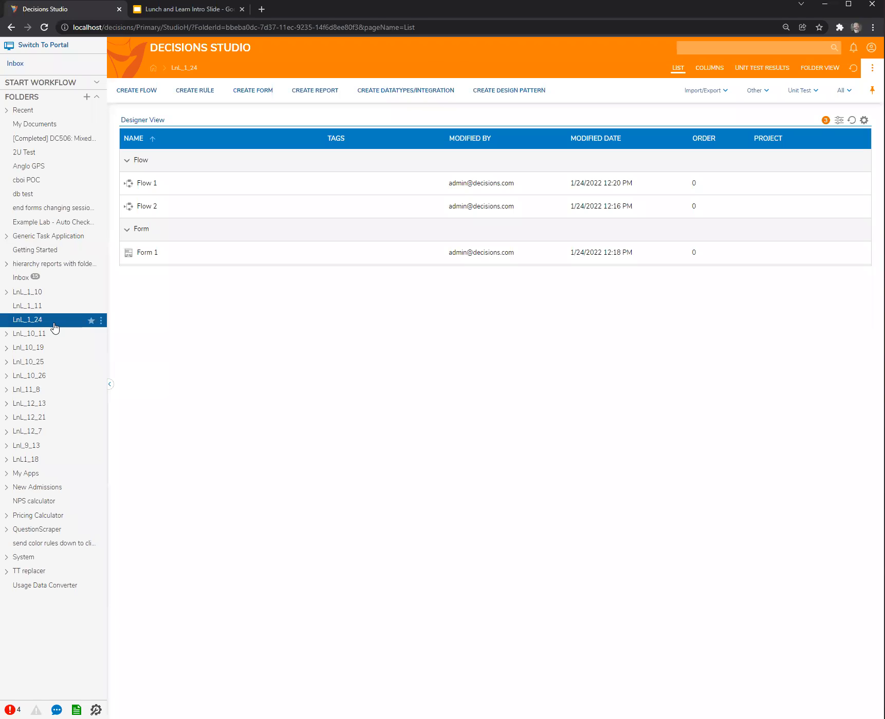
right_click(55, 324)
click(171, 303)
click(534, 399)
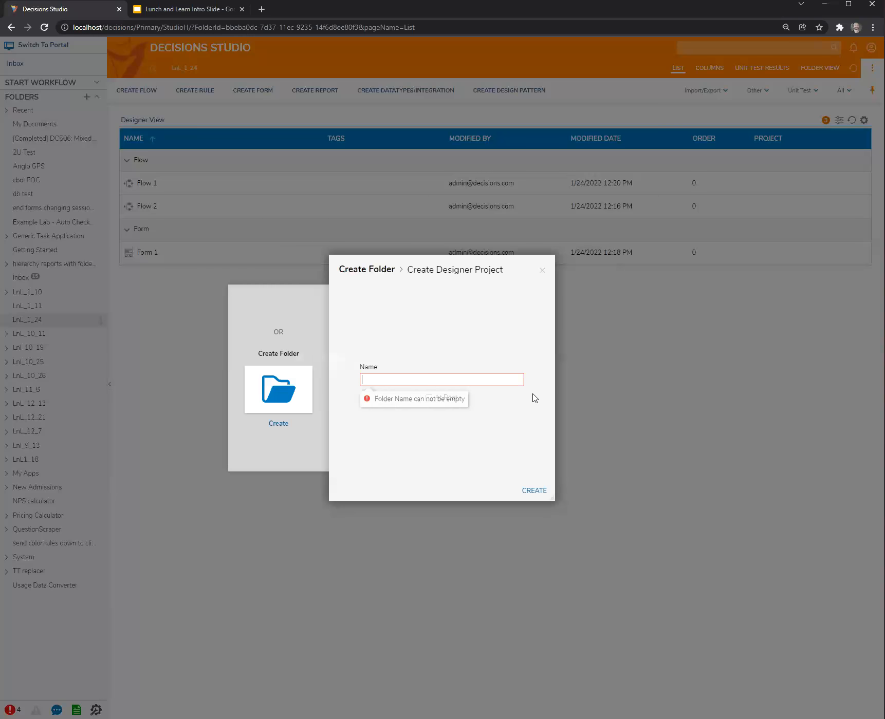
text(DD list)
click(537, 491)
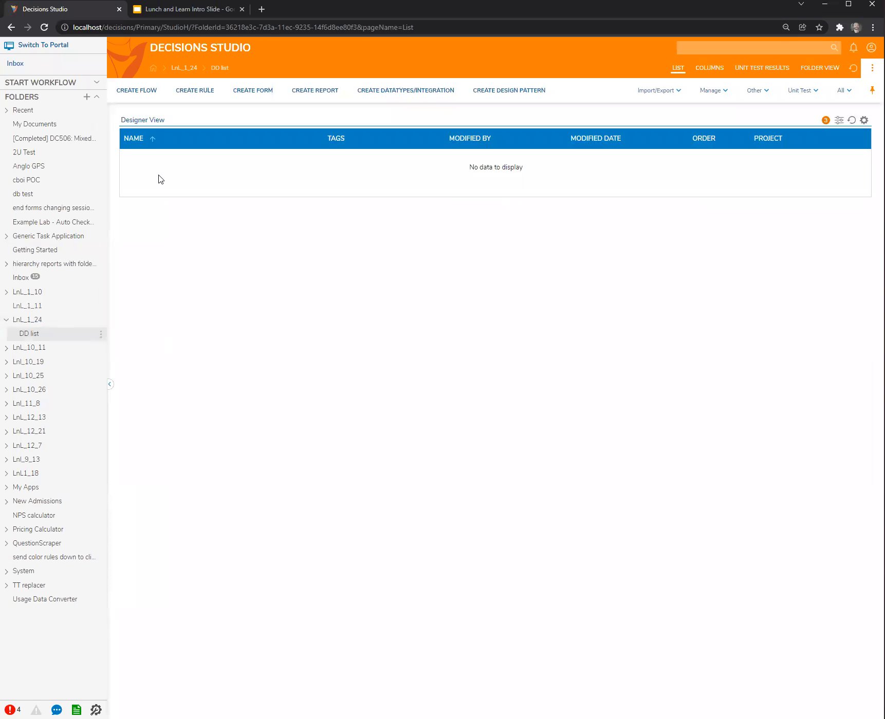
Create a new flow named Flow 1 in the DD list folder.
click(140, 91)
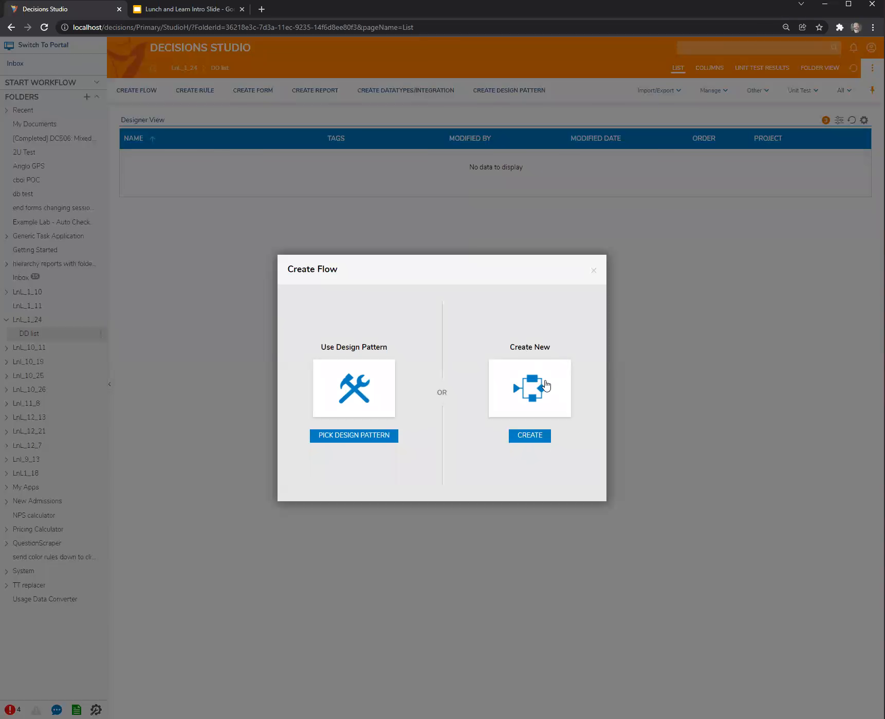
click(594, 270)
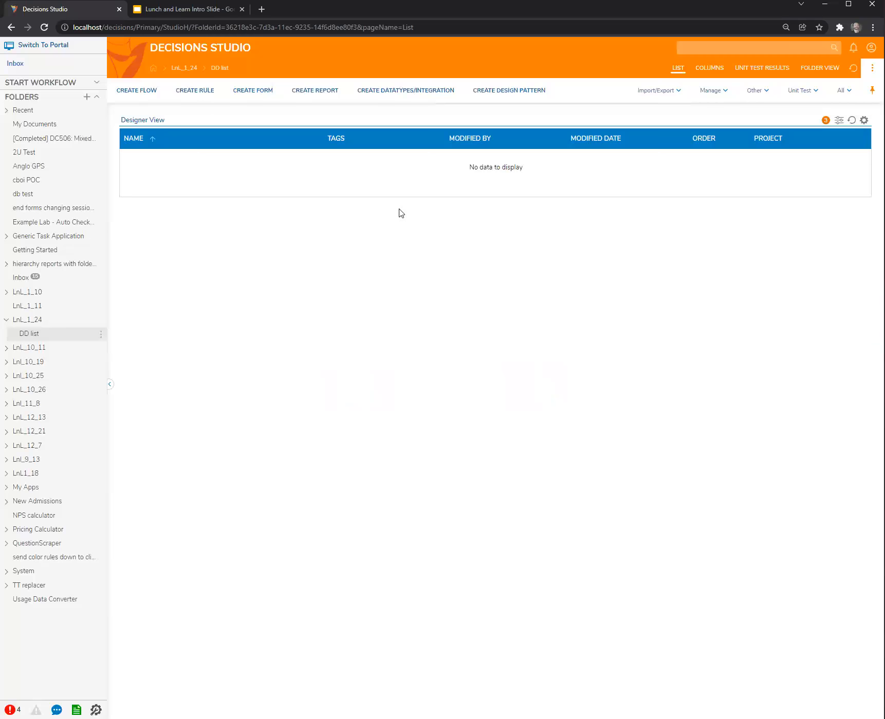
click(141, 92)
click(545, 399)
click(470, 358)
click(543, 420)
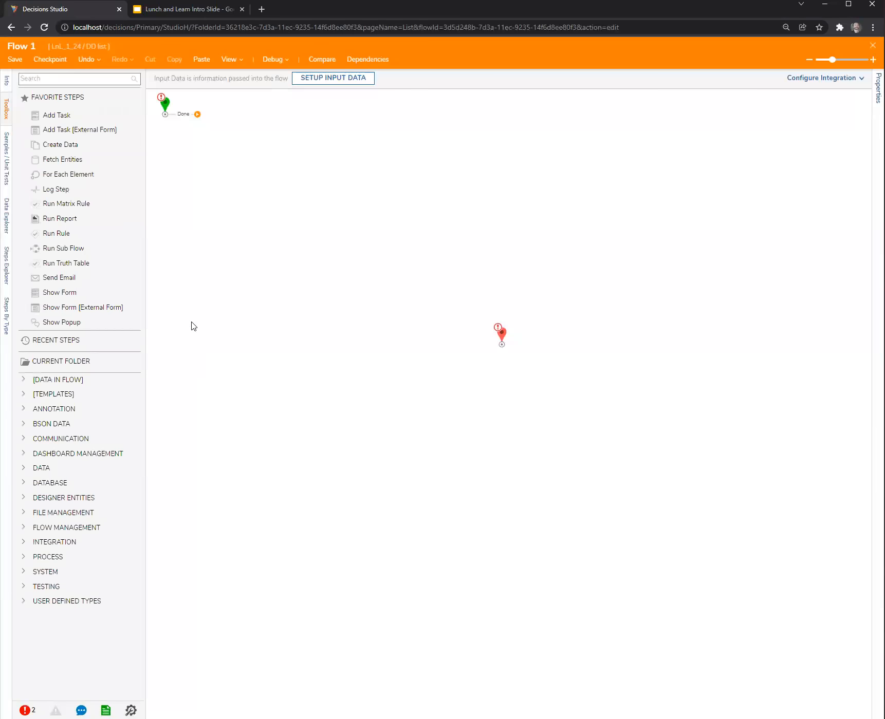
Add a Show Form step after the start of Flow 1 and create a new form named Form 1 for it.
drag(83, 295, 313, 201)
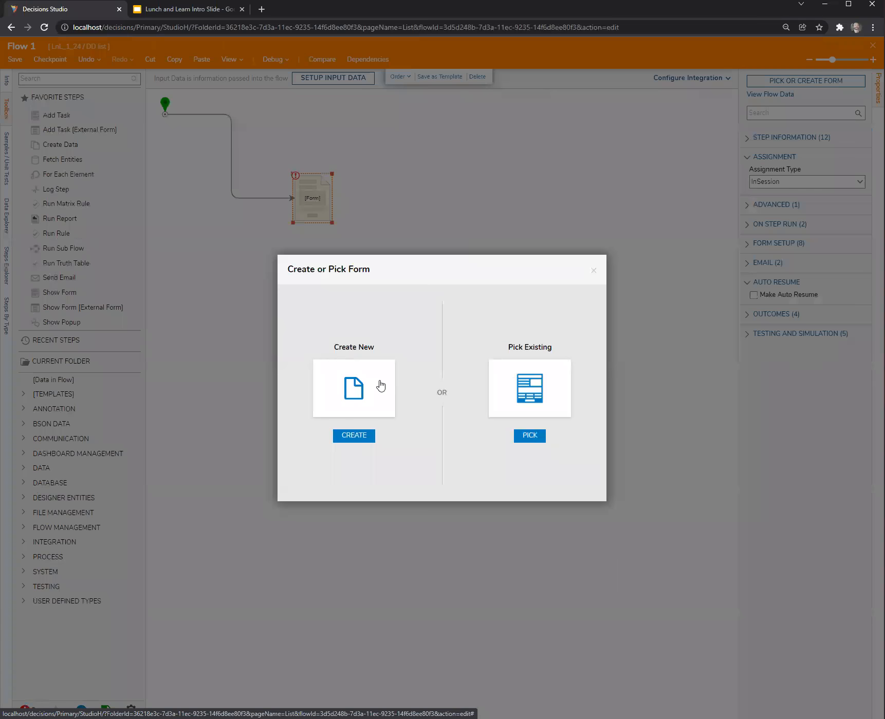
click(382, 385)
click(433, 264)
click(544, 421)
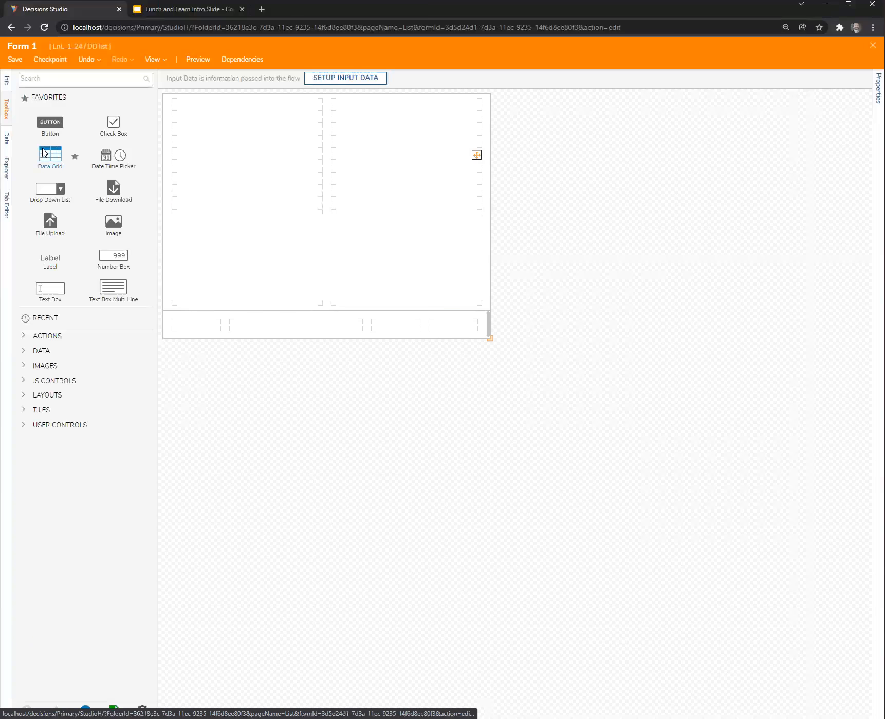
Add a button in the form's lower-right cell and a drop-down list with data name Primary near the top of the first column.
drag(54, 125, 436, 330)
drag(41, 192, 221, 116)
drag(266, 295, 266, 304)
text(Primary)
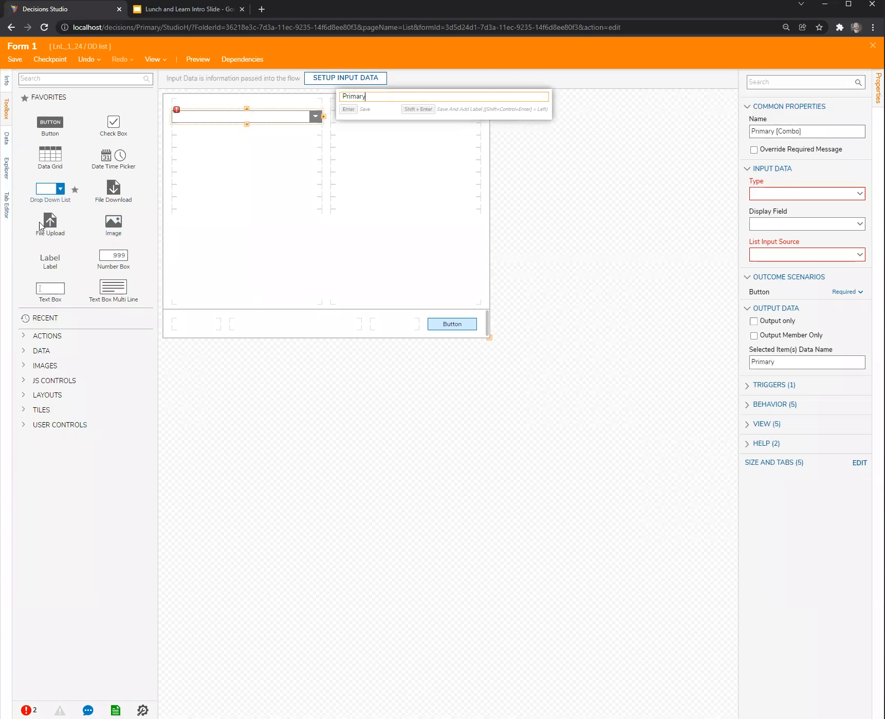
Add a second drop-down list beneath Primary in the first column and give it the data name Decondary.
drag(46, 190, 189, 167)
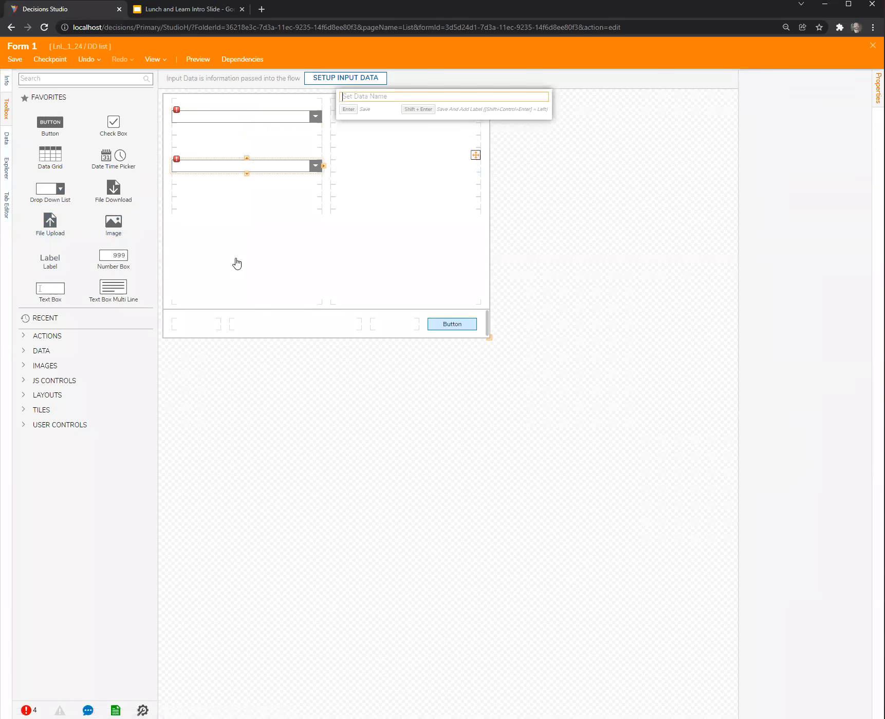
text(Decondary)
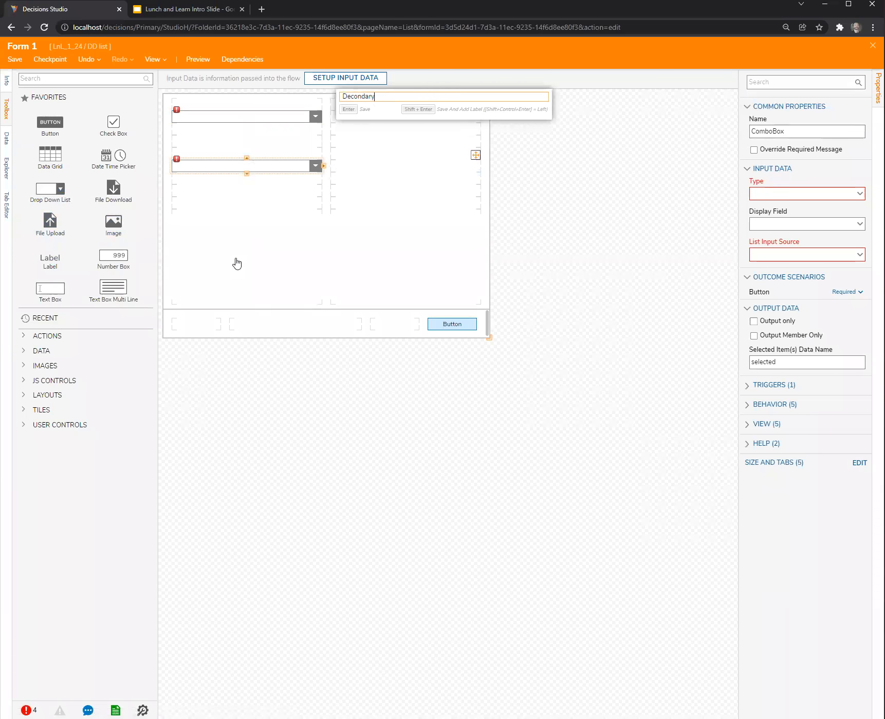
key(Return)
click(468, 192)
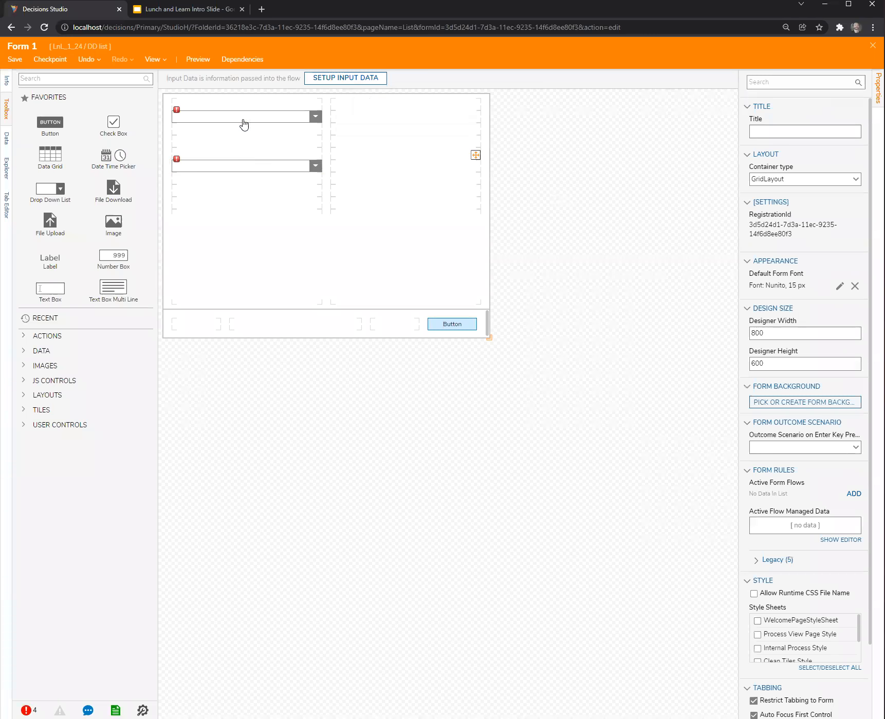
Configure the Primary drop-down with type String [Text], list input source DataName and list items data name PrimaryDDL.
click(244, 125)
click(857, 195)
click(798, 293)
click(859, 223)
click(791, 250)
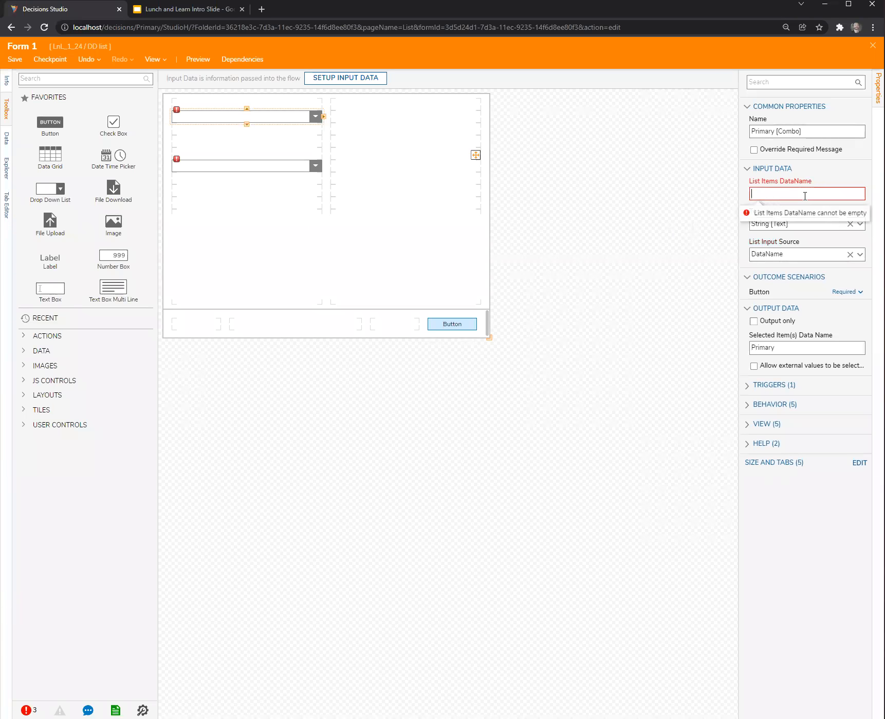
click(805, 195)
text(PrimaryDDL)
Configure the Decondary drop-down with type String [Text], list input source DataName and list items data name SecodnaryDDL.
click(260, 167)
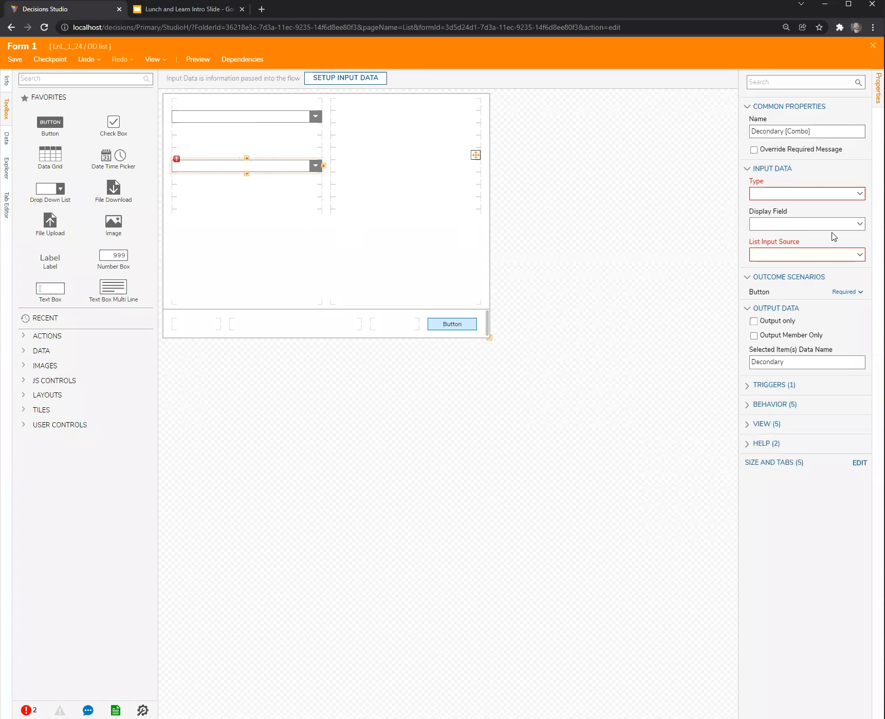
click(859, 194)
click(790, 282)
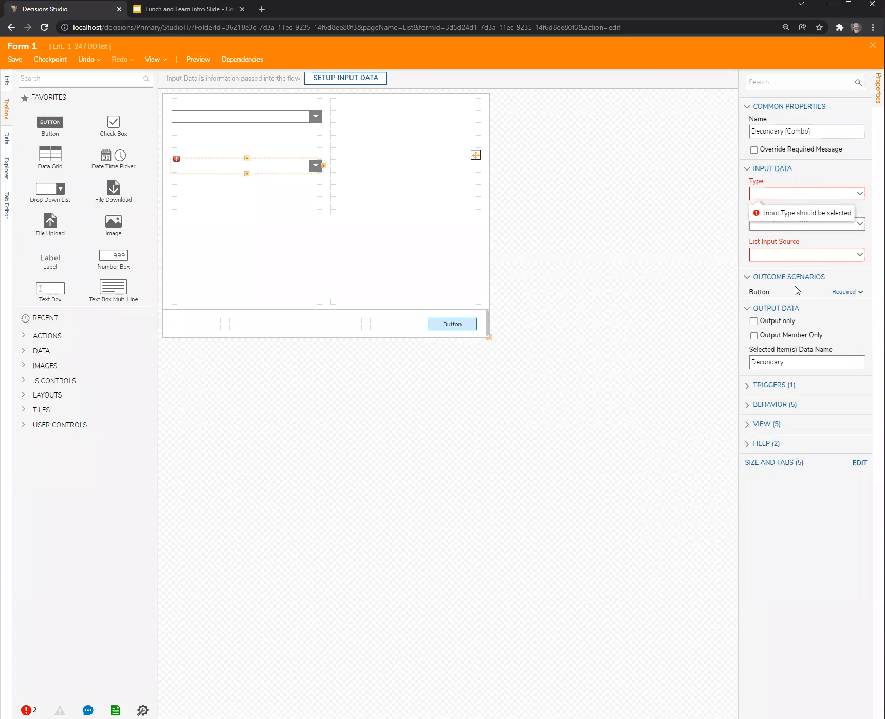
click(859, 224)
click(815, 246)
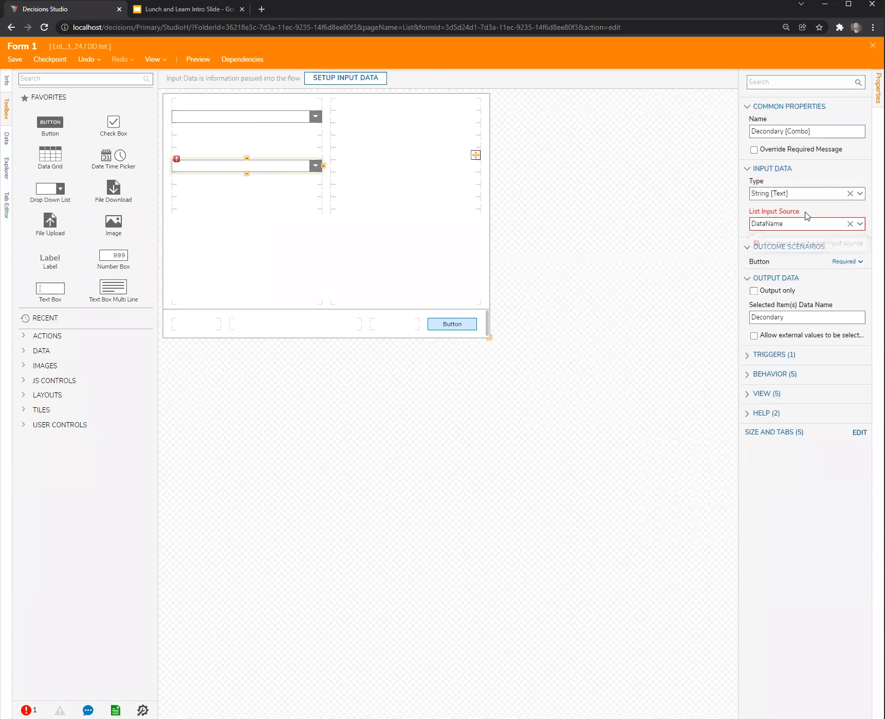
click(793, 194)
text(Secodnary)
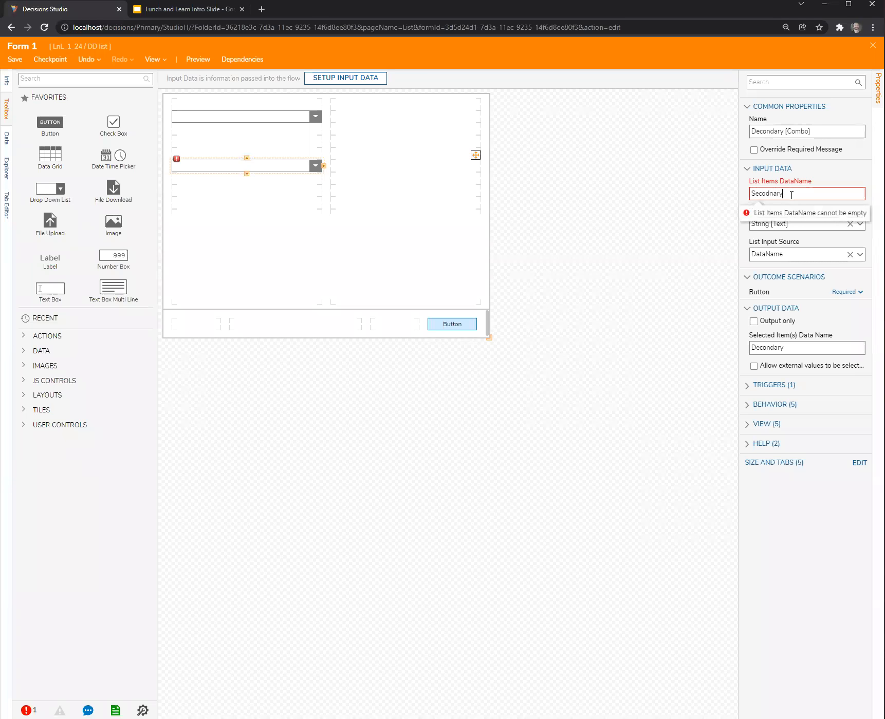
text(DL)
click(536, 251)
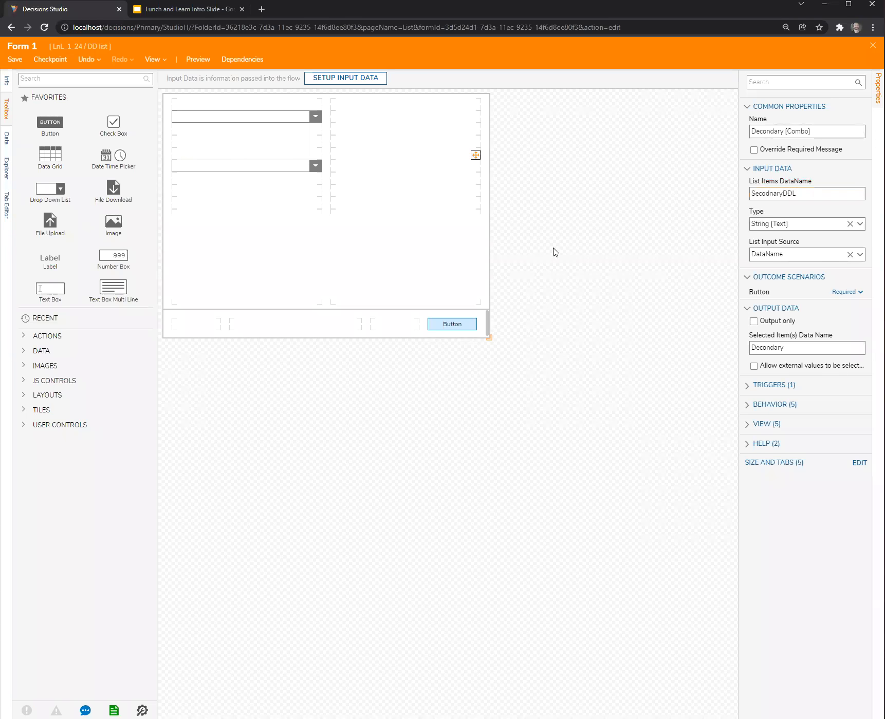
Save Form 1 without notes and widen the area showing its properties.
click(15, 60)
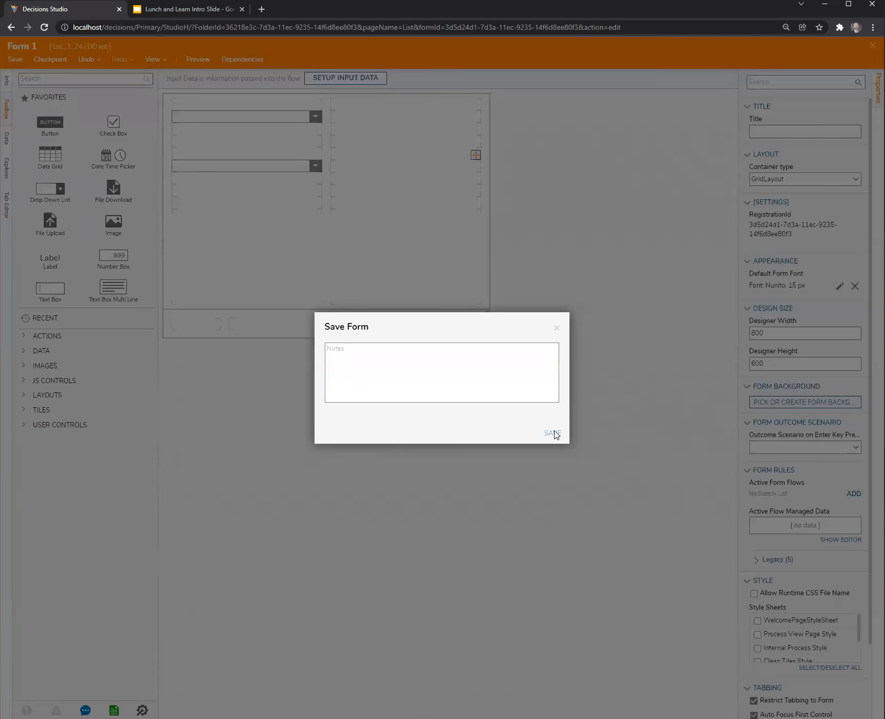
click(553, 432)
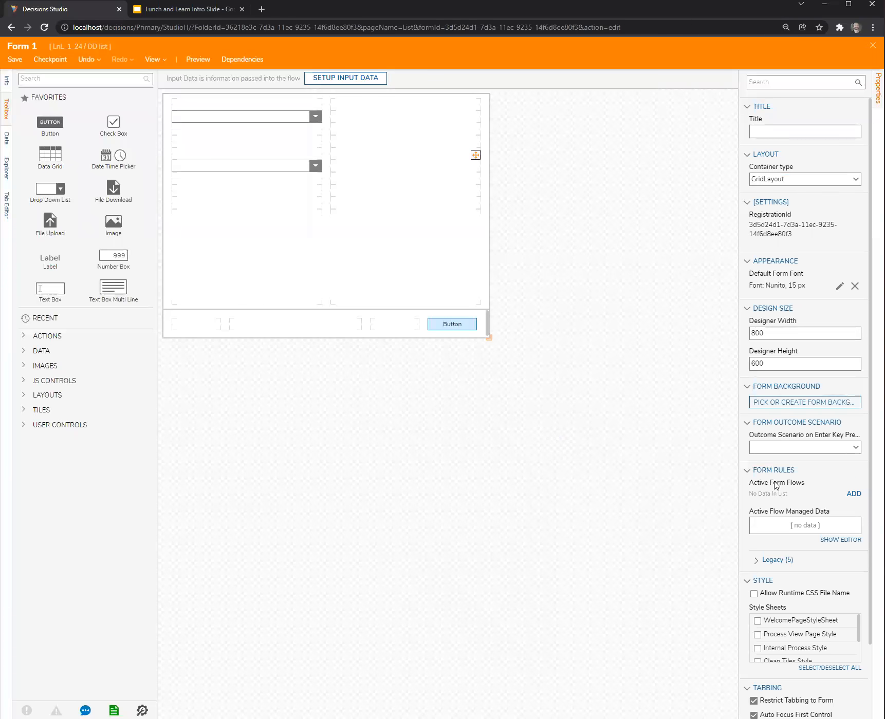
drag(738, 485, 681, 492)
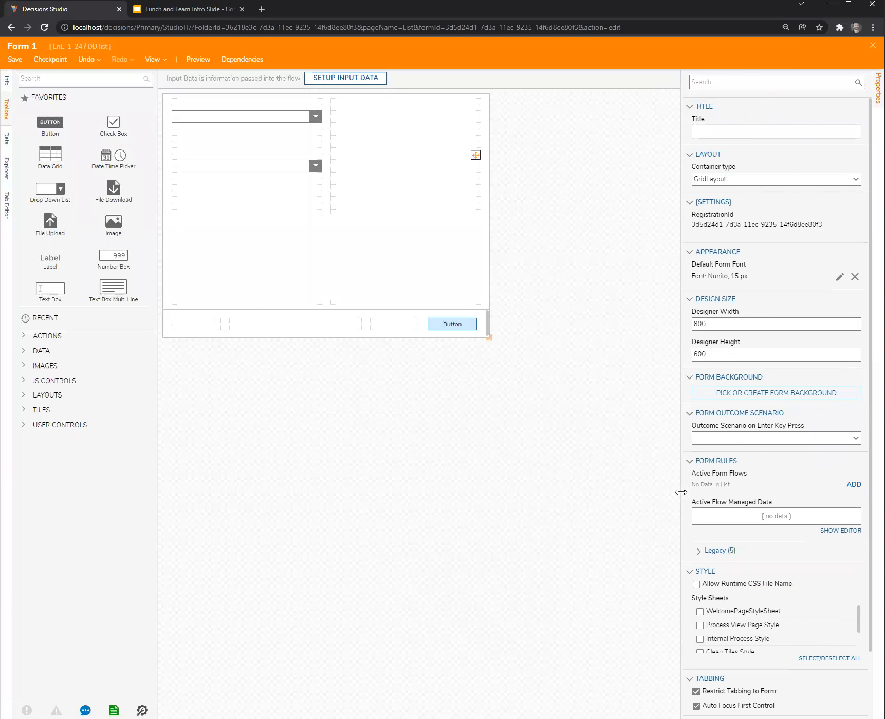
Add a legacy data flow rule to the form and name it Set Secondary Selected Item.
click(702, 550)
scroll(749, 573, down, 1)
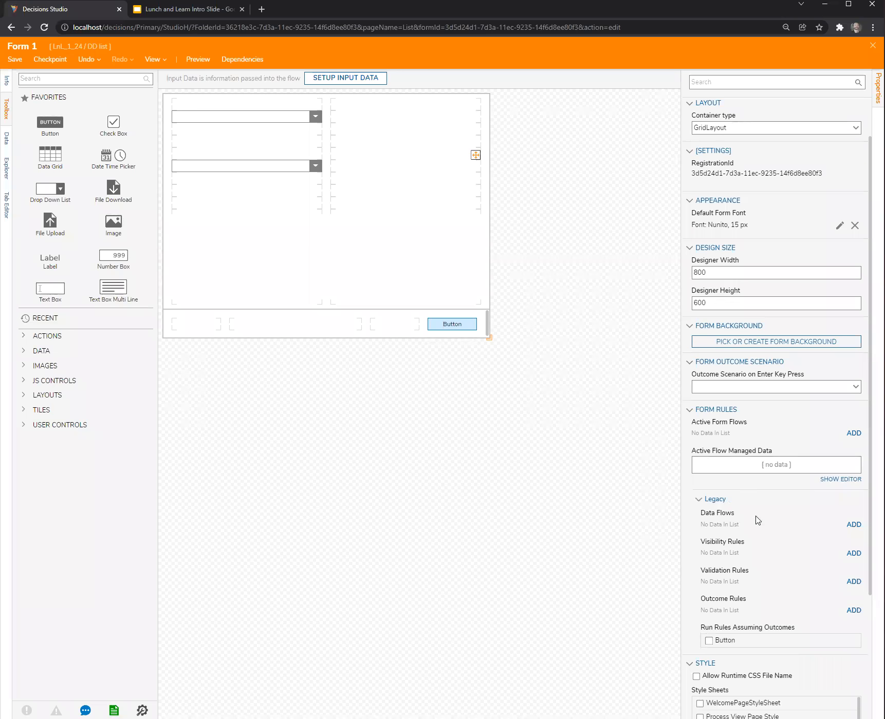
scroll(765, 520, down, 1)
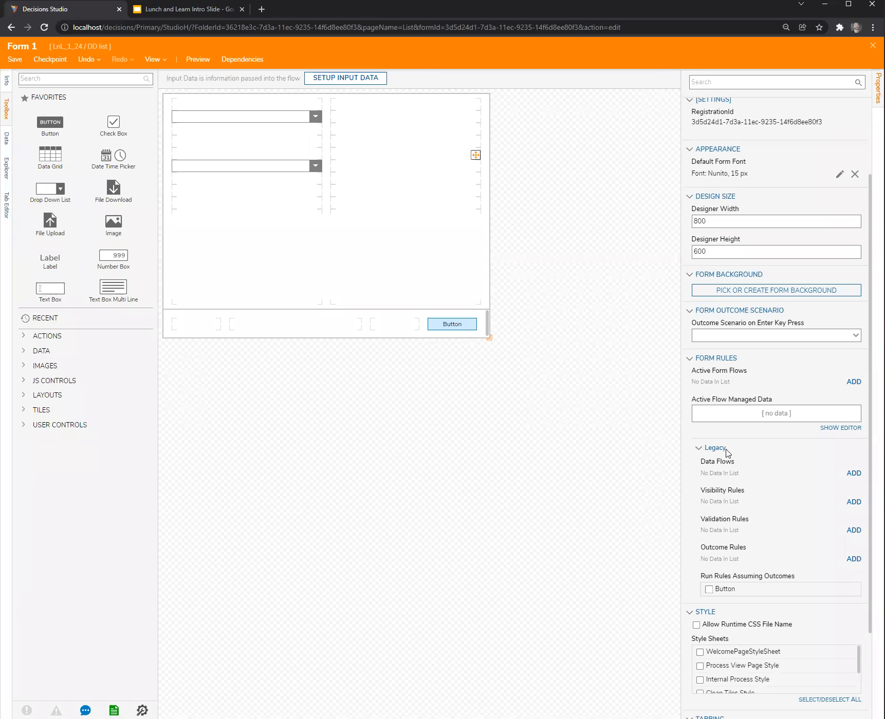
click(853, 473)
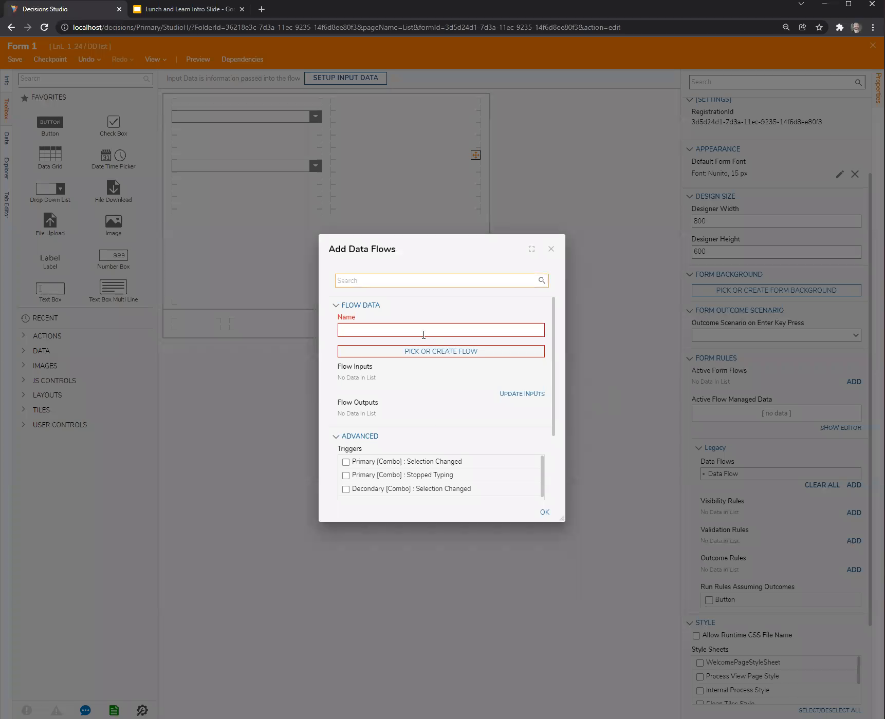
text(Set )
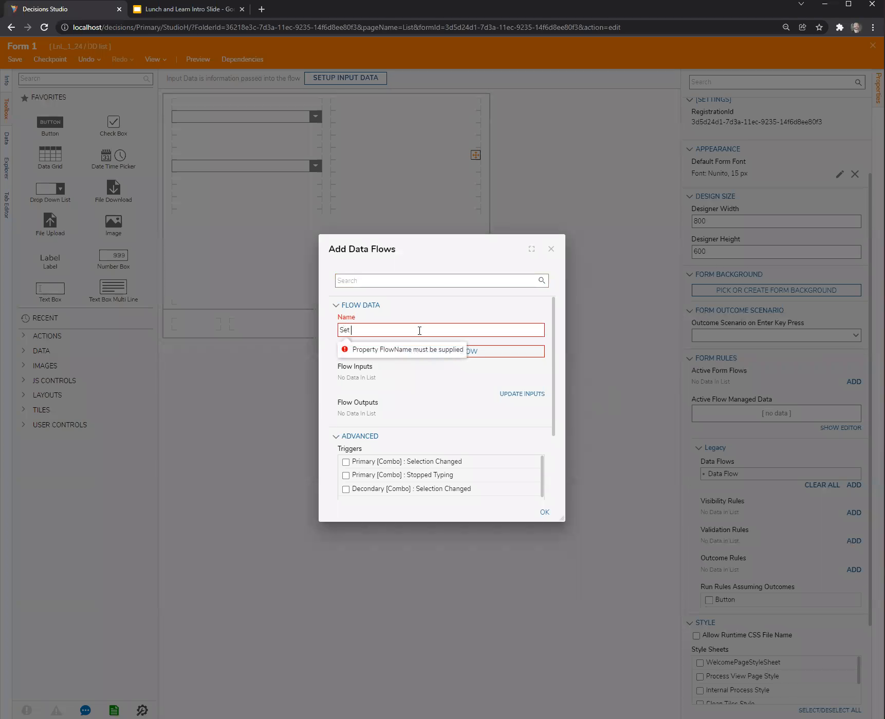
text(D)
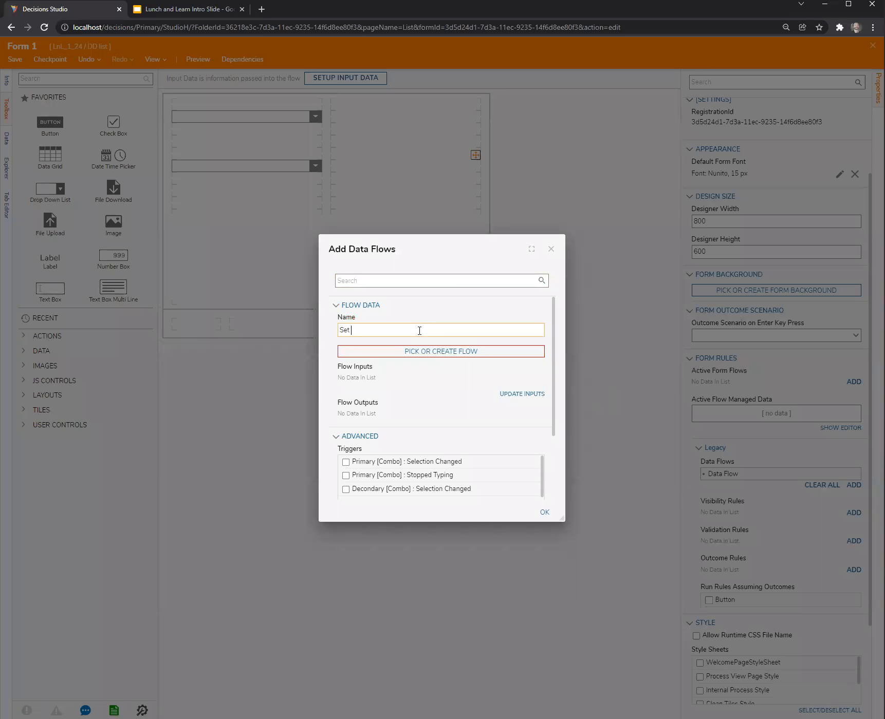
text(Secondary Selected Item)
Create a new Form Data Flow for the rule, keeping the default name Form Data Flow 1.
click(455, 354)
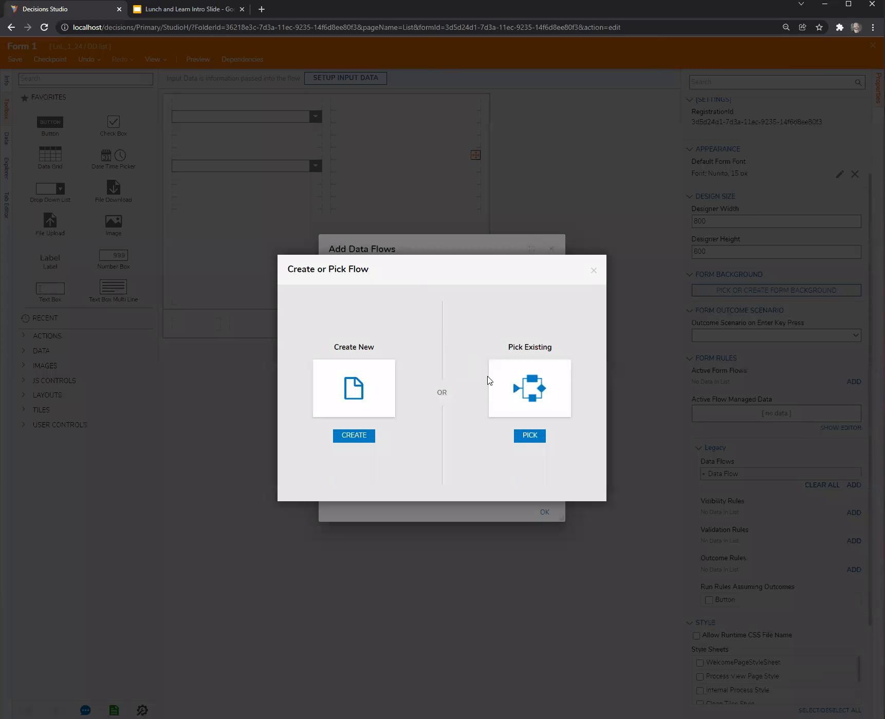
click(362, 386)
click(352, 276)
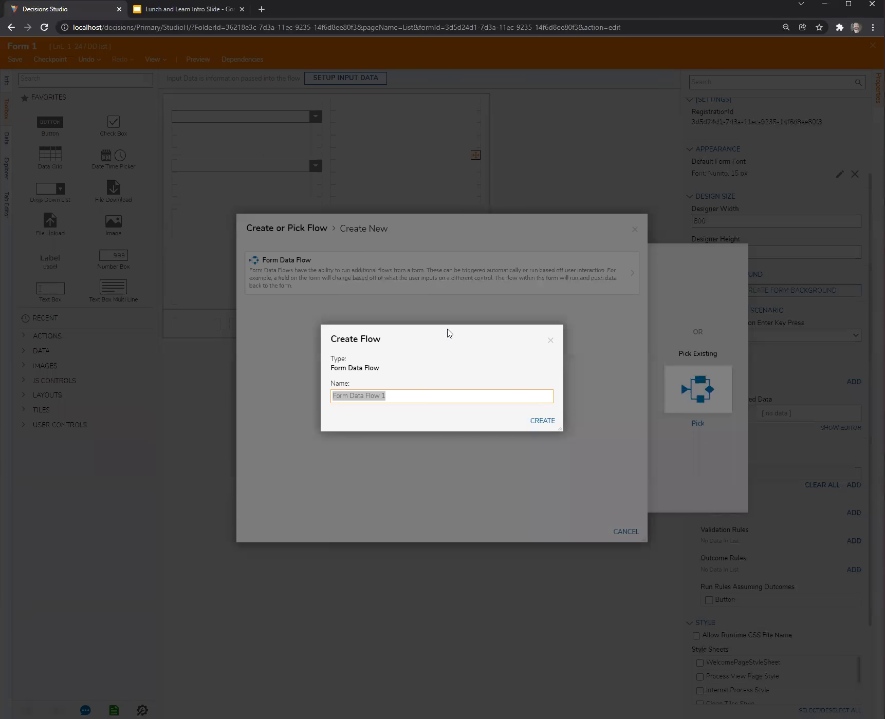
click(541, 420)
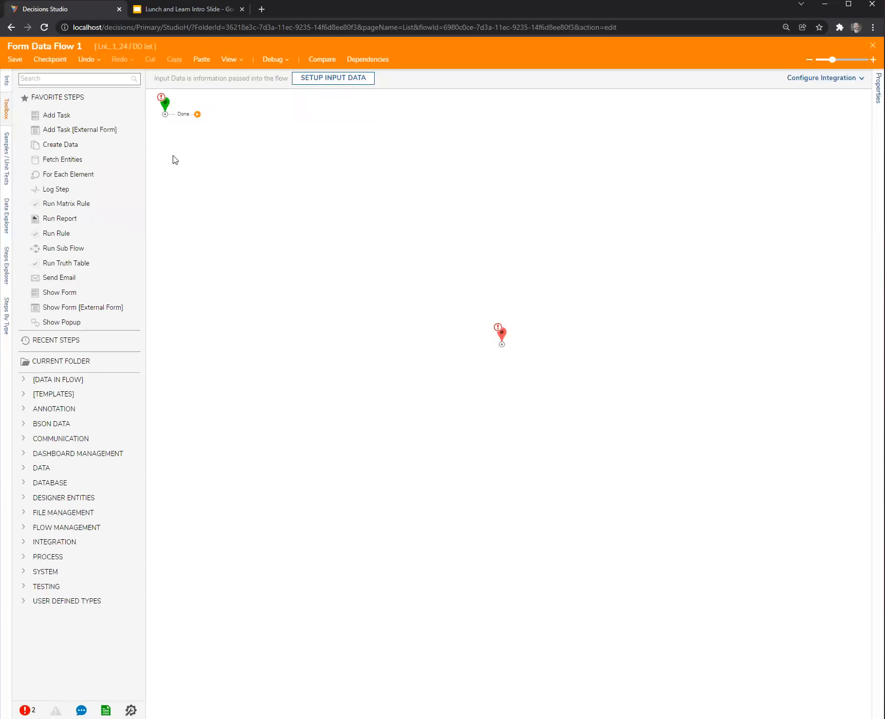
Give the flow's start step a String [Text] input named PrimarySelectedItem and save the flow inputs.
click(165, 106)
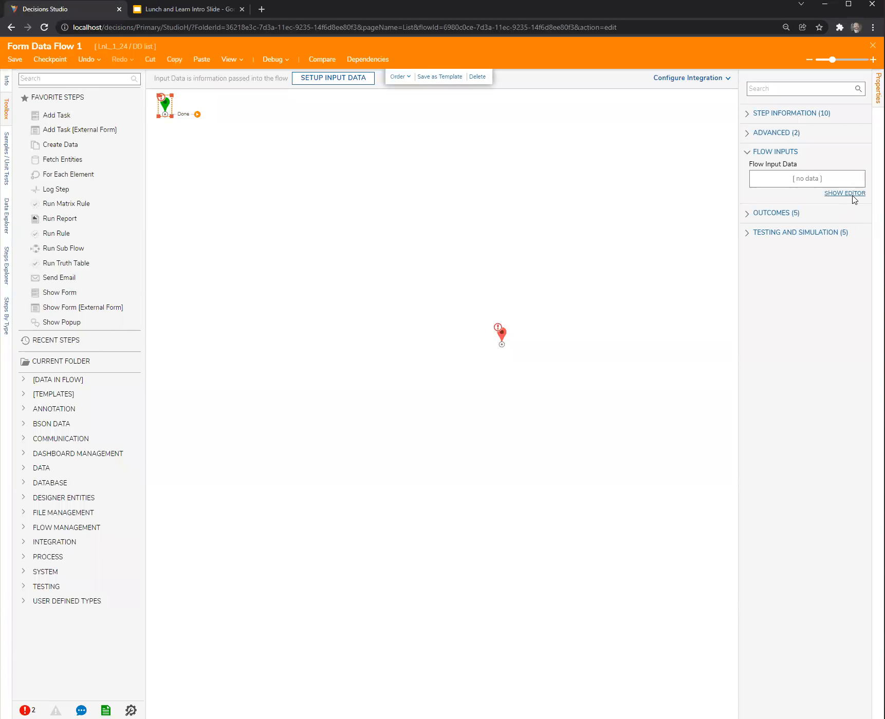
click(851, 193)
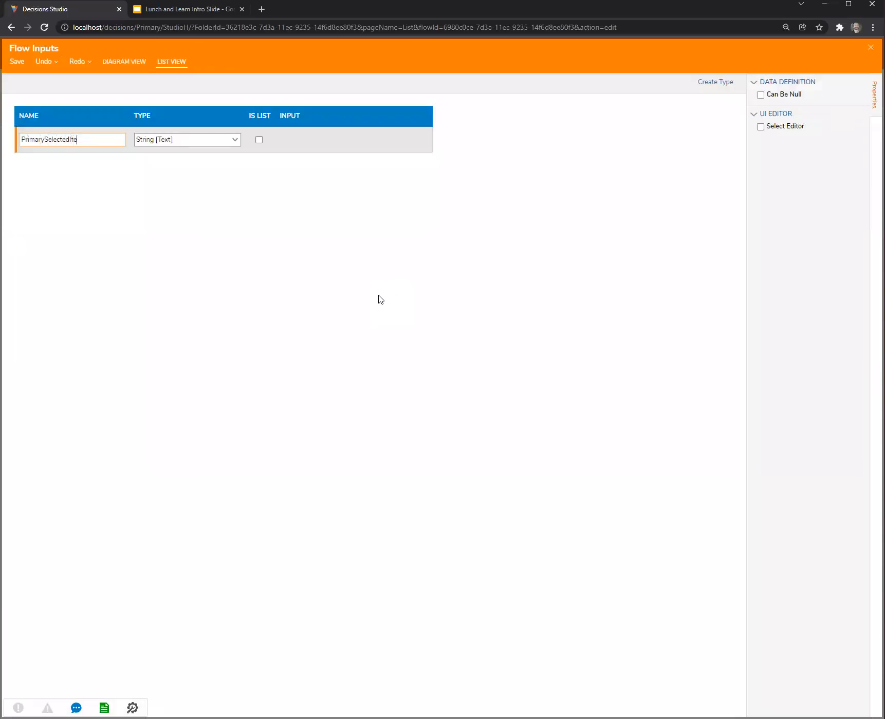
click(871, 47)
click(541, 403)
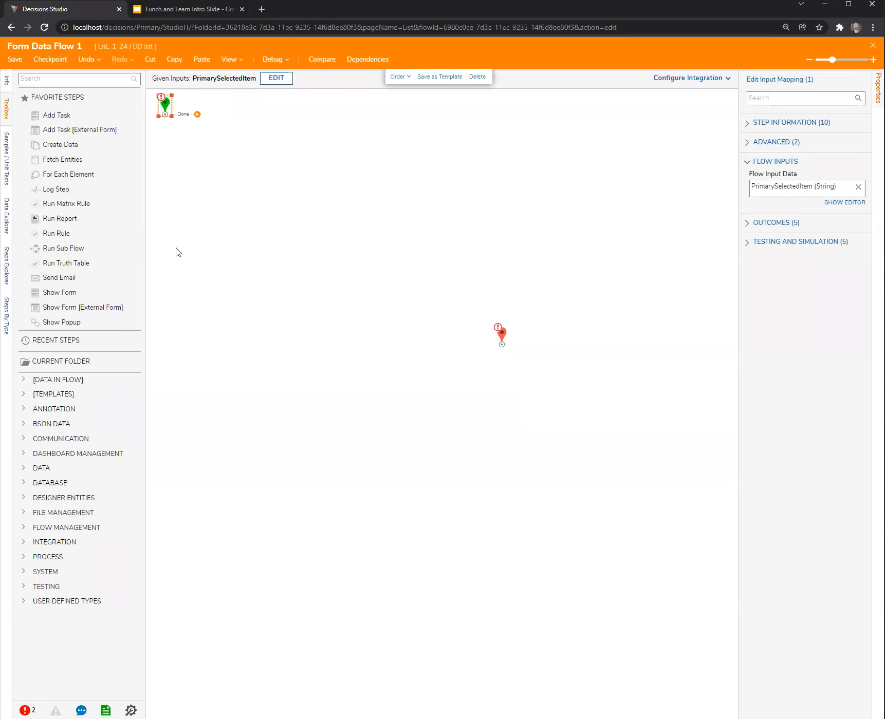
Add a Run Truth Table step connected from the start step and create a new Truth Table for it with the default name.
drag(123, 263, 291, 178)
drag(198, 120, 261, 181)
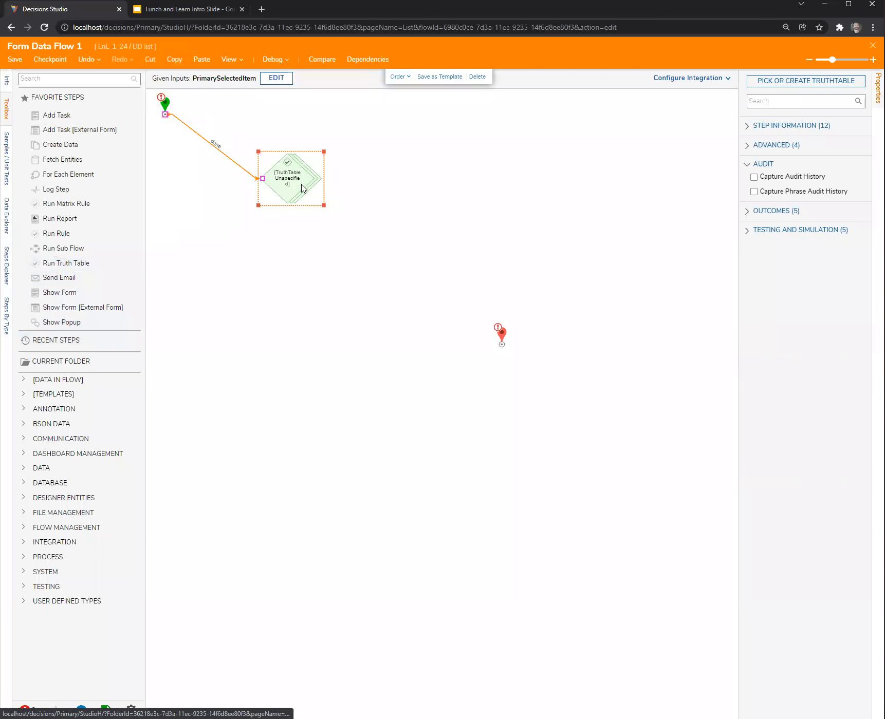
click(826, 82)
click(354, 390)
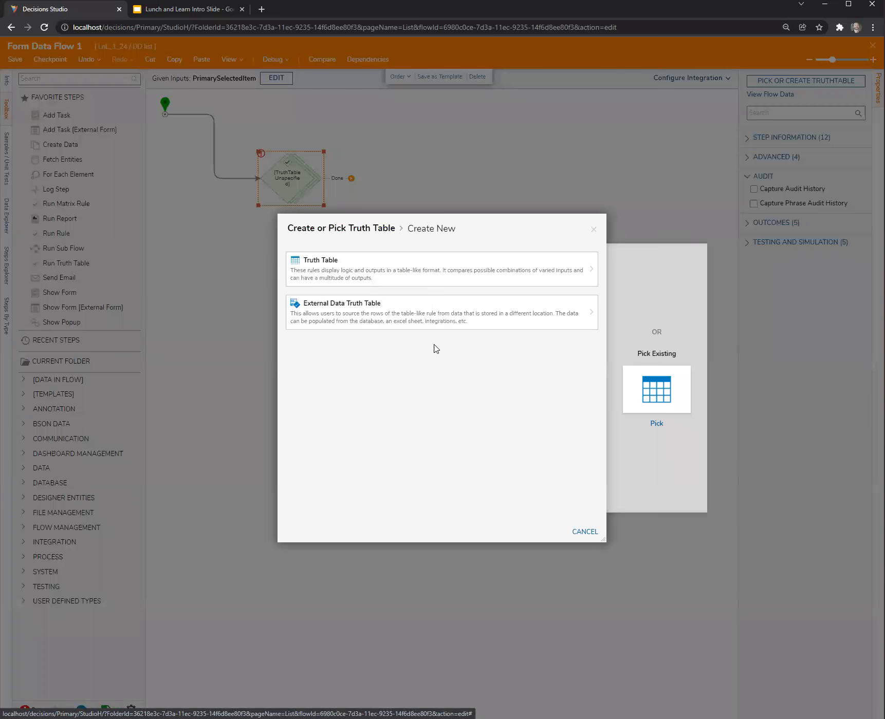
click(414, 270)
click(538, 424)
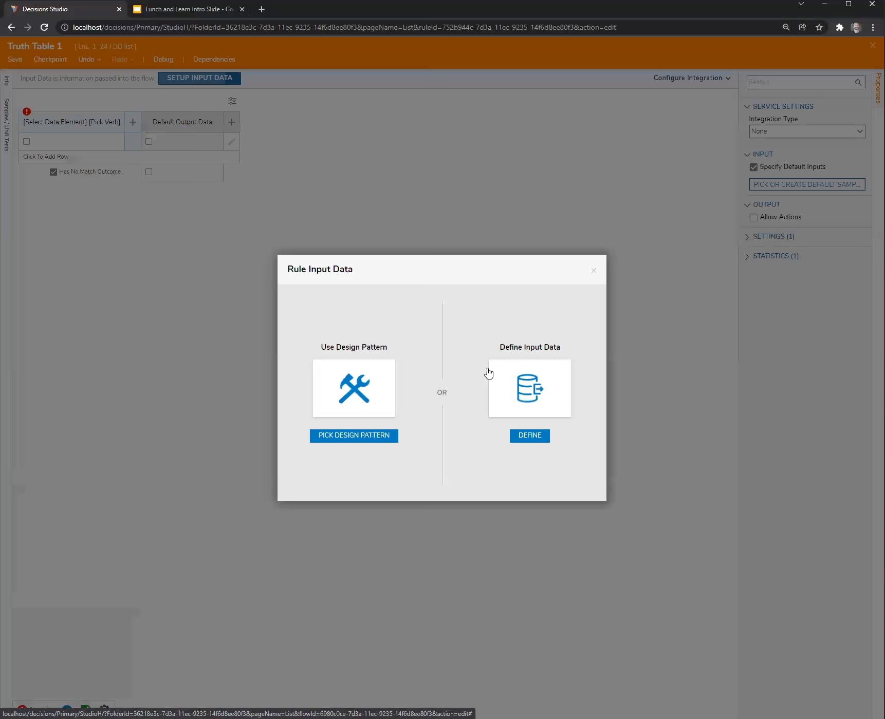
Define a String [Text] input named SelectedPrimaryString for the truth table and save the input data.
click(187, 79)
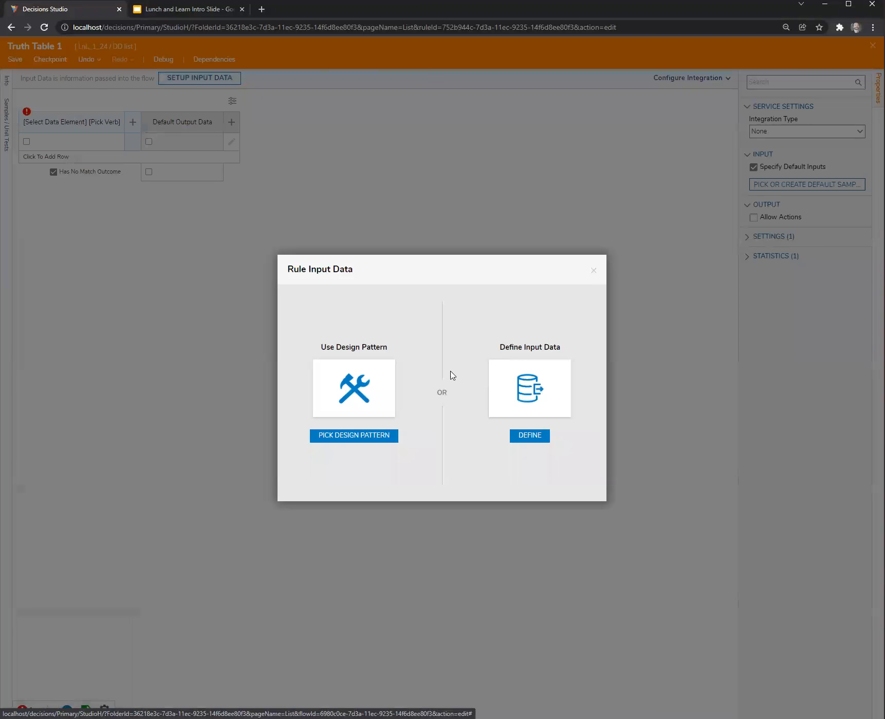
click(534, 393)
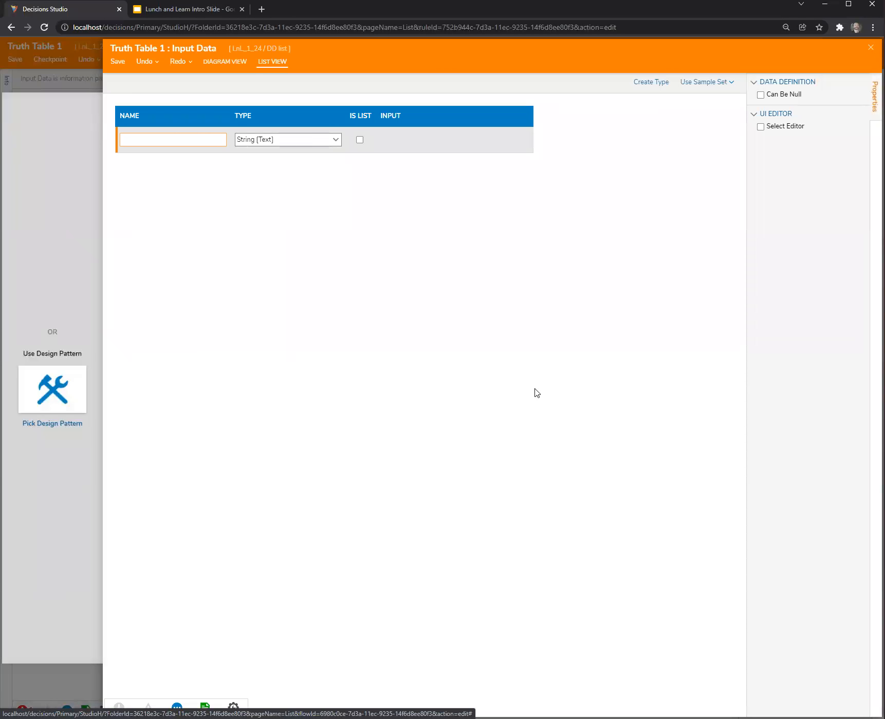
key(Tab)
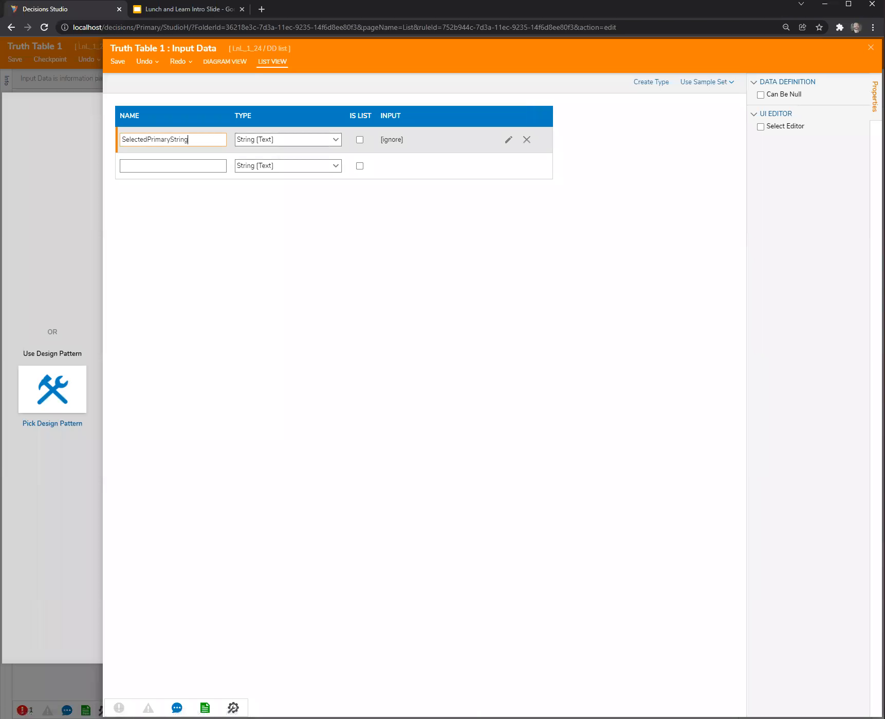
key(Escape)
click(543, 404)
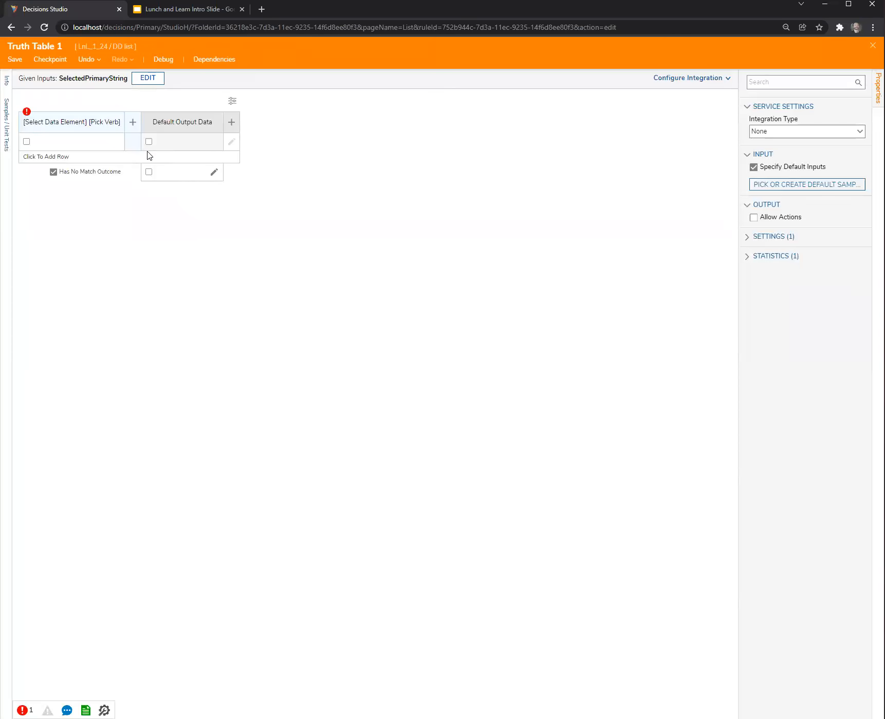
Set the truth table's condition column to compare SelectedPrimaryString with the Equals rule.
click(64, 123)
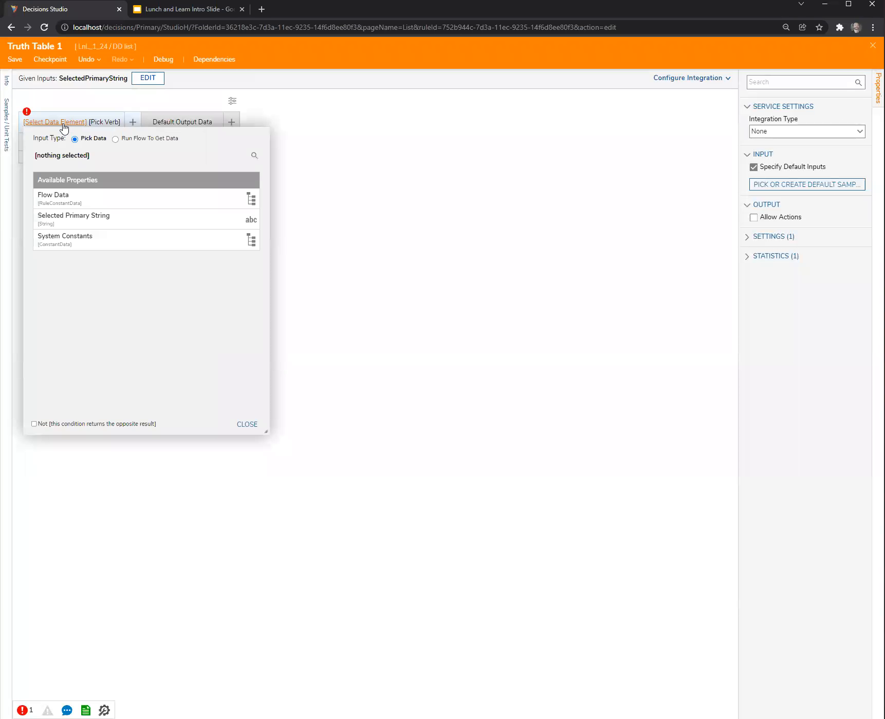
click(66, 219)
click(247, 425)
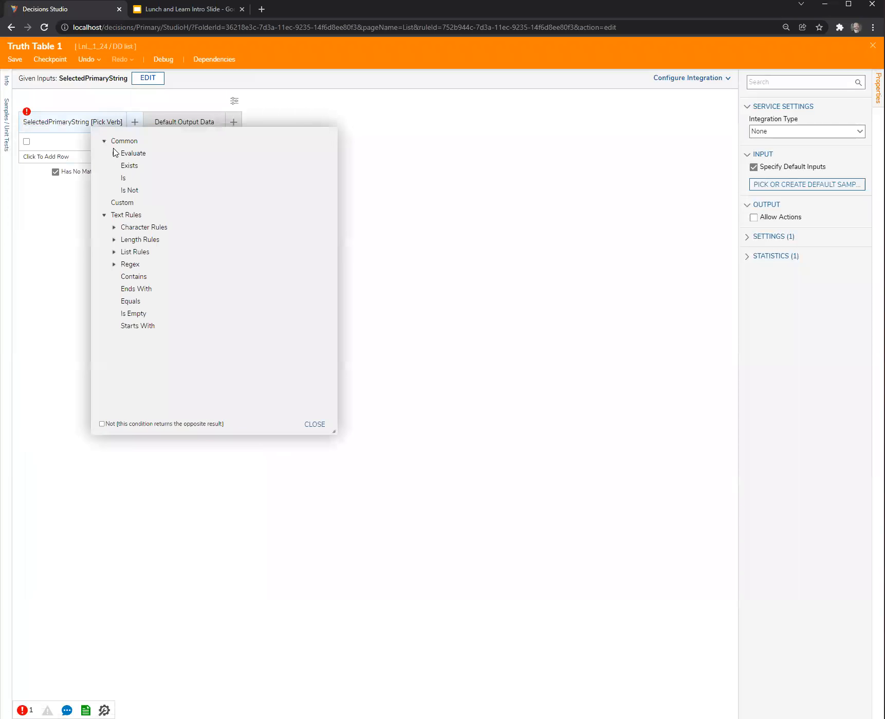
click(124, 303)
click(314, 424)
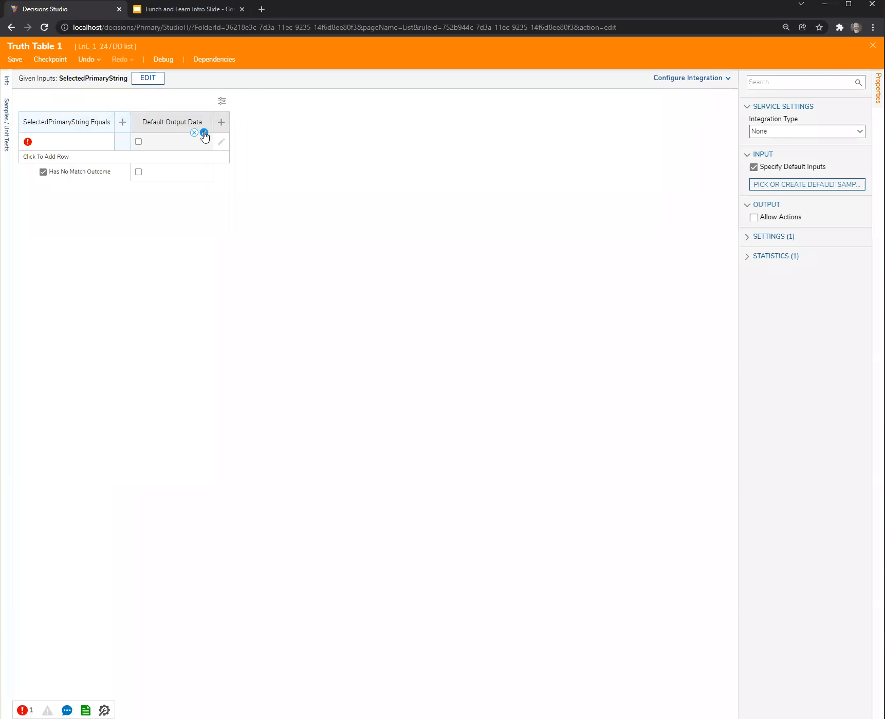
Change the type of the Default Output Data column to String.
click(203, 132)
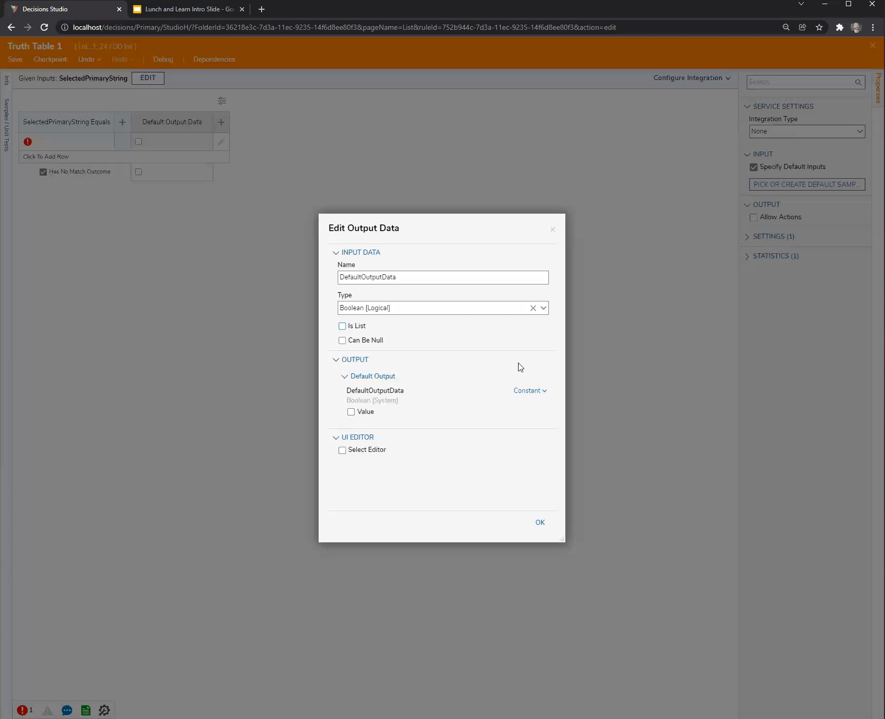
click(543, 308)
click(389, 405)
click(540, 523)
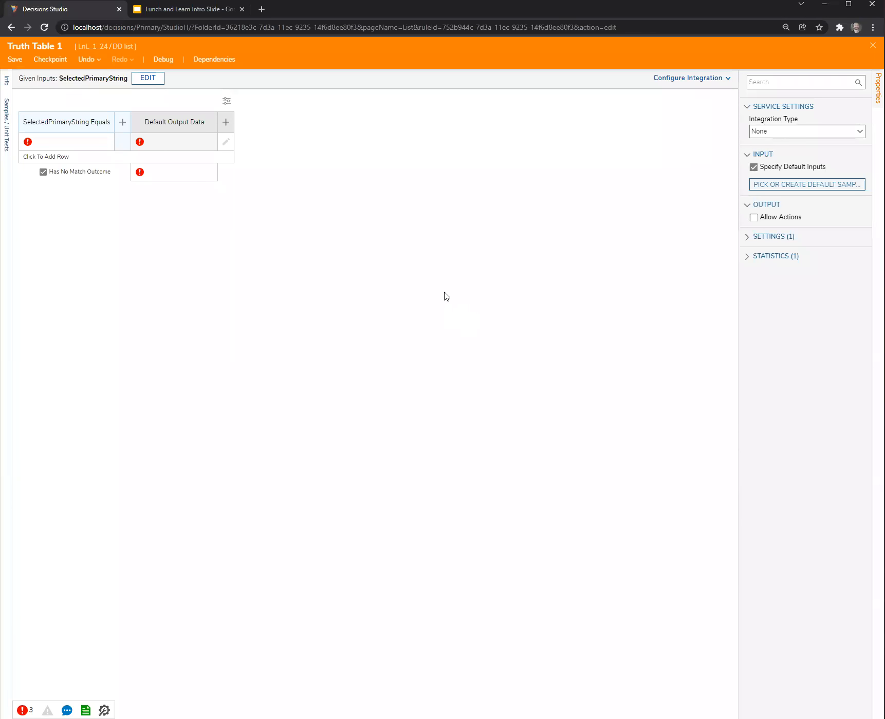
Fill the condition column with A, B and C, adding two rows to the truth table.
click(61, 147)
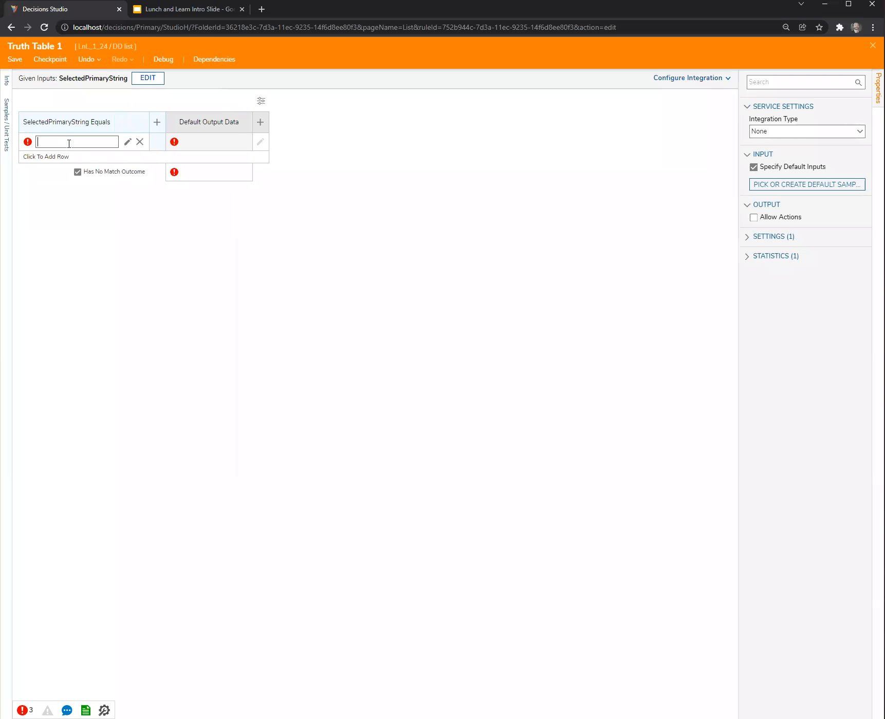
click(155, 397)
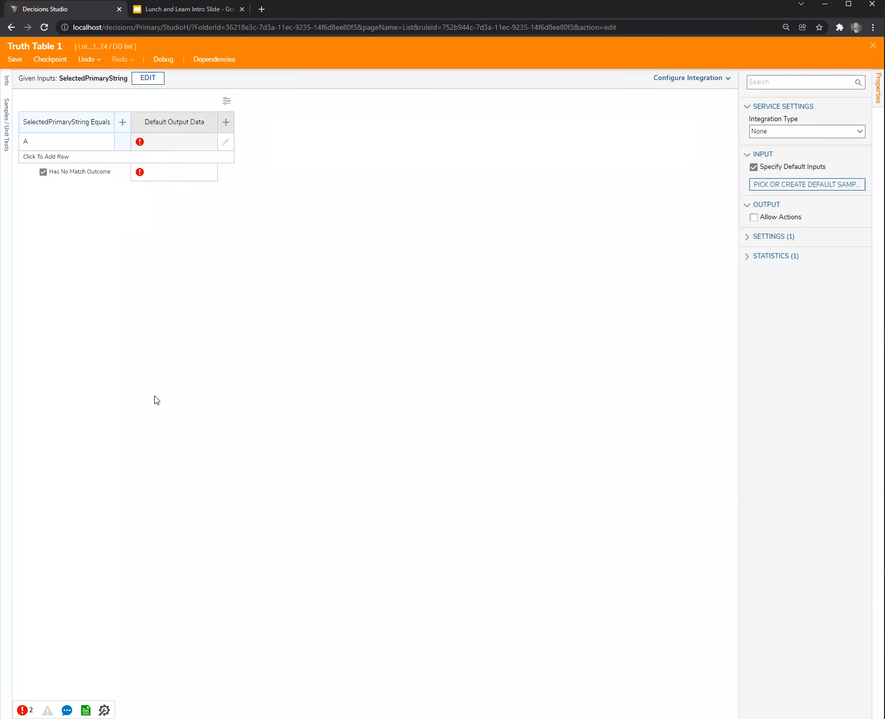
click(46, 157)
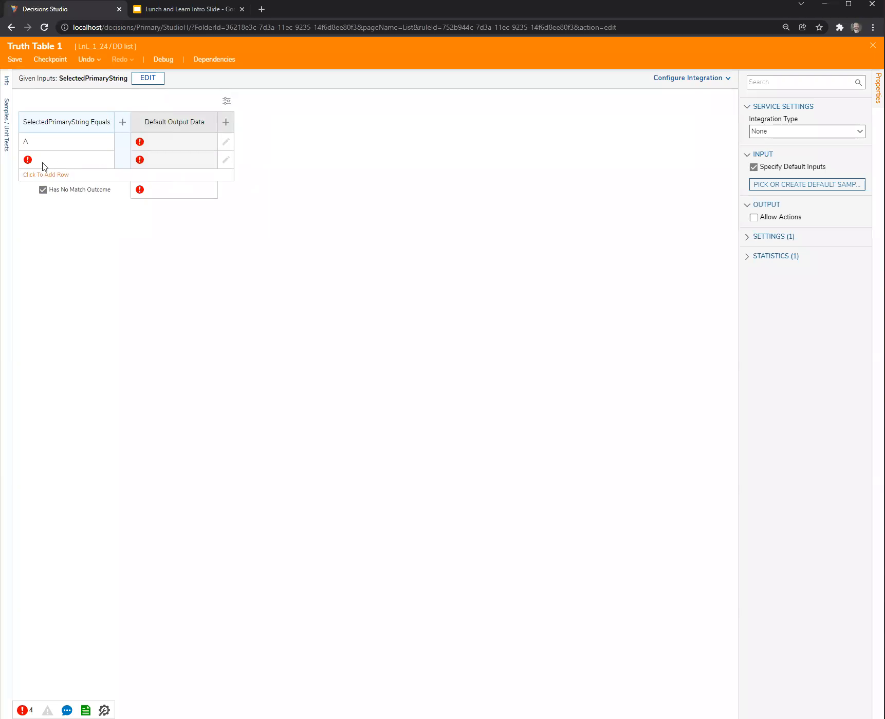
click(44, 164)
text(B)
click(42, 303)
click(58, 175)
click(57, 177)
text(C)
click(214, 366)
Enter X, Y and Z as the default output data for rows A, B and C, then save the truth table.
click(189, 143)
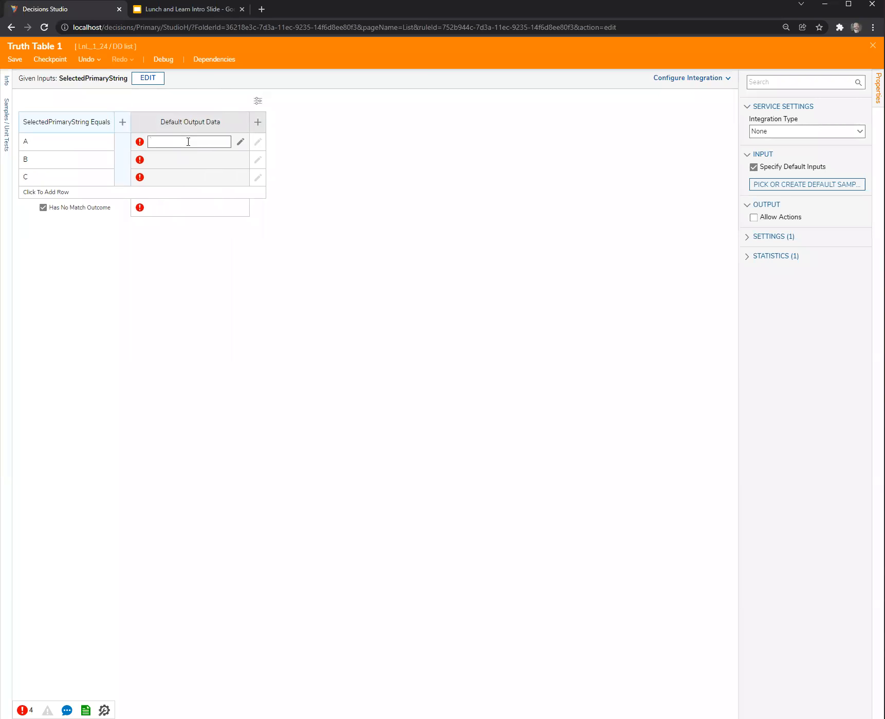
click(177, 158)
click(177, 159)
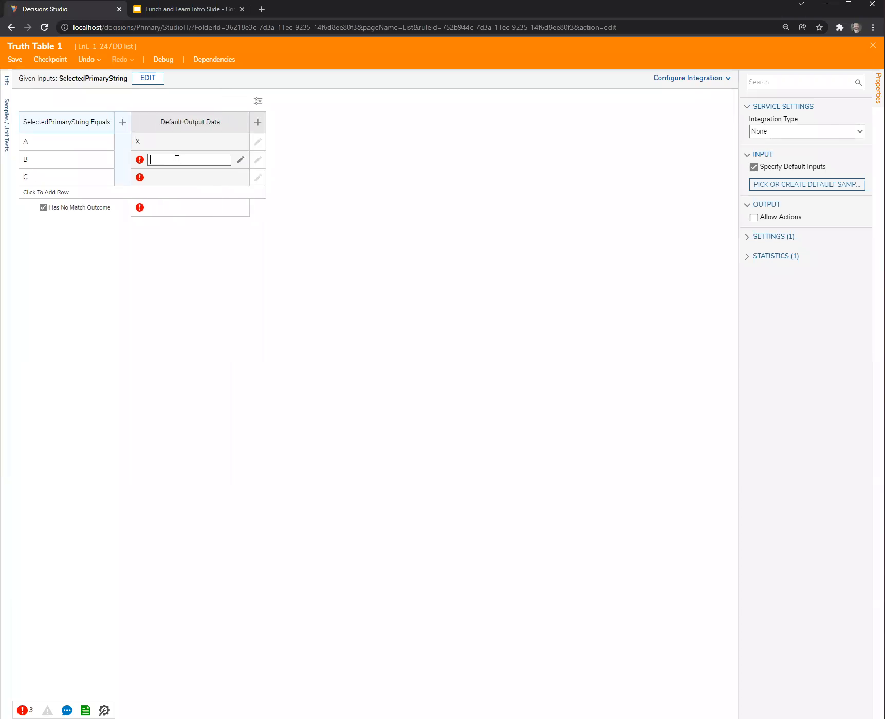
click(172, 177)
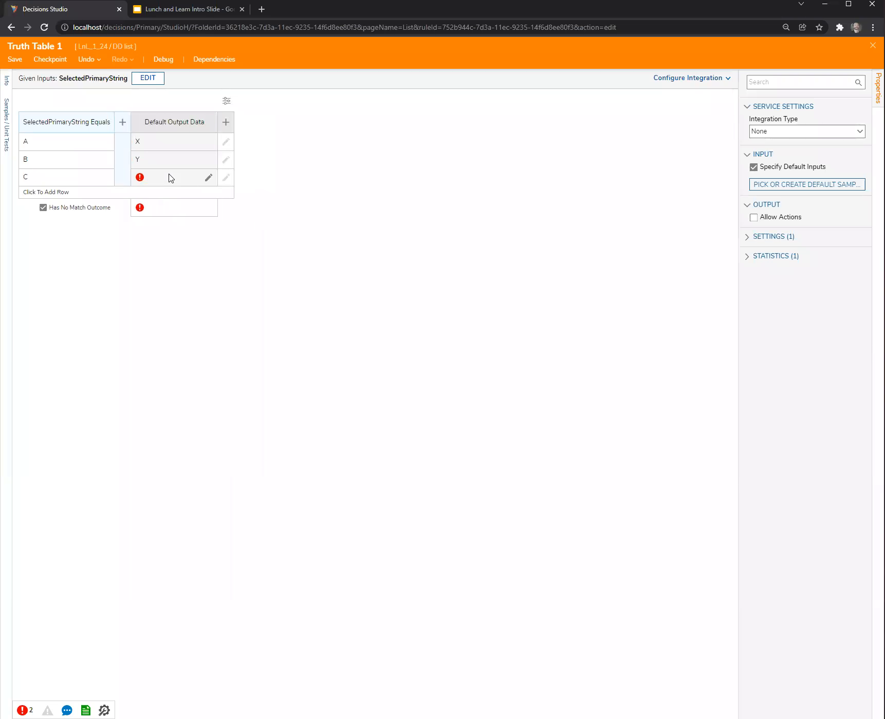
click(170, 177)
text(Z)
click(238, 389)
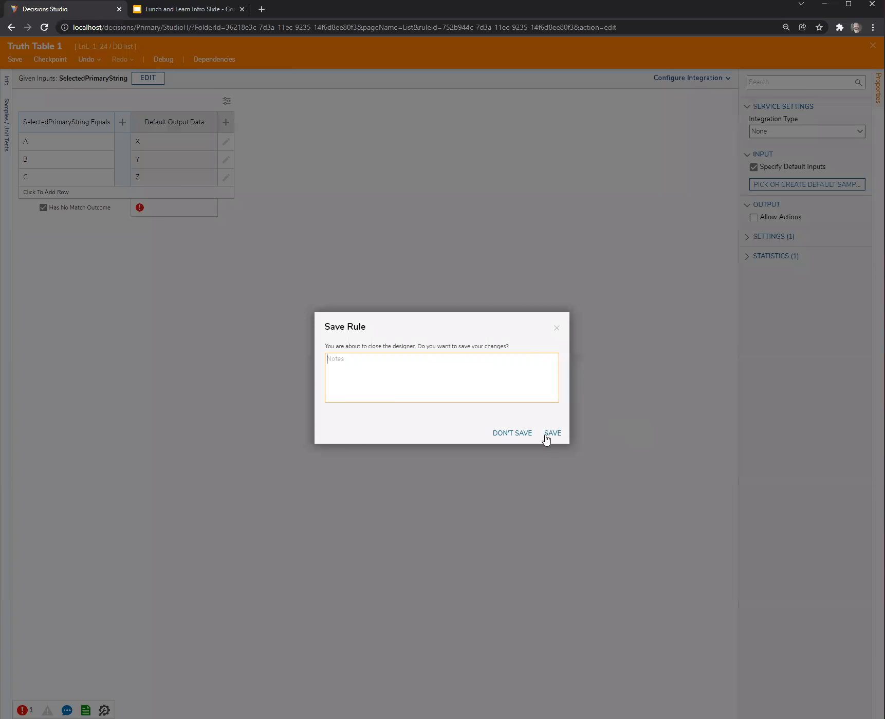
click(551, 433)
Move the end step up beside the Truth Table 1 step and connect the truth table's Done outcome to it.
click(352, 348)
drag(501, 338, 503, 212)
drag(351, 179, 504, 216)
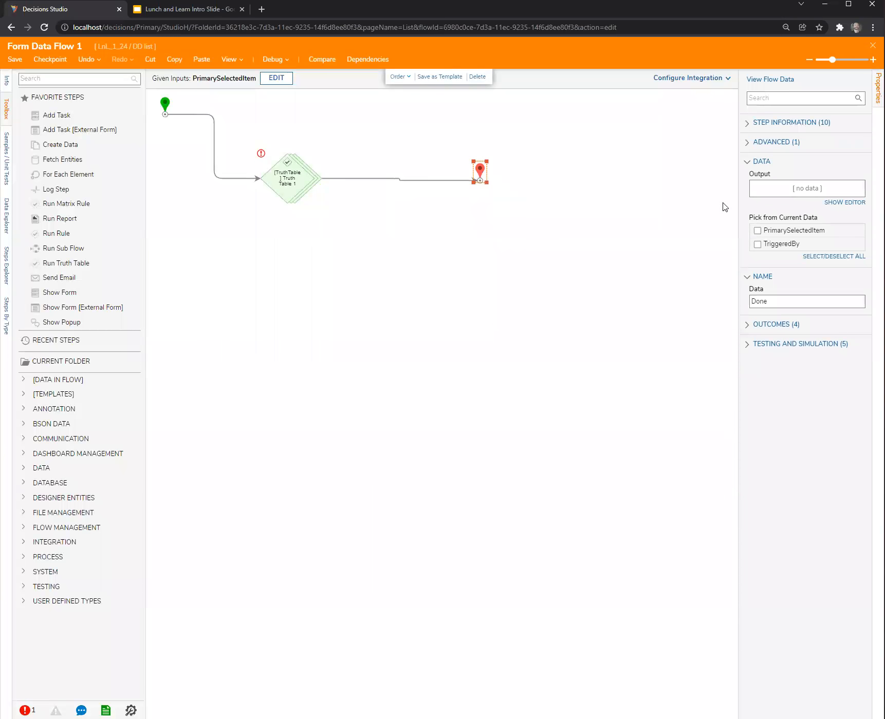
Add a String [Text] output named SelectedSecondaryItem to the end step and save the output data.
click(844, 203)
text(SelectedSecondaryItem)
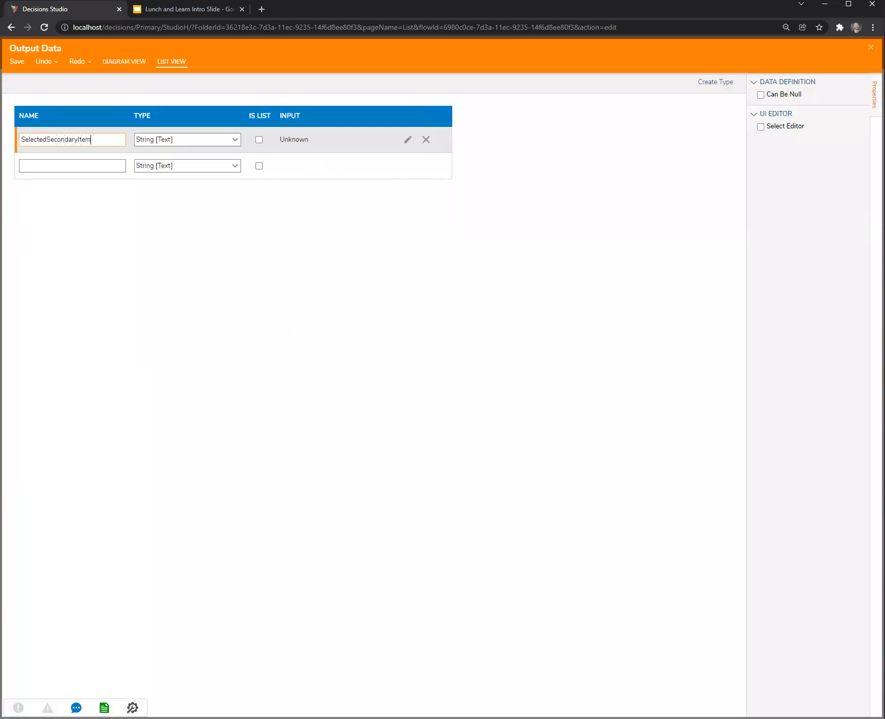
key(Escape)
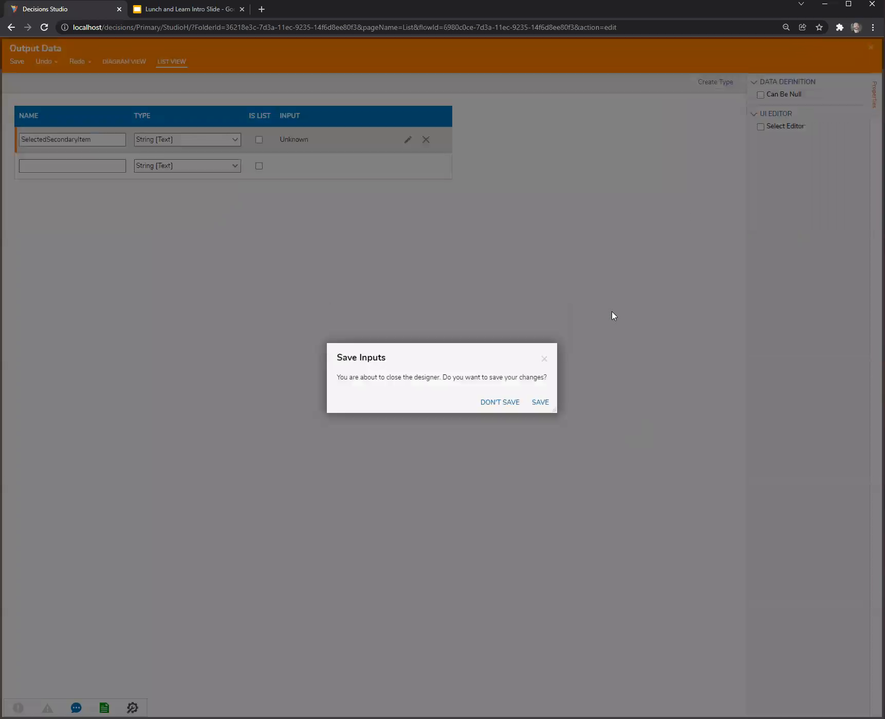
click(543, 402)
click(515, 209)
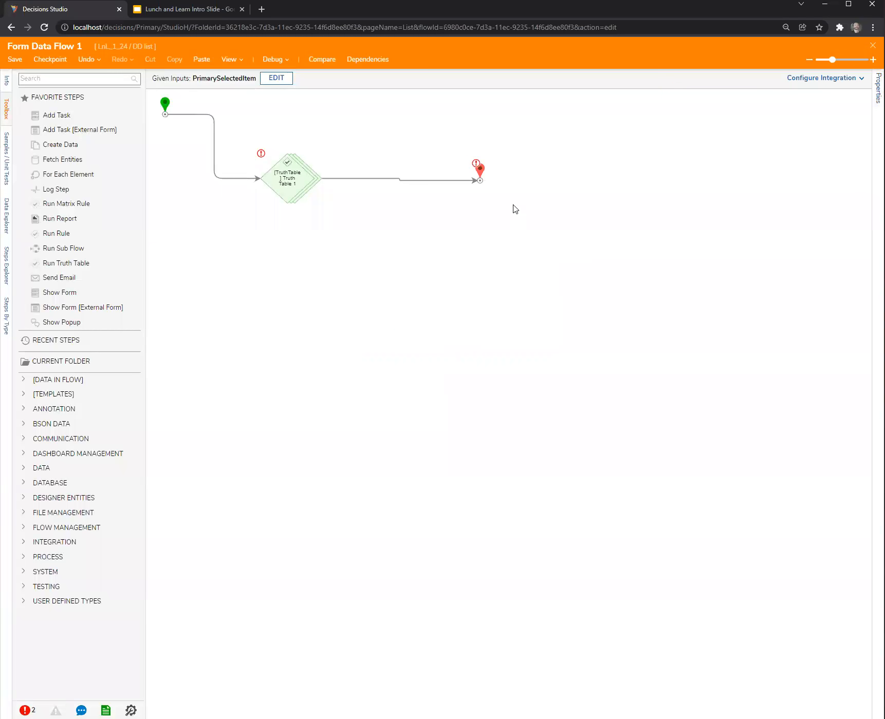
Set the Truth Table 1 step to return only the first result and map its SelectedPrimaryString input to Primary Selected Item from the flow.
click(480, 171)
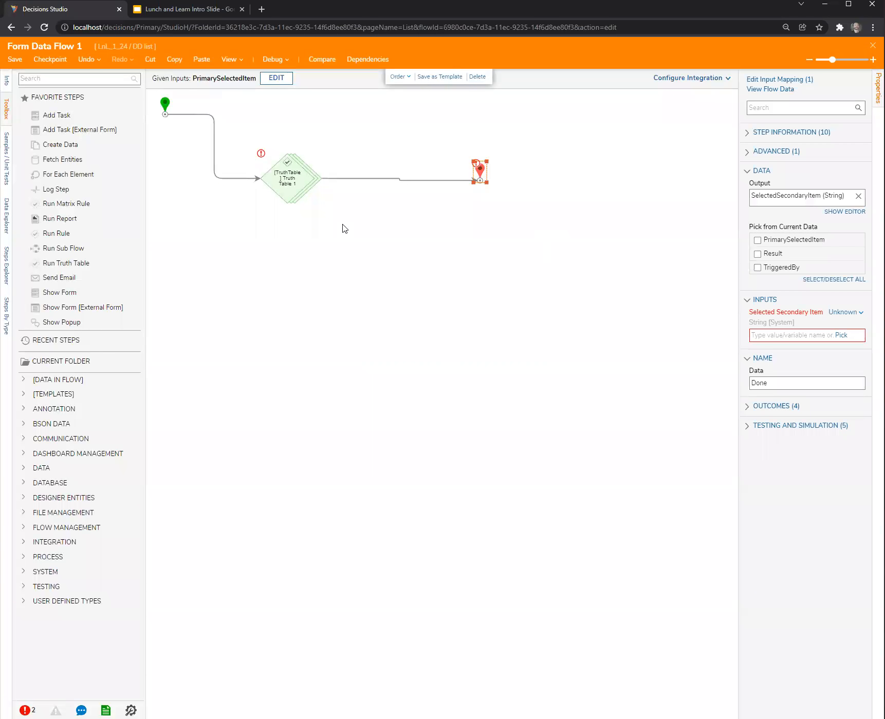
click(295, 195)
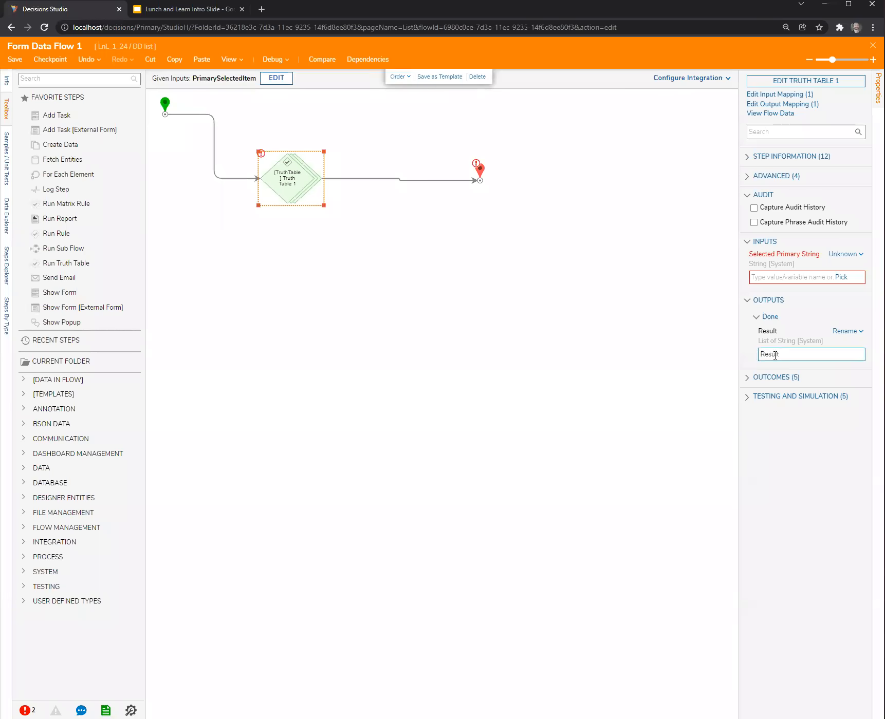
click(749, 177)
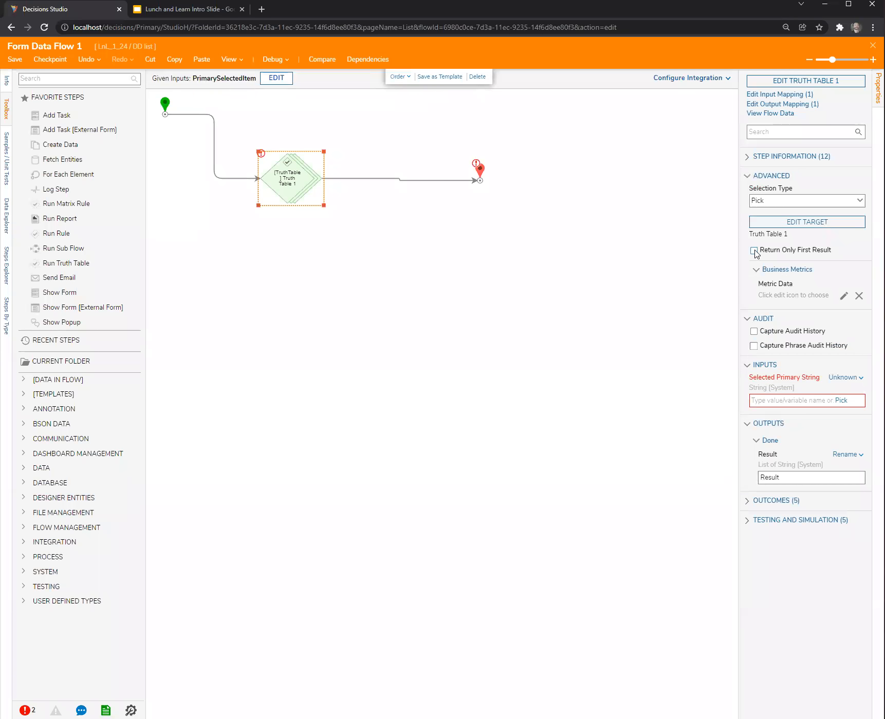
click(772, 475)
click(846, 379)
click(780, 344)
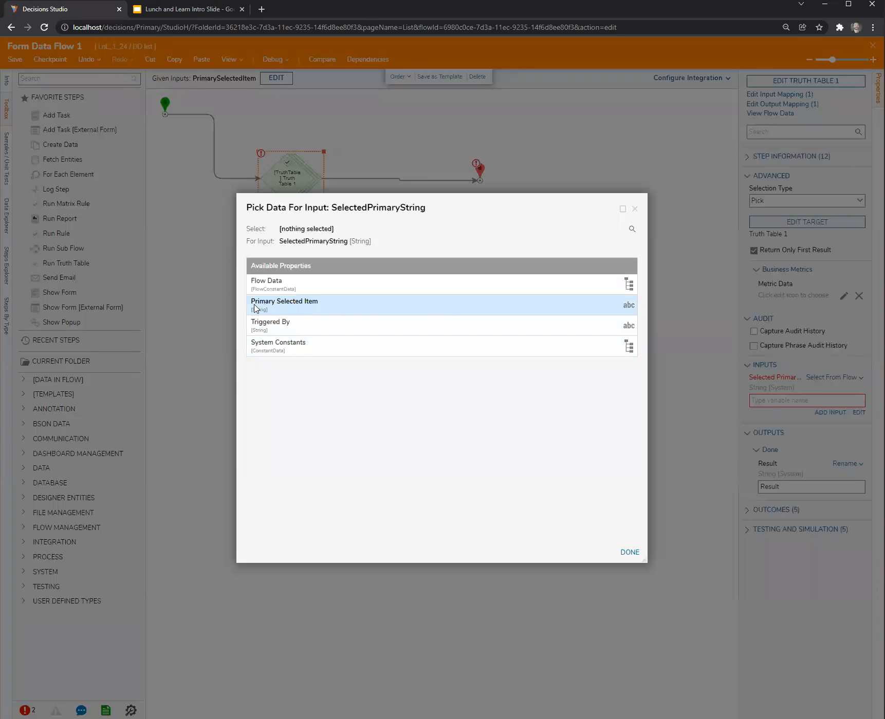
double_click(275, 307)
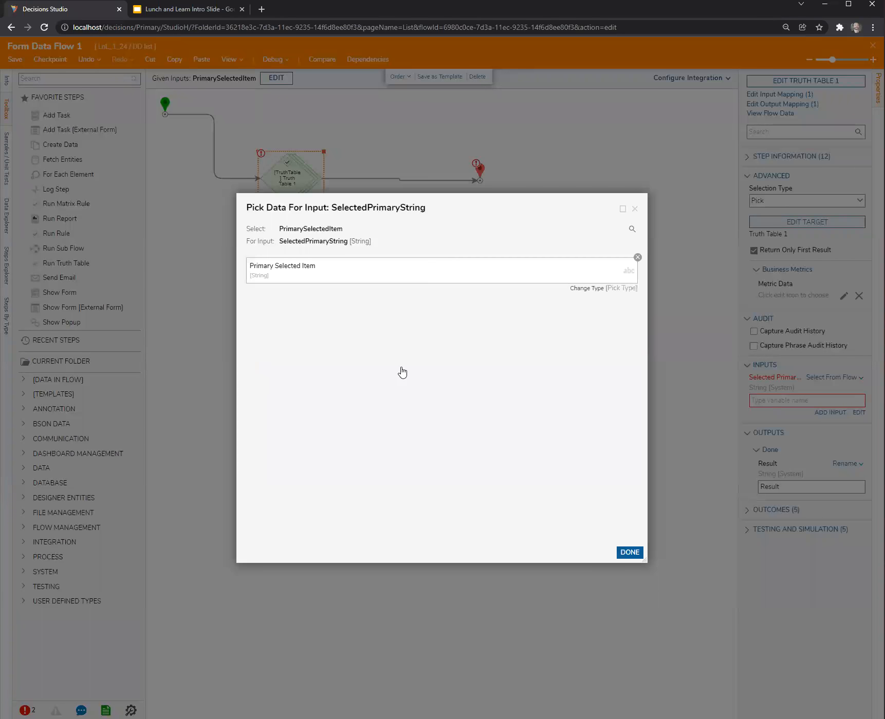
Map the end step's SelectedSecondaryItem input to the truth table's Result from the flow.
click(479, 174)
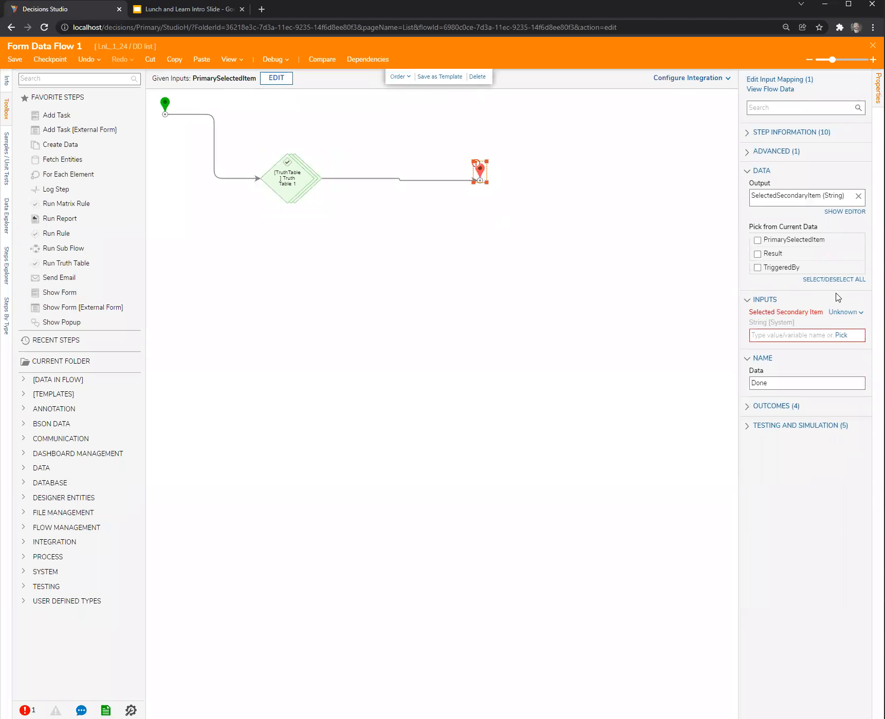
click(845, 312)
click(786, 280)
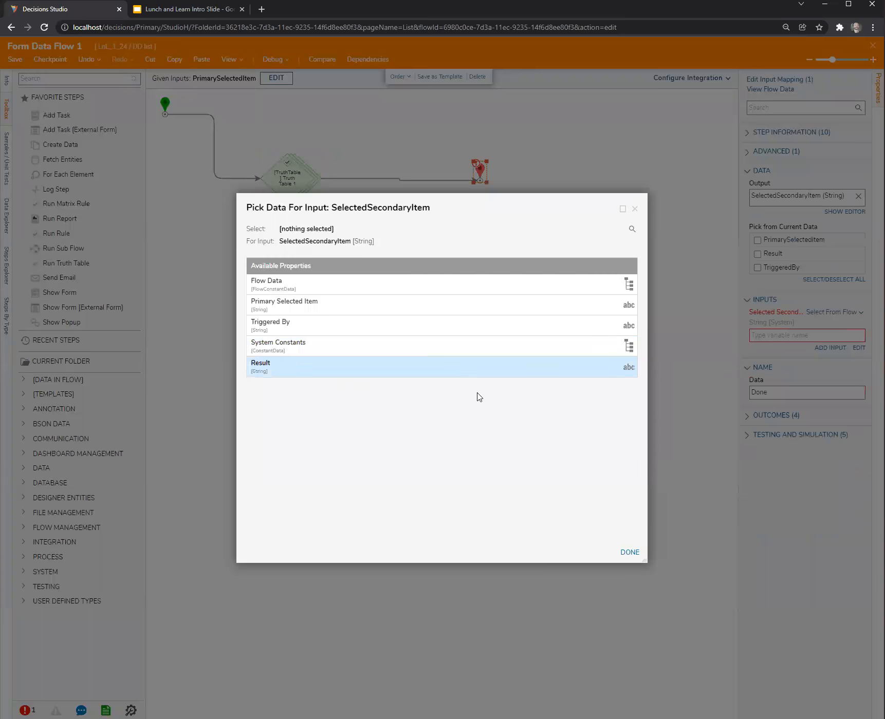
click(267, 369)
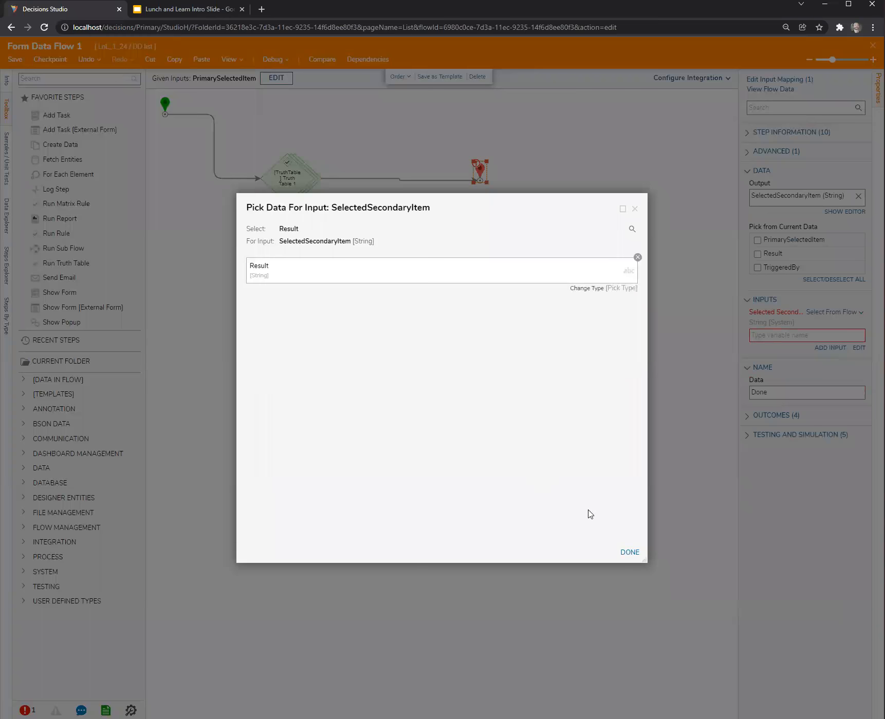
click(629, 552)
click(545, 271)
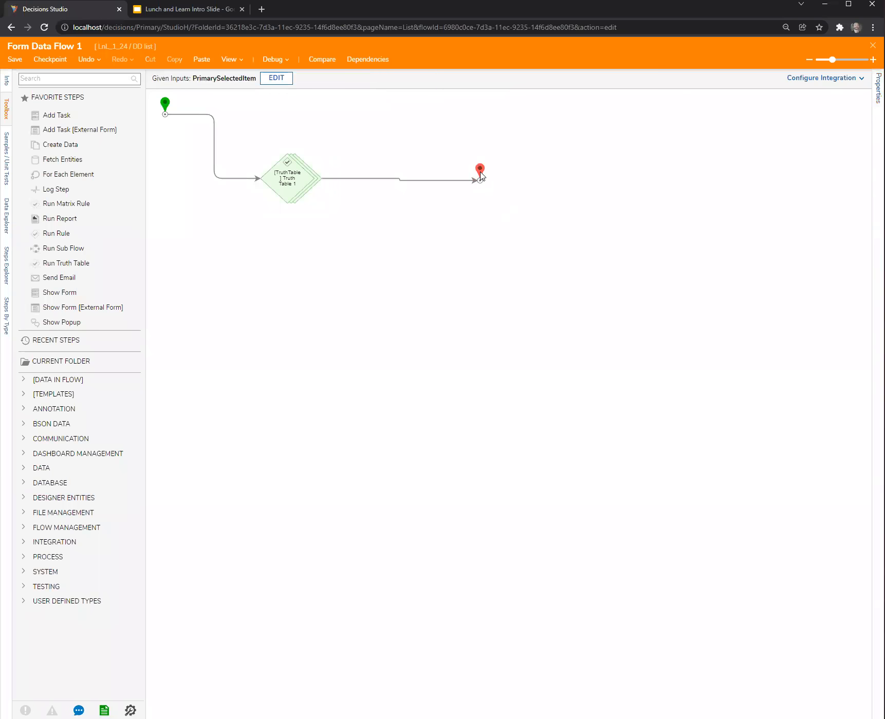
drag(480, 171, 476, 171)
click(427, 250)
Debug Form Data Flow 1 with A as the Primary Selected Item.
click(272, 59)
click(276, 77)
click(283, 100)
text(A)
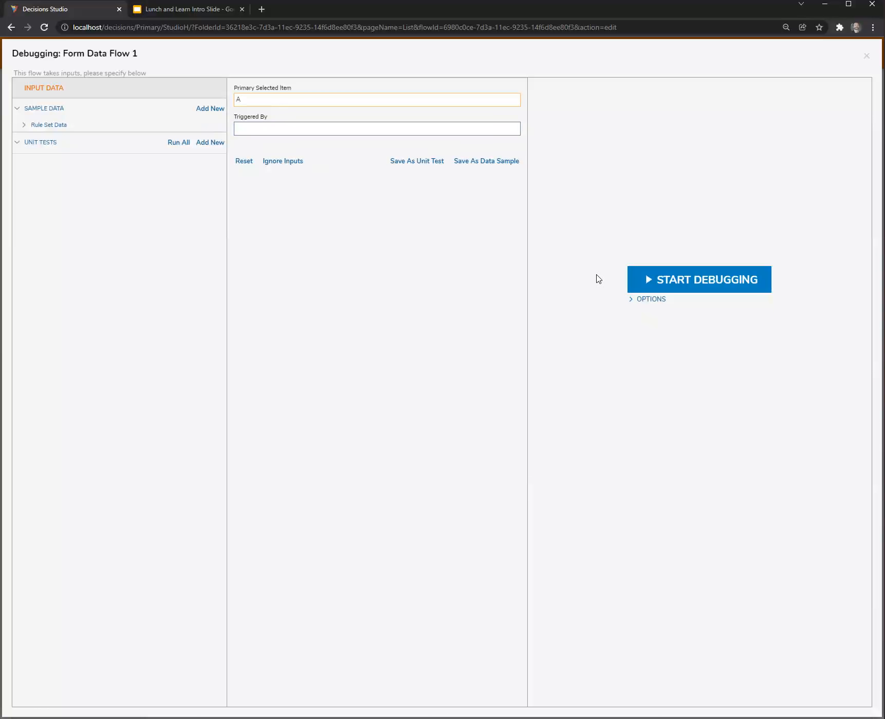
click(687, 279)
Examine the input and output data of the Truth Table 1 step and the end step, then close the debugger.
click(329, 182)
click(383, 191)
click(497, 194)
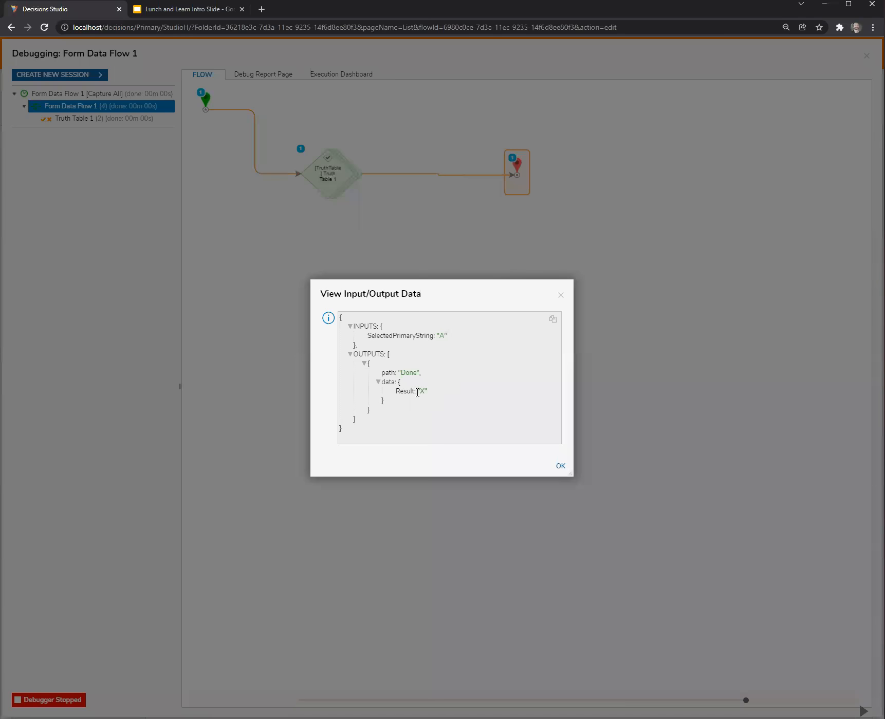
click(561, 295)
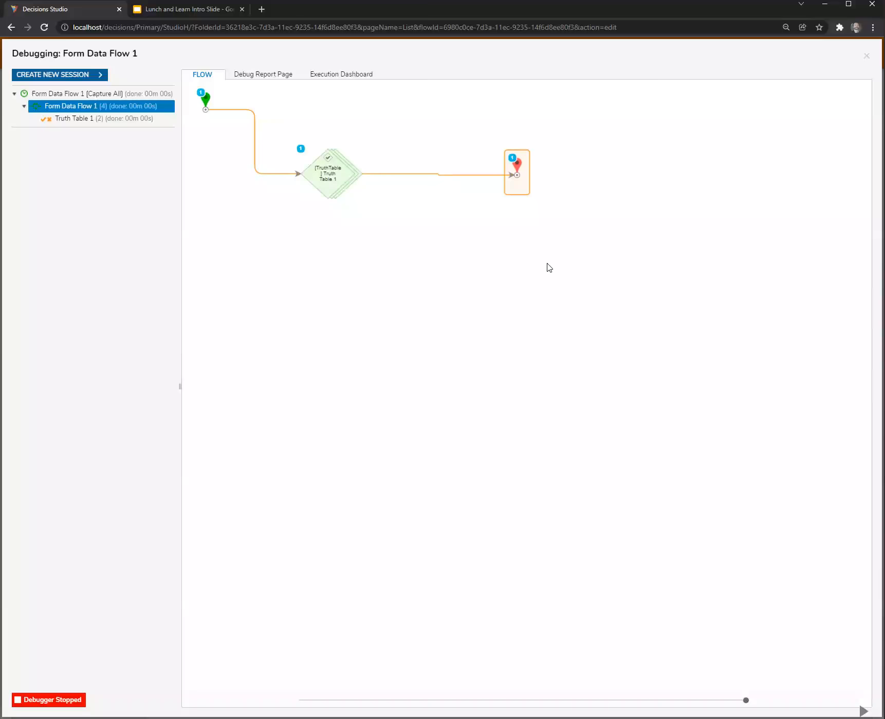
click(519, 173)
click(560, 182)
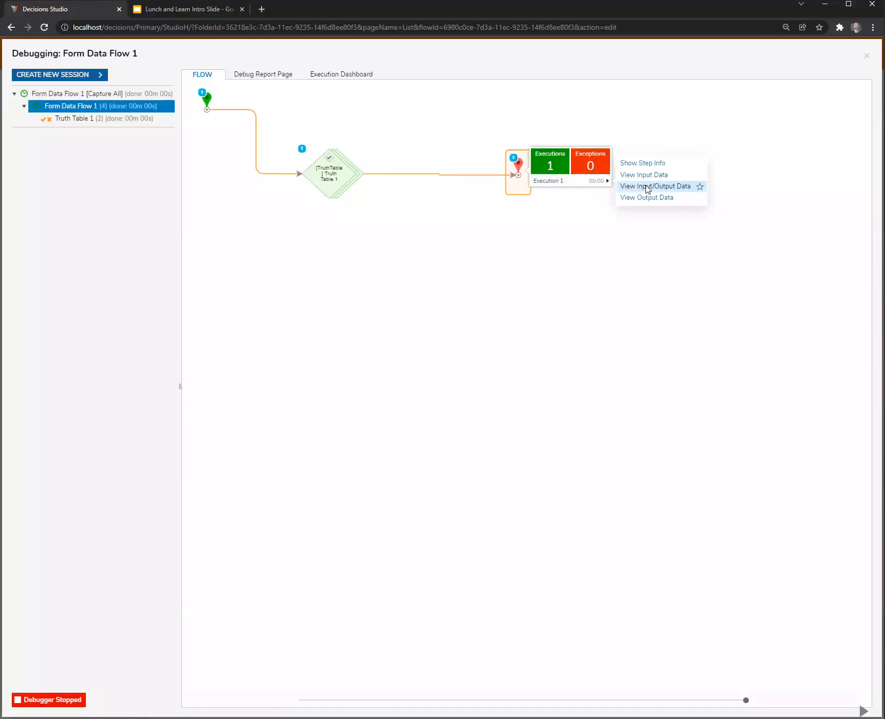
click(646, 188)
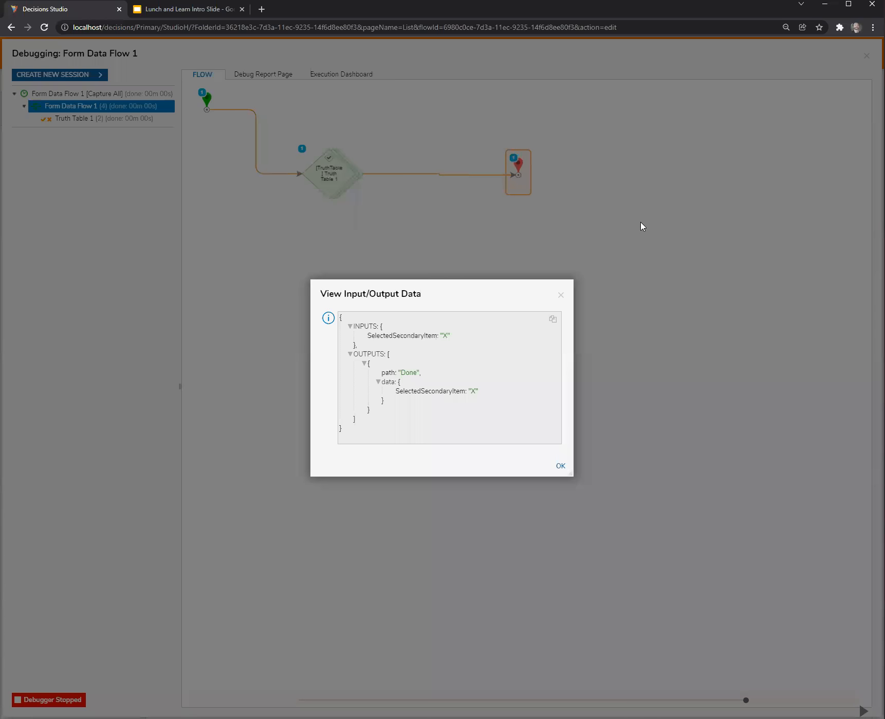
click(560, 295)
click(867, 55)
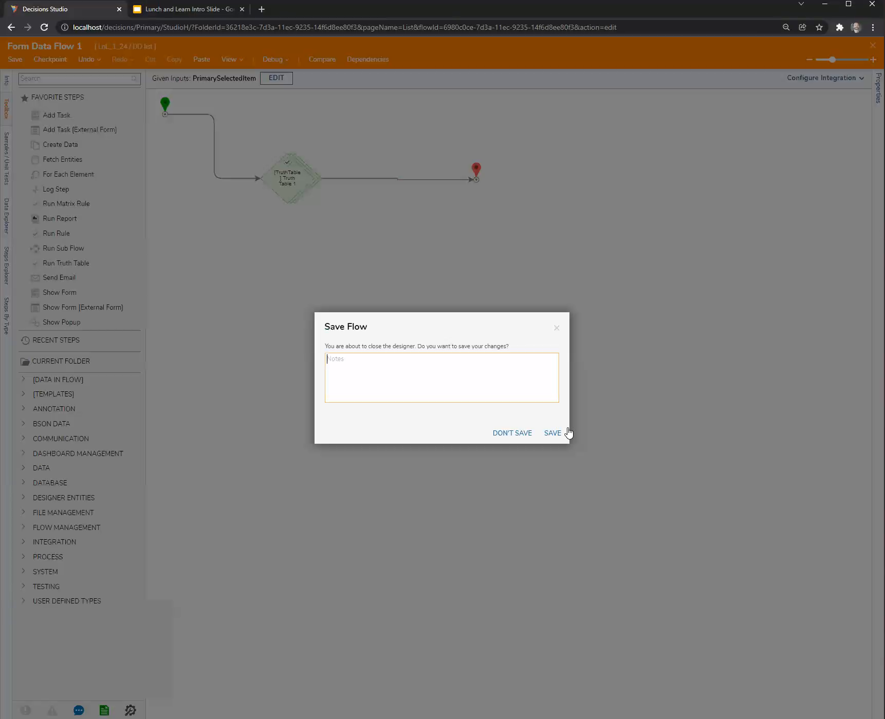
Save and close the data flow, then map its PrimarySelectedItem input to the Primary form component, run on value change.
click(558, 433)
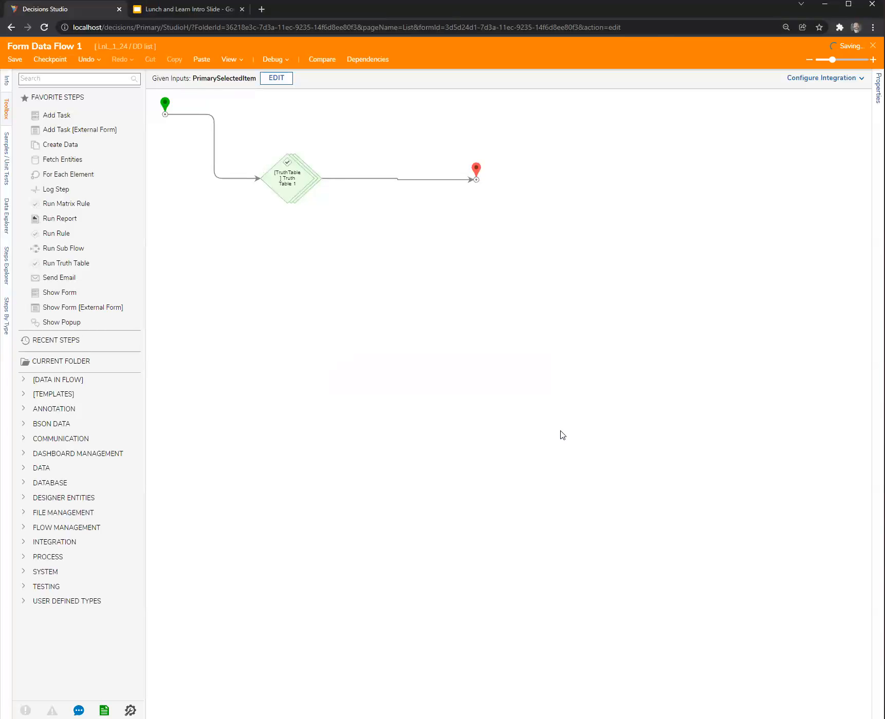
click(523, 408)
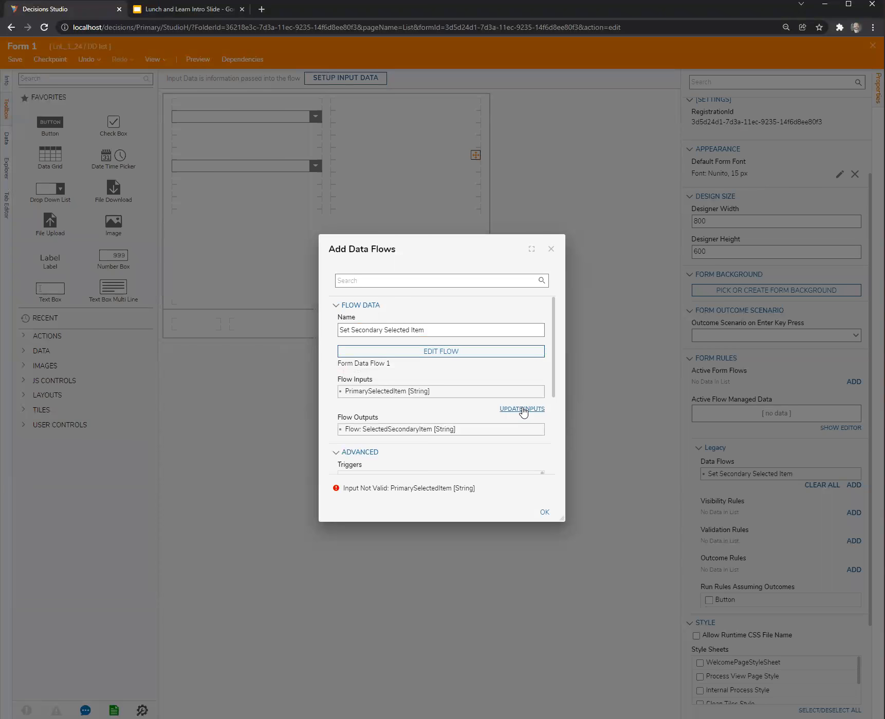
click(538, 393)
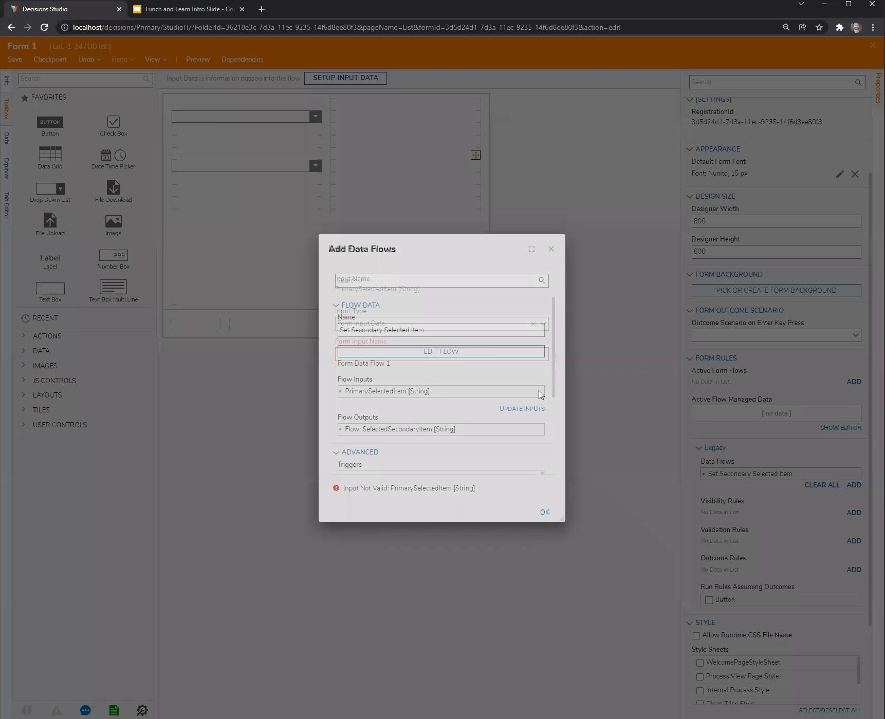
click(543, 326)
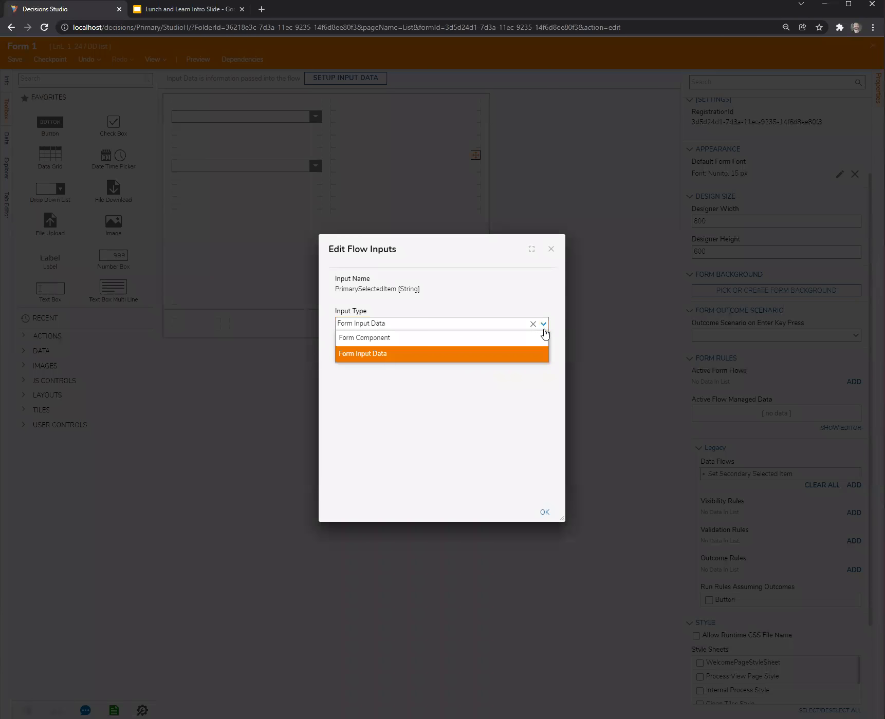
click(464, 338)
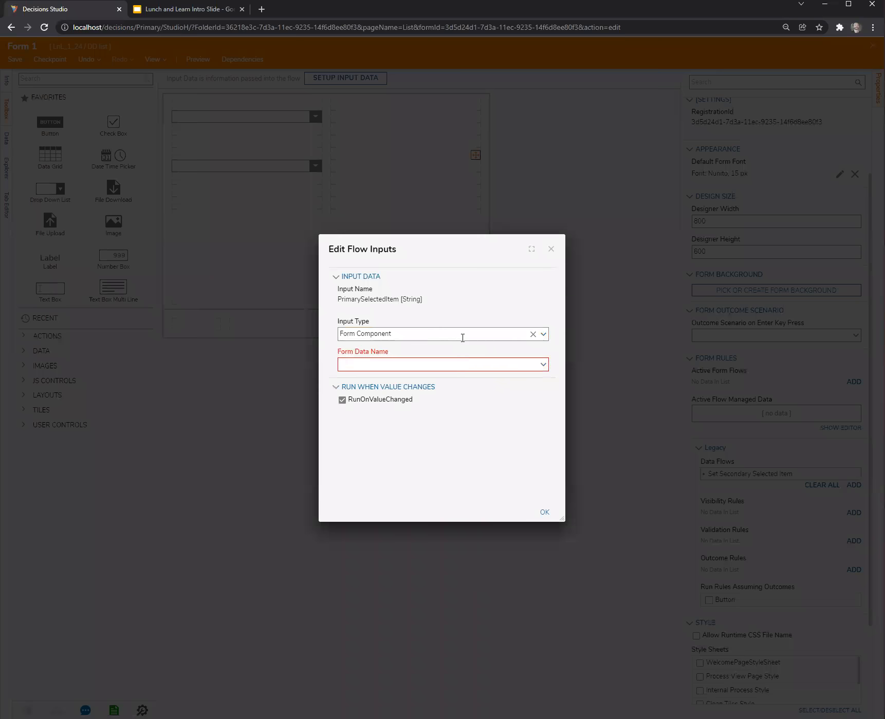
click(544, 365)
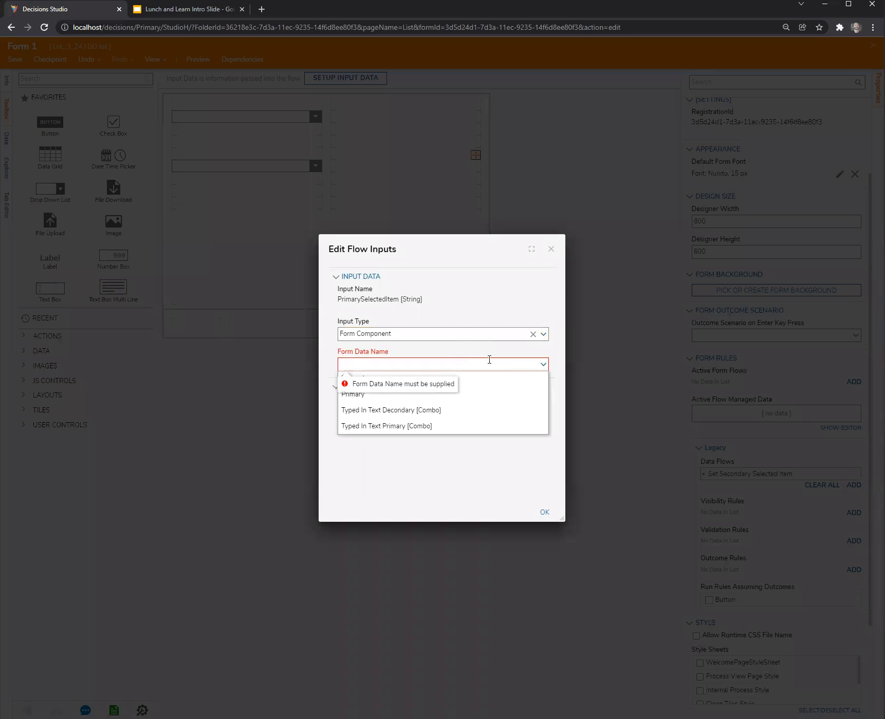
click(398, 464)
click(544, 513)
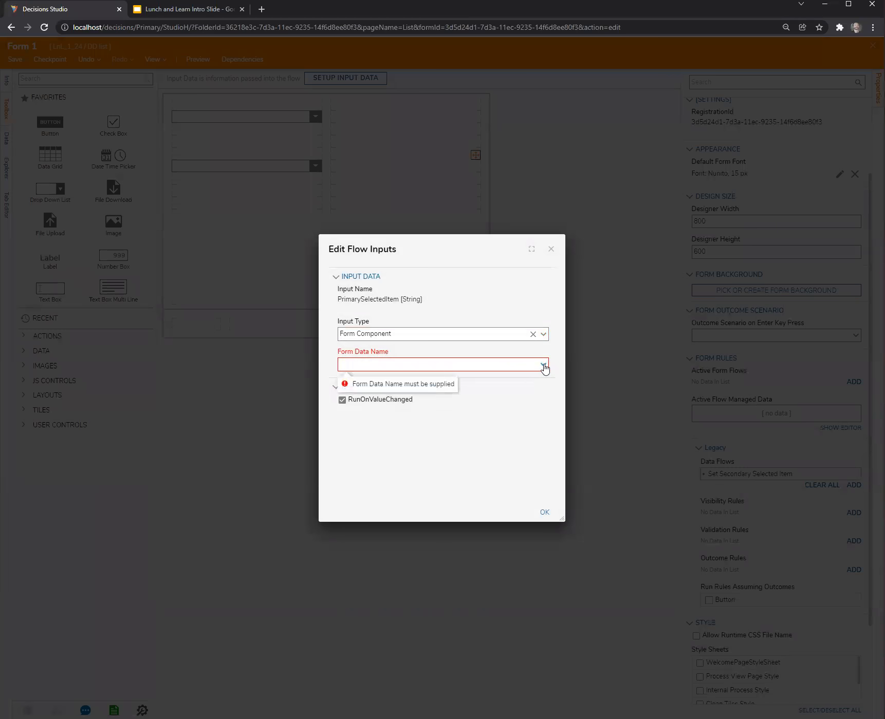
click(543, 366)
click(457, 395)
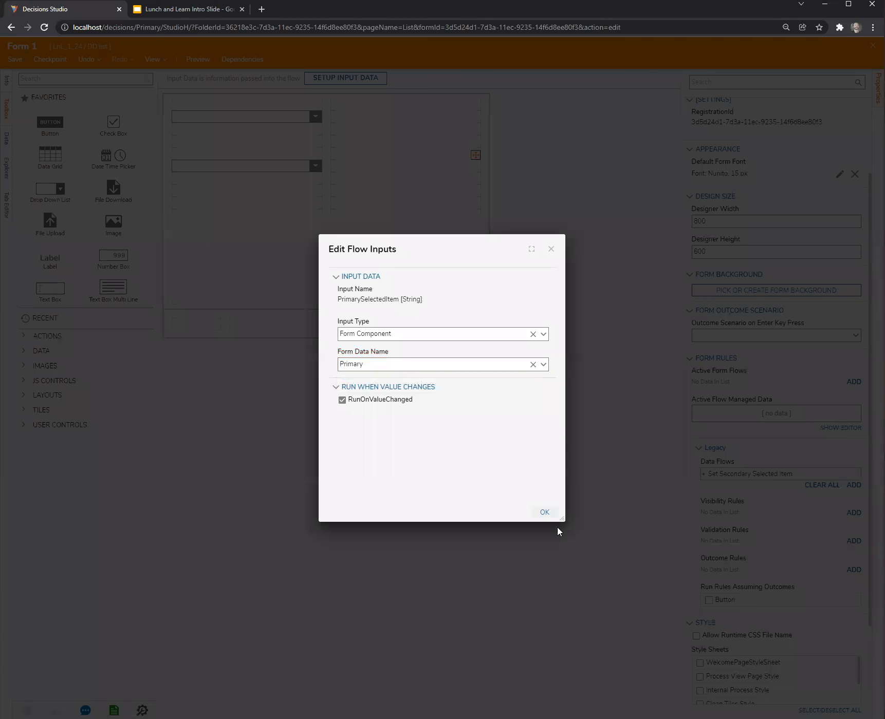
click(544, 512)
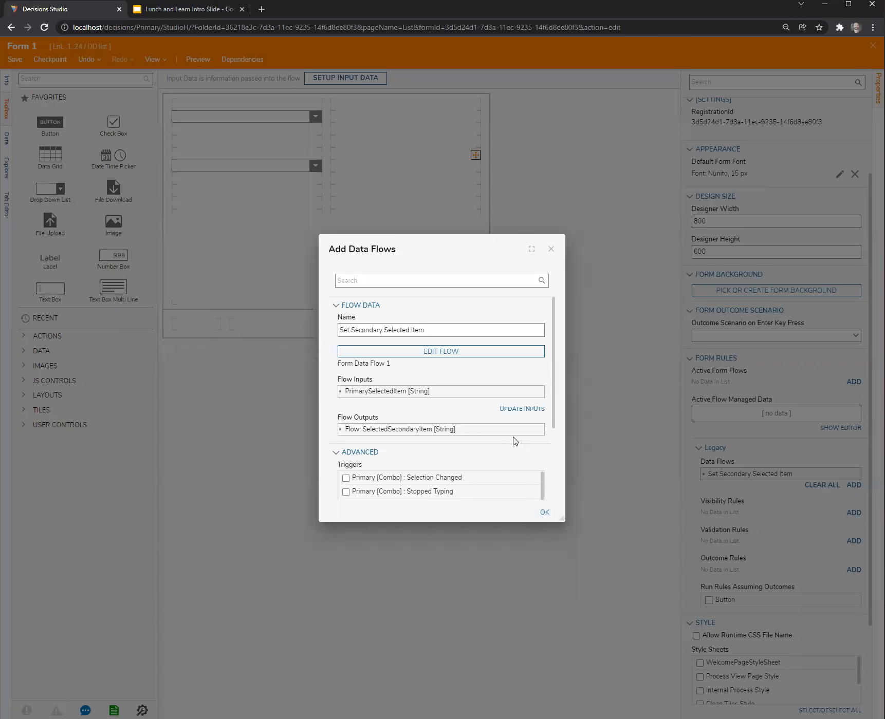
Copy the form data name of the SelectedSecondaryItem flow output and confirm the form's data flow settings.
click(540, 430)
drag(473, 453, 280, 445)
key(ctrl+c)
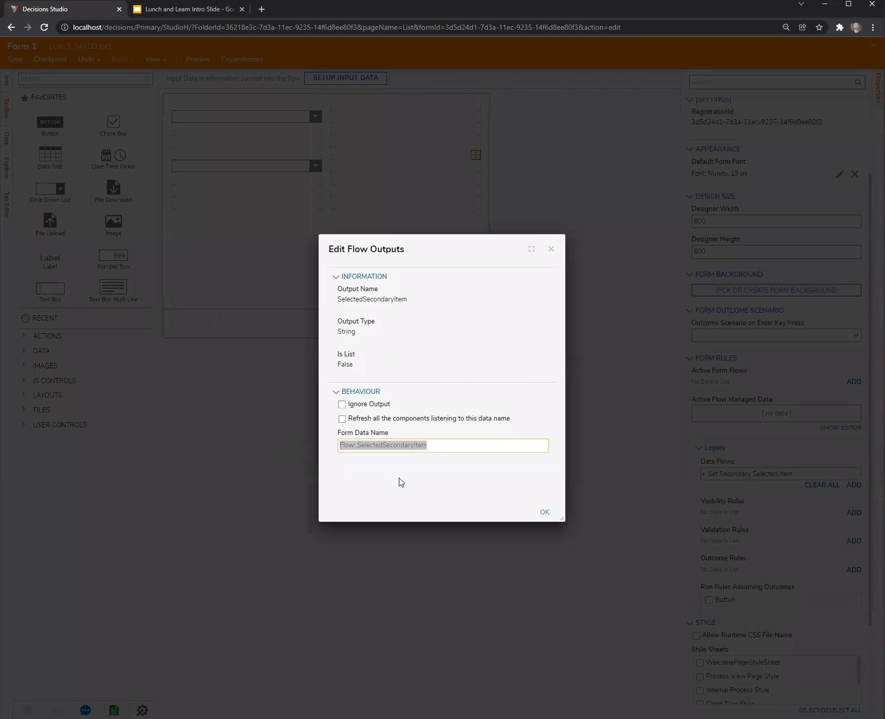
click(544, 512)
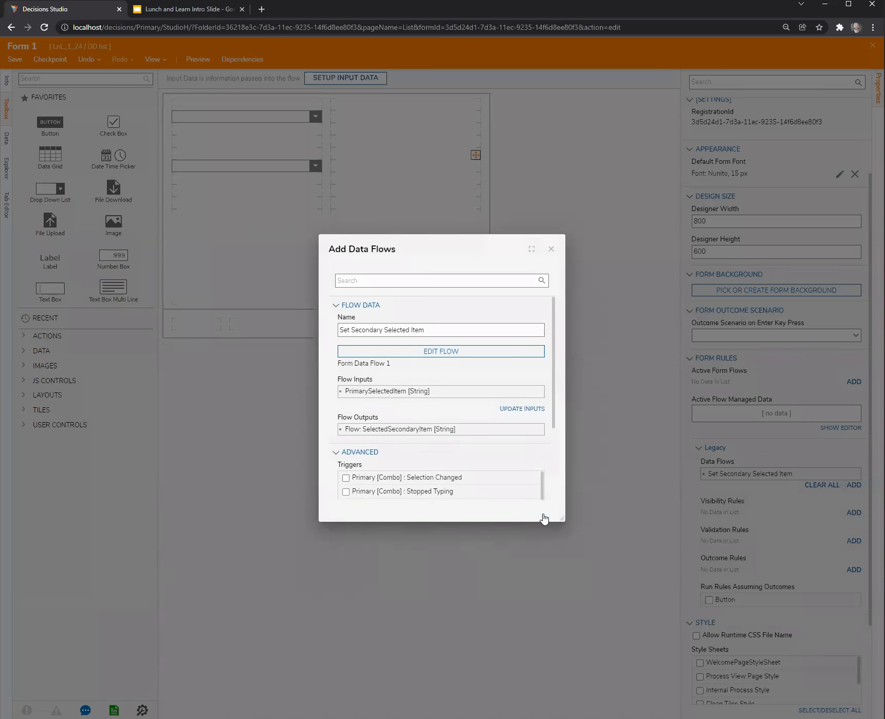
scroll(553, 399, down, 1)
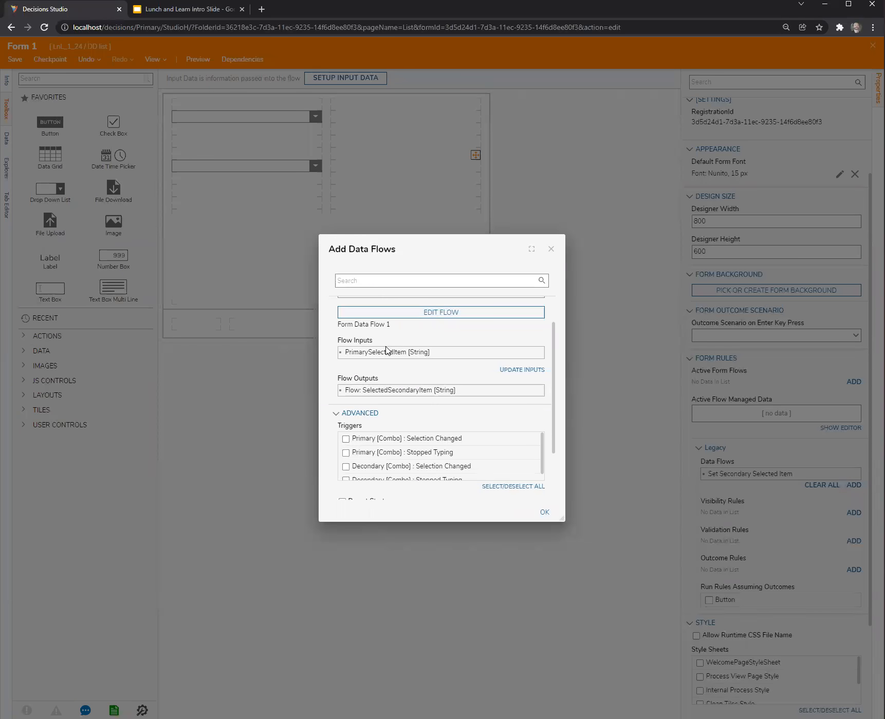
click(538, 359)
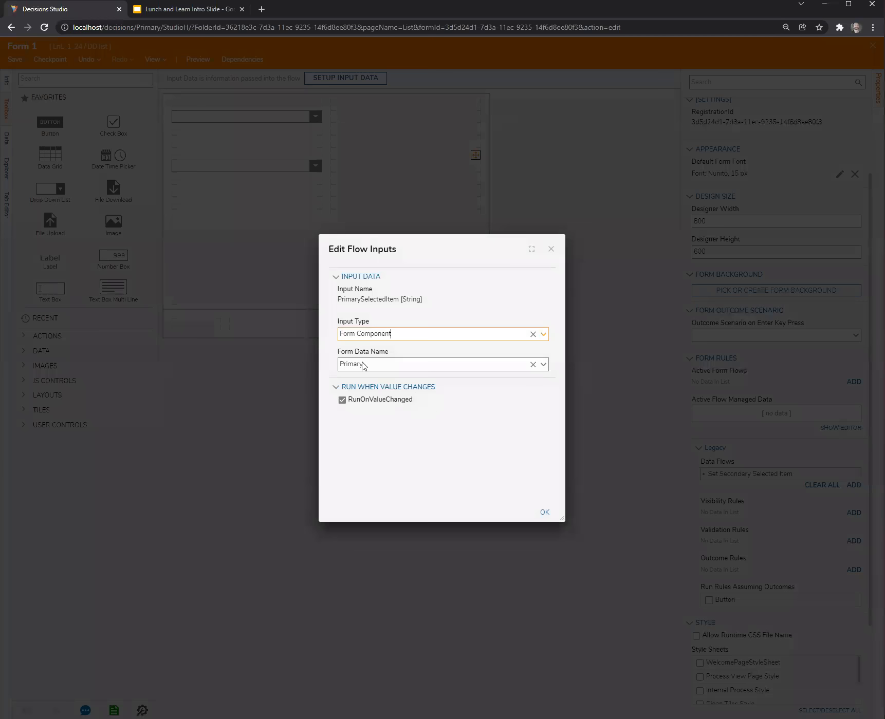
click(545, 512)
click(545, 513)
Set the secondary drop-down's selected item data name to Flow: SelectedSecondaryItem and check the primary drop-down's data name.
click(278, 168)
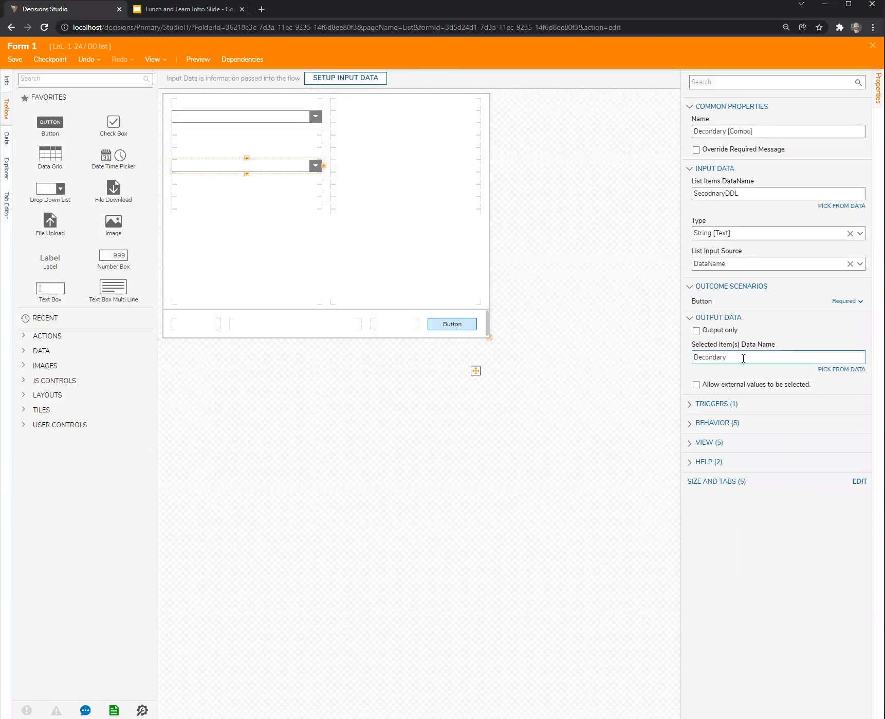
key(ctrl+a)
key(ctrl+v)
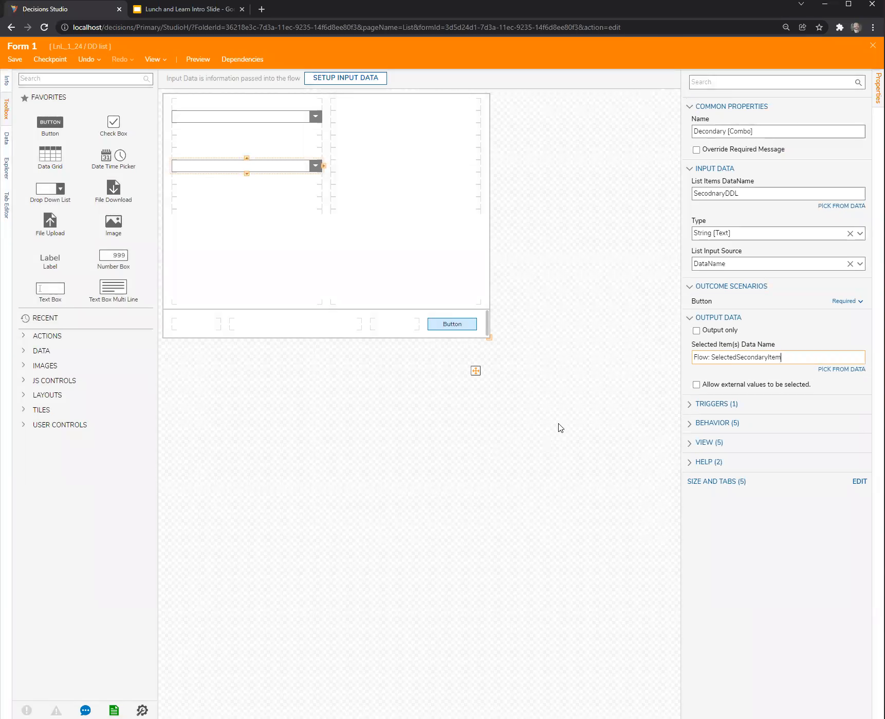
click(283, 119)
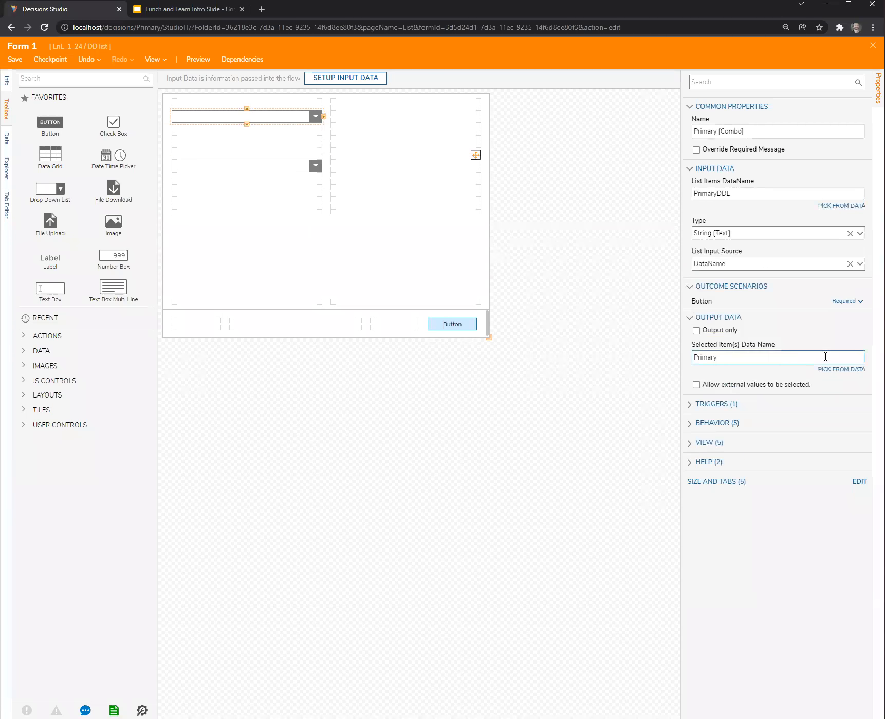
click(559, 252)
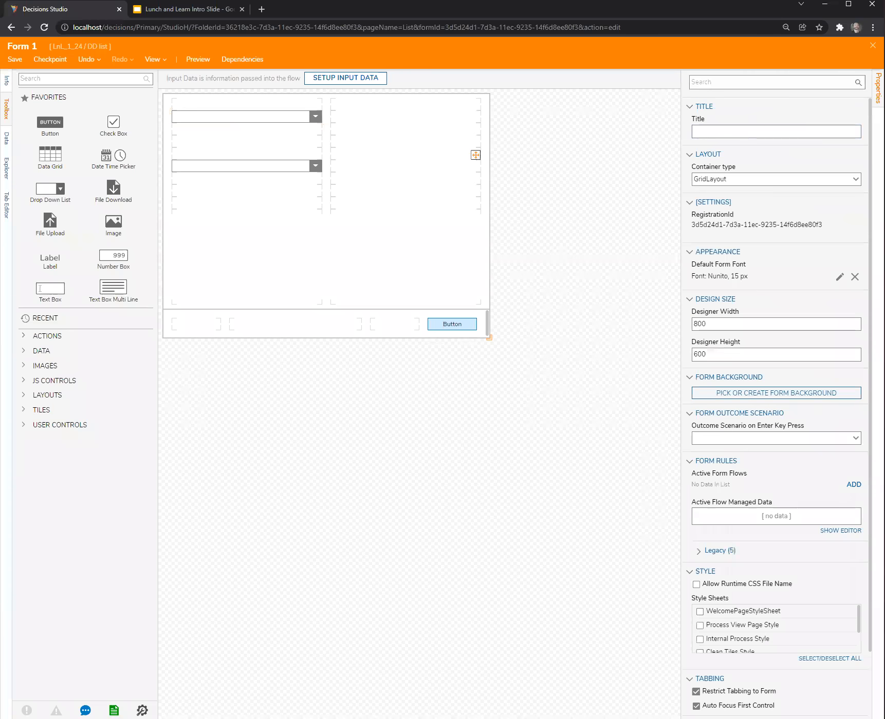
Save and close the form, then connect the form step's Button outcome to the end step in Flow 1.
click(872, 46)
click(559, 438)
drag(364, 200, 488, 354)
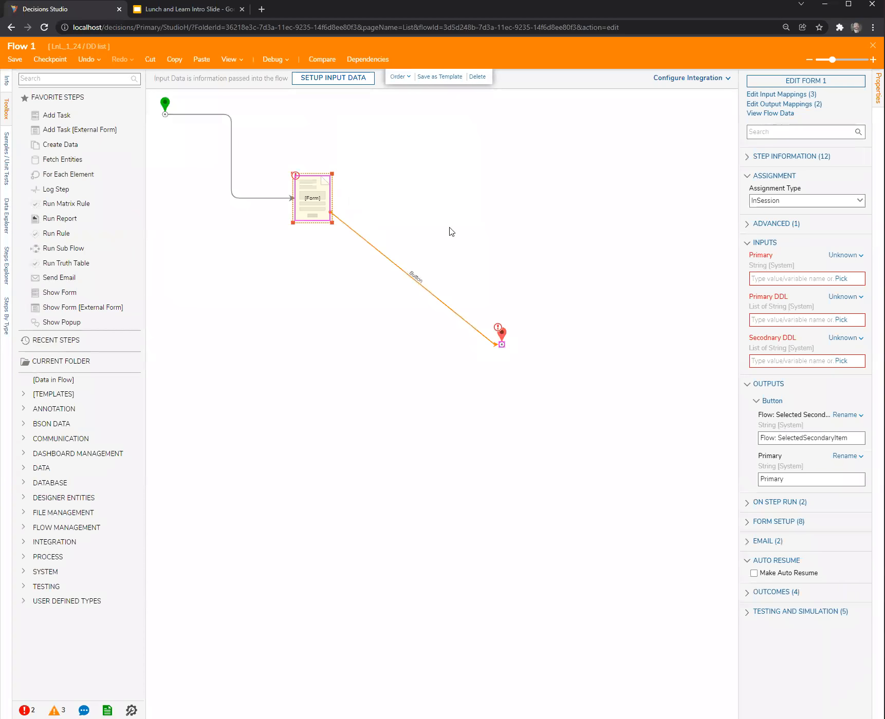
click(545, 236)
drag(363, 199, 481, 304)
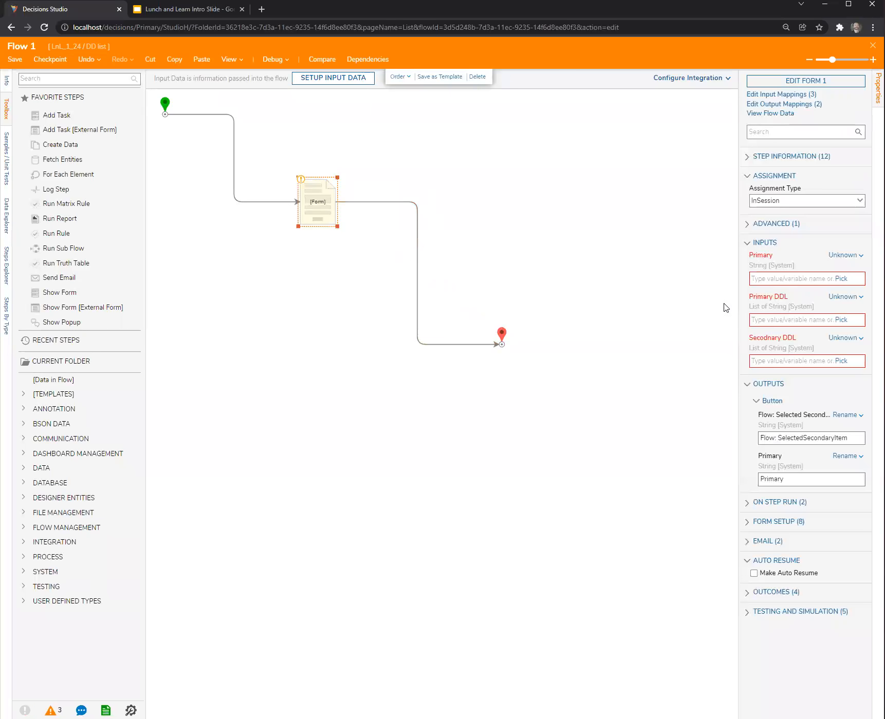
Set the form step's Primary input mapping to Ignore.
click(846, 255)
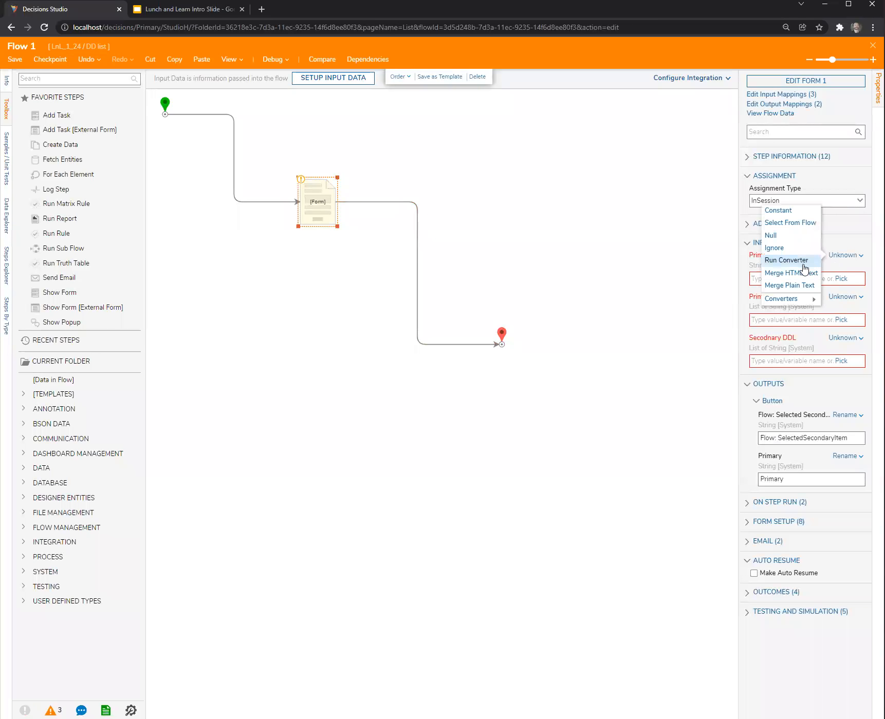
click(782, 249)
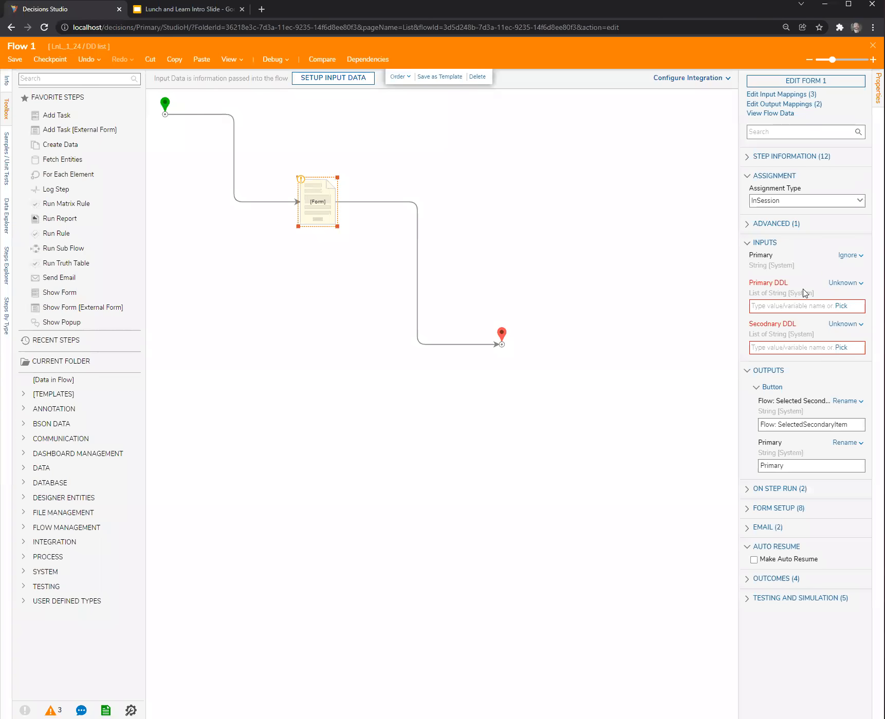
Set the form step's Primary DDL input to a constant list of A, B and C.
click(844, 283)
click(779, 237)
text(A B)
key(Return)
text(C)
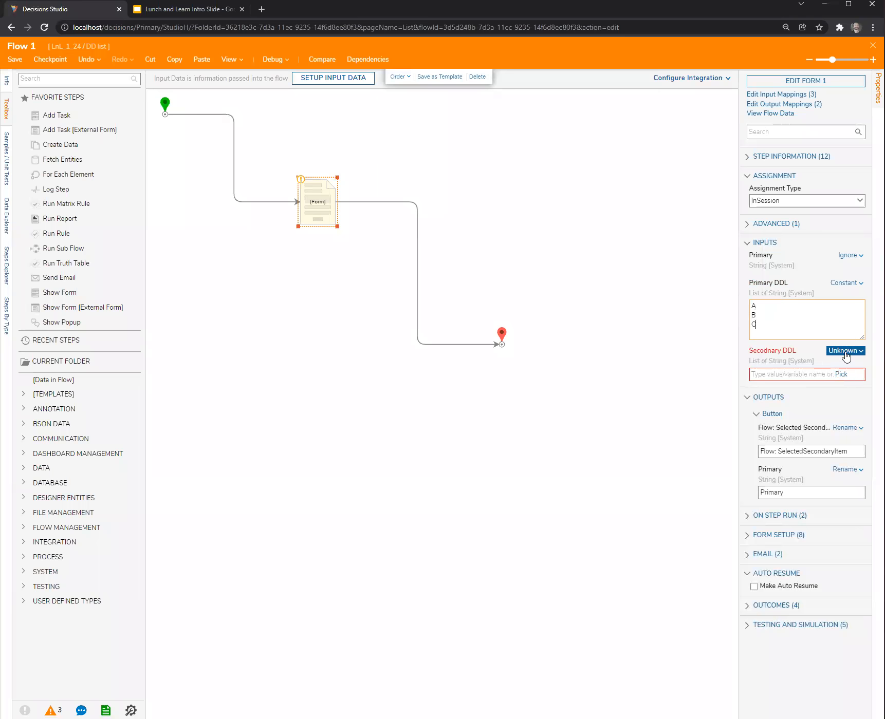
Set the form step's Secodnary DDL input to a constant list of X, Y and Z.
click(845, 351)
click(781, 307)
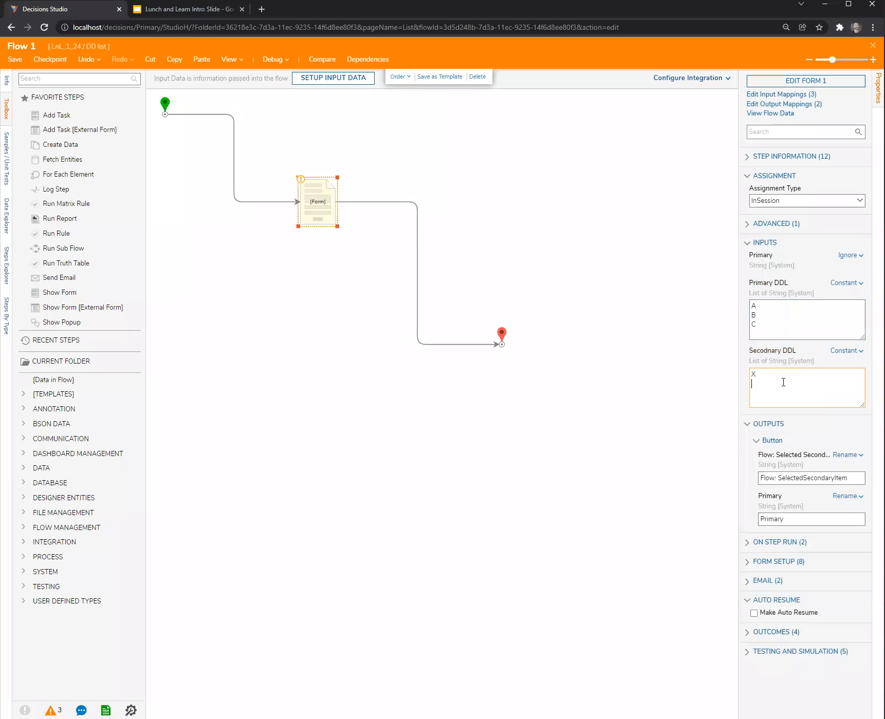
text(X Y)
click(511, 234)
Save Flow 1 and start a debugging session for it.
click(21, 65)
click(545, 433)
click(269, 61)
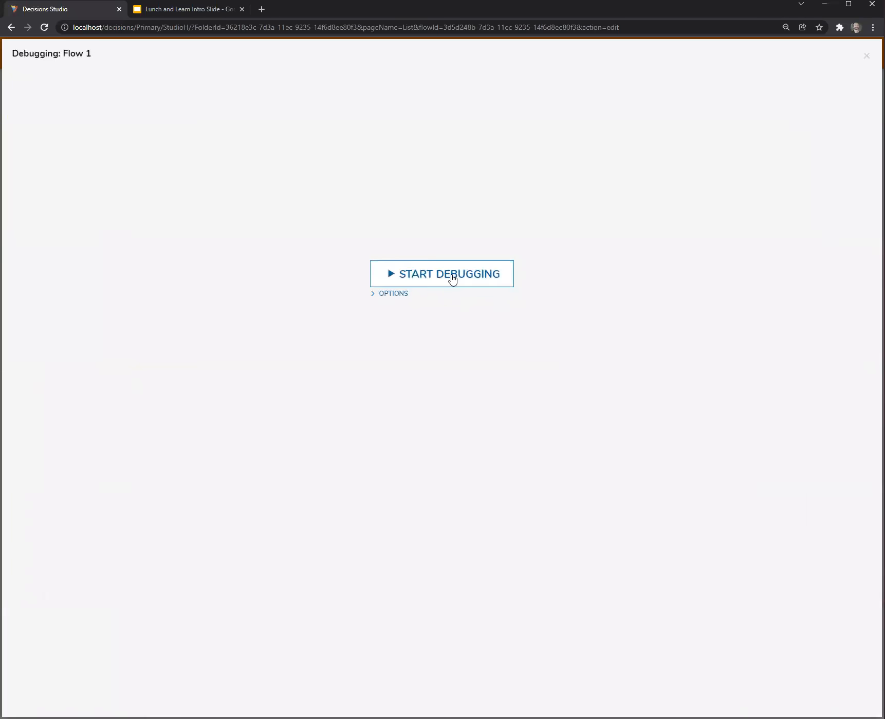
click(452, 274)
Test the running form by choosing A, B and C in the primary drop-down and viewing the secondary drop-down's options.
click(427, 294)
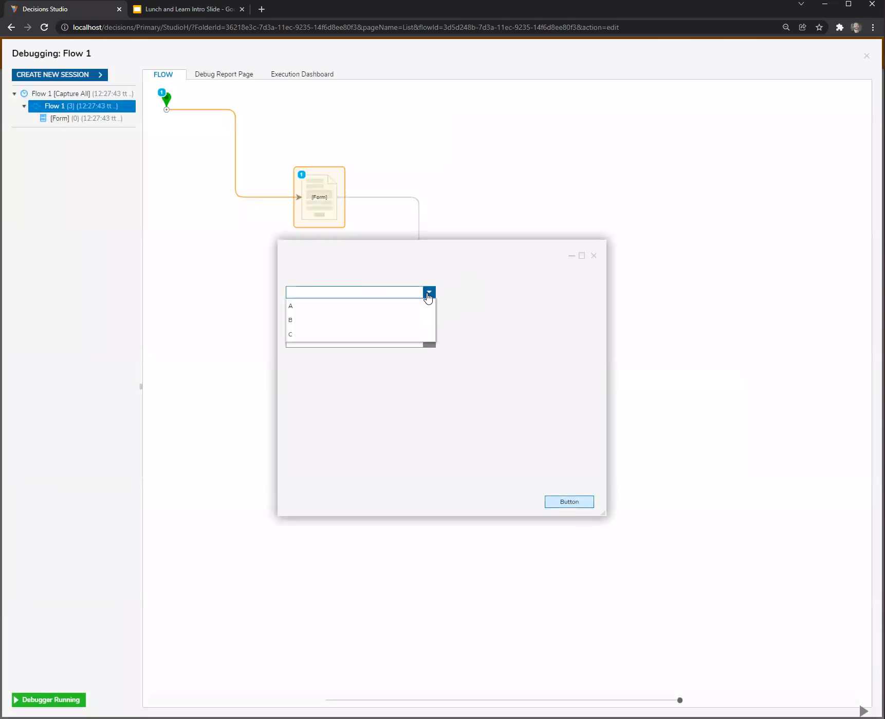
click(336, 306)
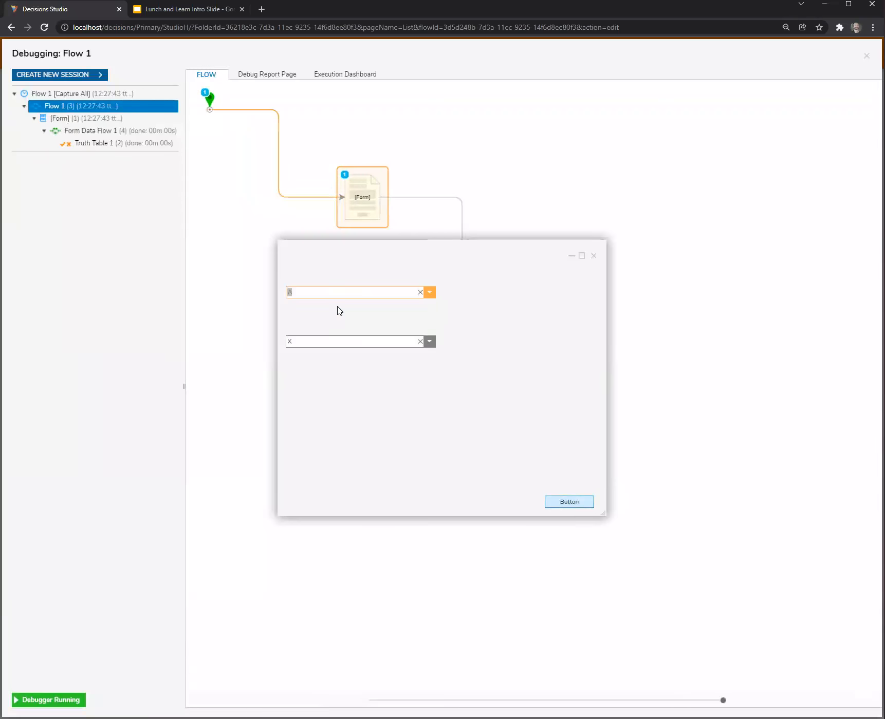
click(373, 292)
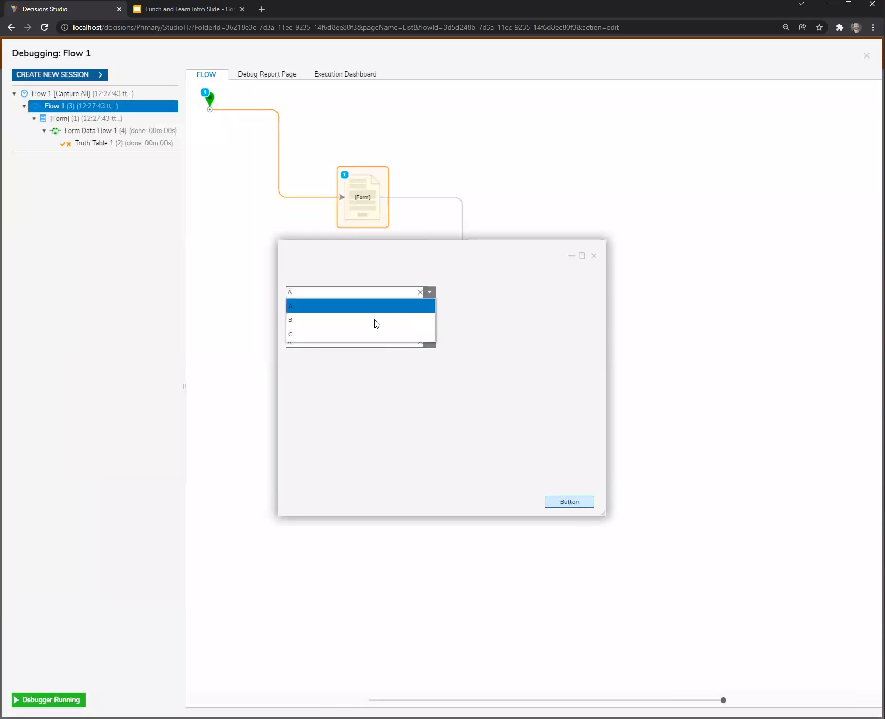
click(375, 321)
click(429, 292)
click(350, 333)
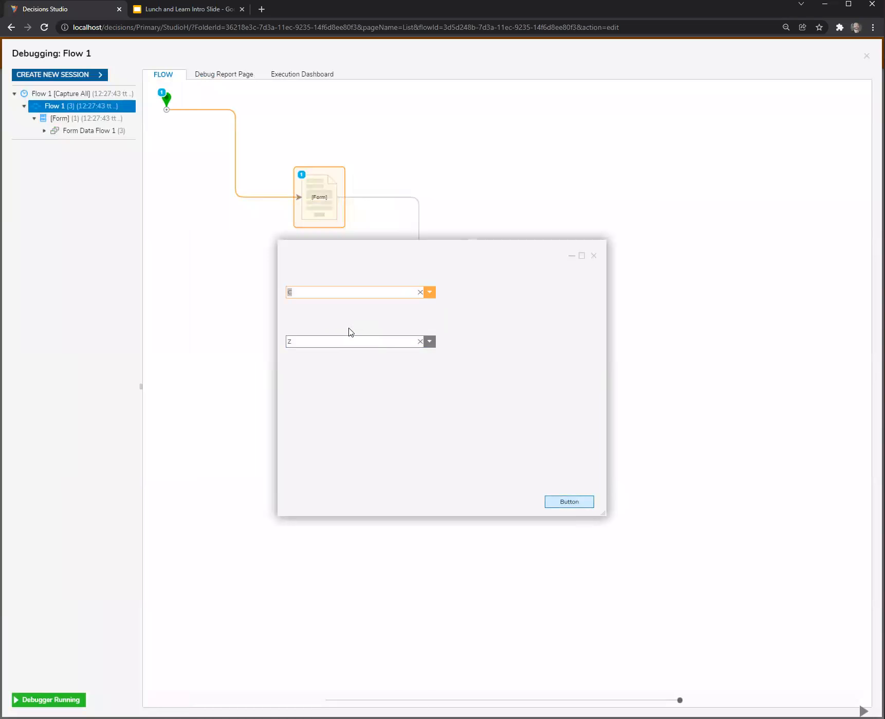
click(430, 341)
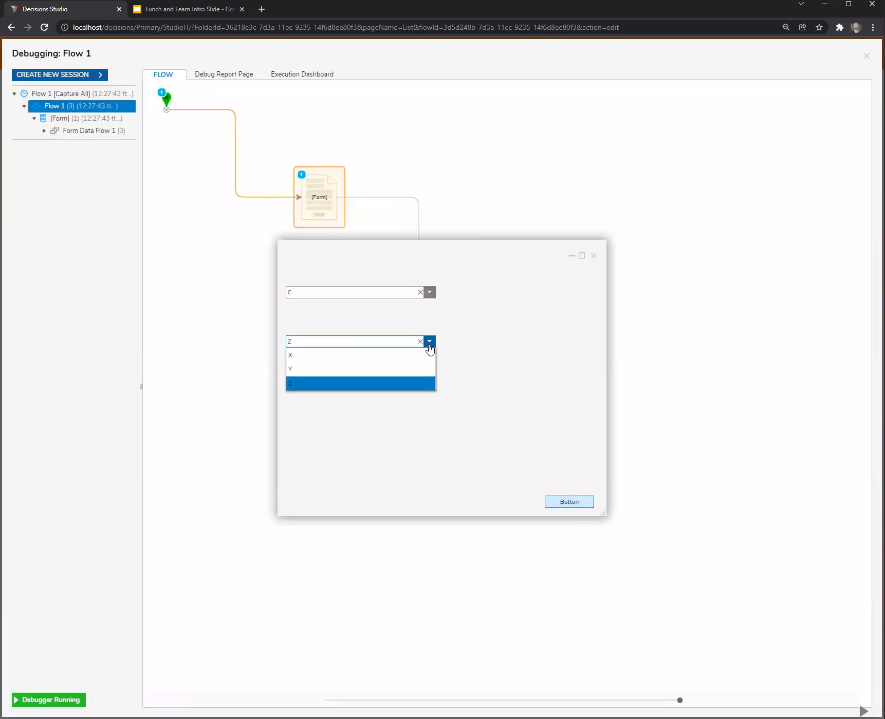
click(509, 373)
Move the test form off the flow diagram, then close the form and the debugger.
drag(478, 292, 601, 381)
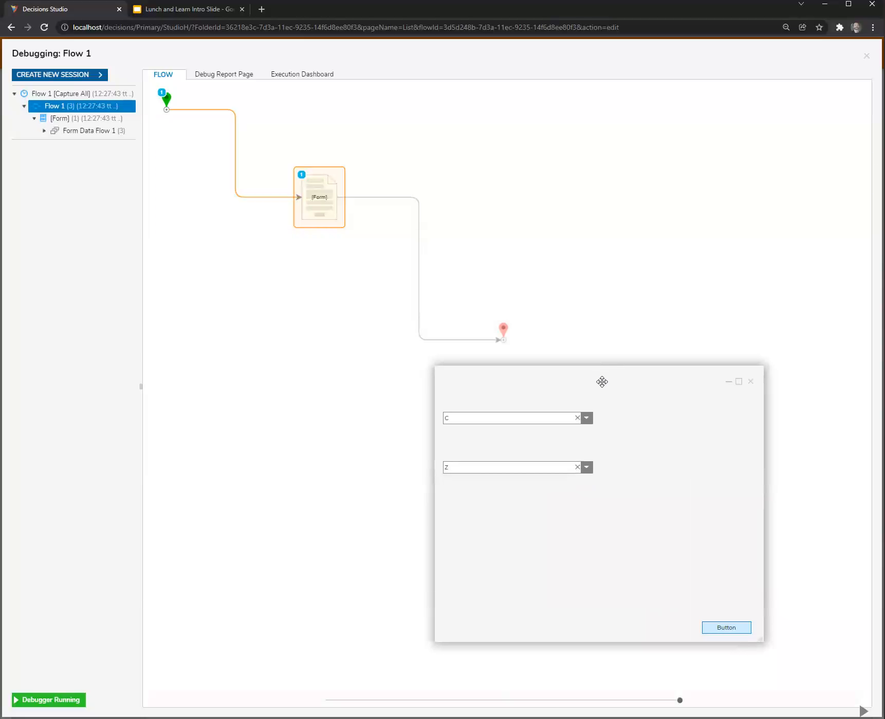
click(751, 382)
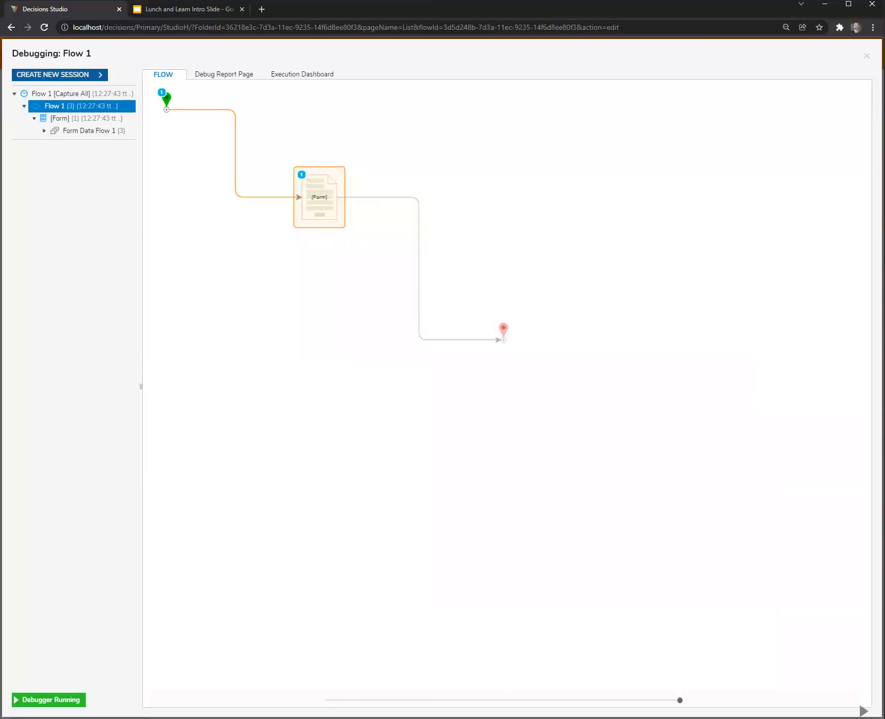
click(866, 56)
Open Form 1 and examine the form data name of the SelectedSecondaryItem output in the Set Secondary Selected Item data flow.
click(317, 221)
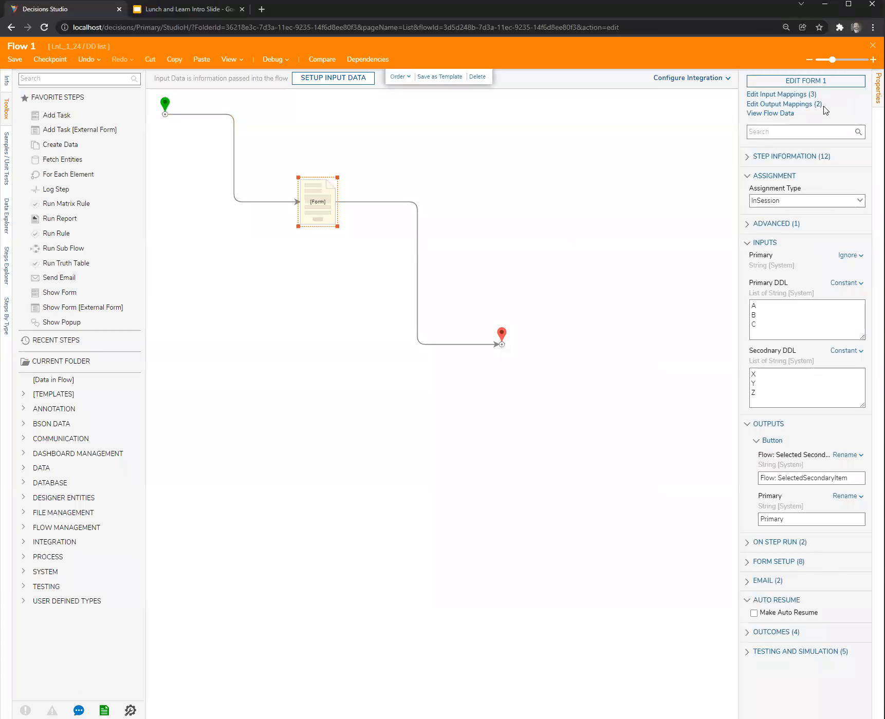
click(819, 86)
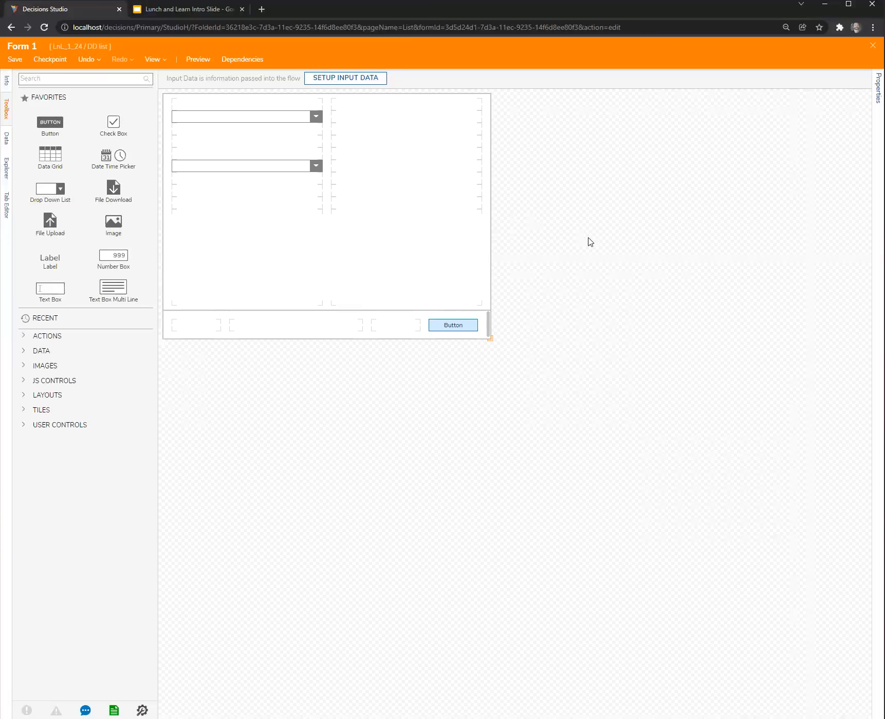
click(878, 87)
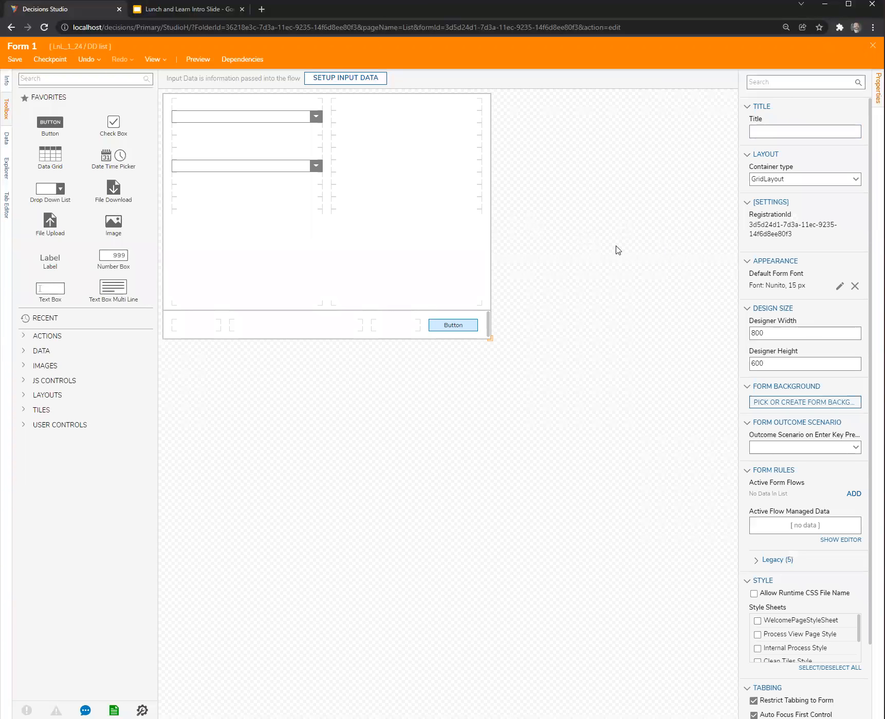
click(757, 561)
click(845, 587)
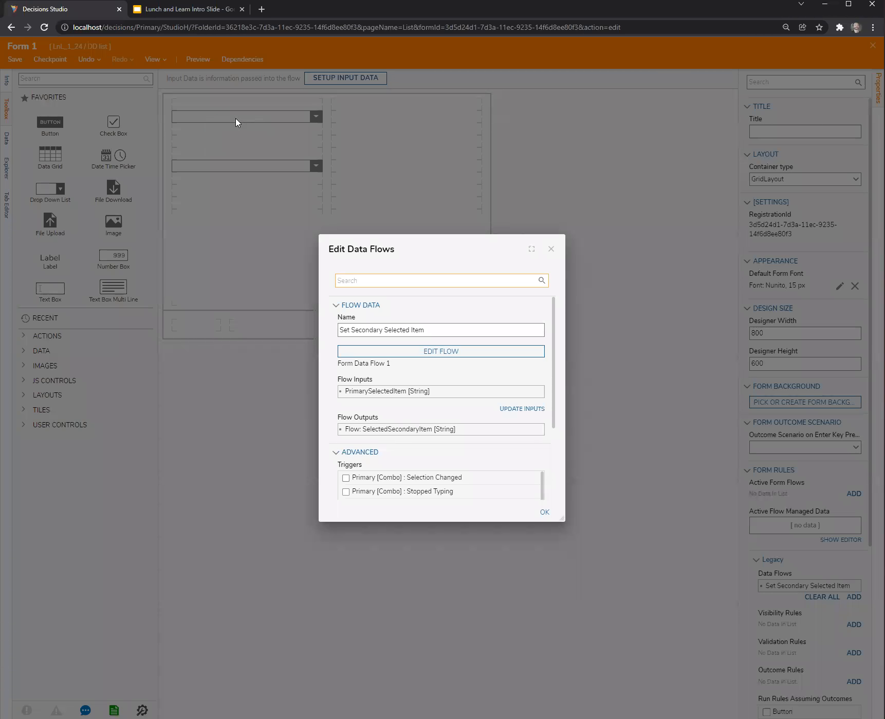
click(538, 431)
drag(445, 446, 300, 452)
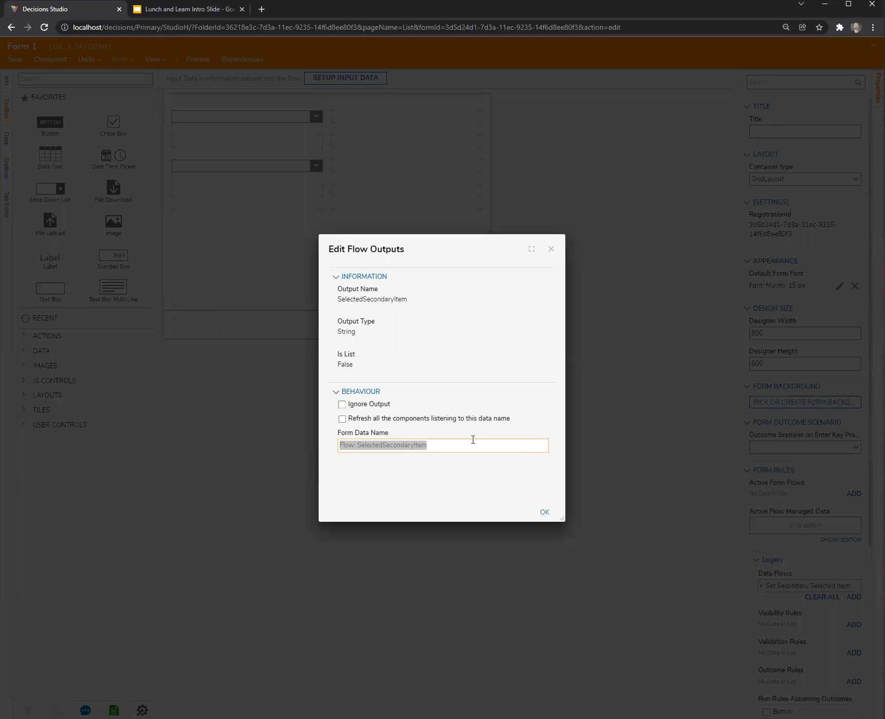
click(442, 445)
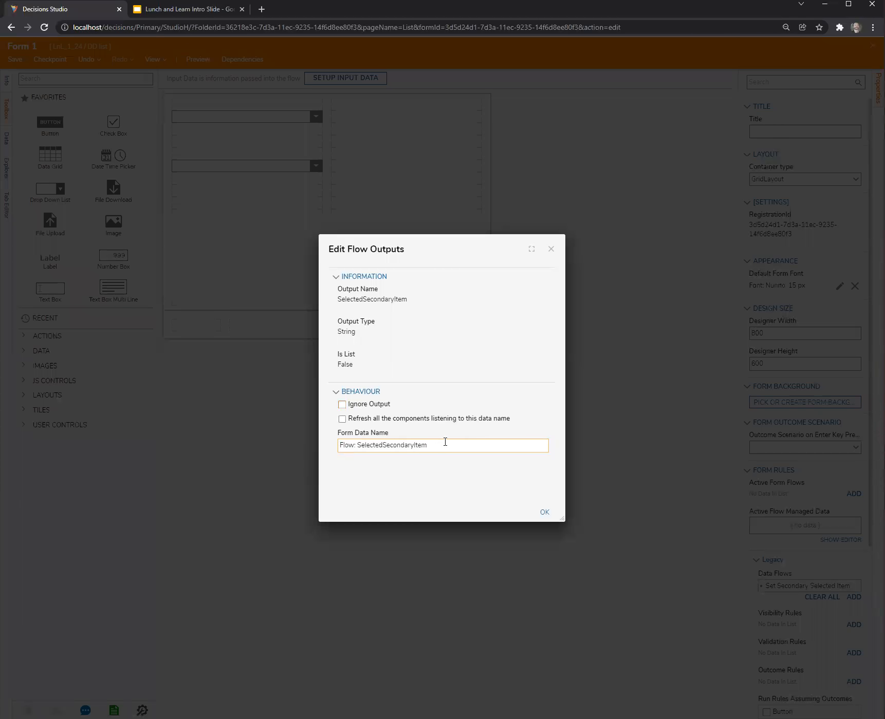
click(551, 249)
click(553, 249)
Check the selected item data name of the secondary drop-down on Form 1.
click(277, 166)
click(792, 354)
drag(845, 358, 664, 382)
click(773, 355)
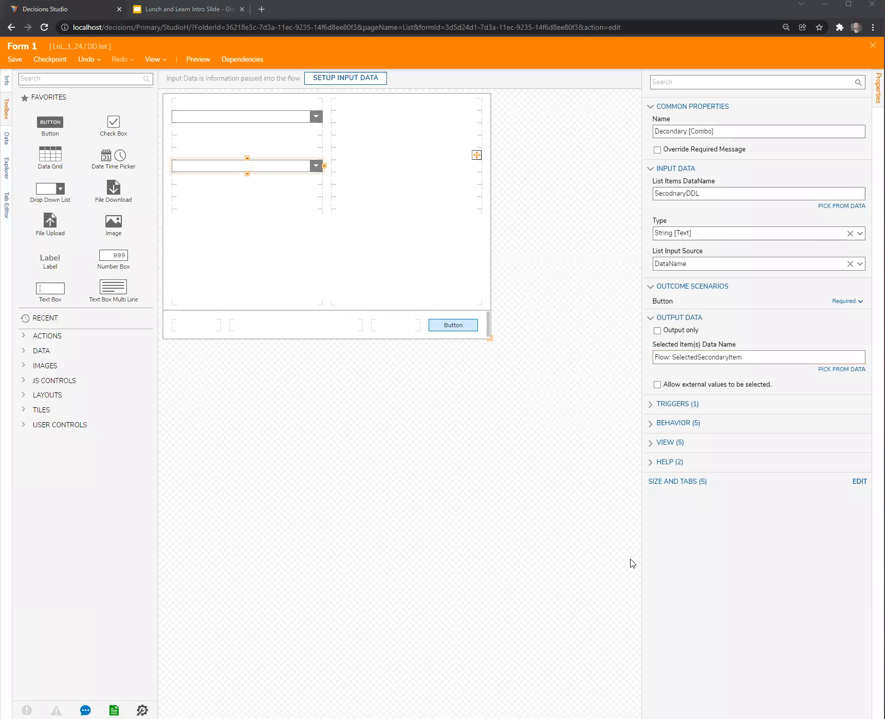
Close Form 1 and Flow 1, saving both, to return to the DD list folder.
click(872, 45)
click(553, 431)
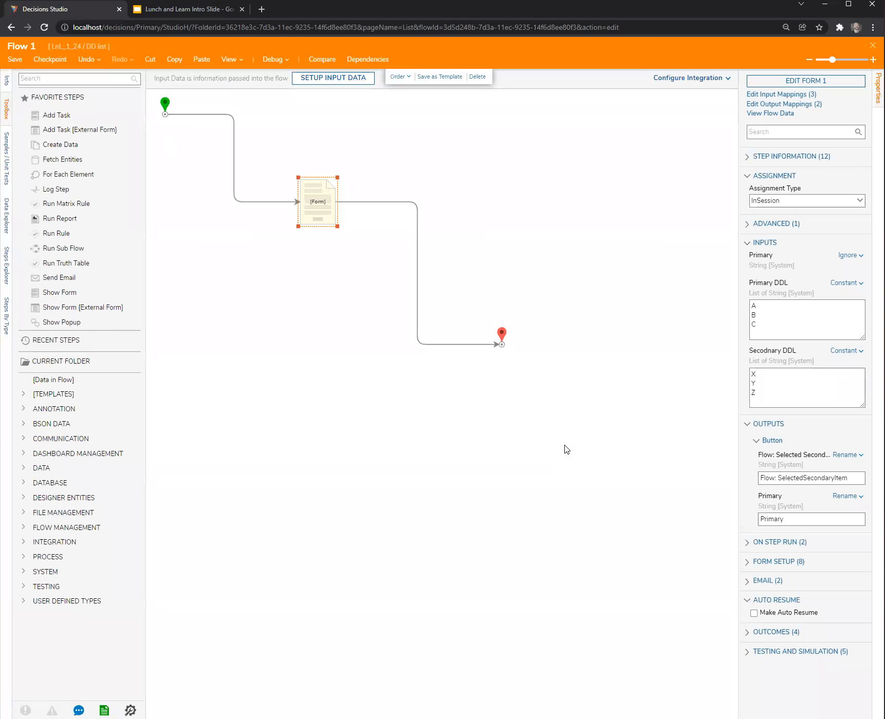
click(561, 322)
click(872, 45)
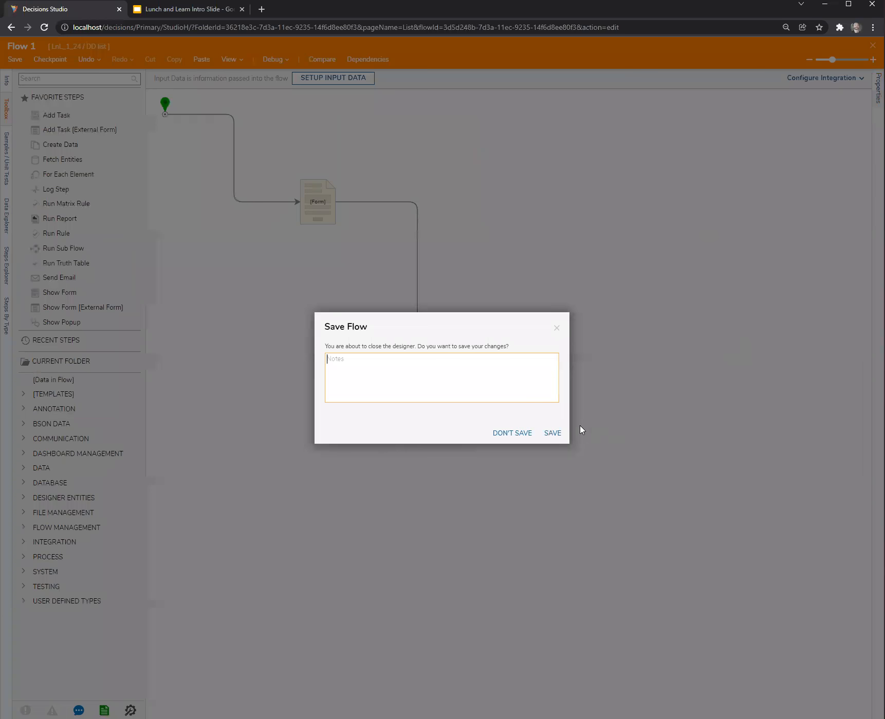
click(554, 430)
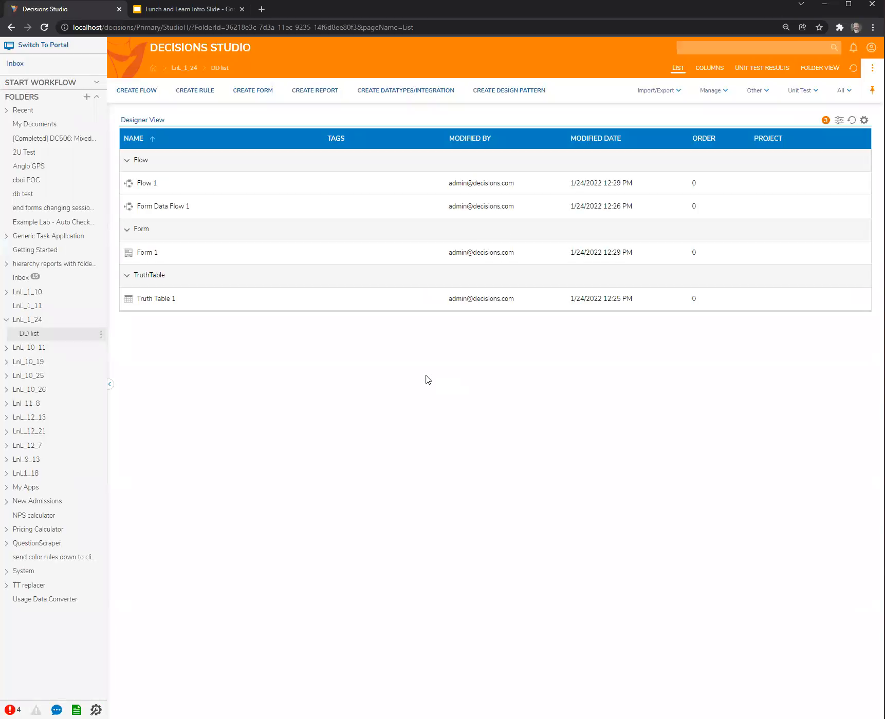
Reopen Flow 1 and search the available steps for "rest" and "get".
double_click(146, 184)
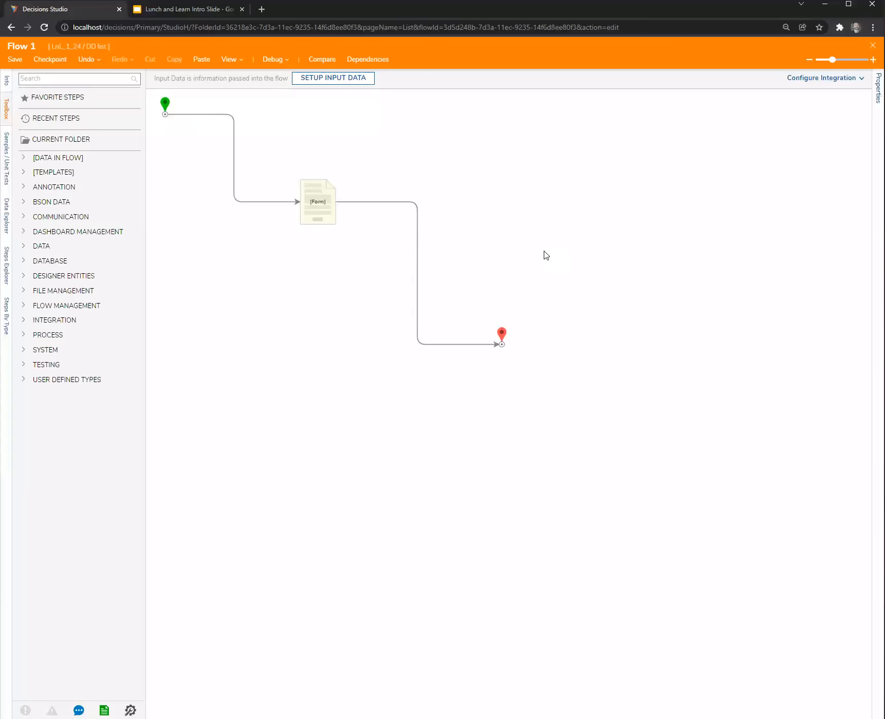
click(72, 82)
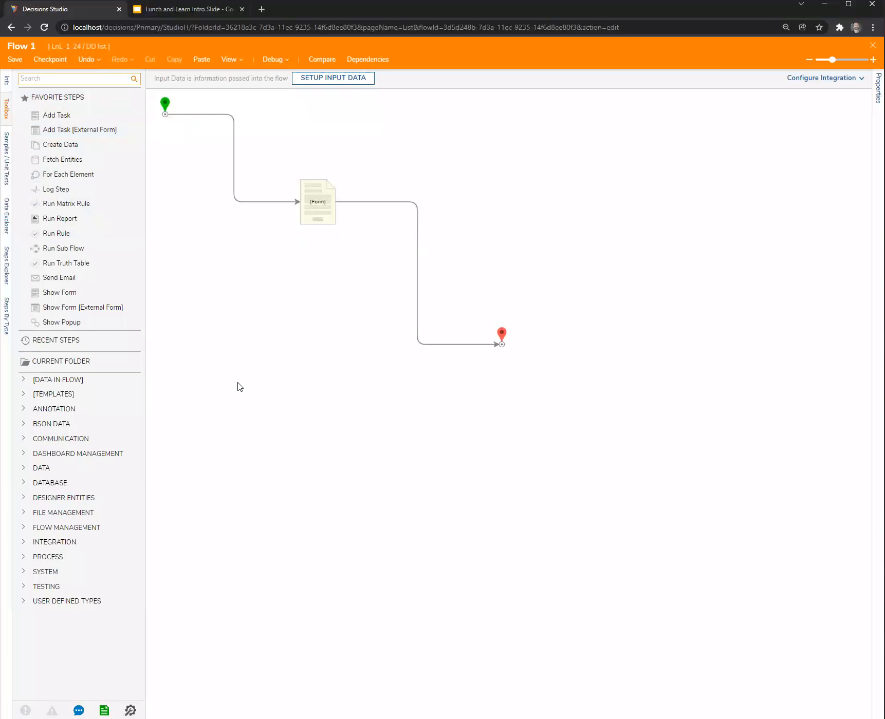
text(rest)
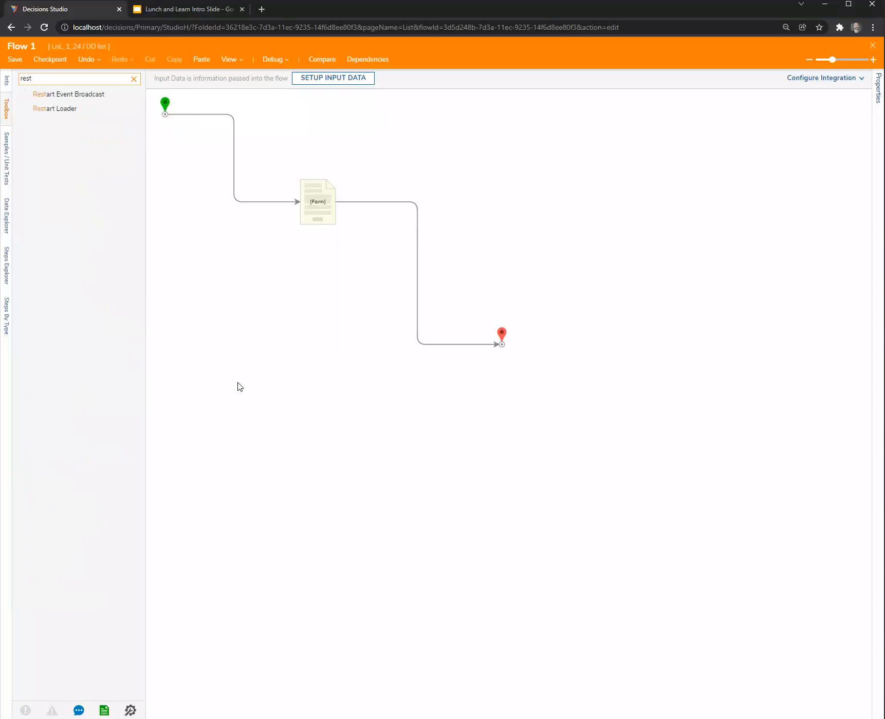
key(BackSpace)
key(BackSpace)
key(BackSpace)
key(BackSpace)
text(get)
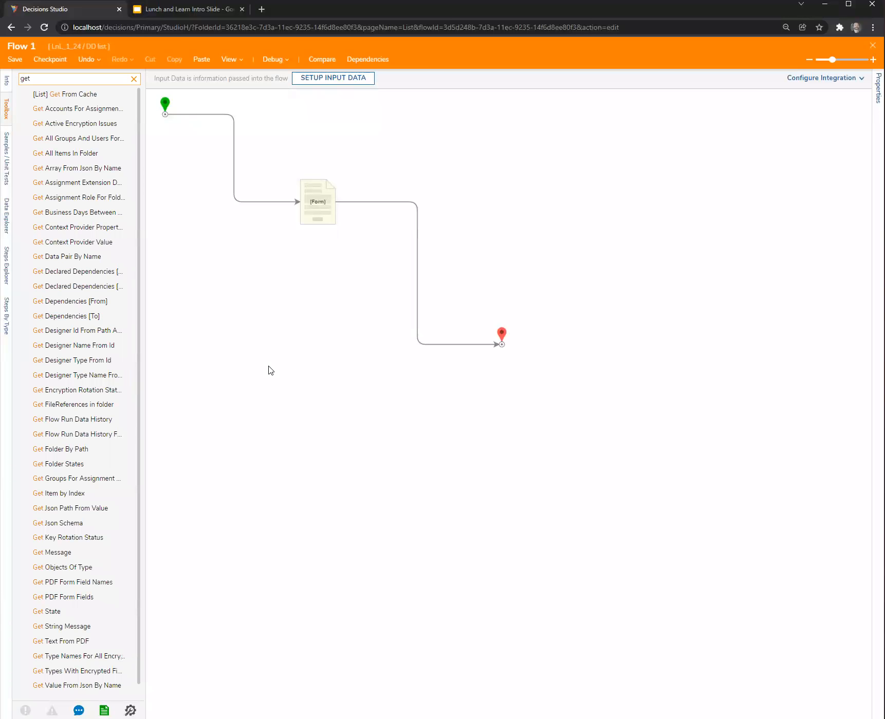
scroll(71, 557, down, 1)
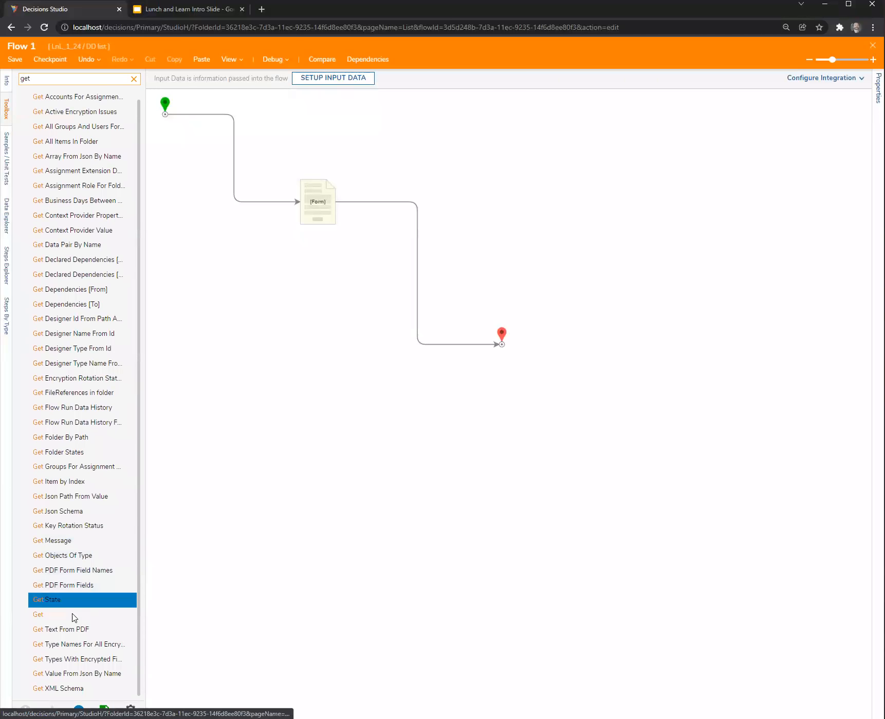
scroll(74, 288, up, 1)
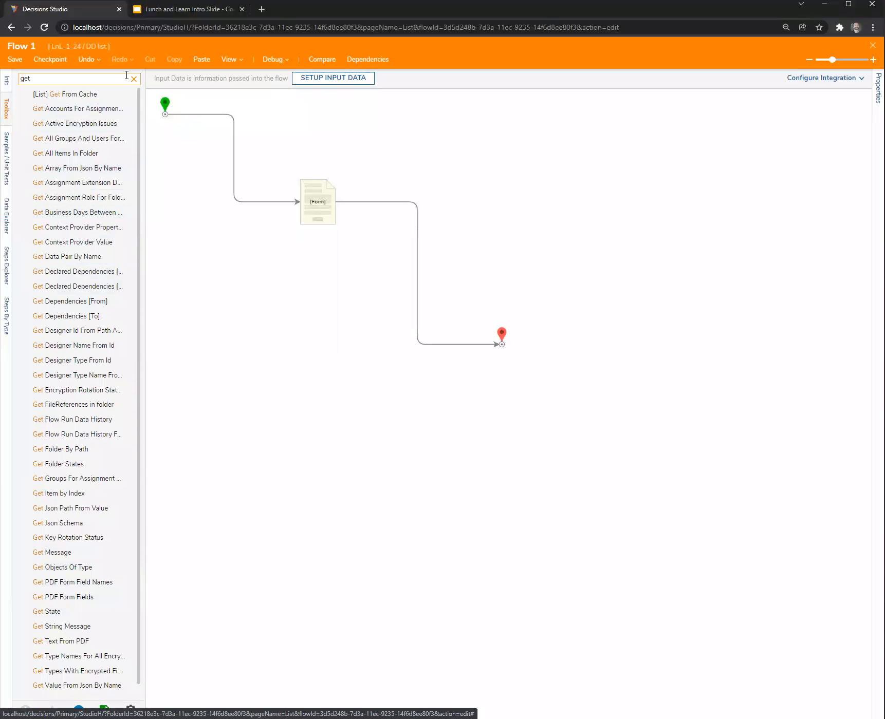
Find the POST step with the search term "post" and add it to Flow 1 below the form step.
double_click(91, 77)
text(post)
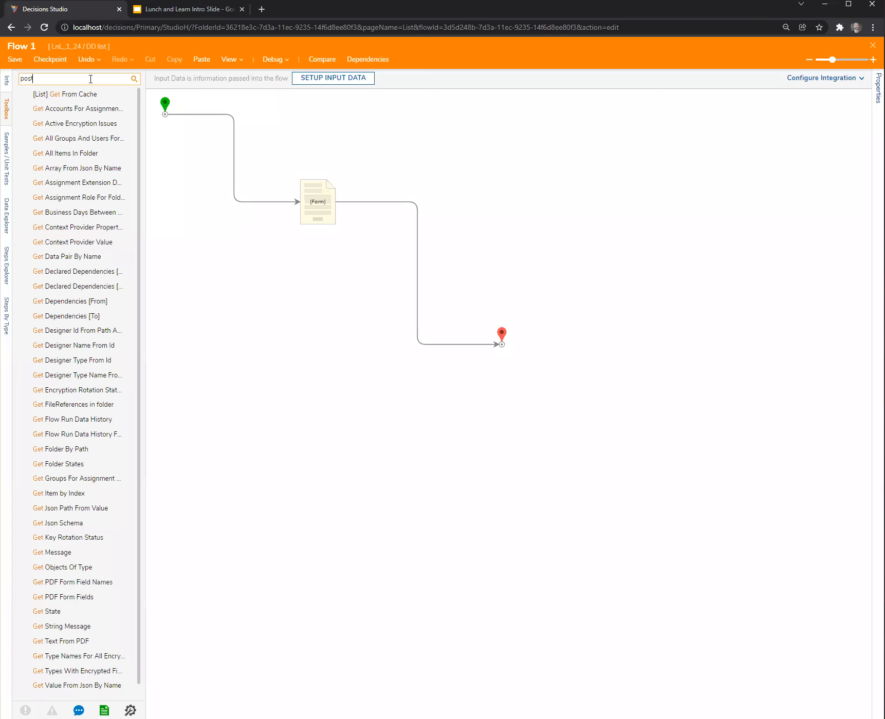
drag(41, 94, 314, 307)
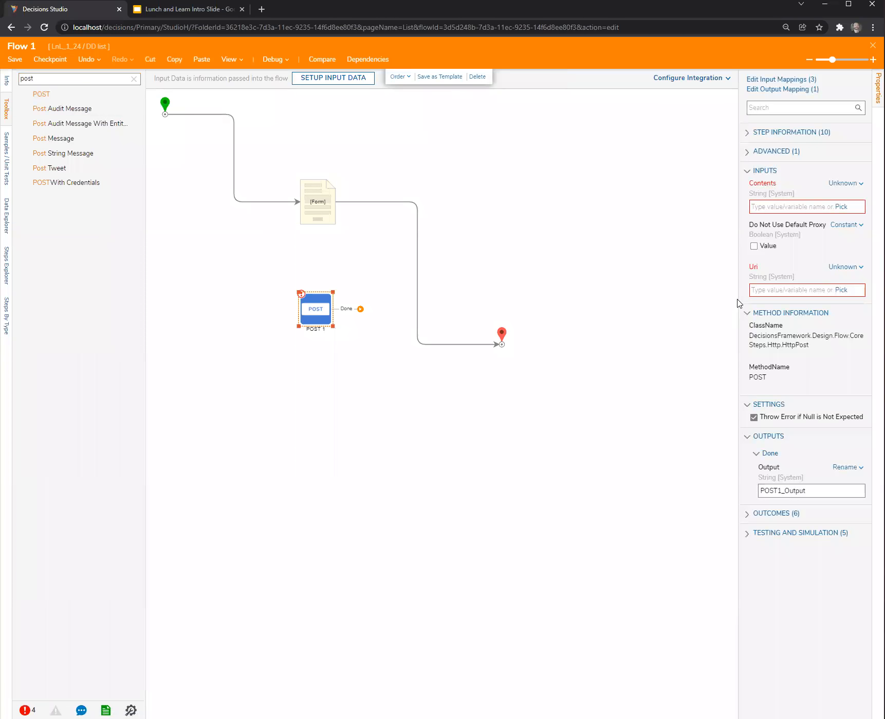
Examine the POST step's inputs, including Do Not Use Default Proxy, and move the step up closer to the form step.
drag(736, 300, 635, 300)
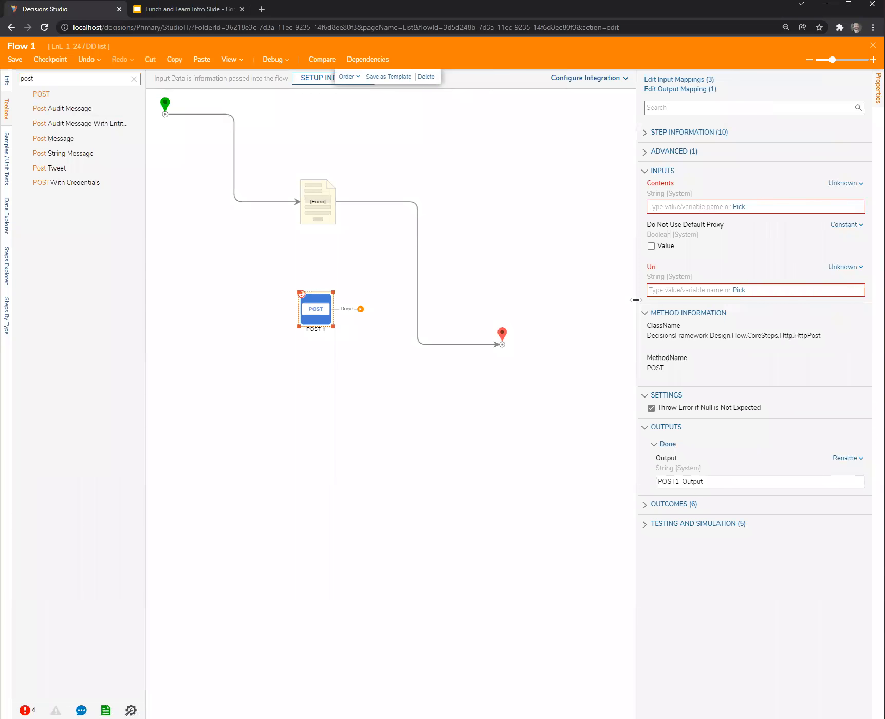
click(651, 247)
click(657, 246)
click(362, 366)
drag(317, 317, 315, 281)
click(317, 338)
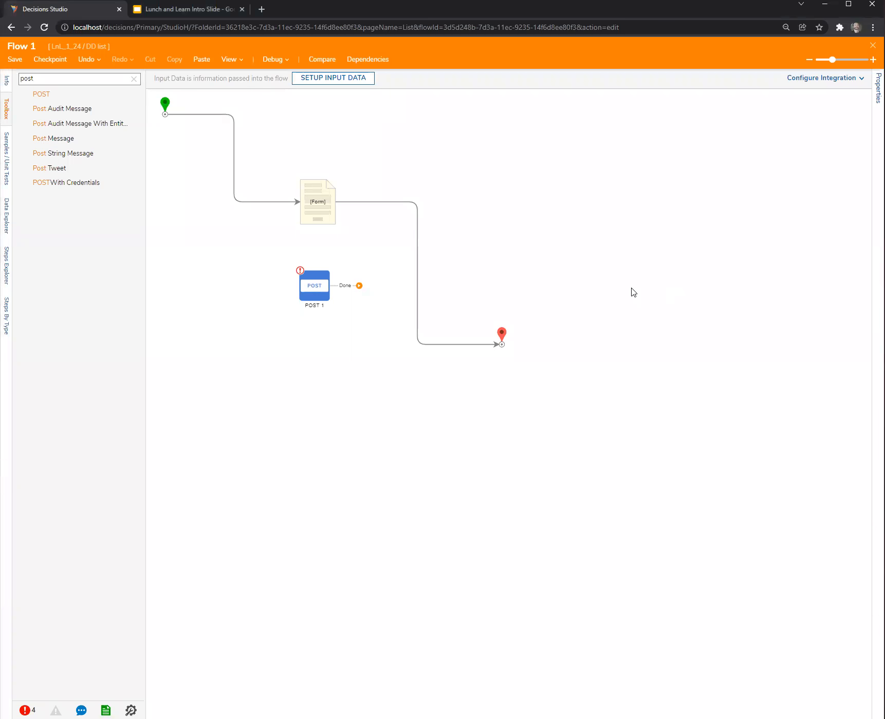
Add a Post Tweet step to the open area of Flow 1 above the end step.
drag(55, 171, 517, 221)
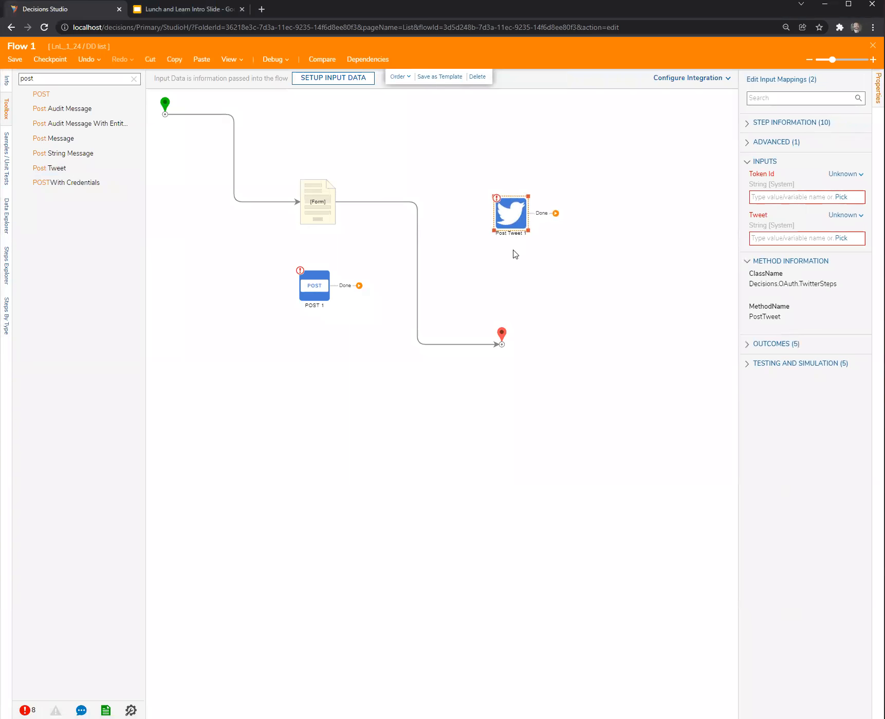